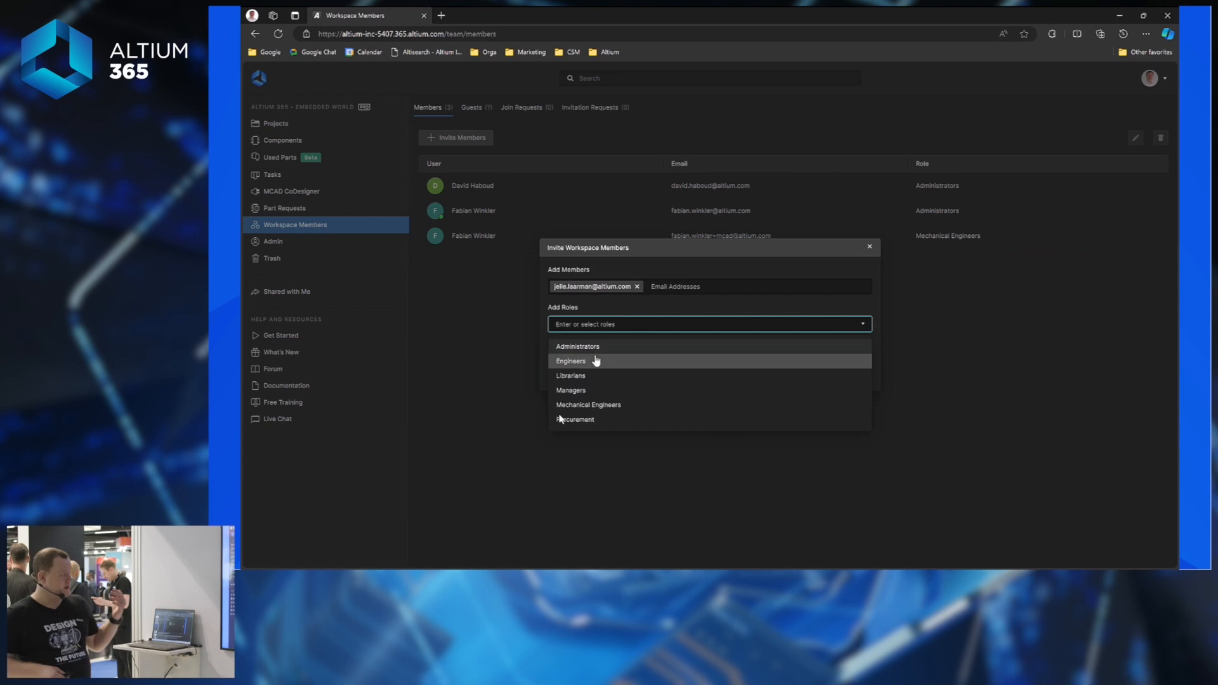
Invite the new member with the Engineers role, then go to the workspace Projects page.
{"action": "left_click", "coordinate": [602, 361]}
{"action": "left_click", "coordinate": [804, 372]}
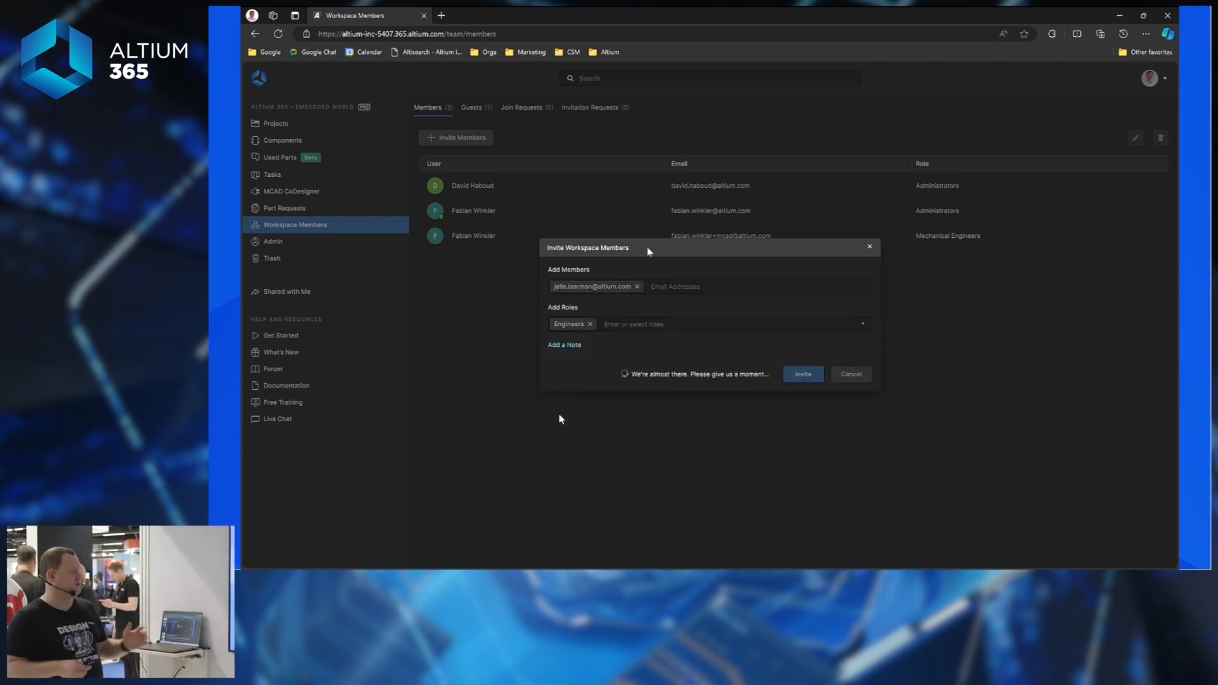
{"action": "left_click", "coordinate": [297, 125]}
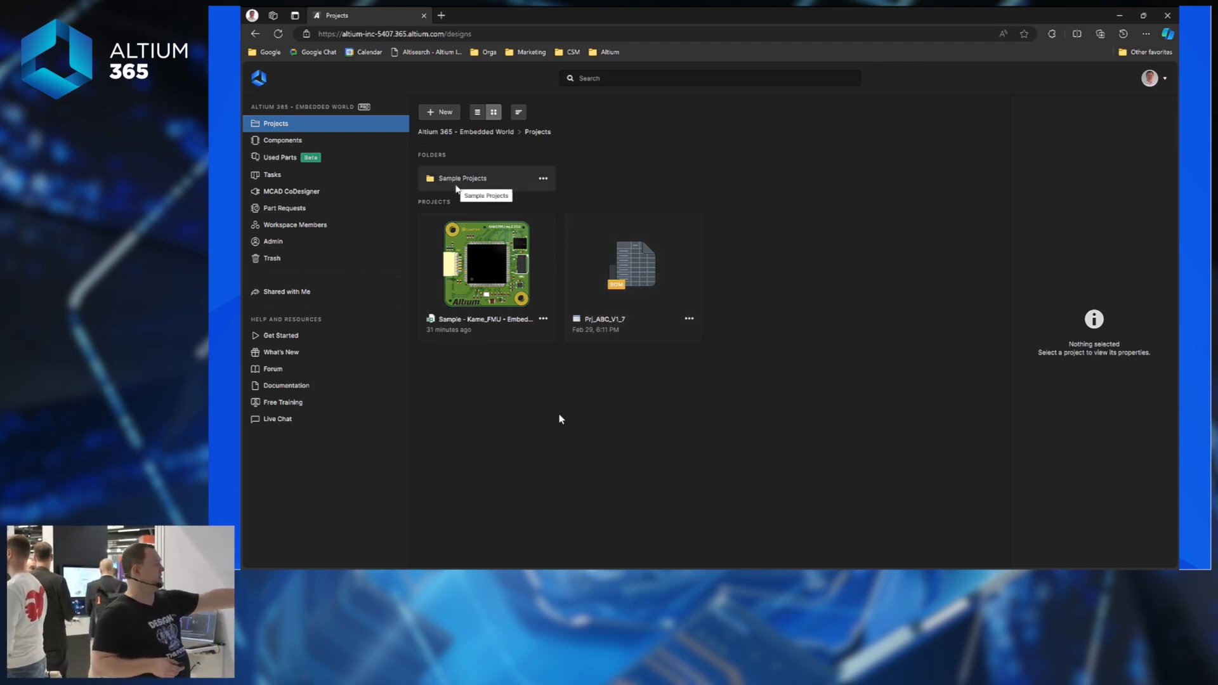
Share the Kame_FMU sample project with an outside guest at Can View access, confirming the non-member warning.
{"action": "left_click", "coordinate": [543, 320]}
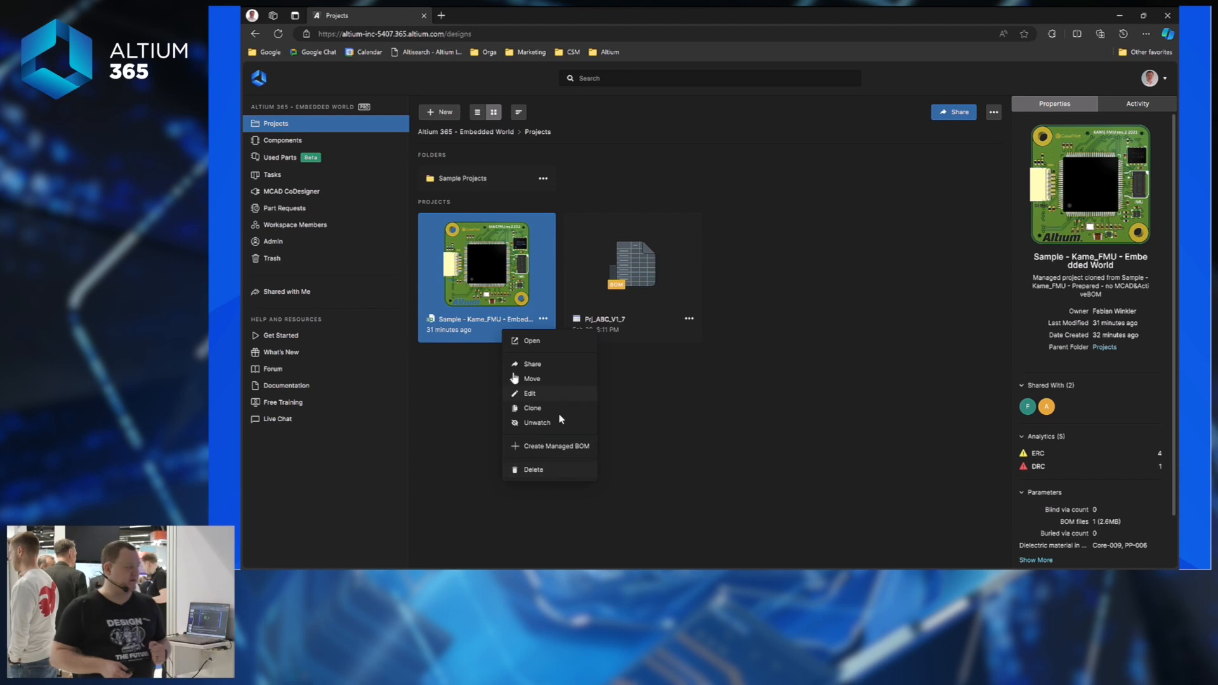
{"action": "left_click", "coordinate": [555, 366]}
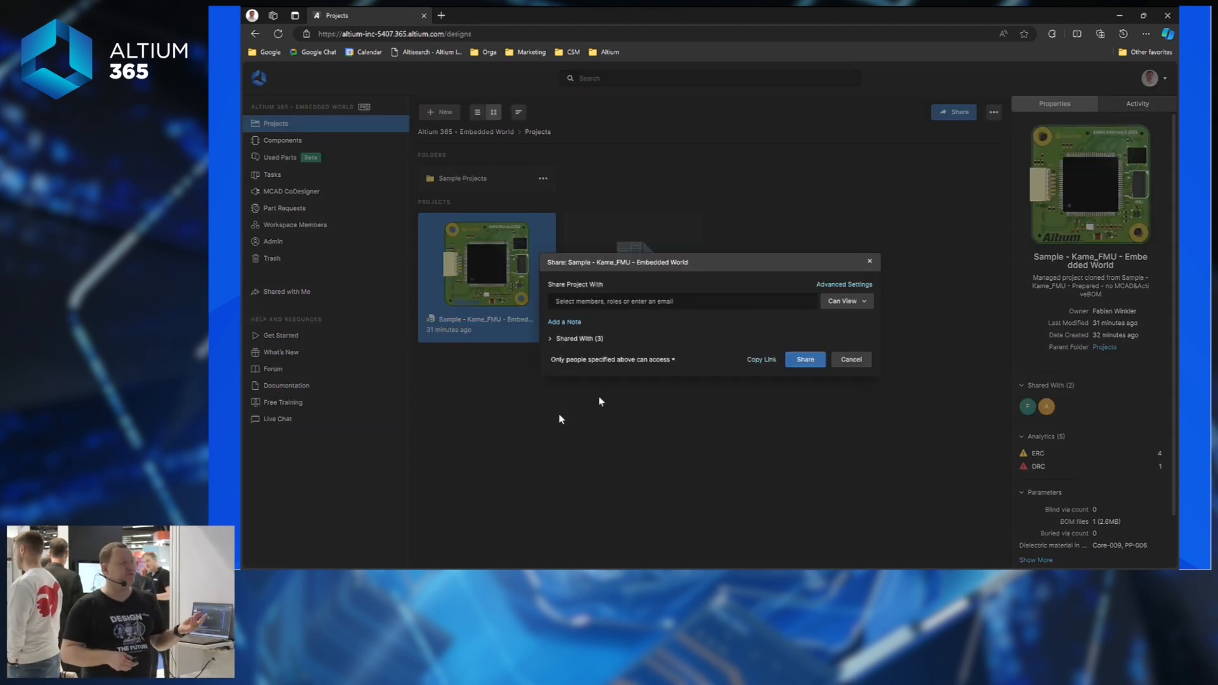
{"action": "left_click", "coordinate": [616, 301]}
{"action": "type", "text": "hug"}
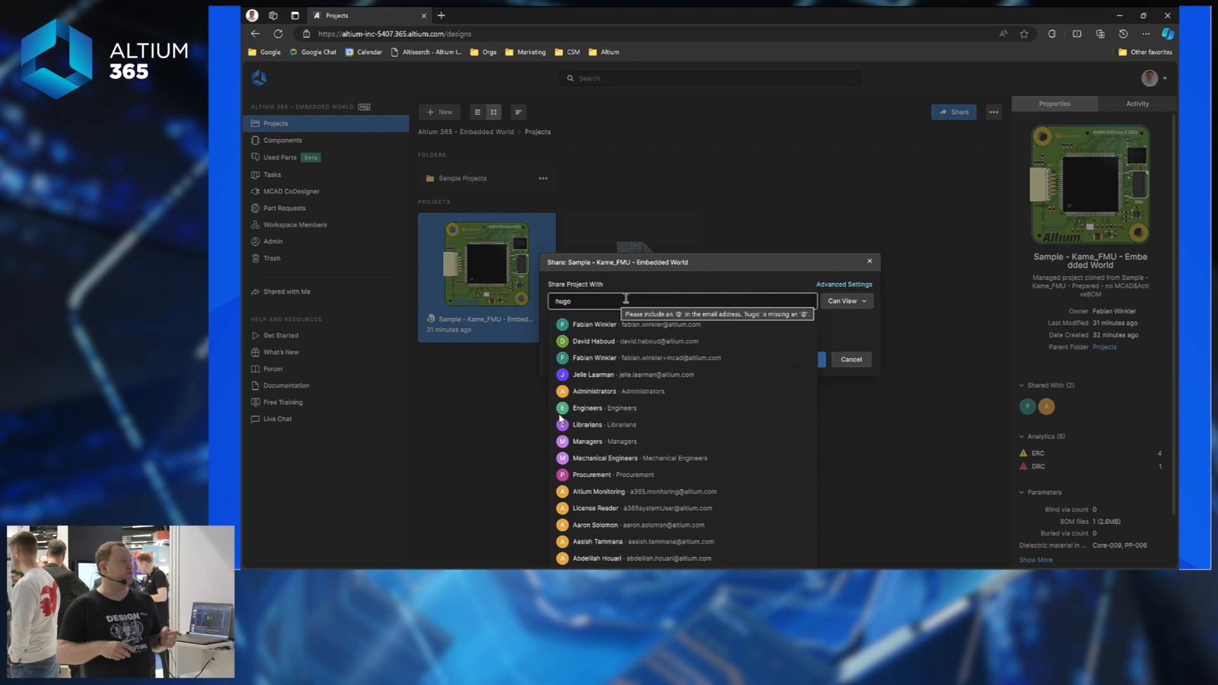
{"action": "type", "text": "o"}
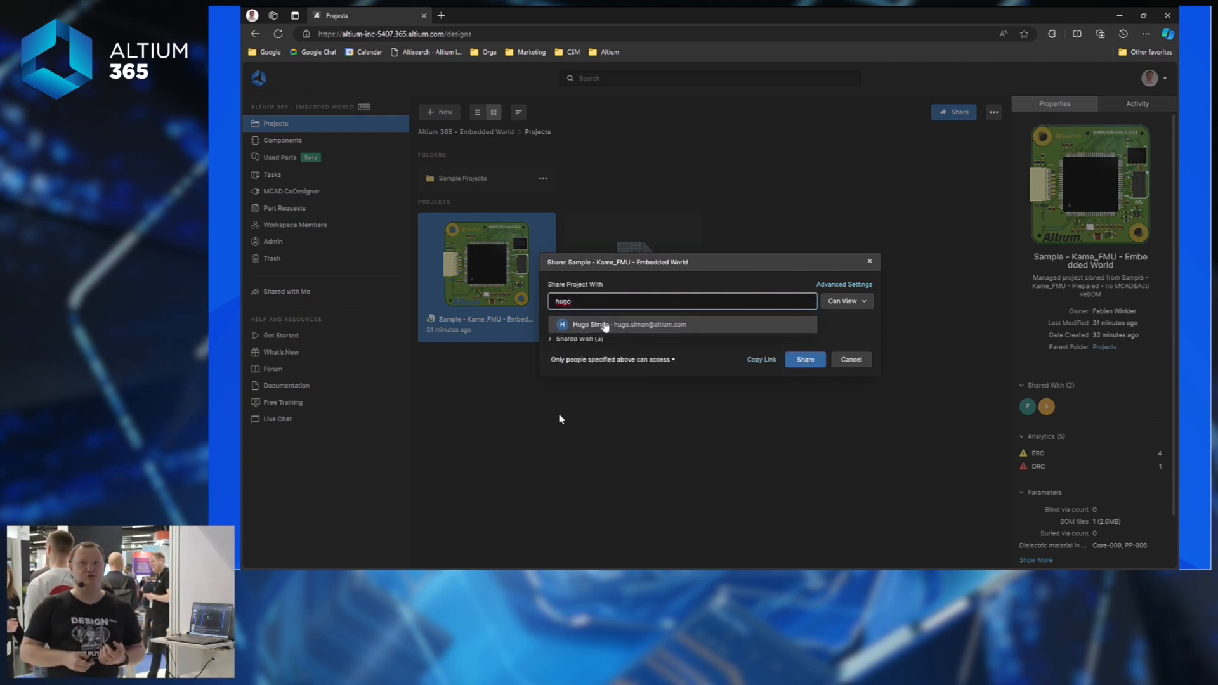
{"action": "left_click", "coordinate": [603, 321]}
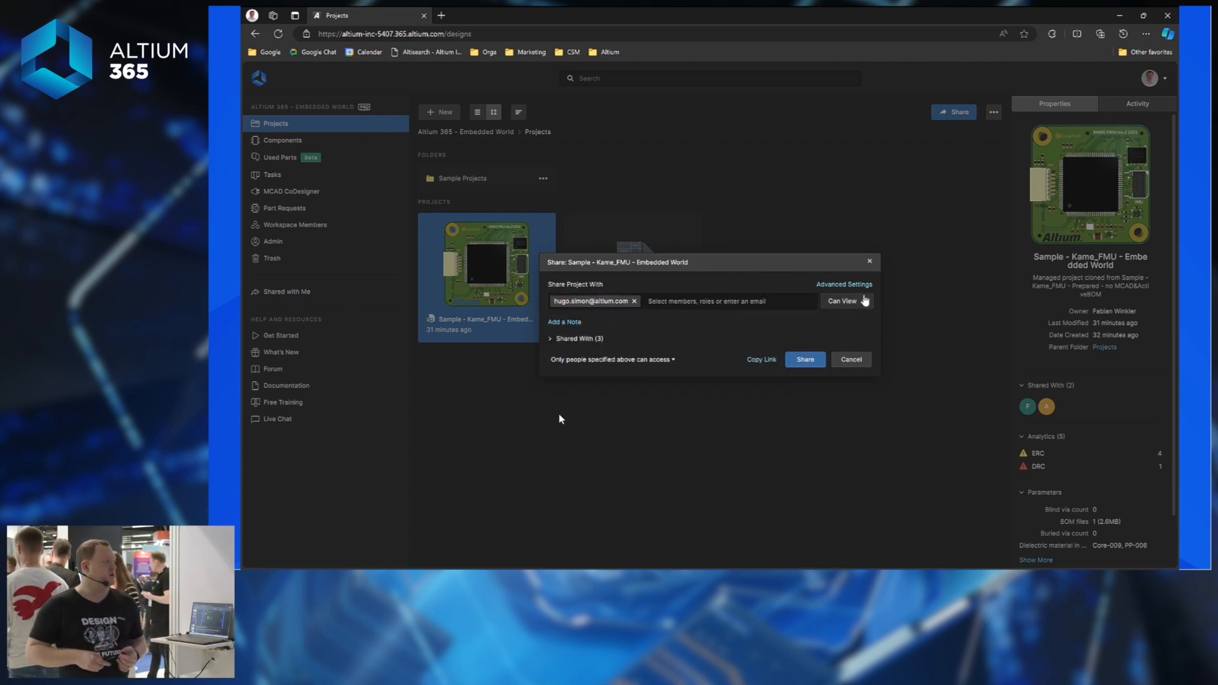
{"action": "left_click", "coordinate": [844, 303]}
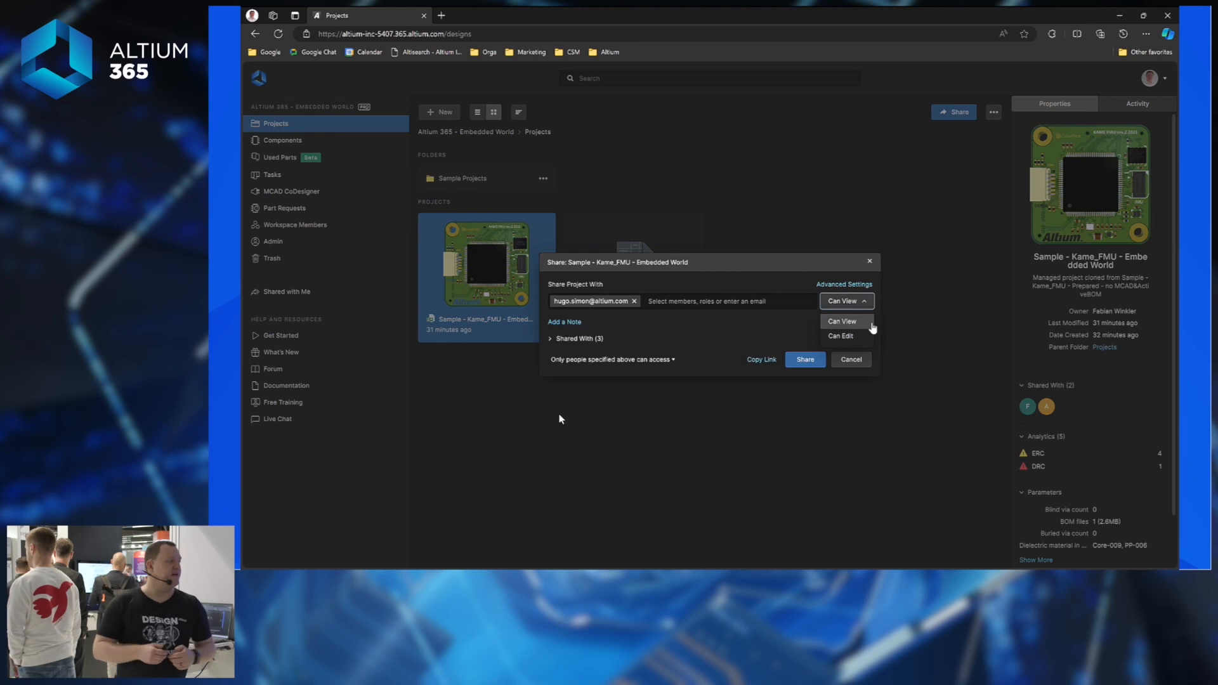
{"action": "left_click", "coordinate": [783, 321]}
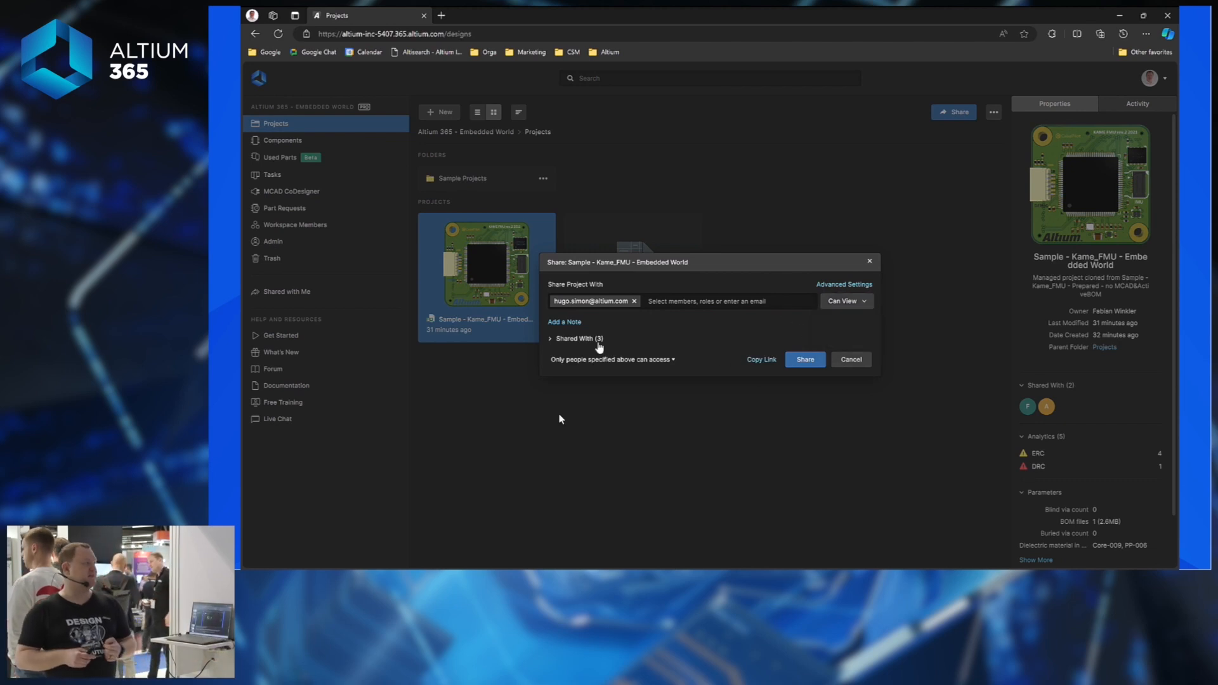
{"action": "left_click", "coordinate": [804, 360]}
{"action": "left_click", "coordinate": [761, 366]}
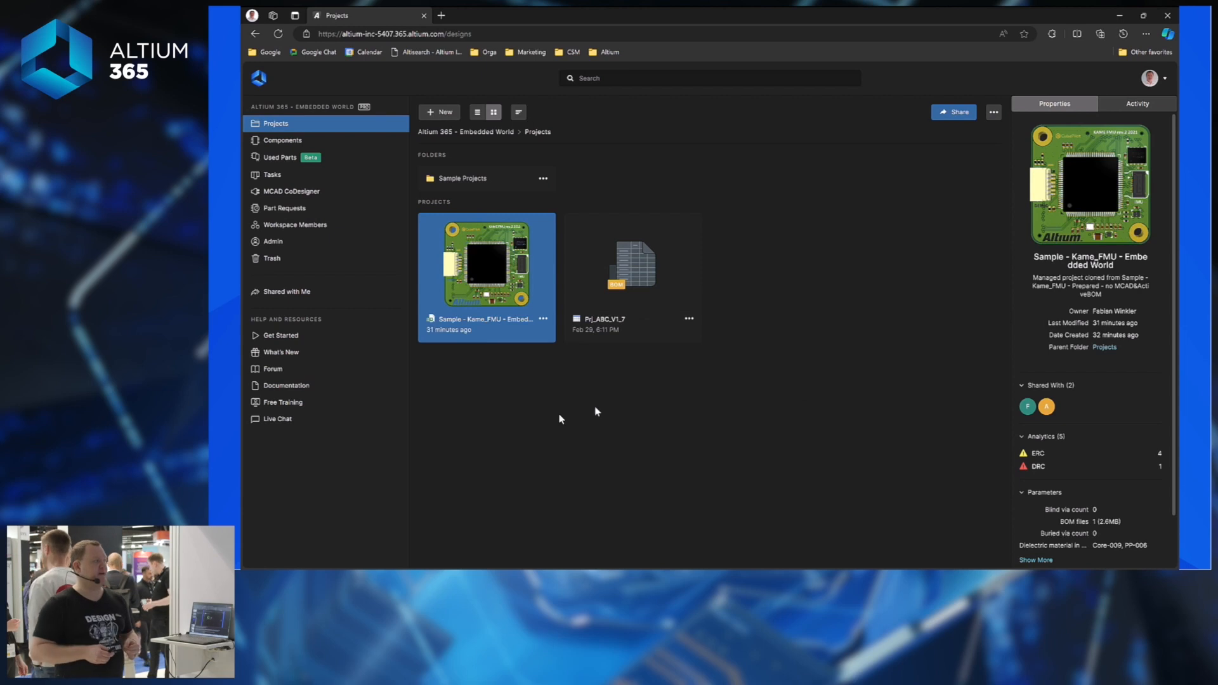
{"action": "left_click", "coordinate": [543, 319]}
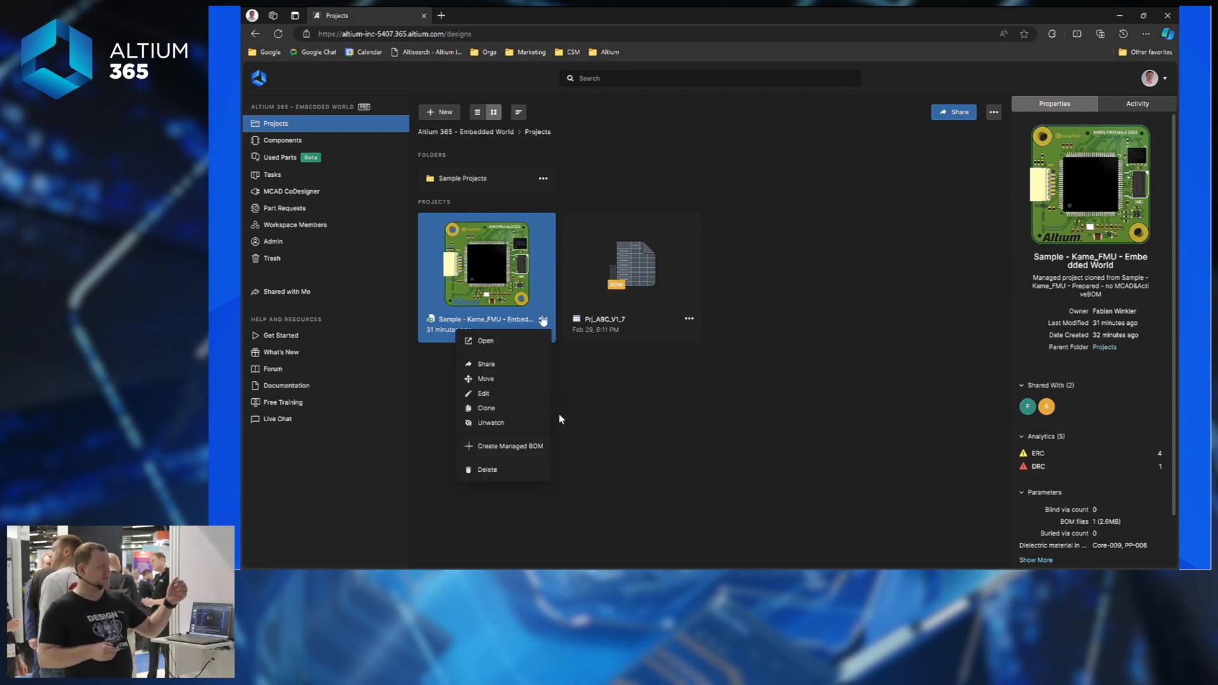
{"action": "left_click", "coordinate": [499, 365]}
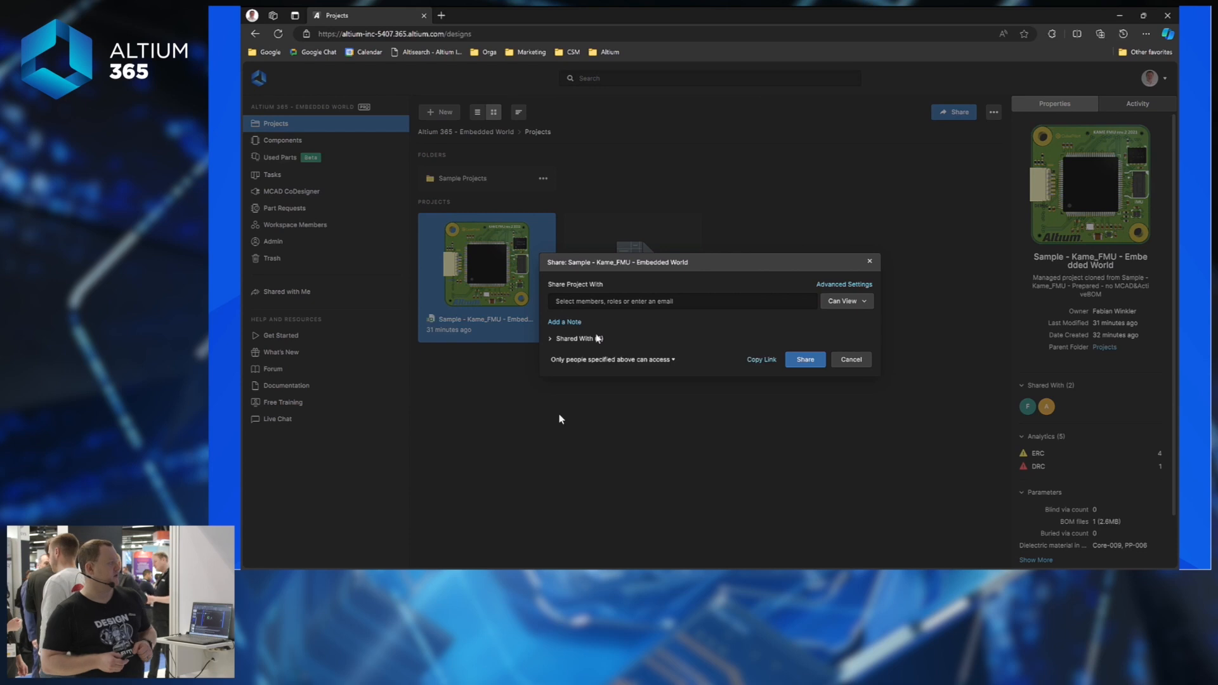
{"action": "left_click", "coordinate": [598, 338]}
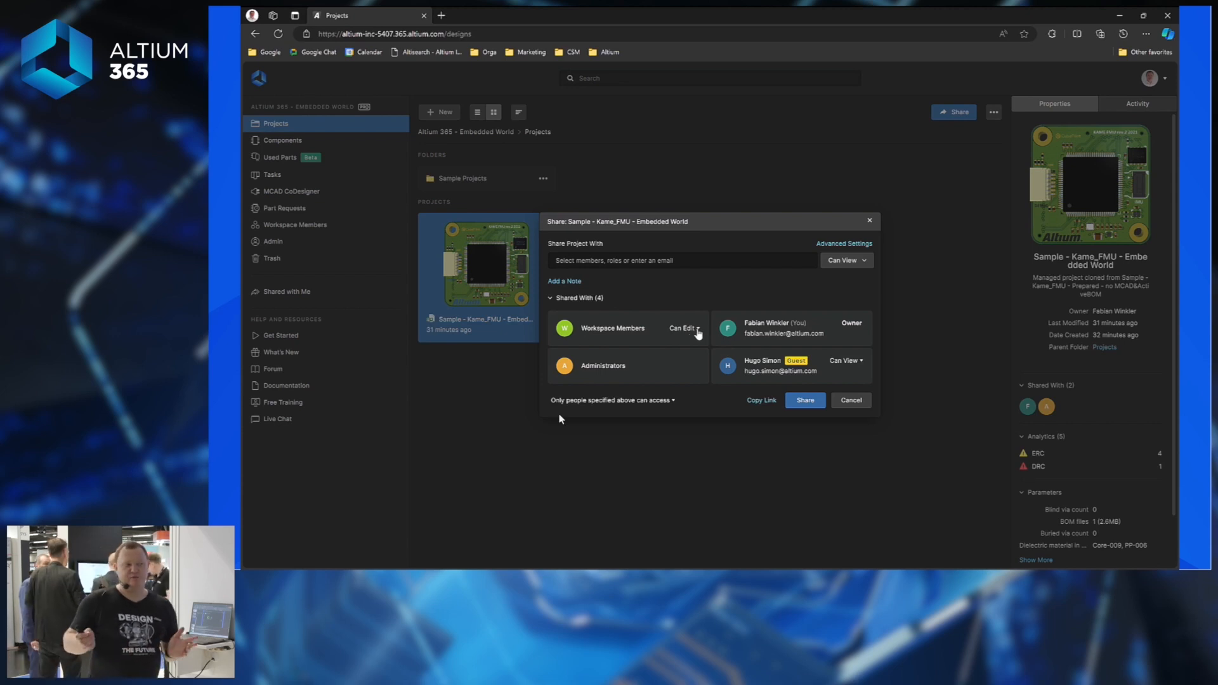
{"action": "left_click", "coordinate": [697, 328]}
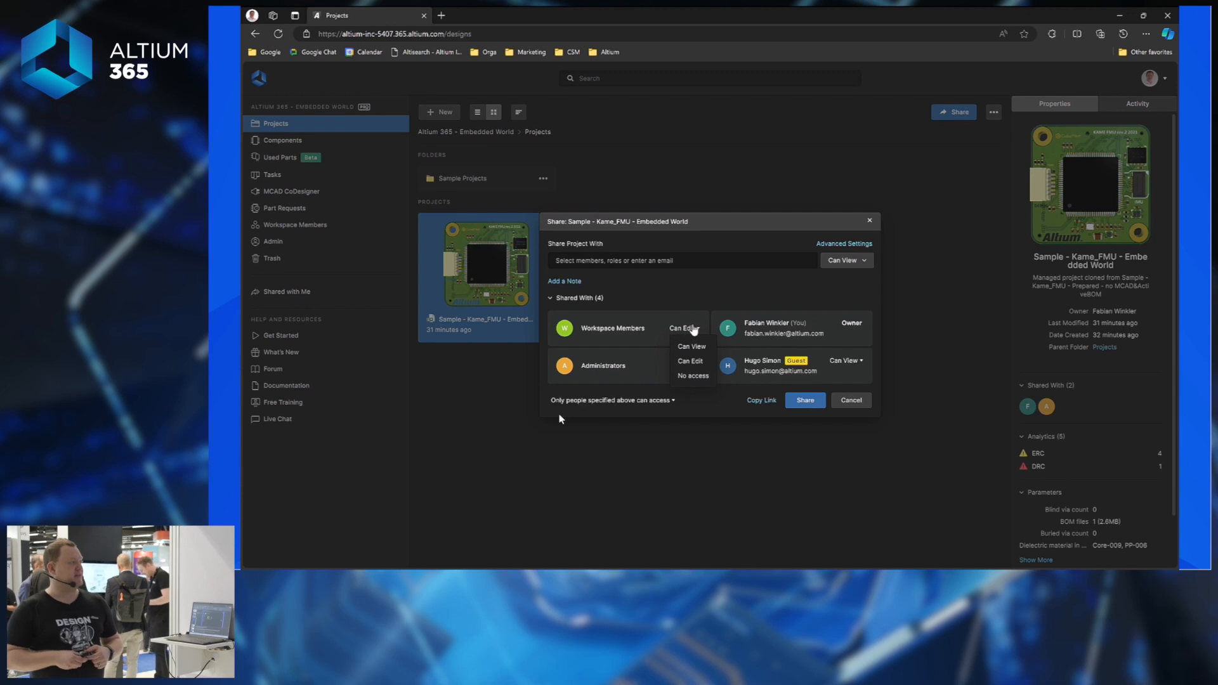
{"action": "left_click", "coordinate": [743, 306]}
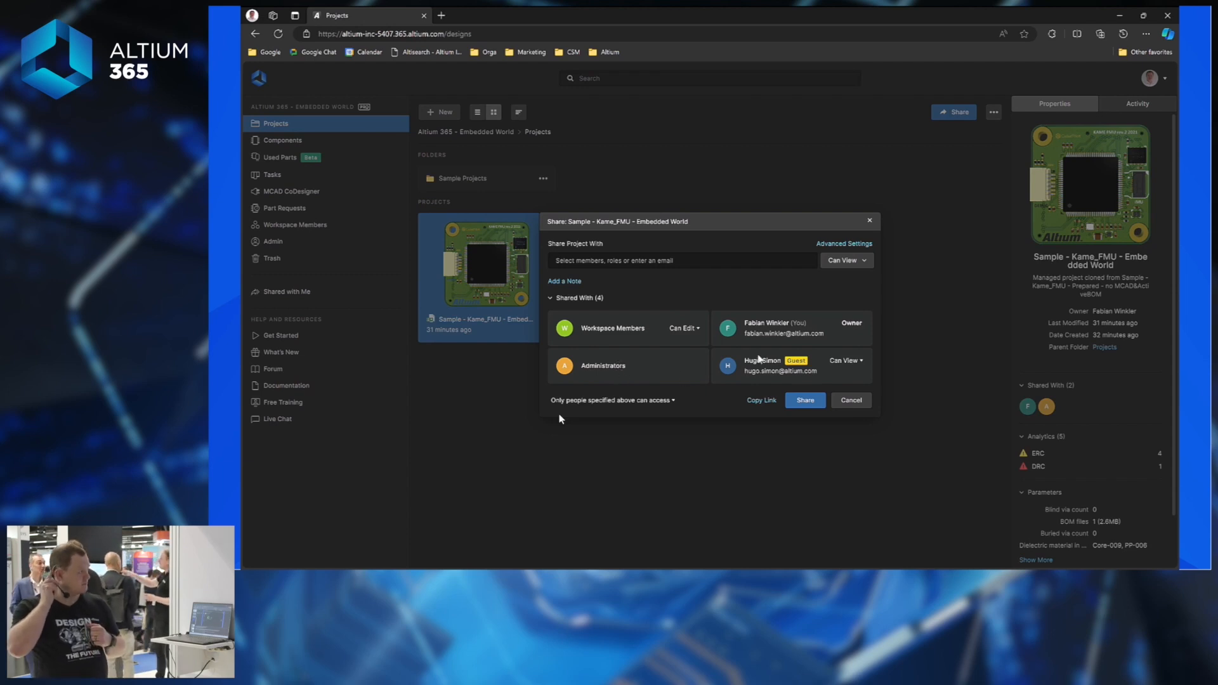
{"action": "left_click_drag", "start_coordinate": [748, 359], "coordinate": [783, 358]}
{"action": "left_click", "coordinate": [775, 362]}
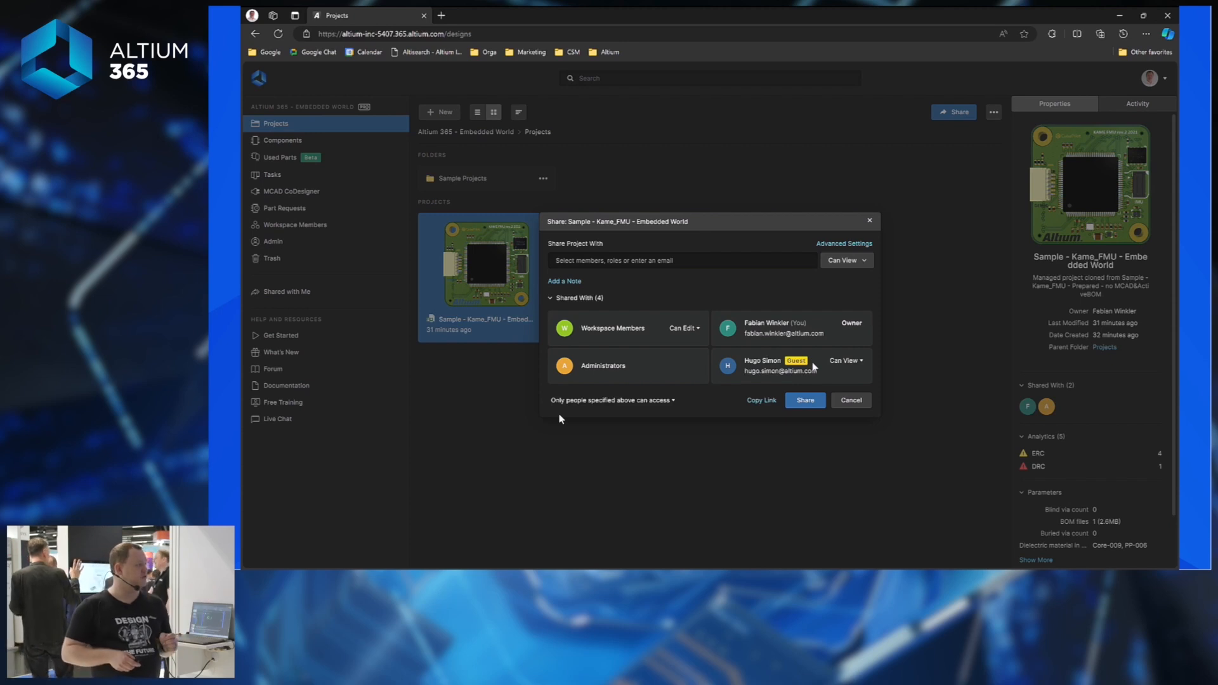
{"action": "left_click", "coordinate": [870, 222]}
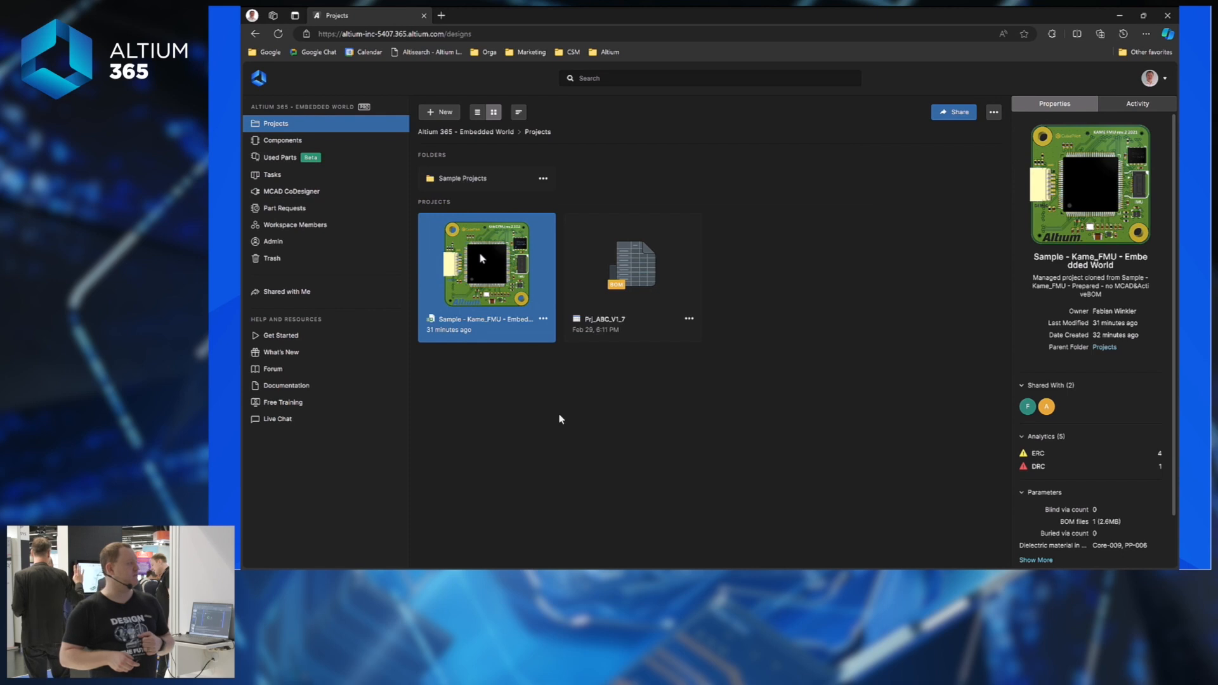
Open the Kame_FMU project in the web viewer on the 3_power Power Supply sheet.
{"action": "left_click", "coordinate": [482, 258]}
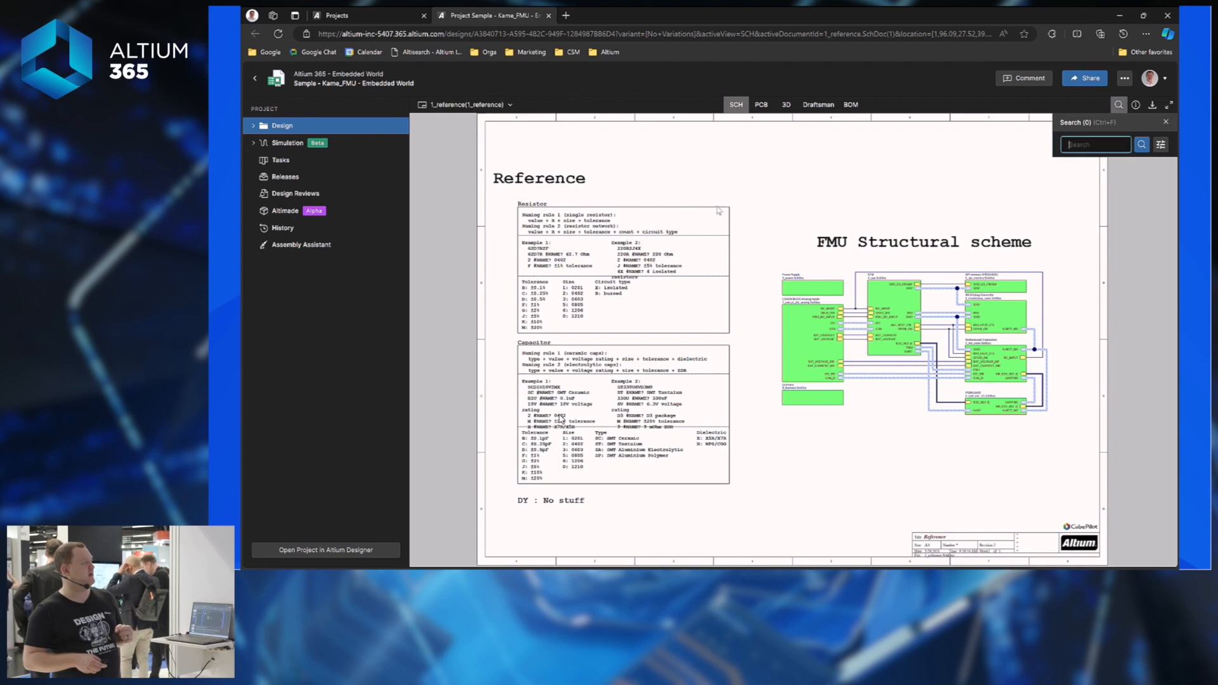
{"action": "left_click", "coordinate": [484, 104]}
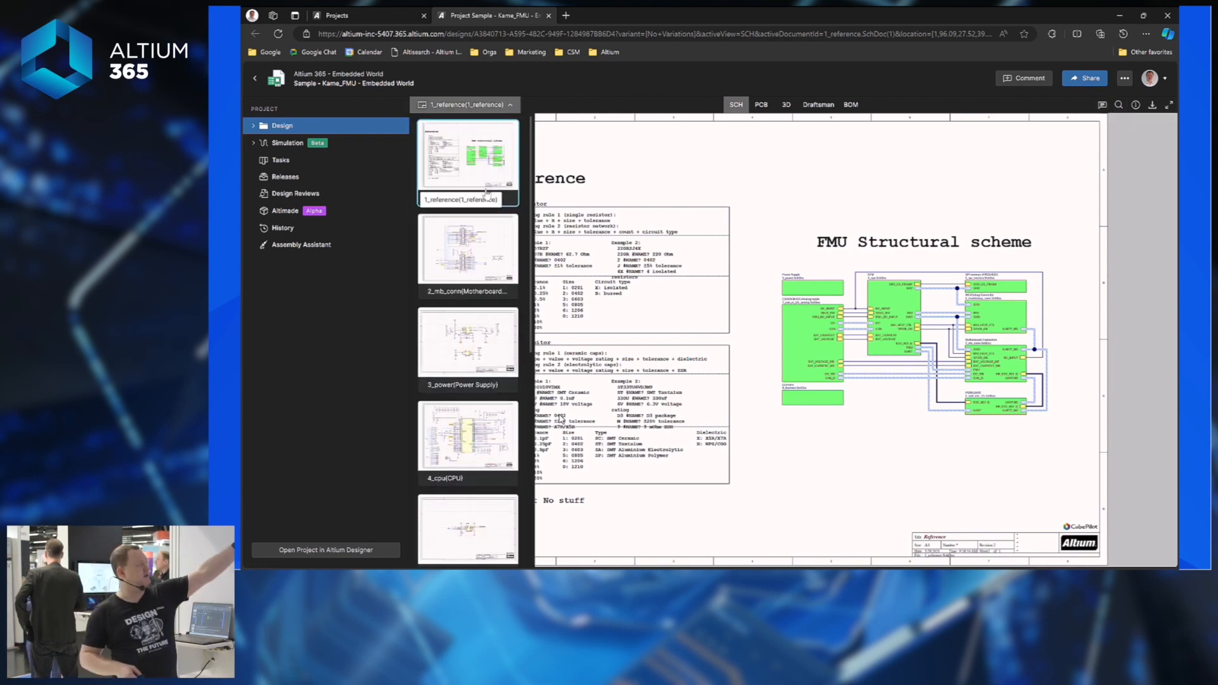
{"action": "scroll", "coordinate": [452, 444], "scroll_direction": "down", "scroll_amount": 2}
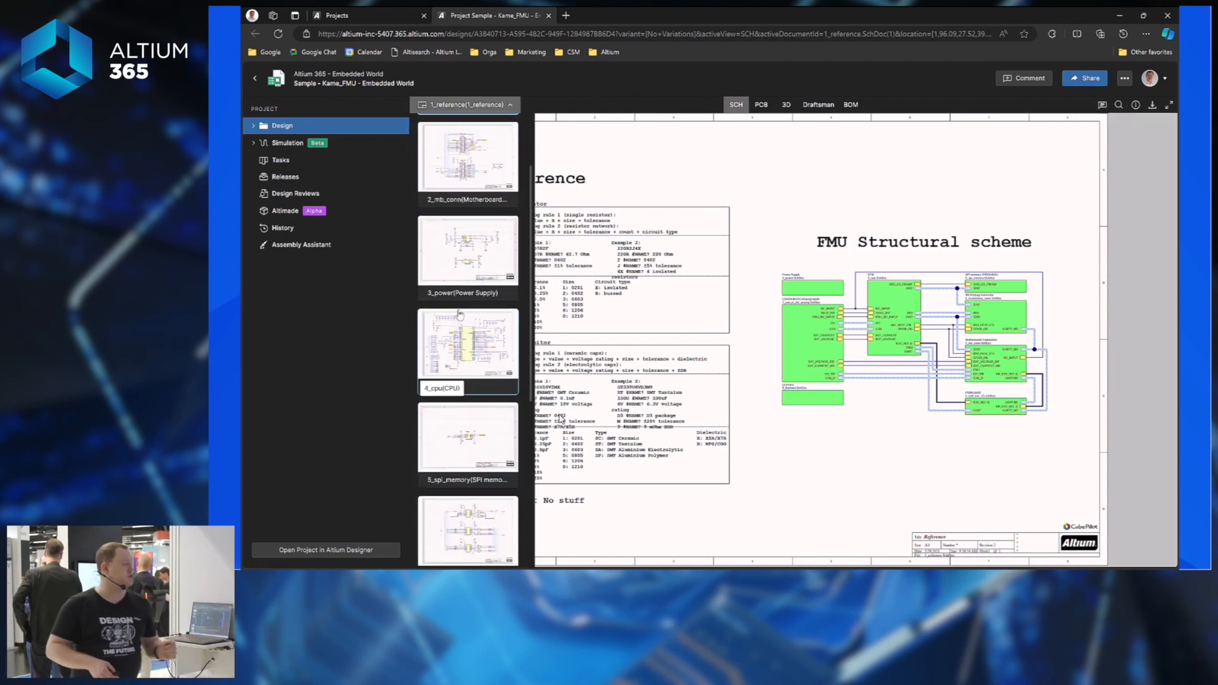
{"action": "left_click", "coordinate": [482, 255]}
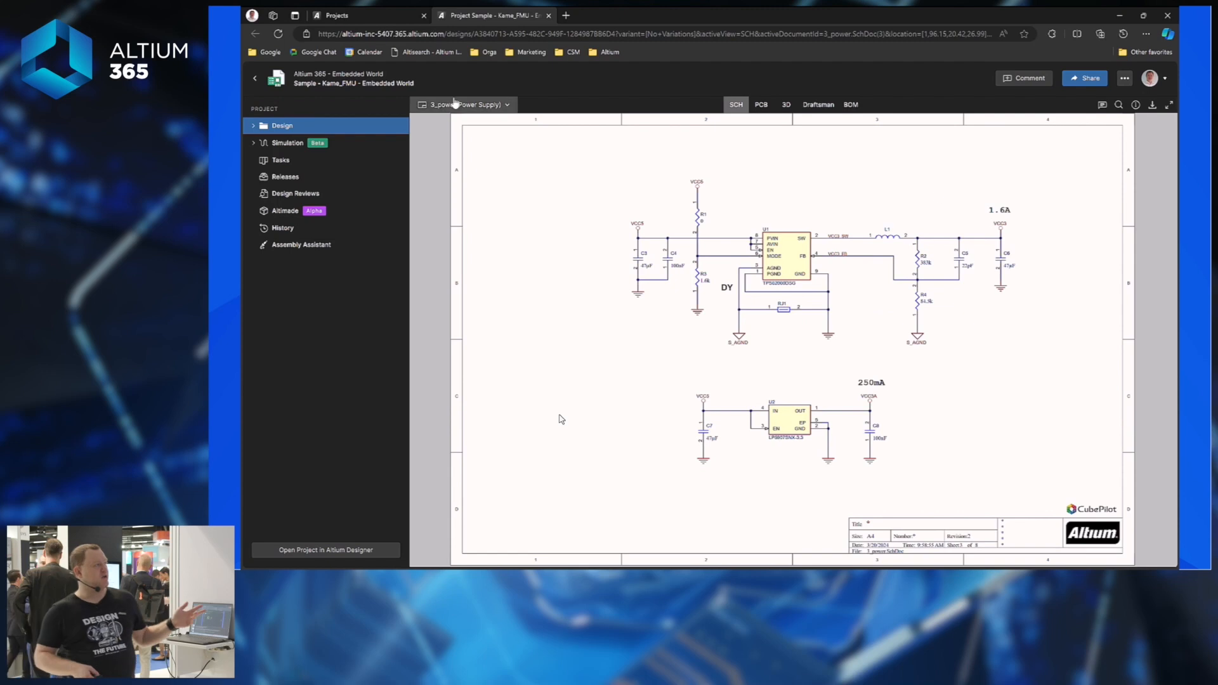
Inspect component U1, select the VCC5 net, and show it traced on the PCB layout.
{"action": "left_click", "coordinate": [779, 261]}
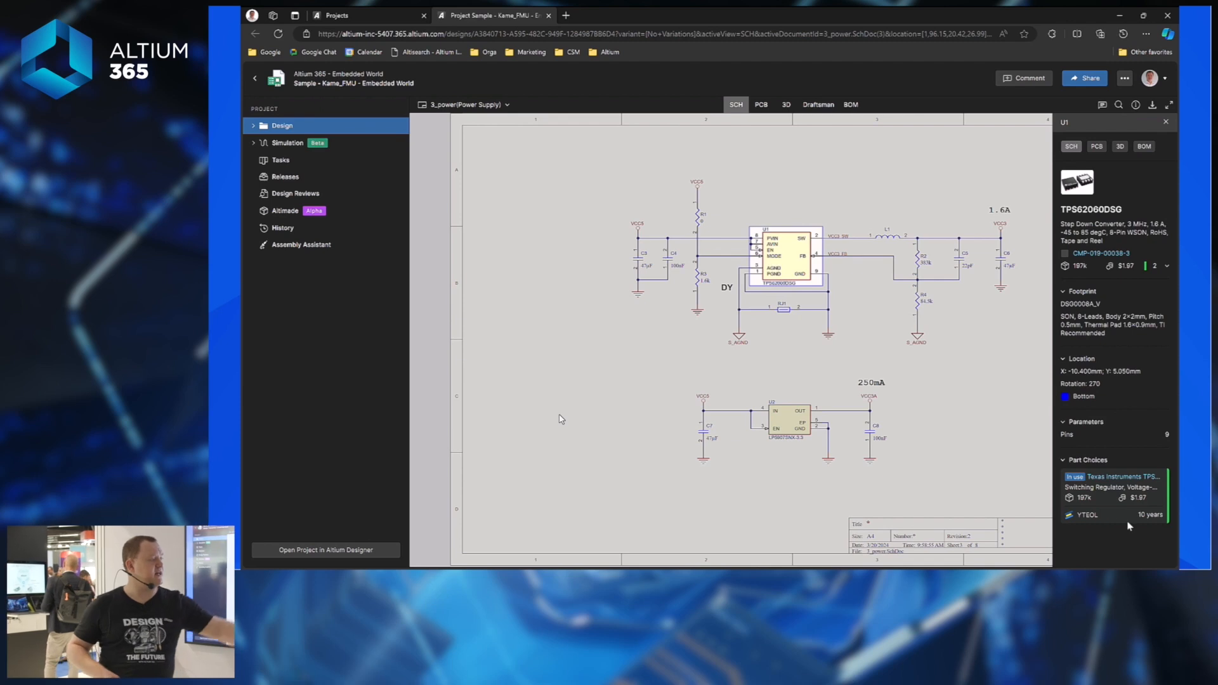
{"action": "double_click", "coordinate": [1073, 396]}
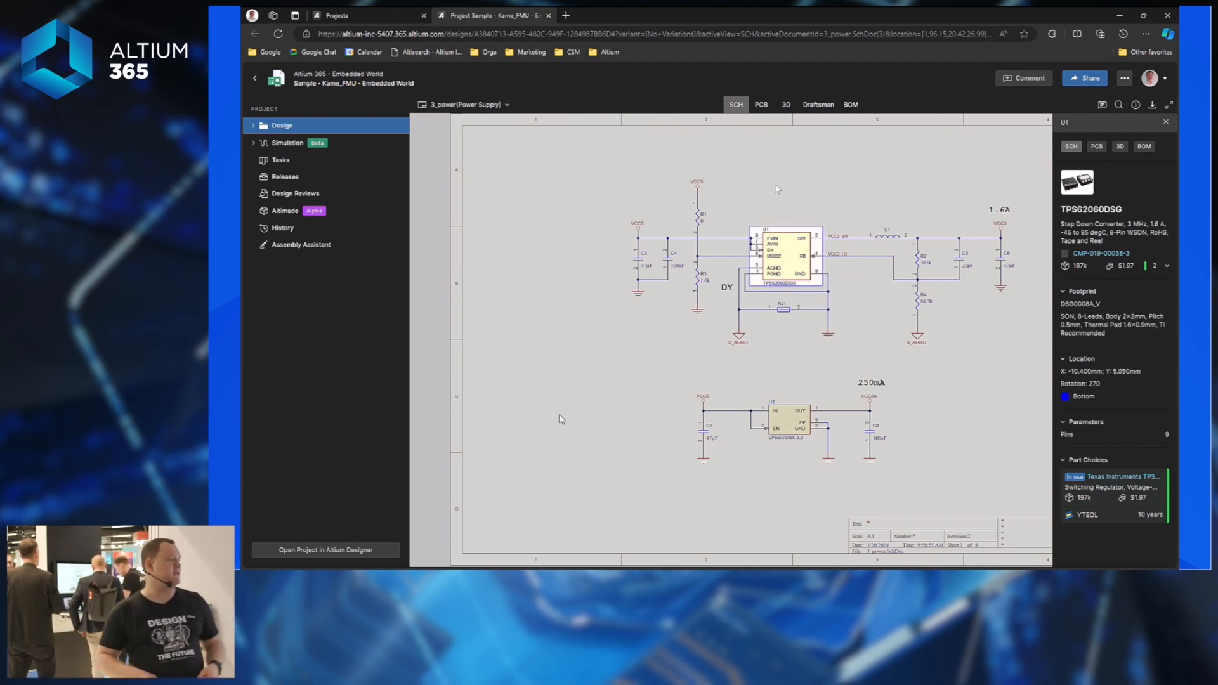
{"action": "left_click", "coordinate": [720, 240]}
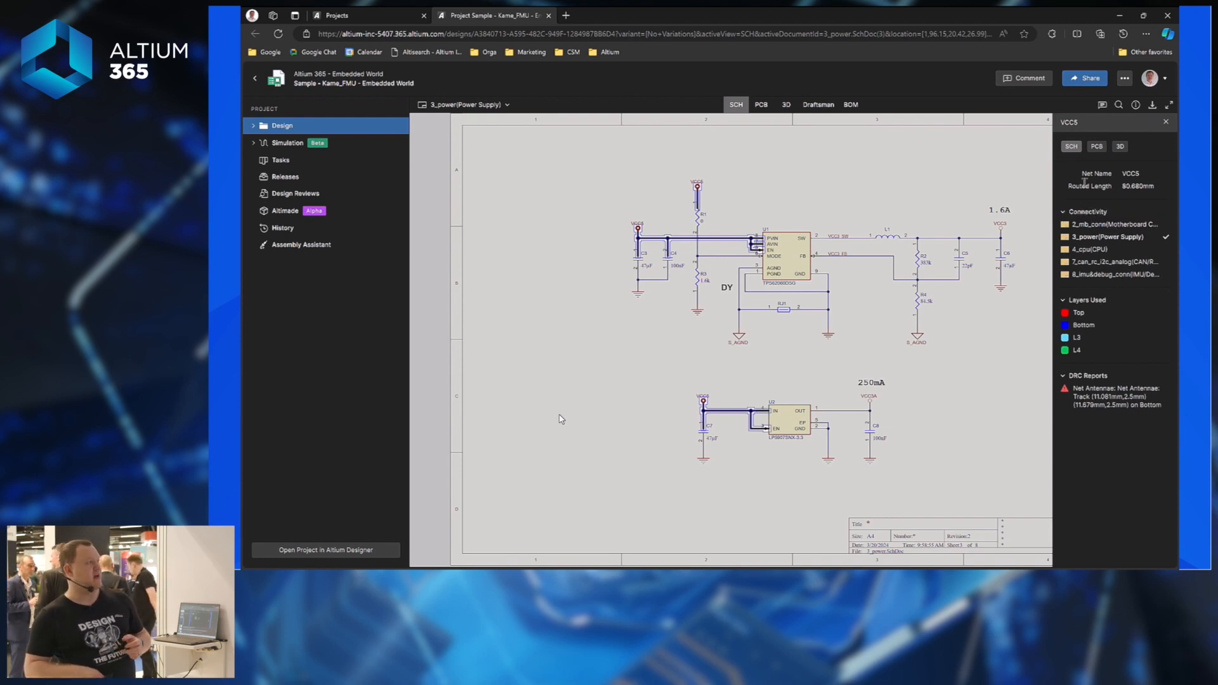
{"action": "left_click", "coordinate": [758, 108]}
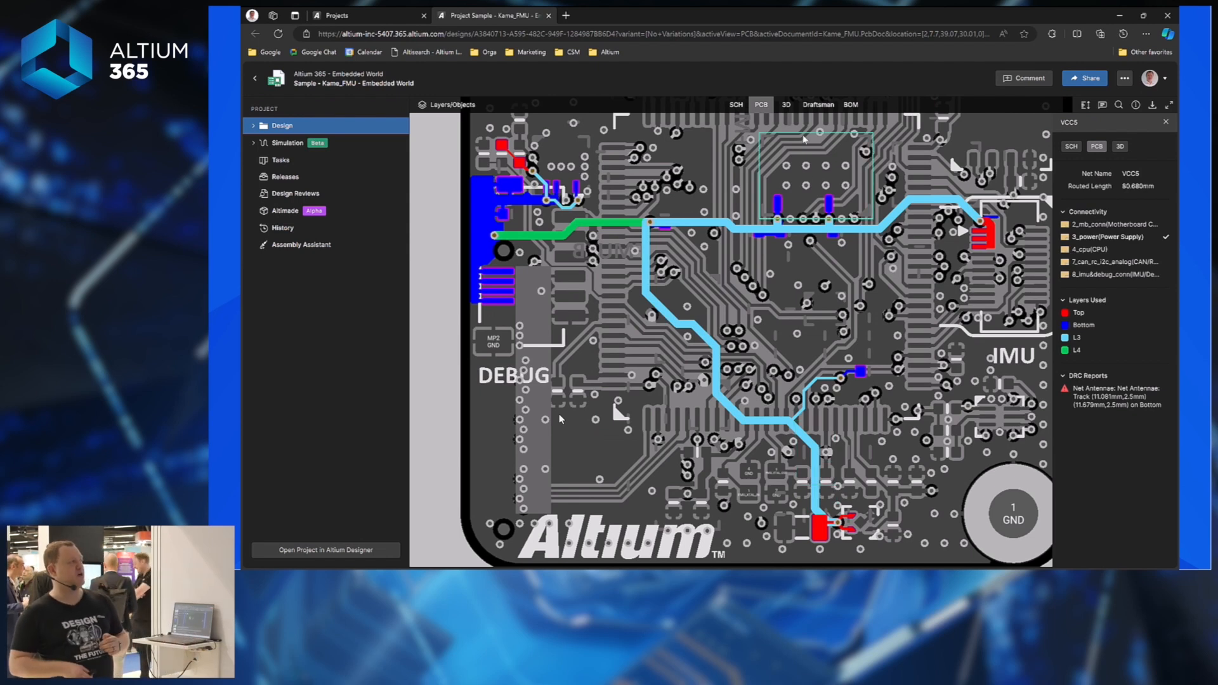
View the board in 3D at a low tilt, then the Draftsman drawing and the BOM table.
{"action": "left_click", "coordinate": [786, 106]}
{"action": "left_click_drag", "start_coordinate": [744, 419], "coordinate": [775, 385]}
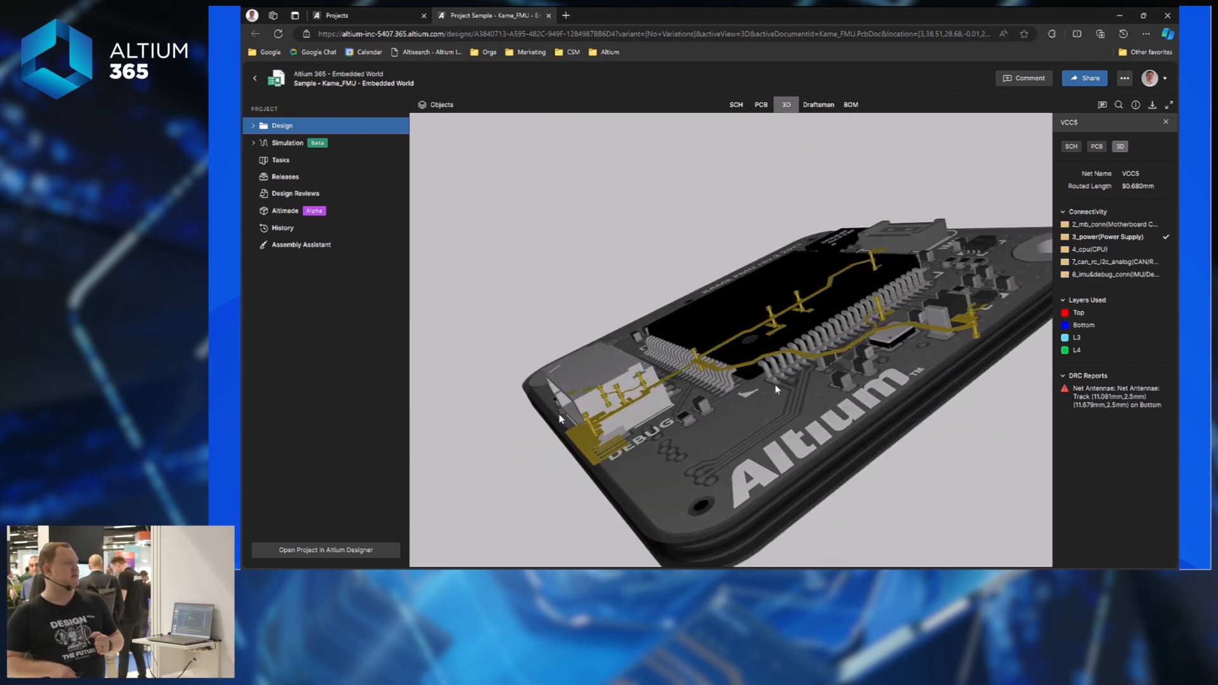
{"action": "left_click", "coordinate": [820, 105]}
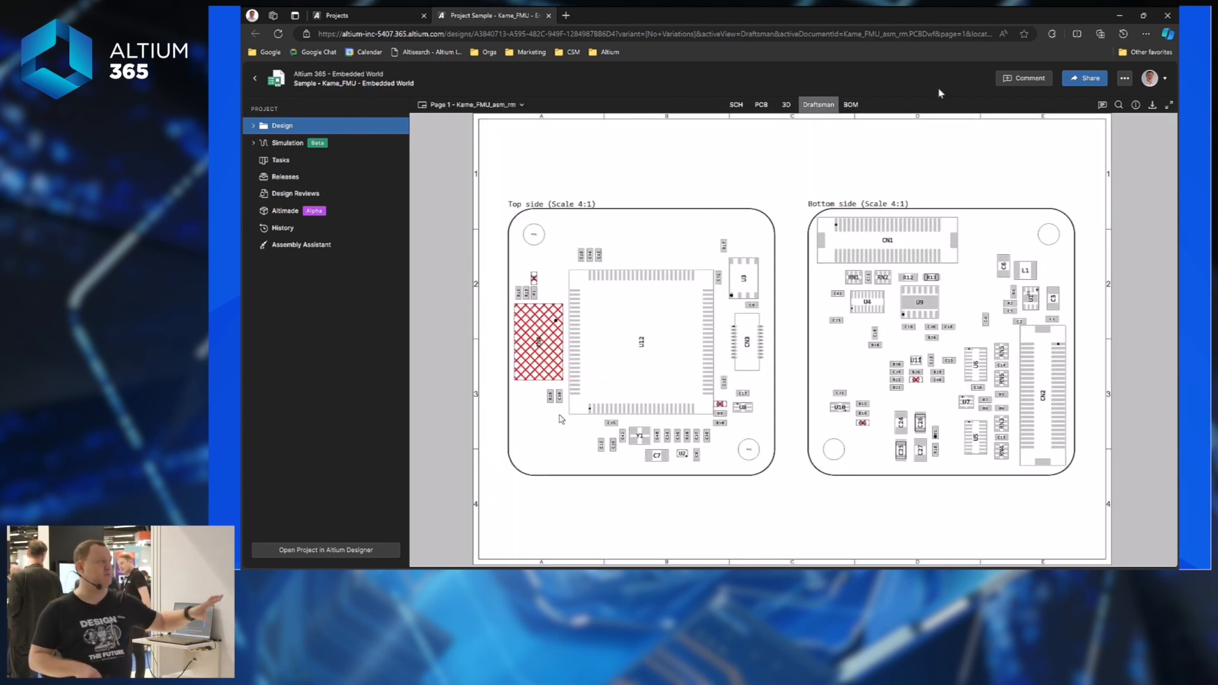
{"action": "left_click", "coordinate": [848, 105]}
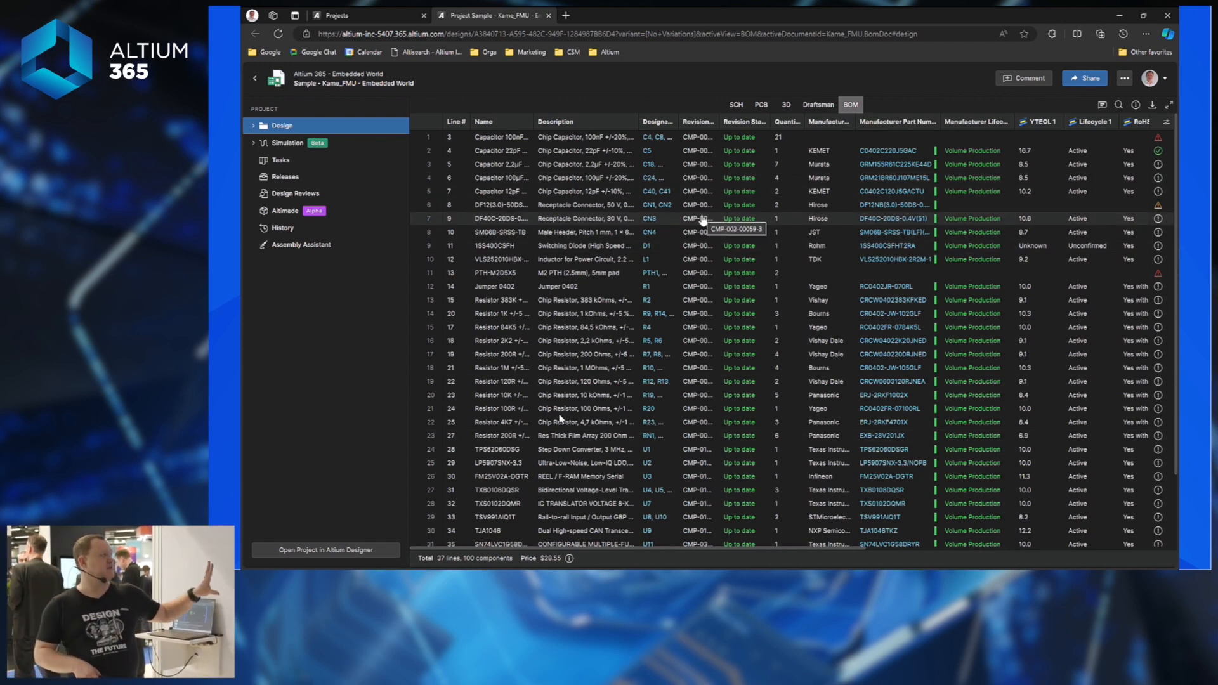
Return to the schematics, open the 8_imu&debug_conn IMU/Debug Connector sheet, and start a comment.
{"action": "left_click", "coordinate": [739, 105]}
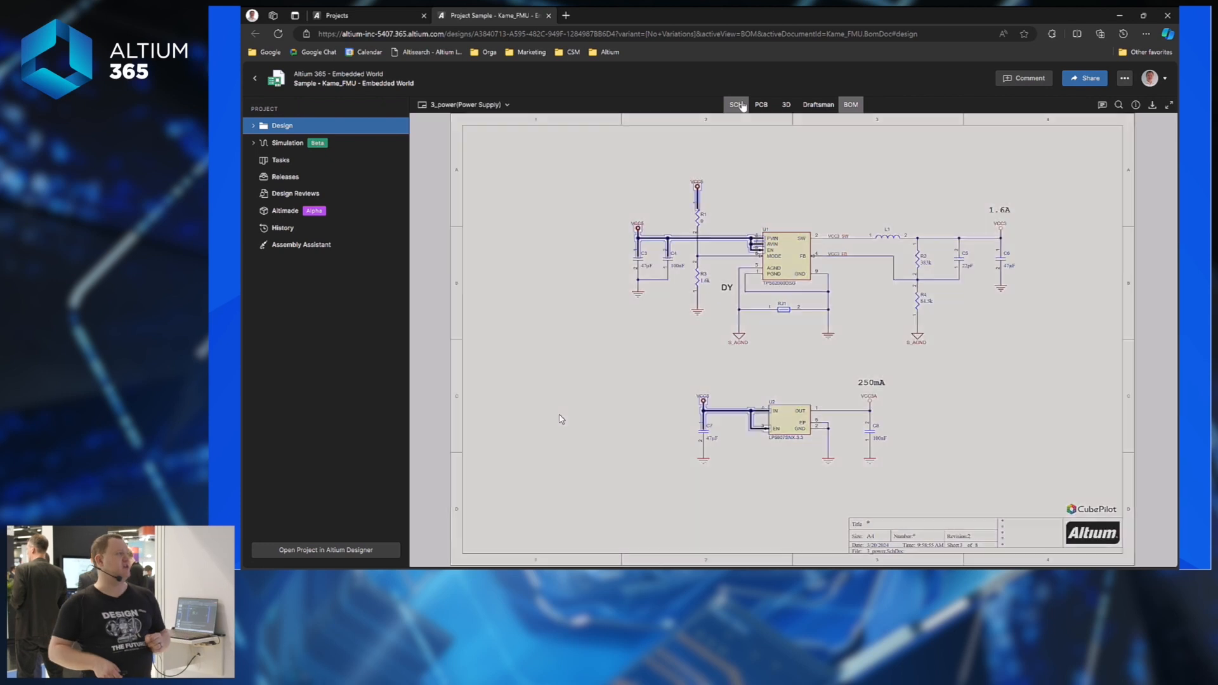
{"action": "left_click", "coordinate": [486, 106]}
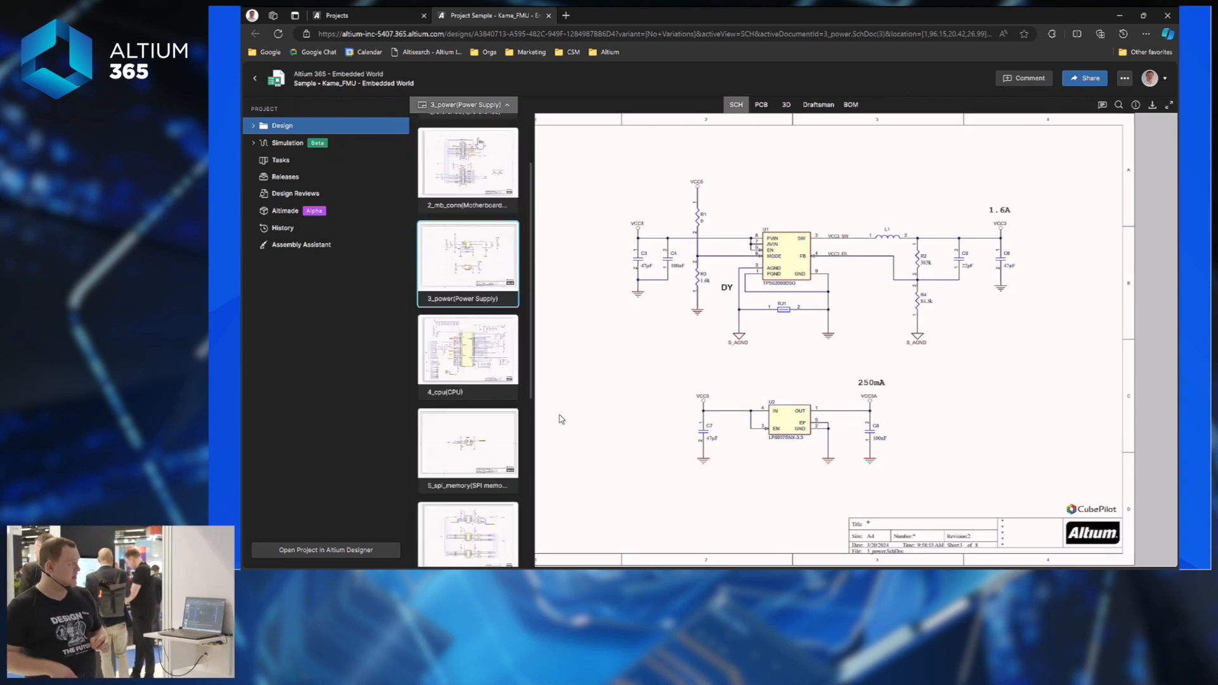
{"action": "scroll", "coordinate": [472, 388], "scroll_direction": "down", "scroll_amount": 5}
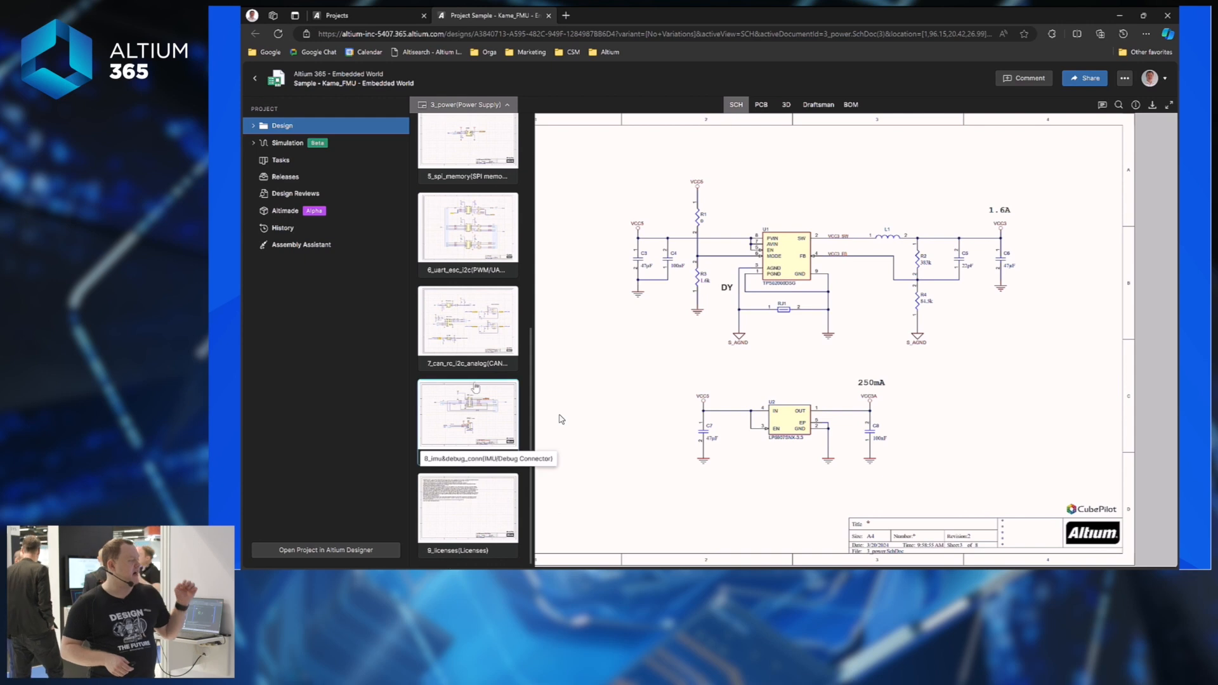
{"action": "left_click", "coordinate": [471, 406]}
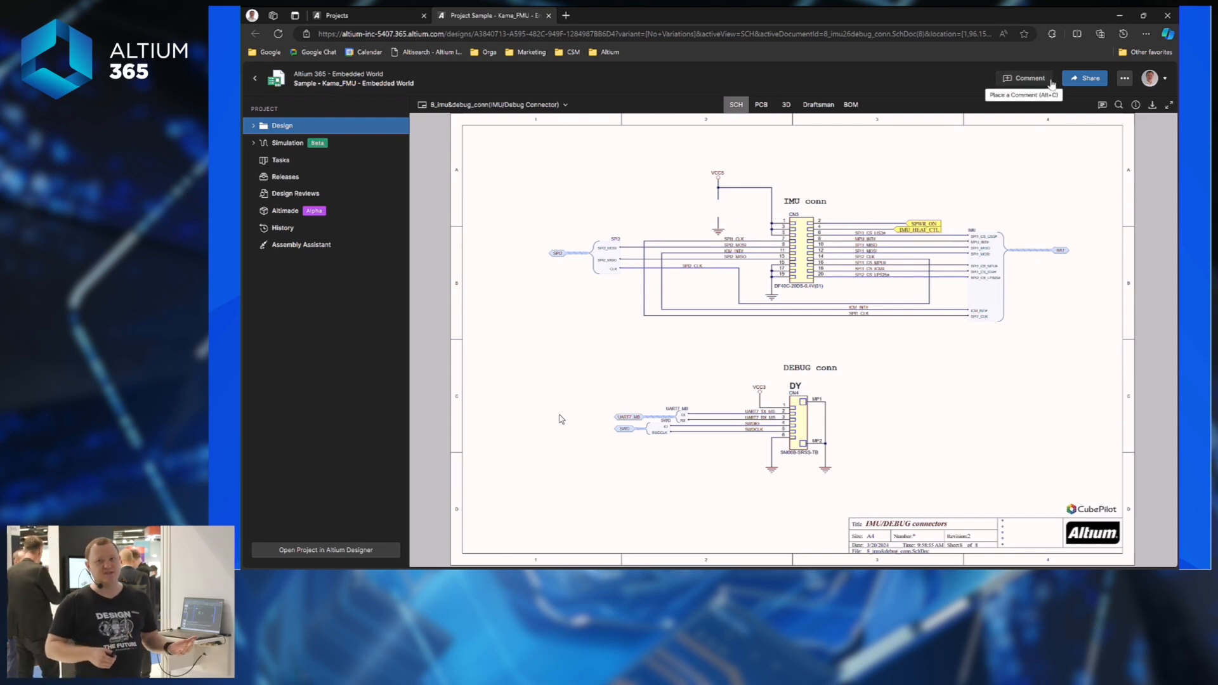
{"action": "left_click", "coordinate": [1009, 82]}
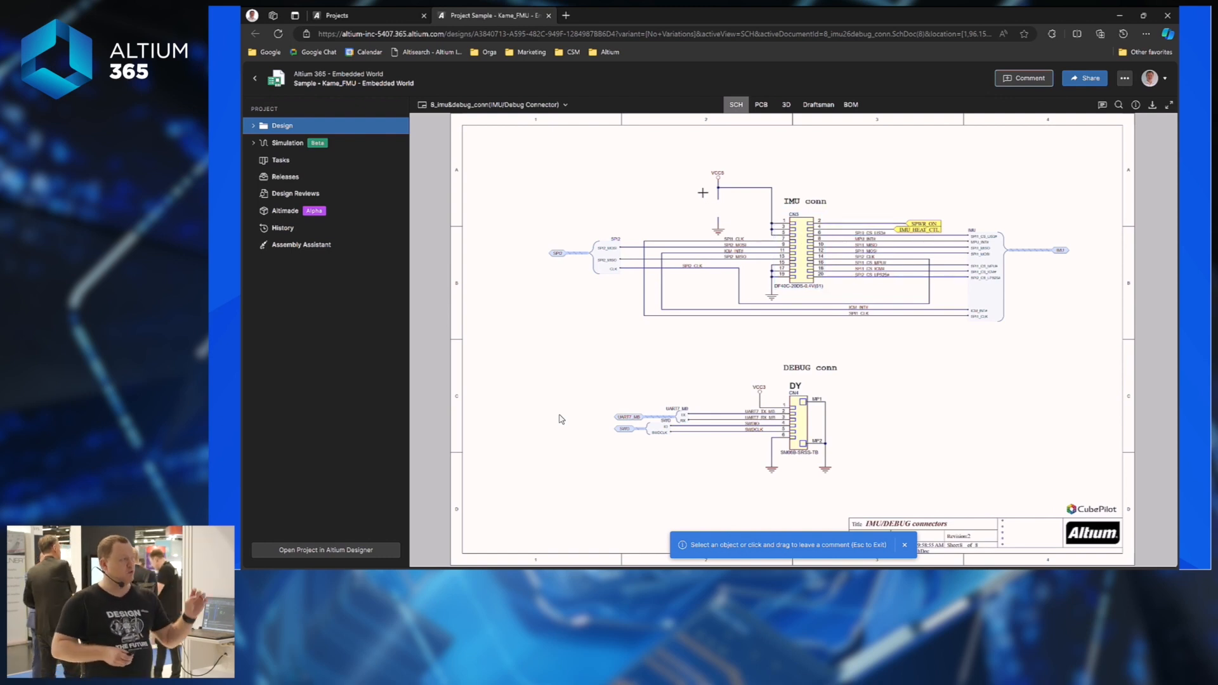
Mark a comment area around VCC5, mention a teammate, and assign the task to me.
{"action": "left_click_drag", "start_coordinate": [699, 188], "coordinate": [740, 226]}
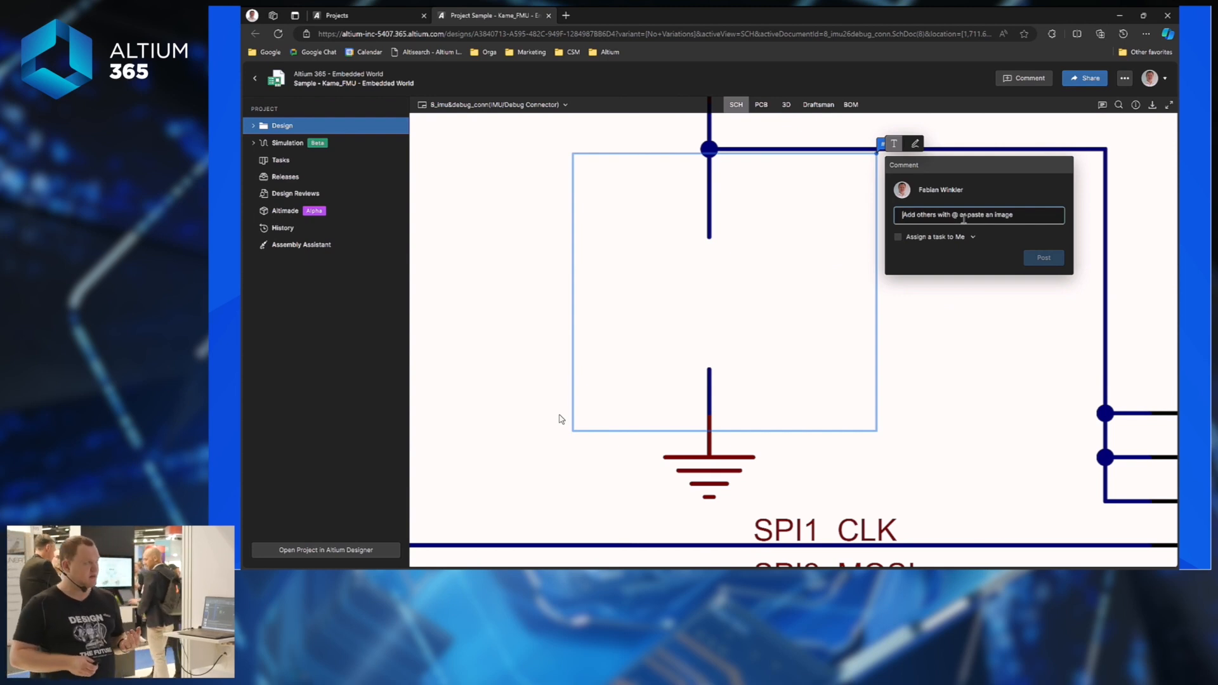
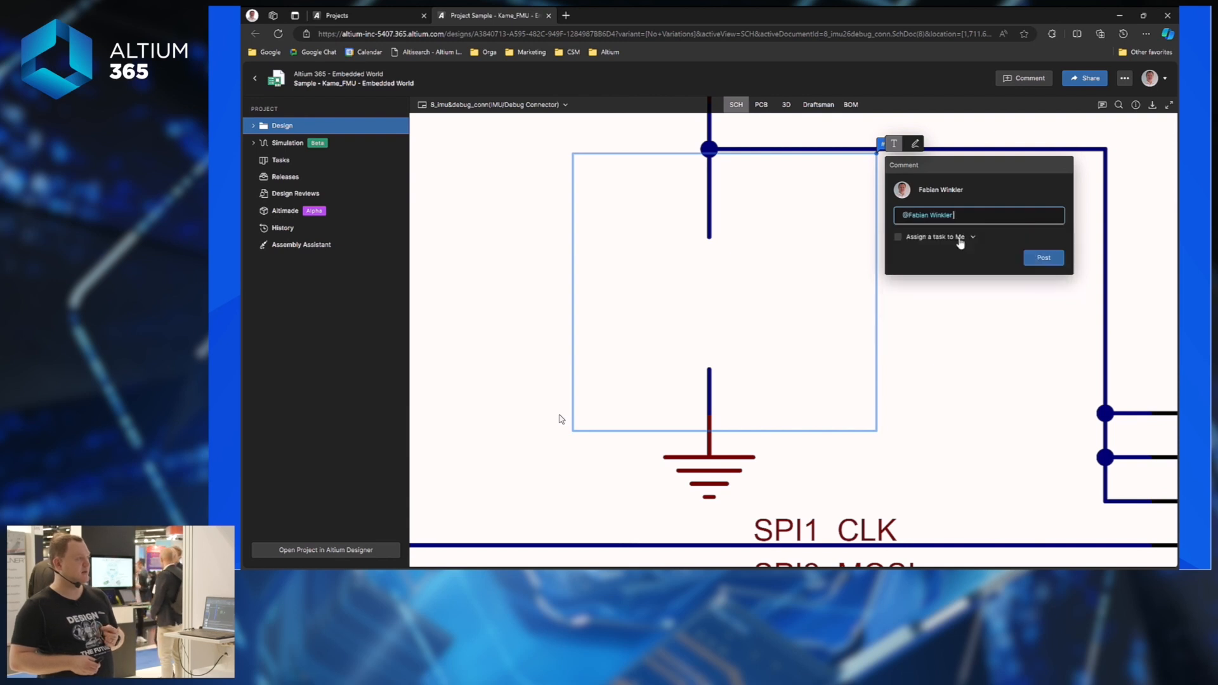
{"action": "left_click", "coordinate": [960, 244]}
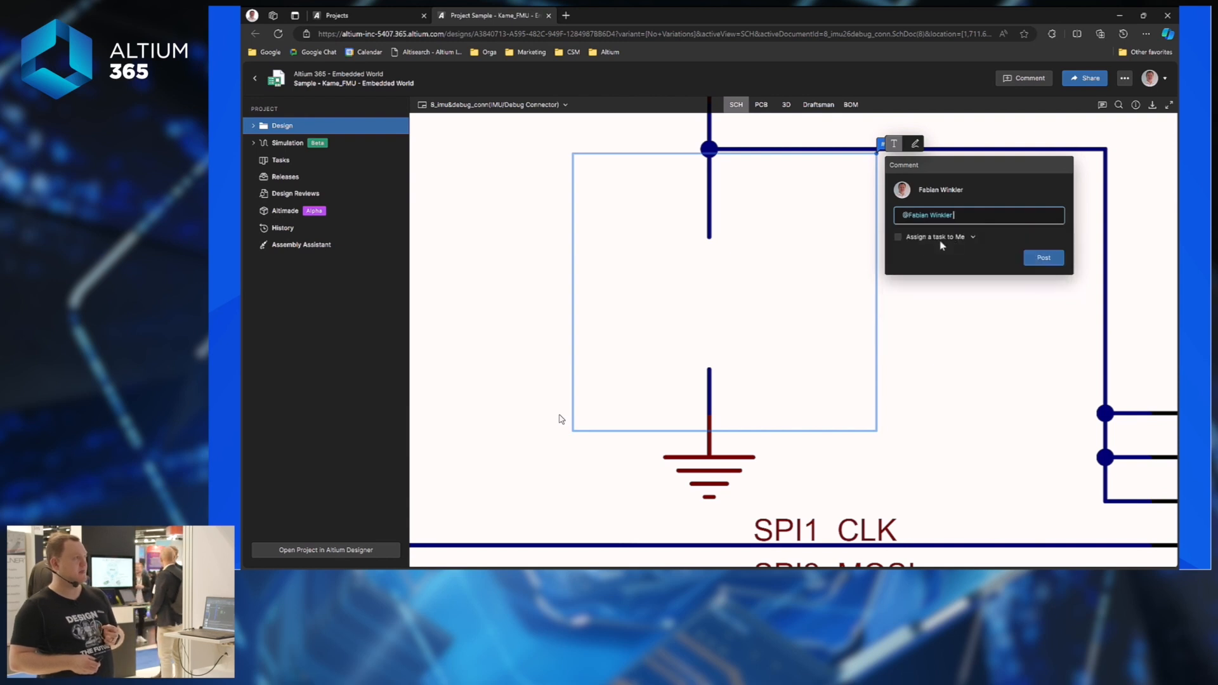
{"action": "left_click", "coordinate": [899, 238]}
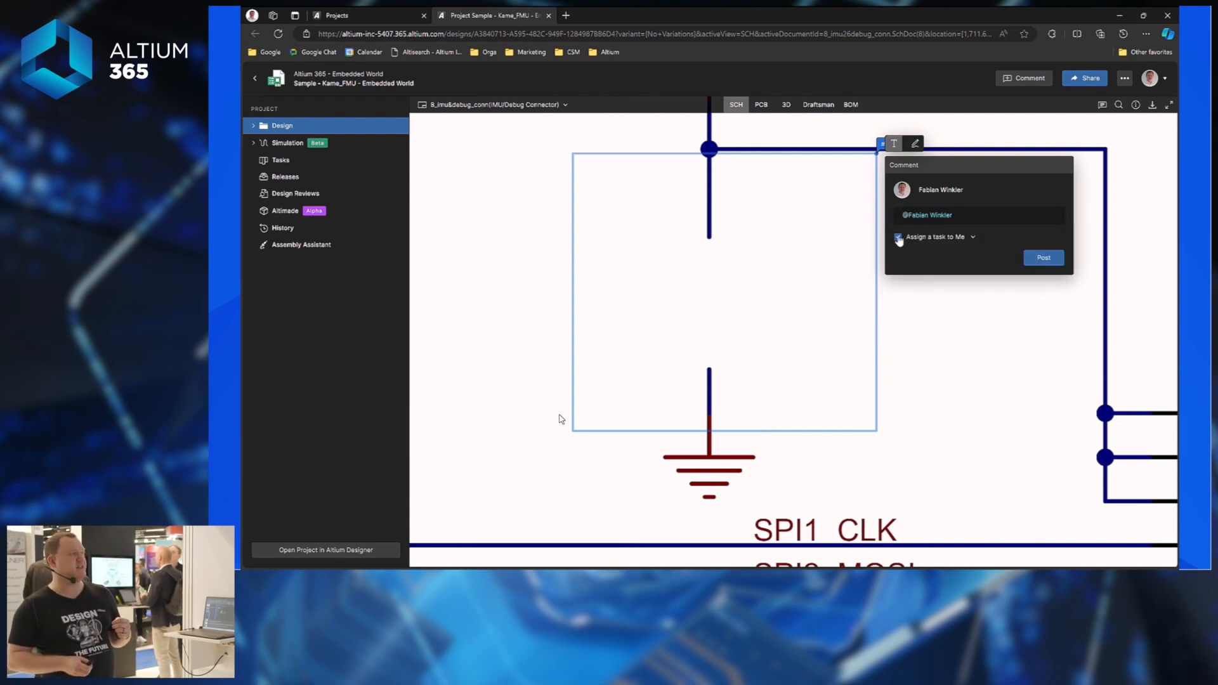
Sketch a capacitor below VCC5 on the schematic with the pencil.
{"action": "left_click", "coordinate": [917, 145]}
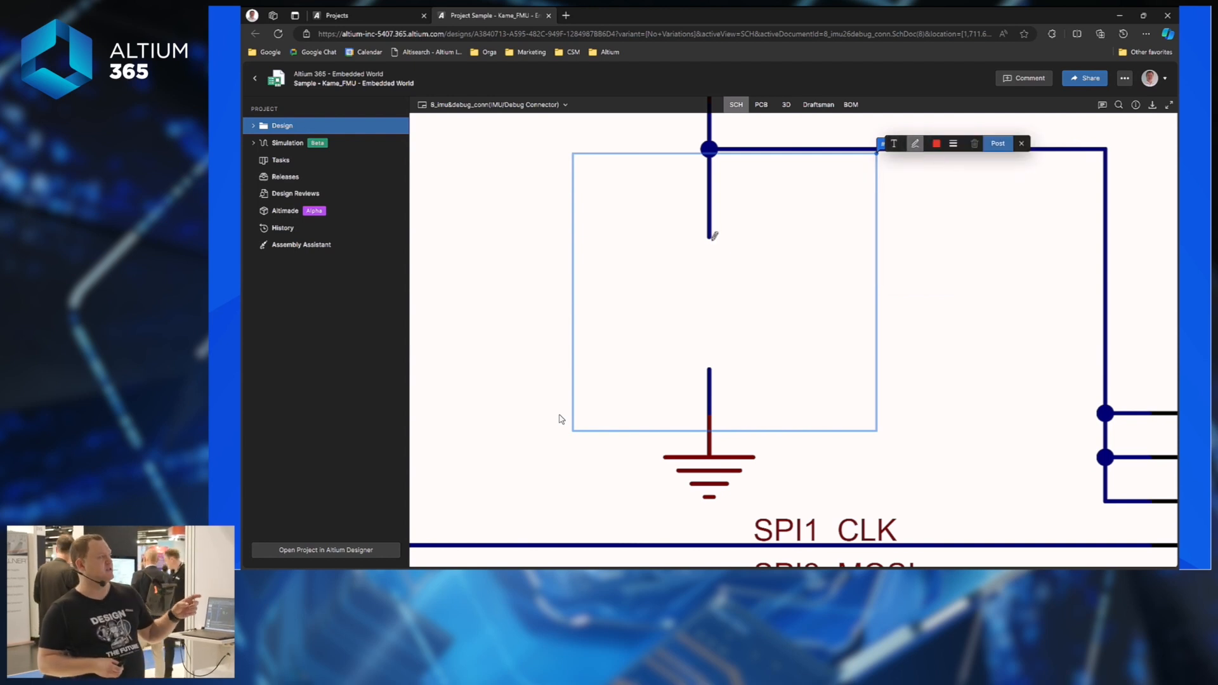
{"action": "mouse_move", "coordinate": [710, 238]}
{"action": "left_mouse_down"}
{"action": "mouse_move", "coordinate": [709, 280]}
{"action": "mouse_move", "coordinate": [763, 278]}
{"action": "left_mouse_up"}
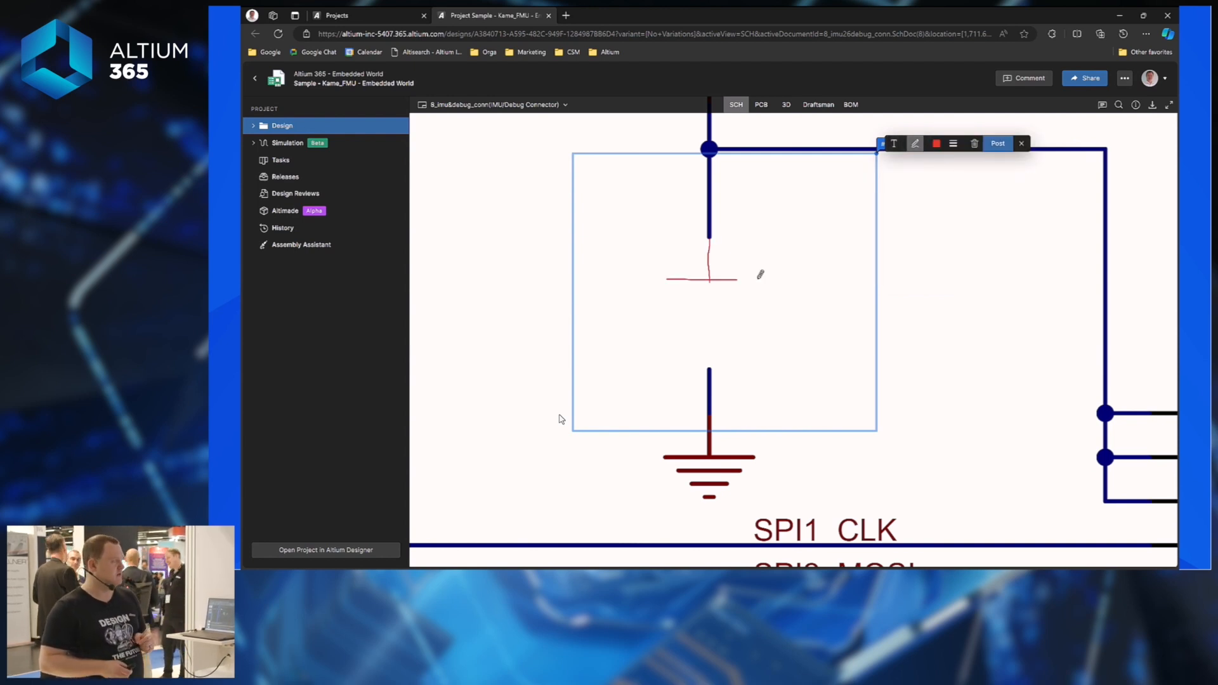
{"action": "mouse_move", "coordinate": [666, 306]}
{"action": "left_mouse_down"}
{"action": "mouse_move", "coordinate": [760, 305]}
{"action": "mouse_move", "coordinate": [710, 355]}
{"action": "left_mouse_up"}
{"action": "key", "text": "alt+Tab"}
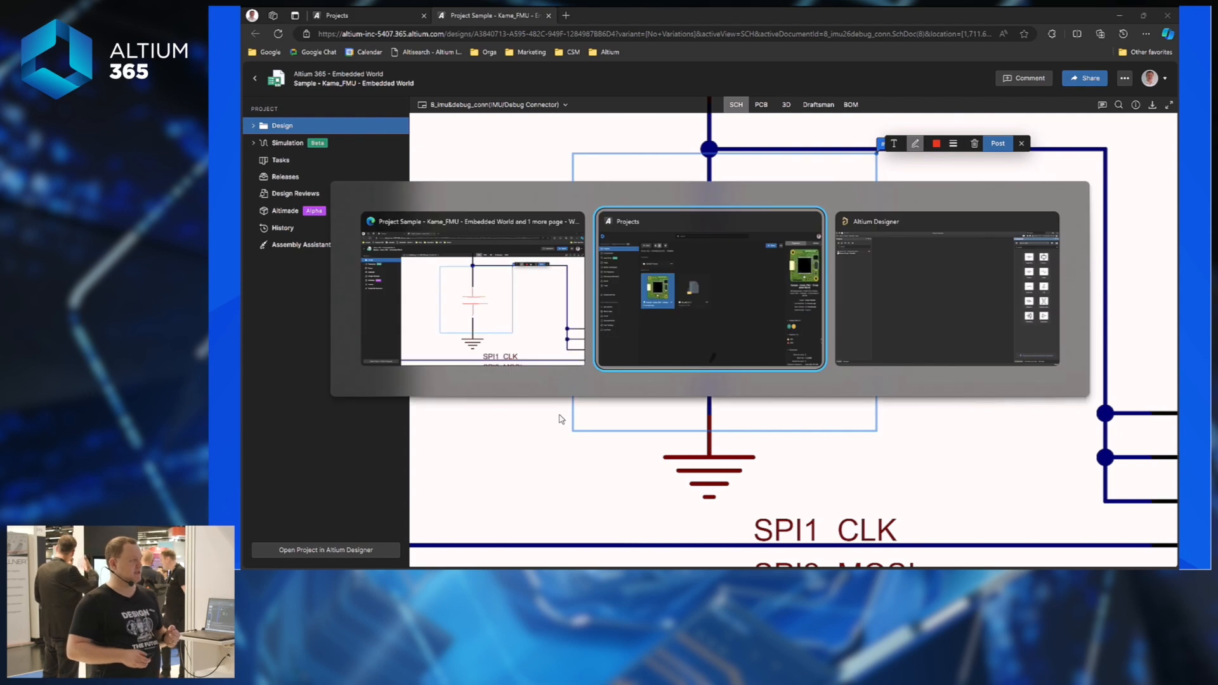
{"action": "key", "text": "Escape"}
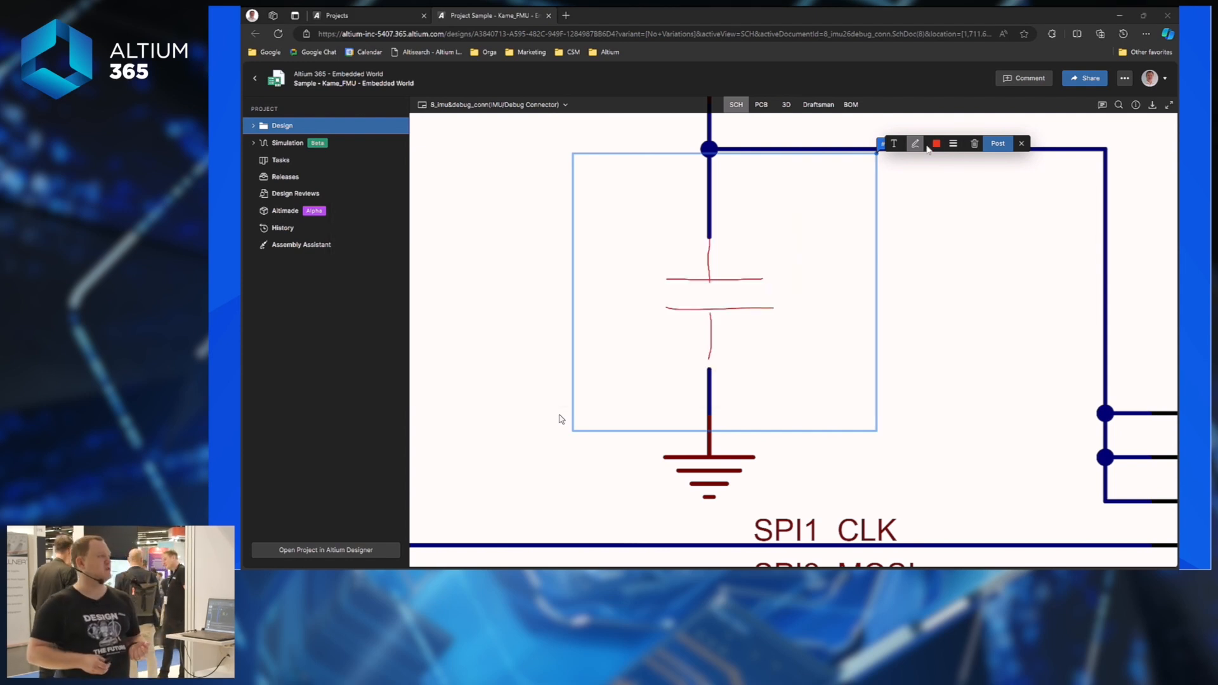
Enter 'please add a cap 100nF 0402 25V' and post the comment.
{"action": "left_click", "coordinate": [892, 146]}
{"action": "left_click", "coordinate": [987, 219]}
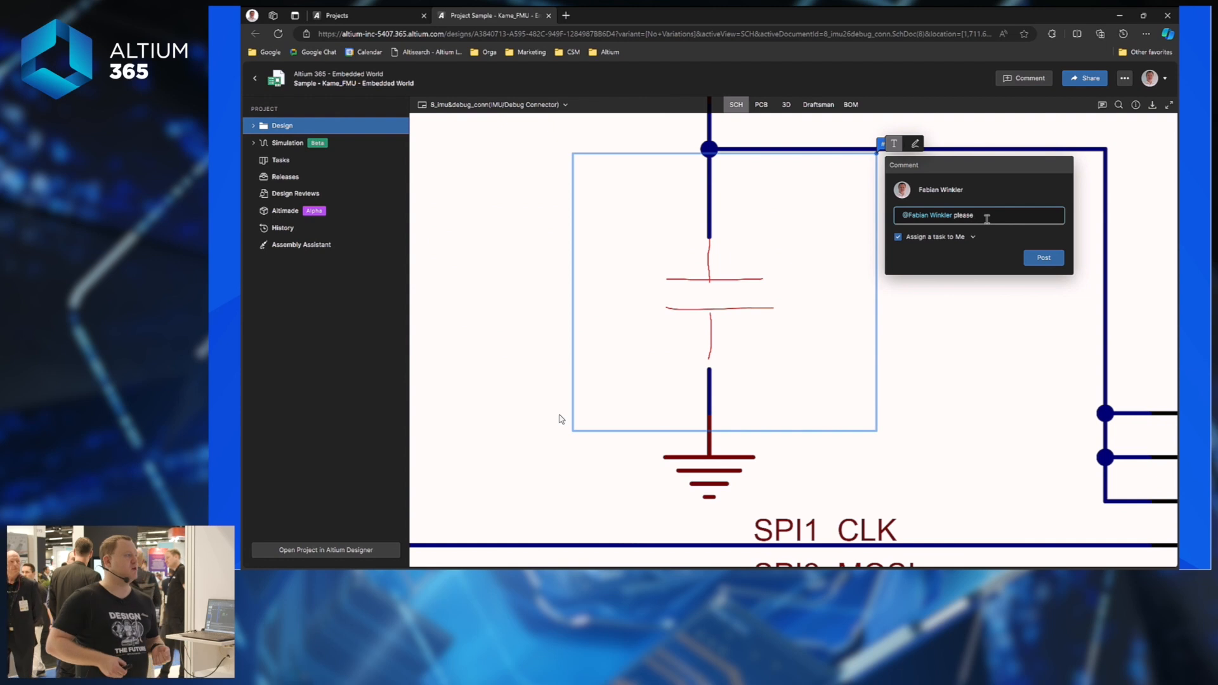
{"action": "type", "text": "please add a ca"}
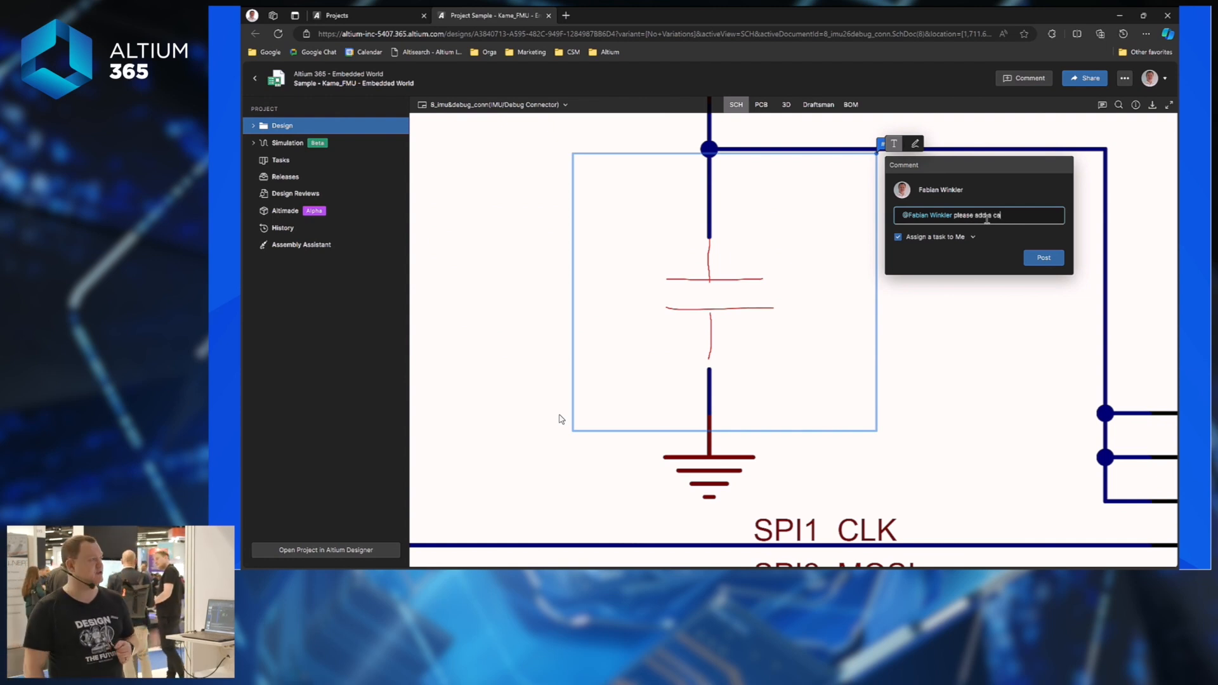
{"action": "type", "text": "p 100n"}
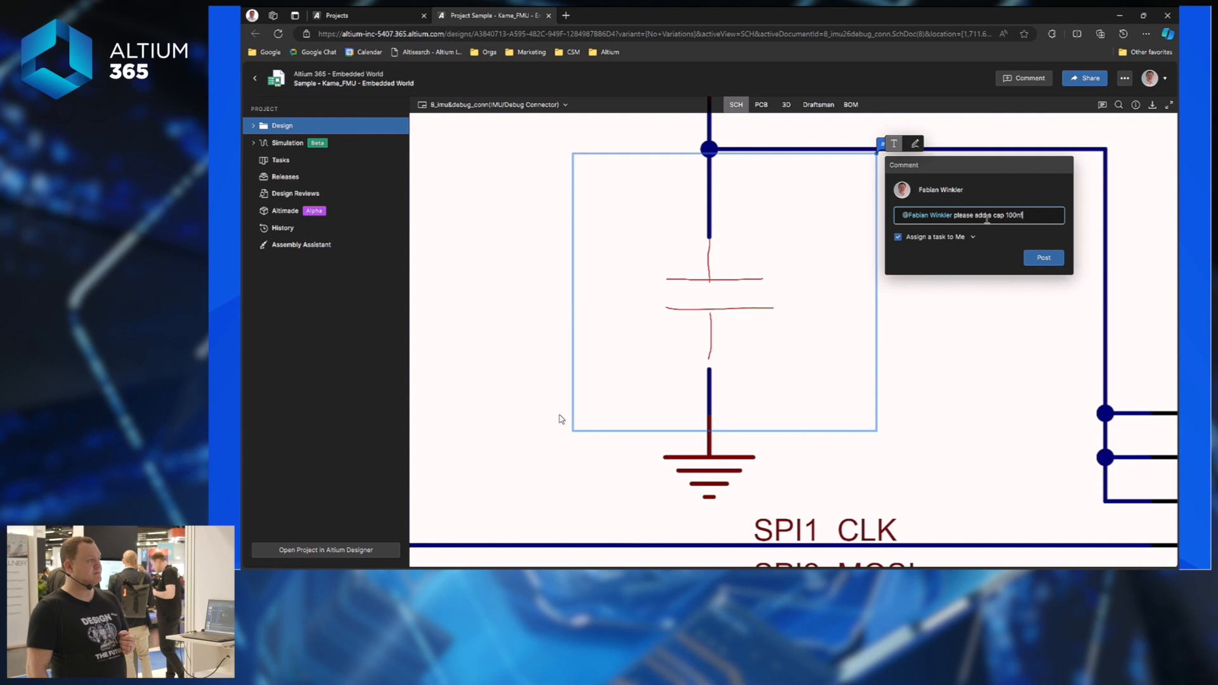
{"action": "type", "text": "F 0402 25"}
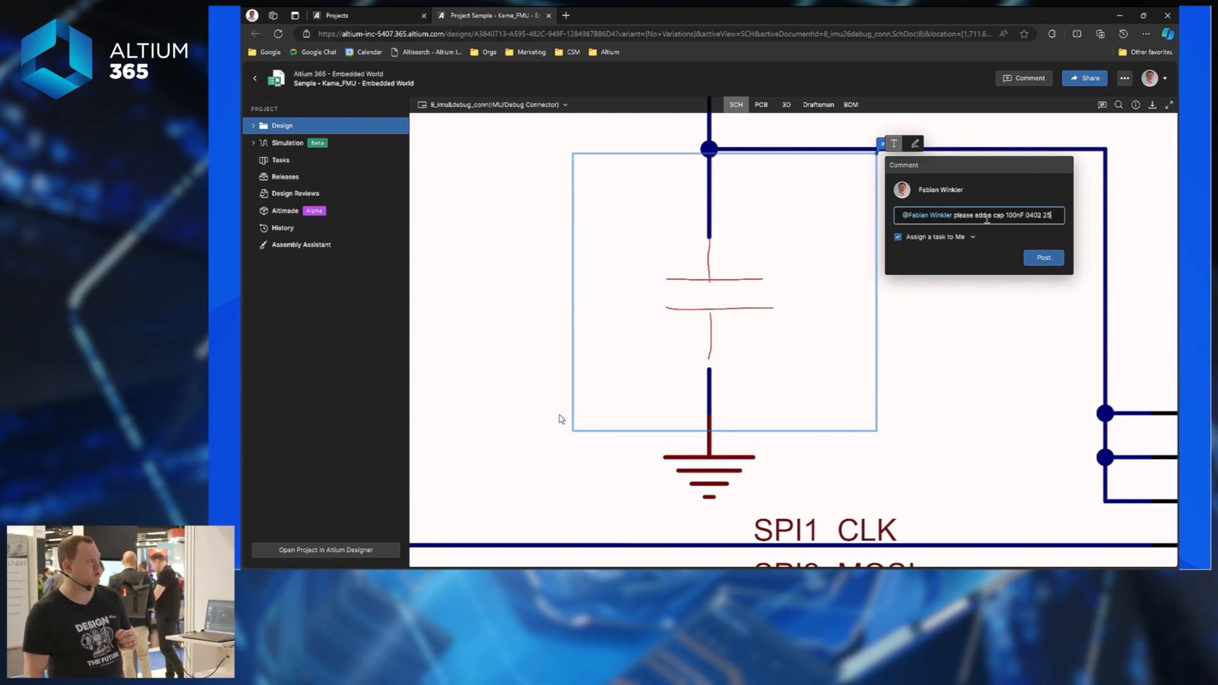
{"action": "type", "text": "V"}
{"action": "left_click", "coordinate": [1040, 258]}
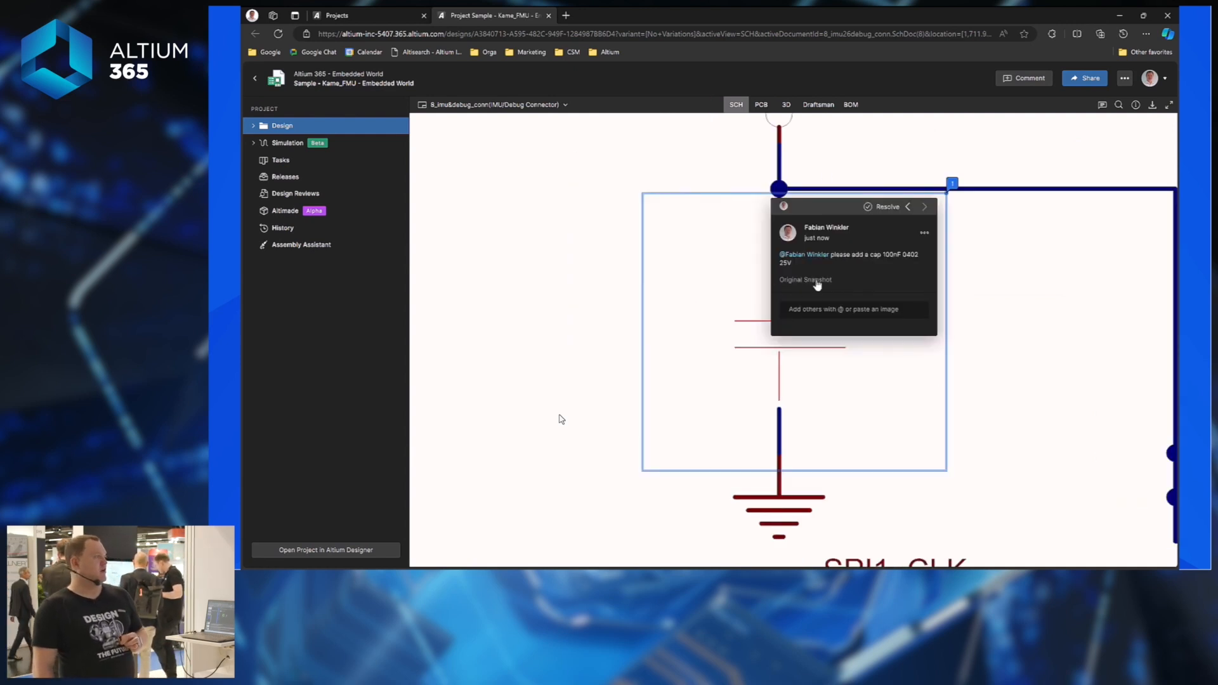
Close the posted comment's popup after briefly reopening it from its marker.
{"action": "mouse_move", "coordinate": [817, 285]}
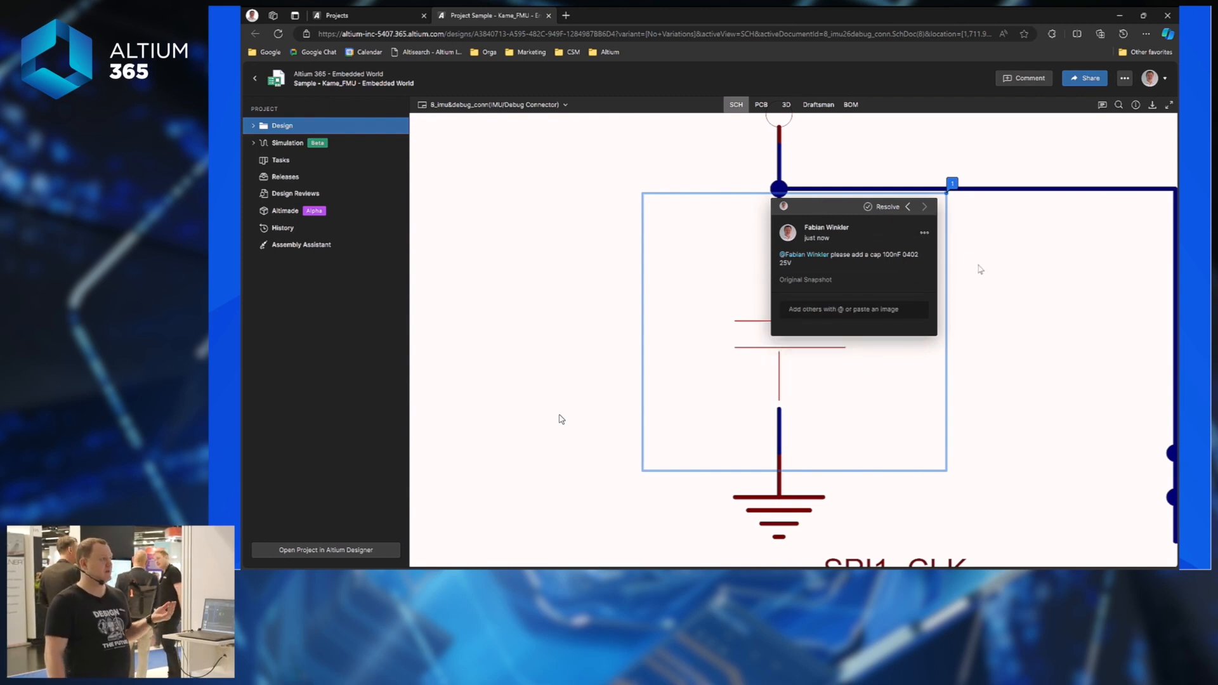
{"action": "left_click", "coordinate": [993, 248]}
{"action": "left_click", "coordinate": [951, 185]}
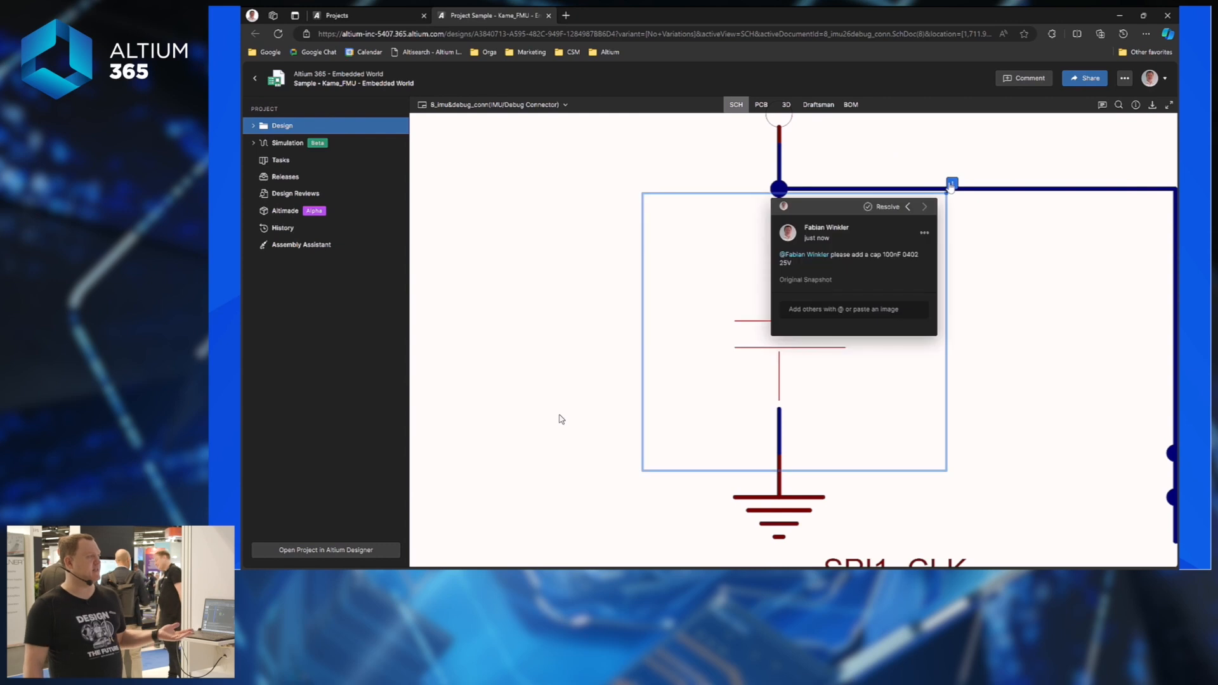
{"action": "left_click", "coordinate": [1001, 283]}
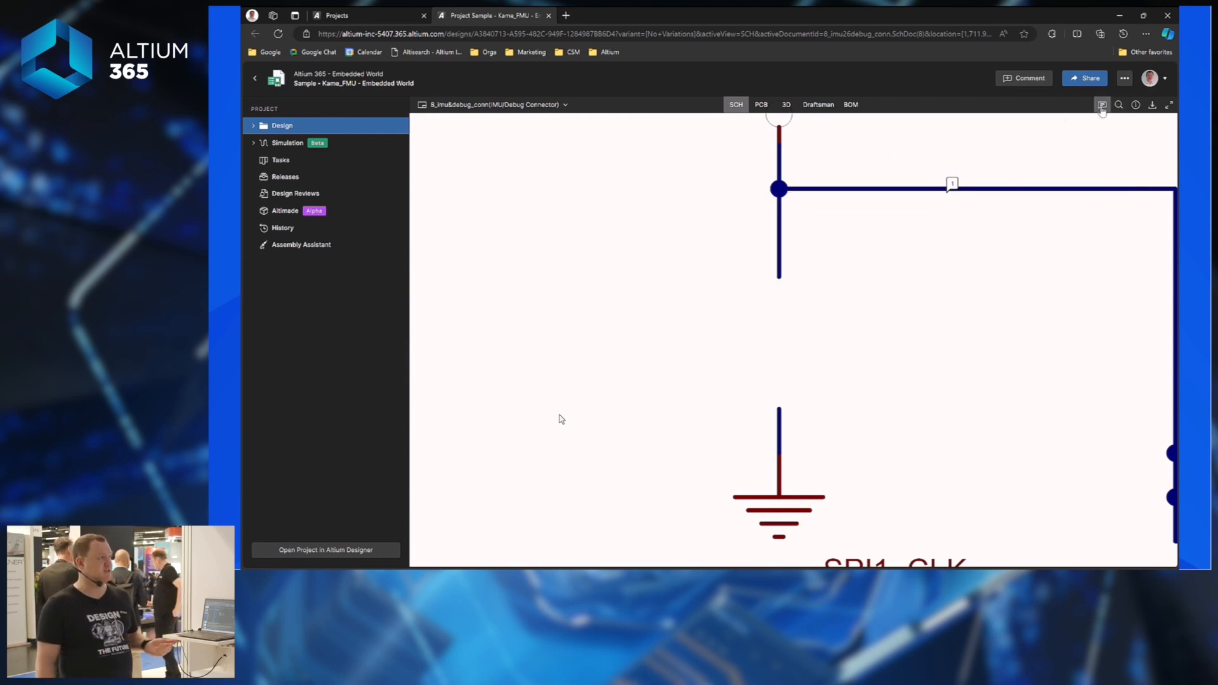
Show the Comments and Tasks list and pan the sheet to bring the DEBUG connector into view.
{"action": "left_click", "coordinate": [1102, 106]}
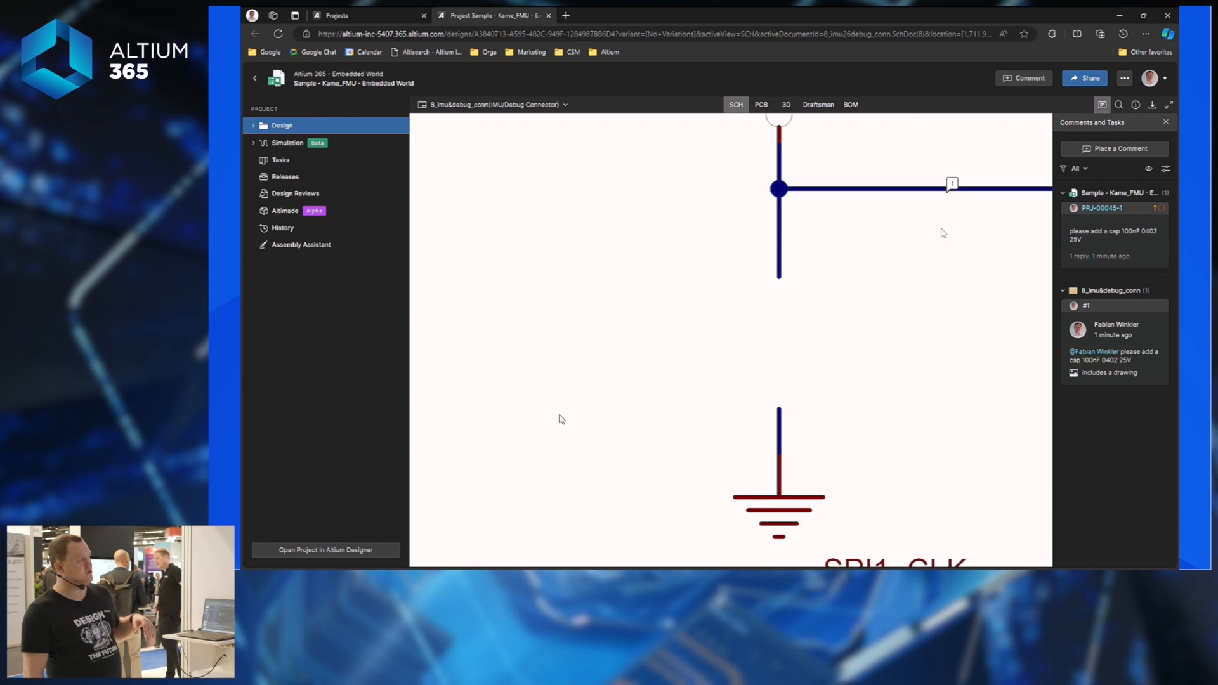
{"action": "scroll", "coordinate": [562, 419], "scroll_direction": "down", "scroll_amount": 10}
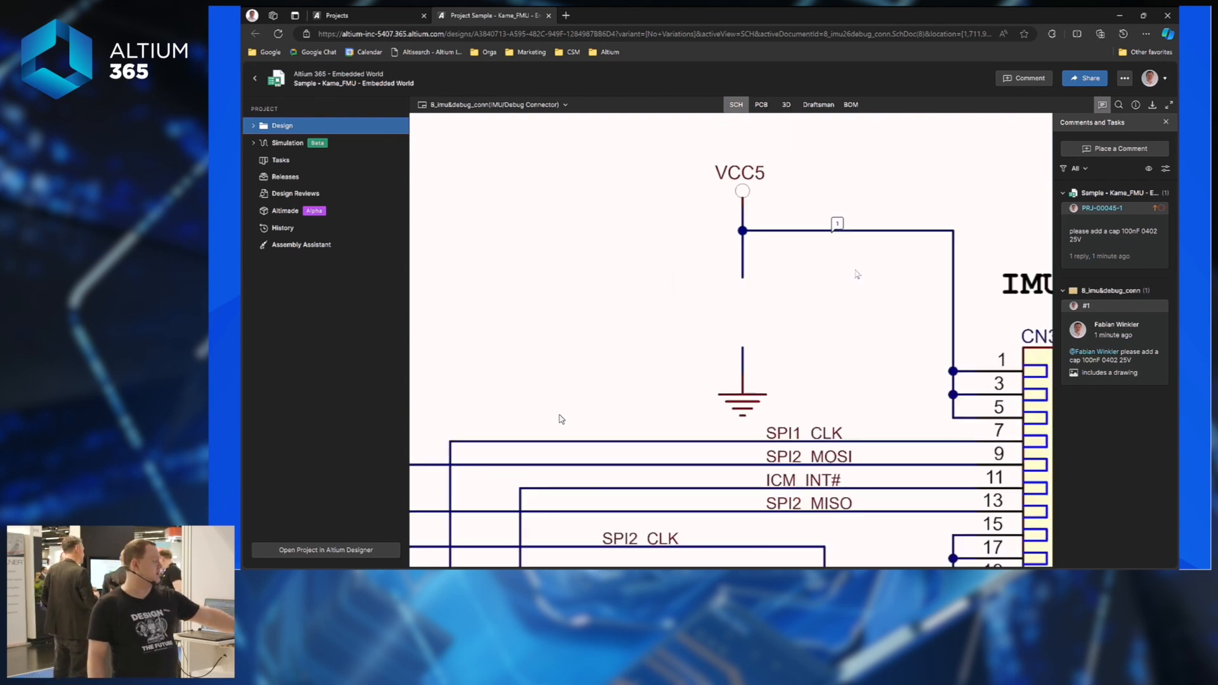
{"action": "scroll", "coordinate": [562, 420], "scroll_direction": "up", "scroll_amount": 10}
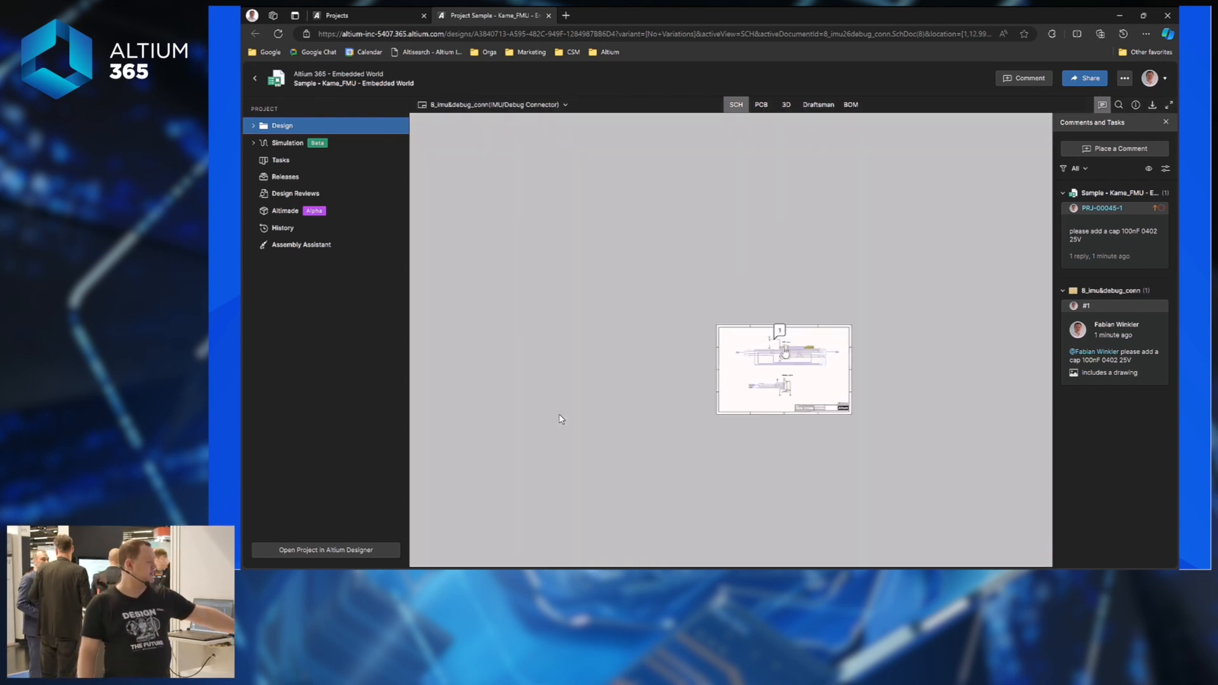
{"action": "left_click_drag", "start_coordinate": [764, 359], "coordinate": [758, 282]}
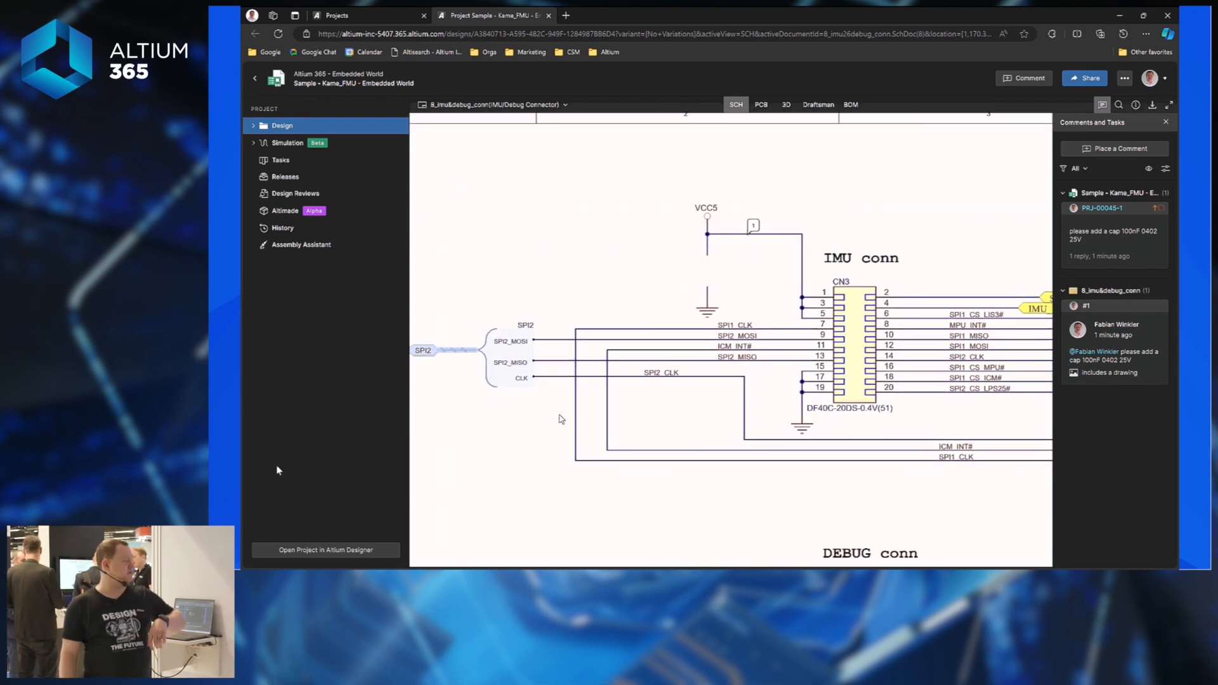
Open the project in Altium Designer on 1_reference.SchDoc and show the Comments and Tasks panel.
{"action": "left_click", "coordinate": [360, 553]}
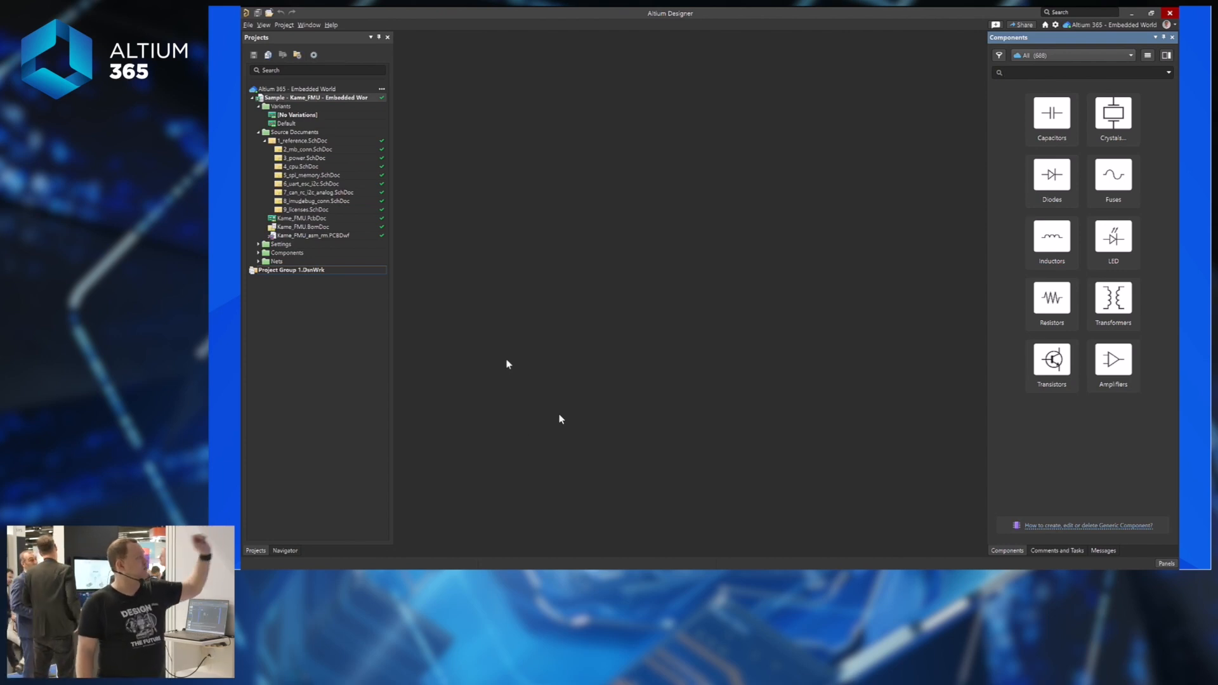
{"action": "left_click", "coordinate": [309, 142]}
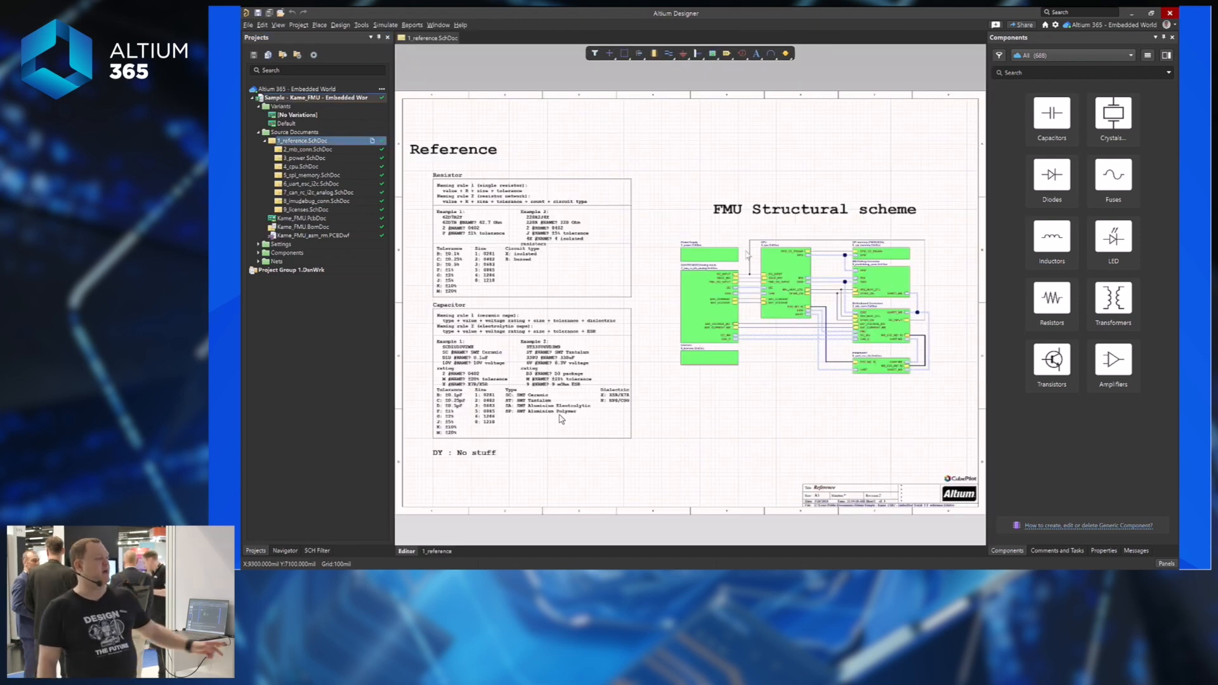
{"action": "left_click", "coordinate": [1173, 564]}
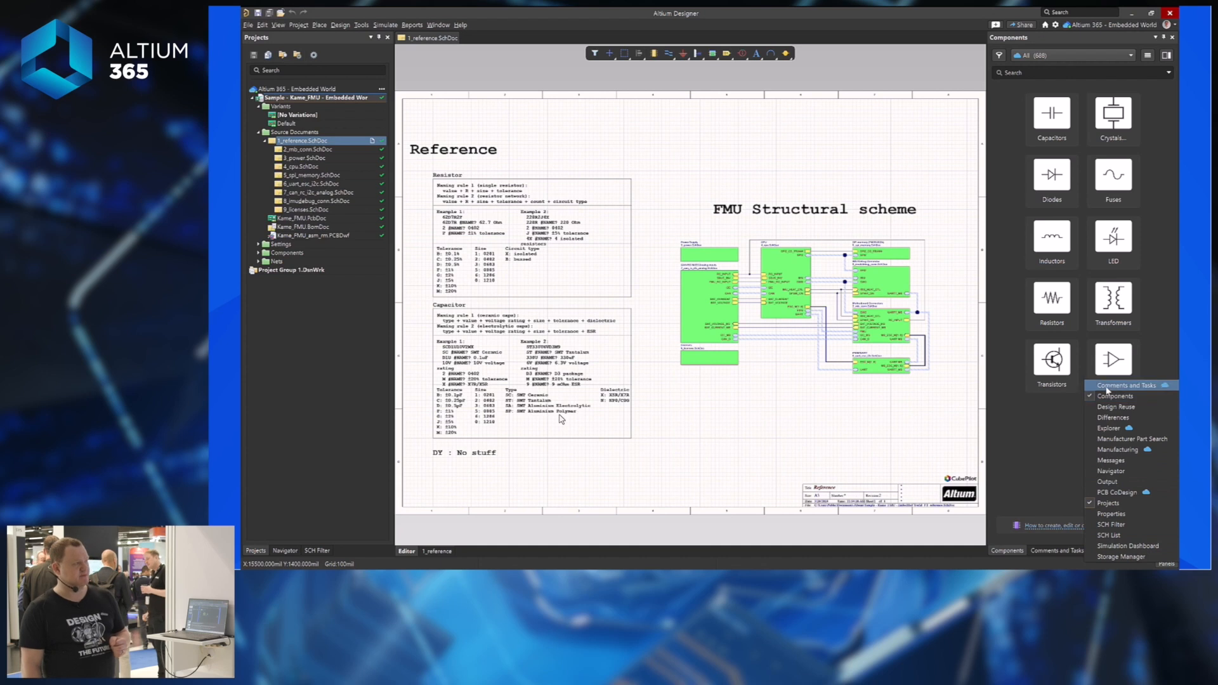
{"action": "left_click", "coordinate": [1135, 386]}
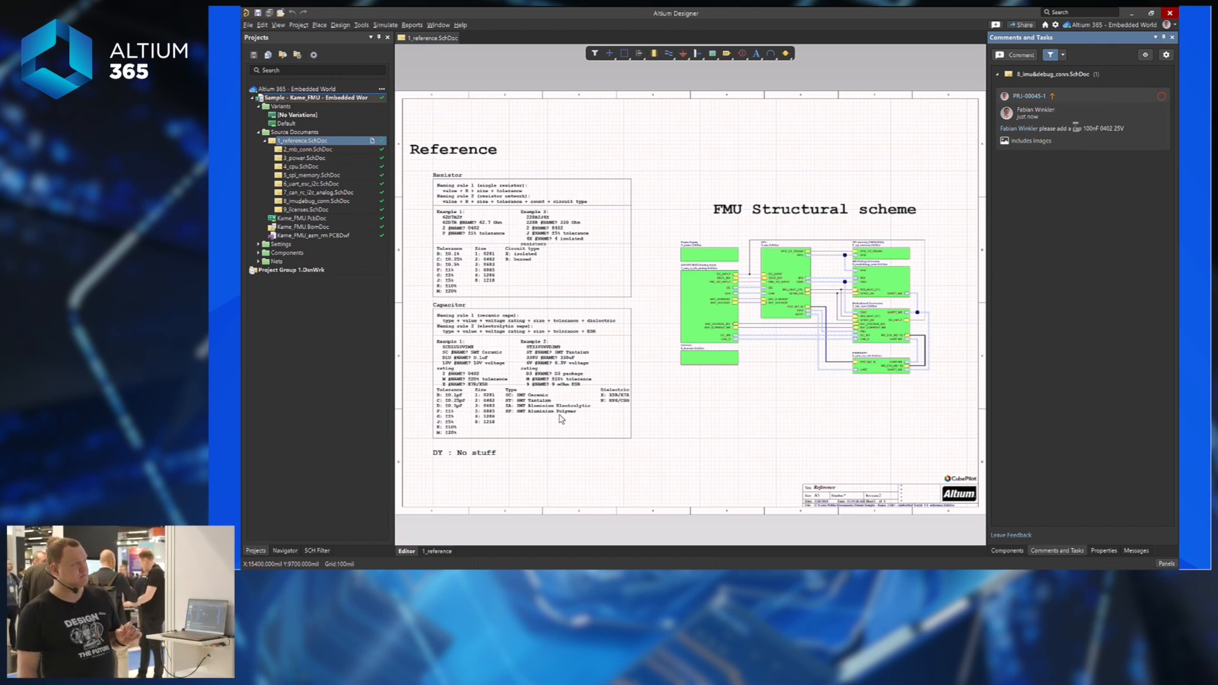
Go to the capacitor request on its sheet, mark it In Progress, and show the Components panel.
{"action": "left_click", "coordinate": [1082, 112]}
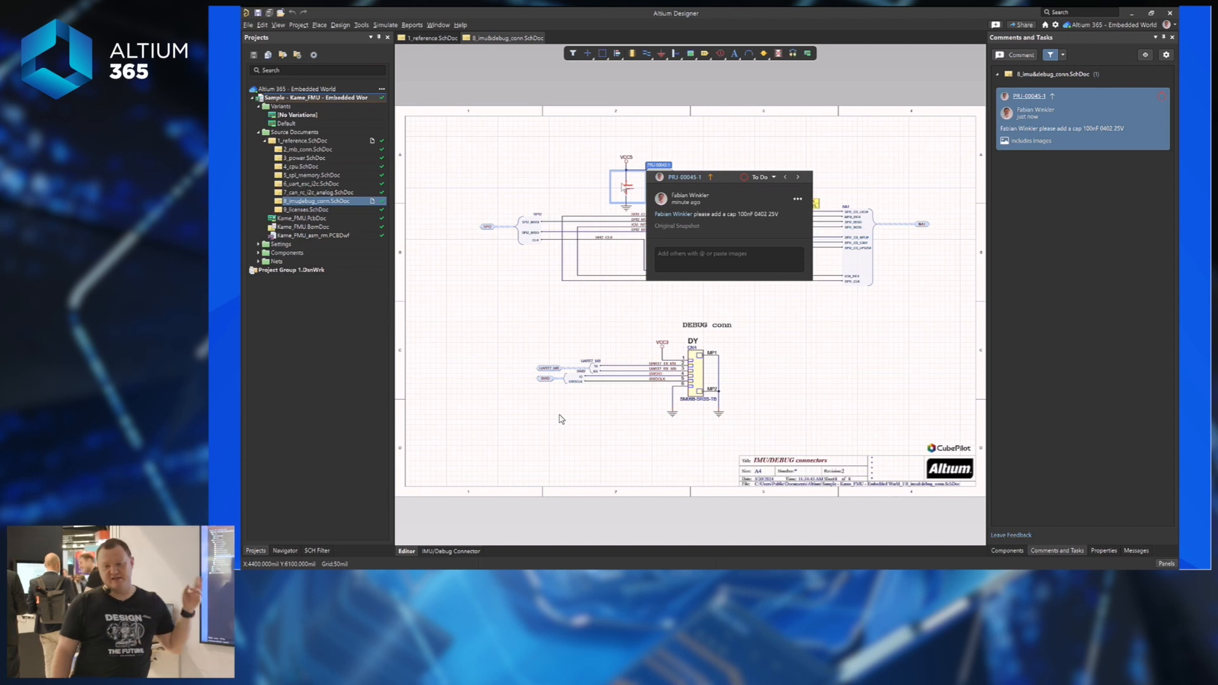
{"action": "scroll", "coordinate": [626, 188], "scroll_direction": "up", "scroll_amount": 3, "text": "ctrl"}
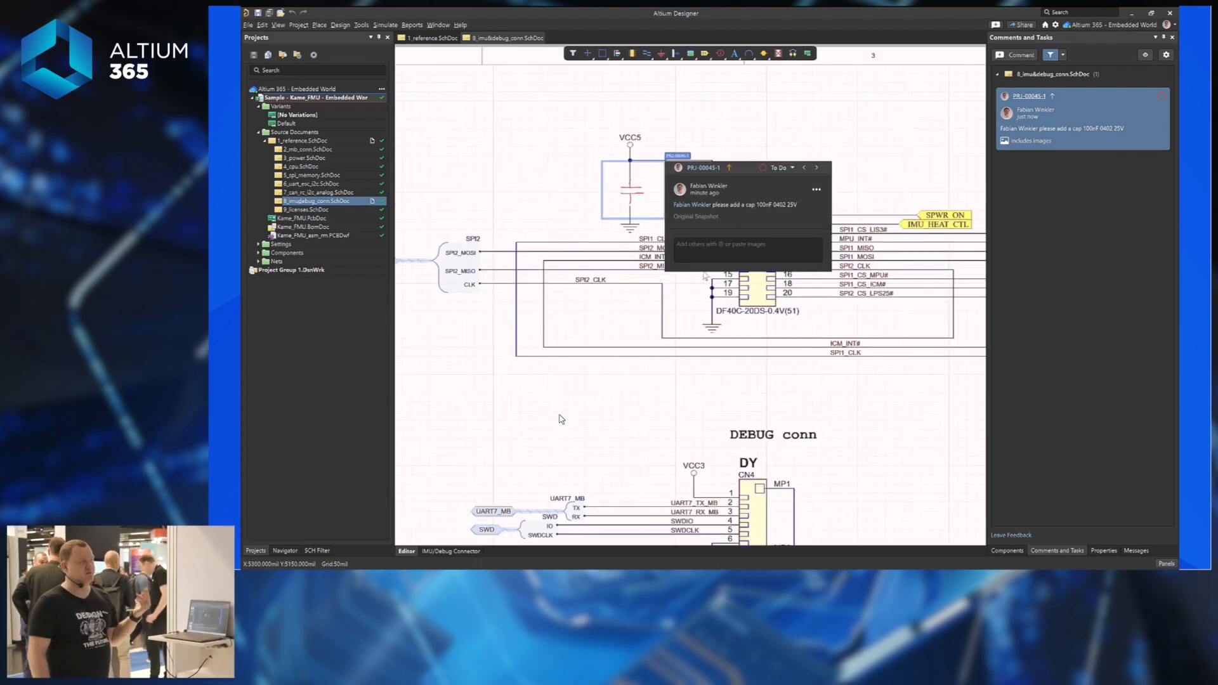
{"action": "left_click", "coordinate": [787, 169]}
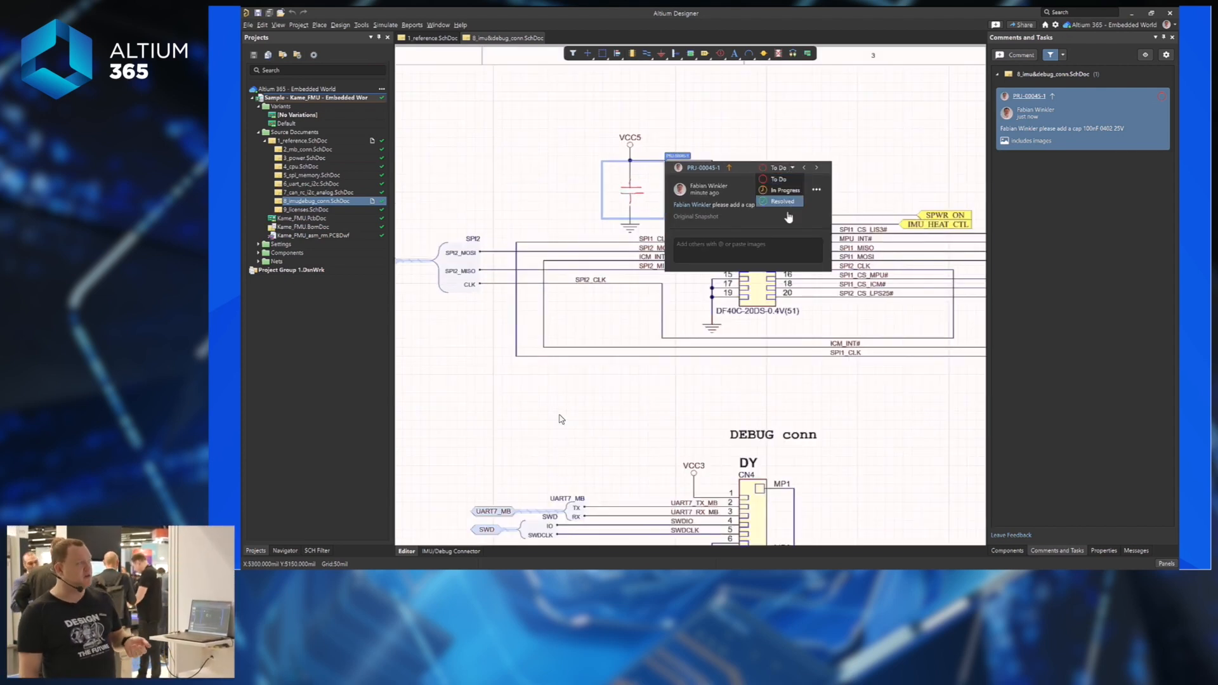
{"action": "left_click", "coordinate": [787, 191]}
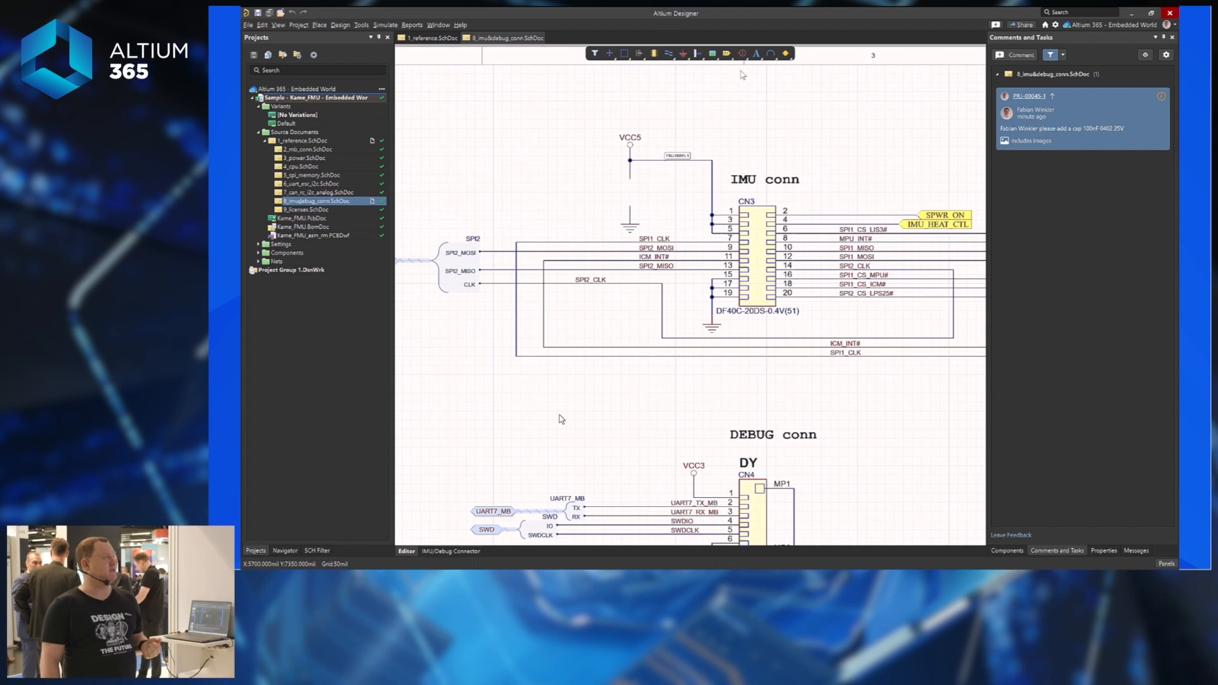
{"action": "left_click", "coordinate": [1014, 554]}
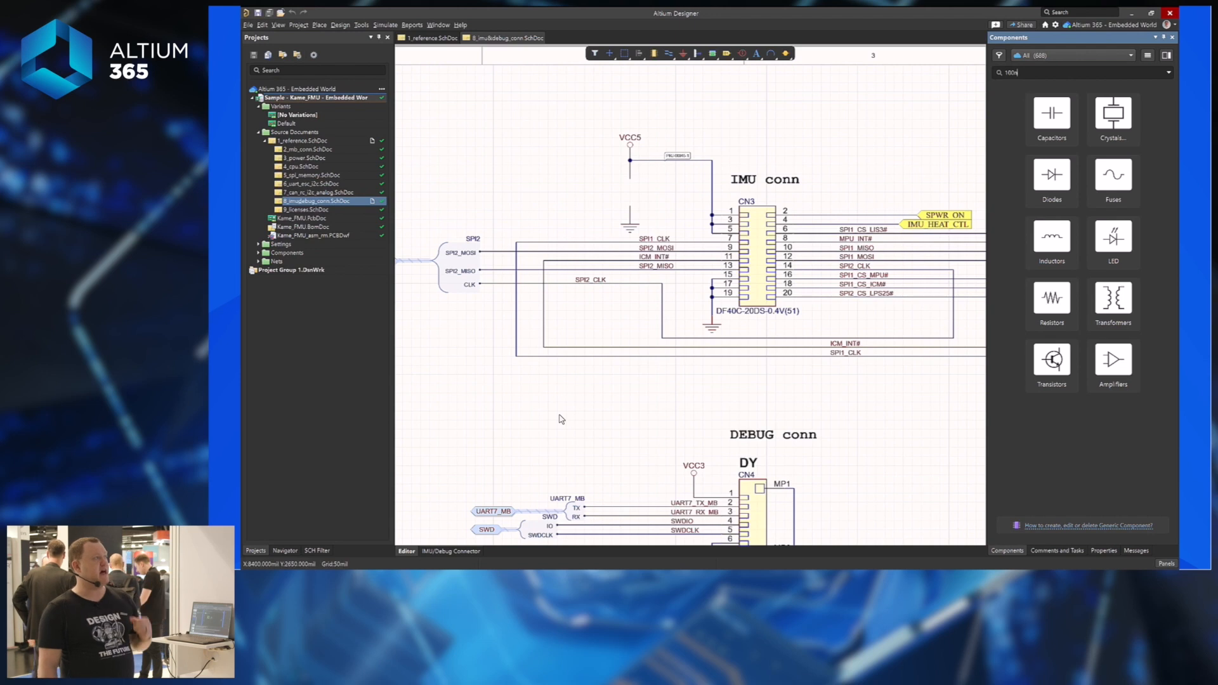
Search the component library for '100nF 0402 25V', which finds no existing library matches.
{"action": "key", "text": "Return"}
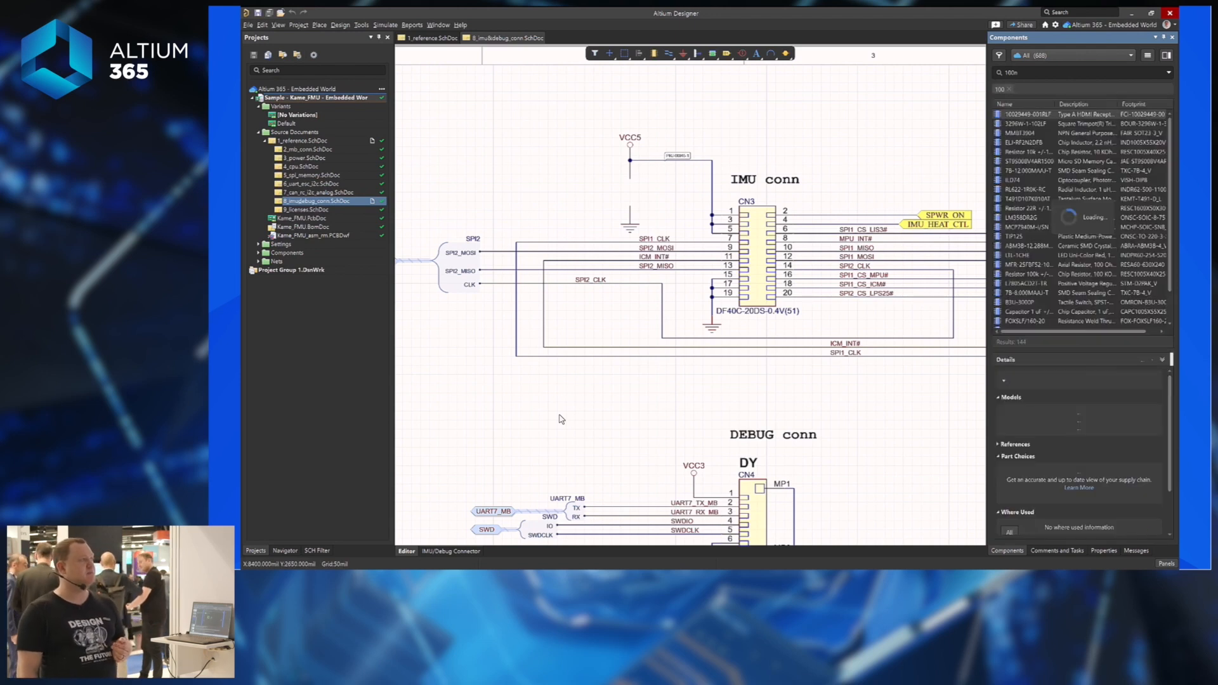
{"action": "type", "text": "F 0402"}
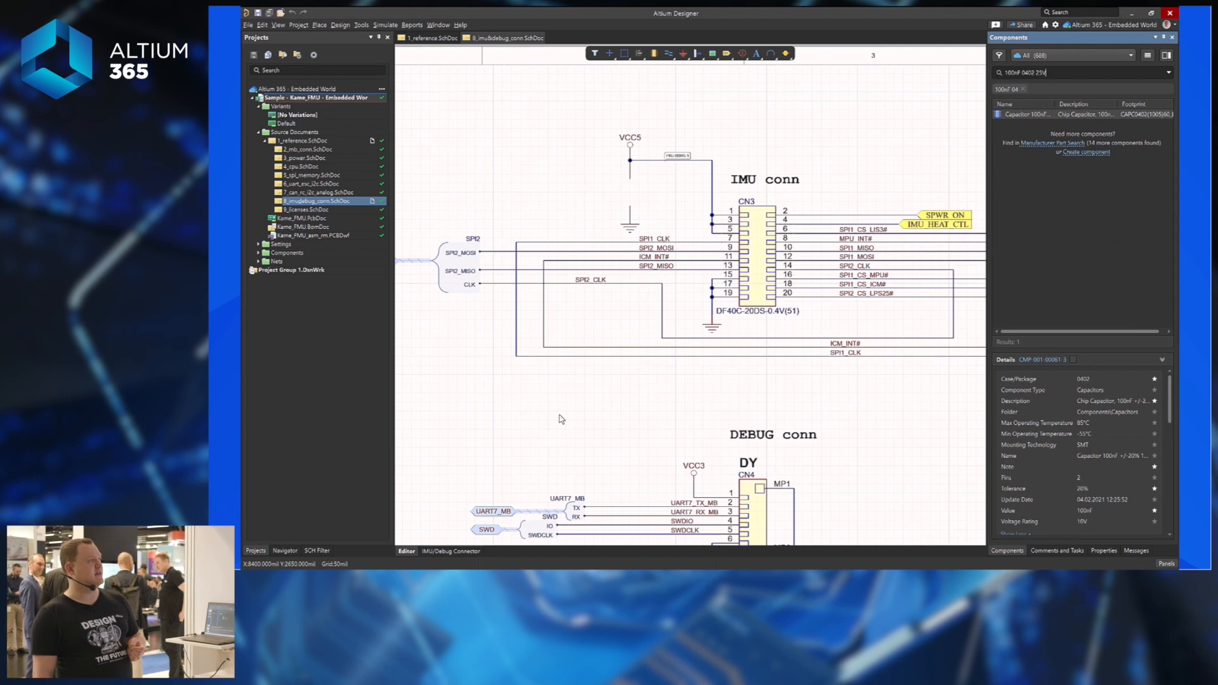
{"action": "type", "text": " 25V"}
{"action": "key", "text": "Return"}
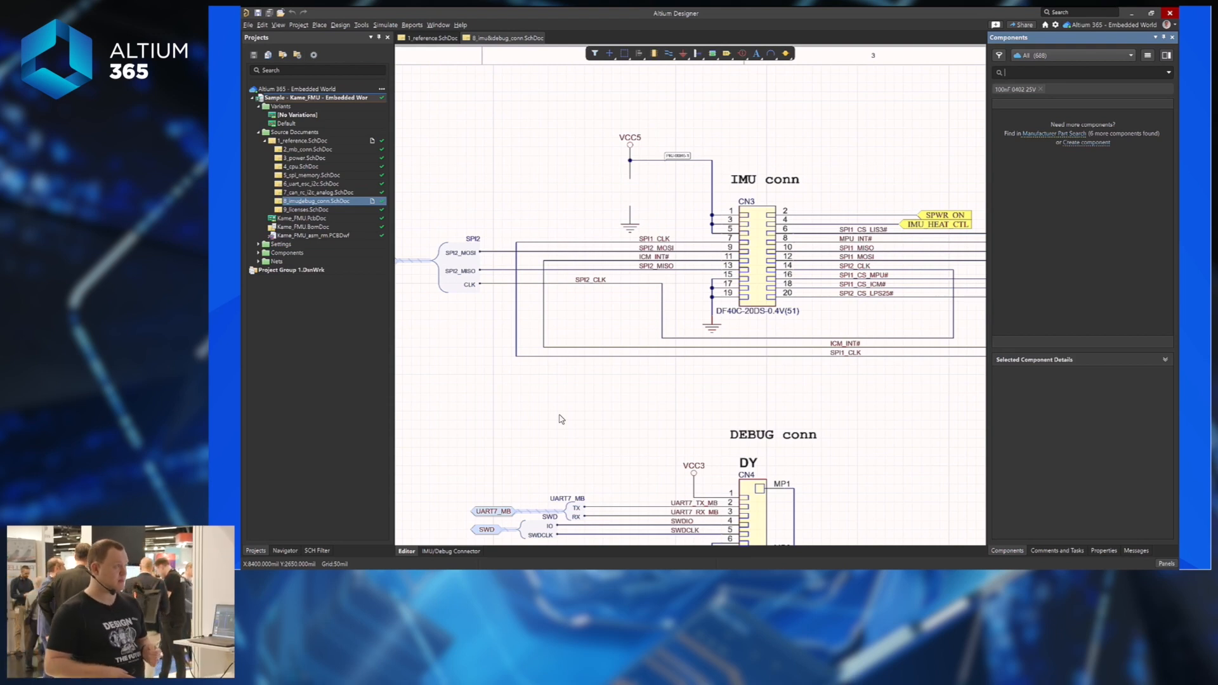
Search manufacturer parts for 100nF 0402 25V capacitors and compare the six results' lifecycle status.
{"action": "left_click", "coordinate": [1055, 142]}
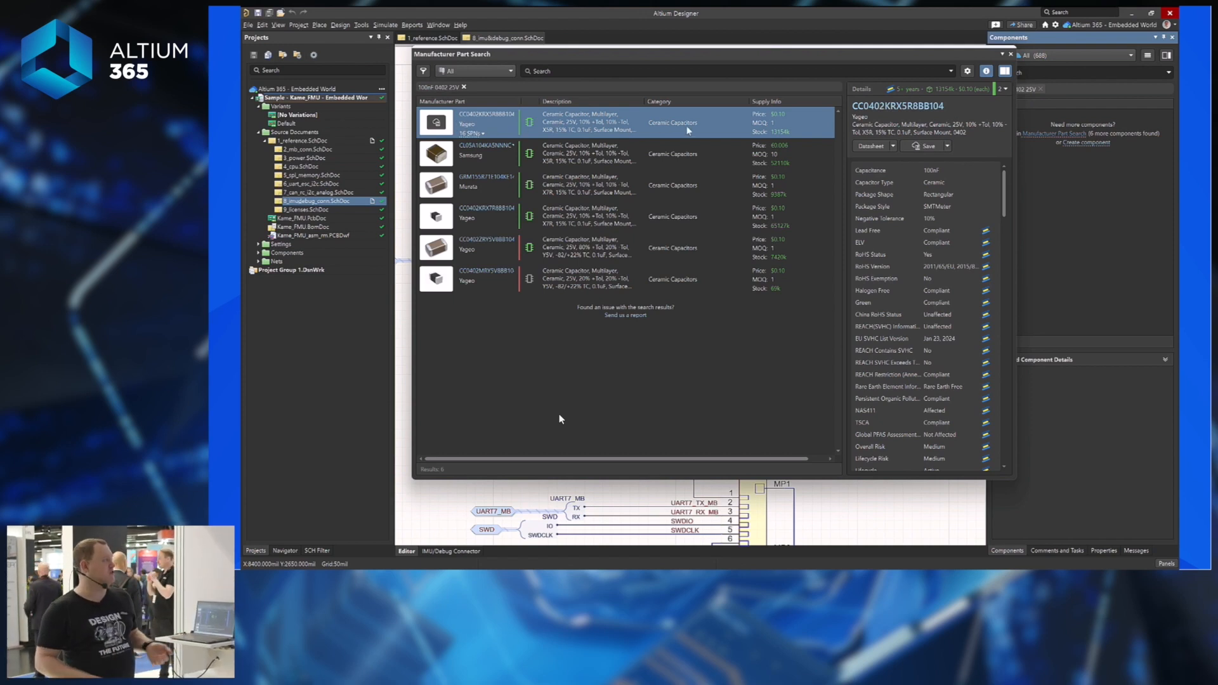
{"action": "mouse_move", "coordinate": [521, 121]}
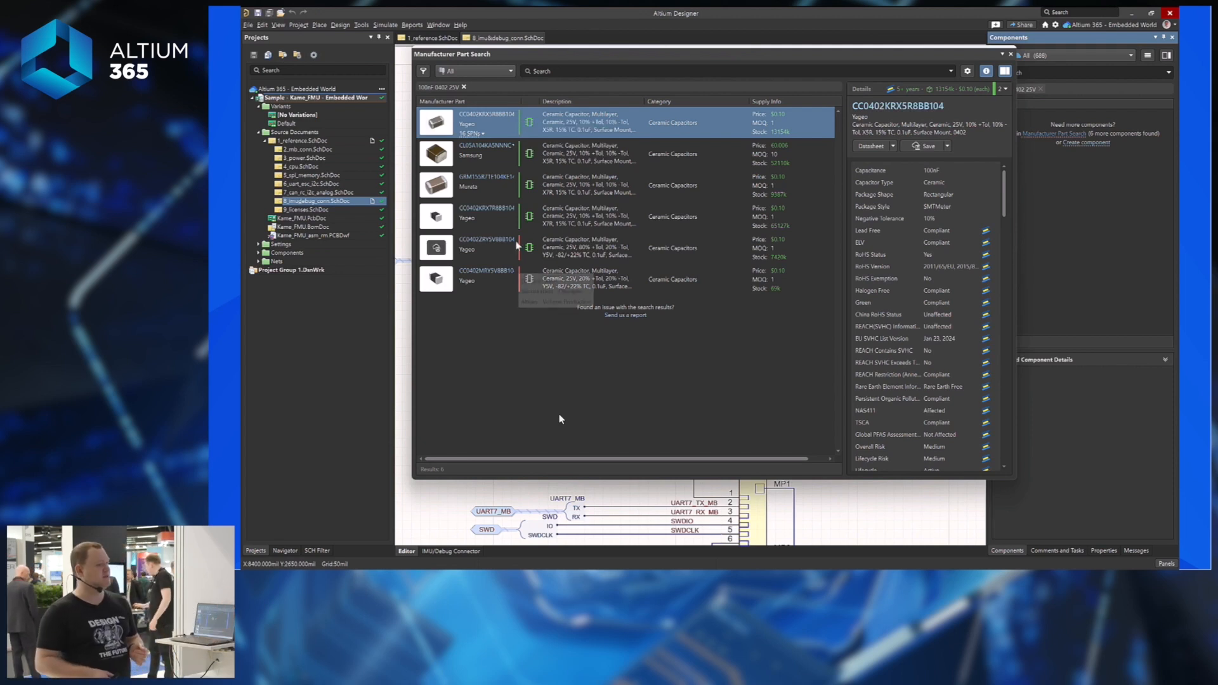
{"action": "mouse_move", "coordinate": [521, 251]}
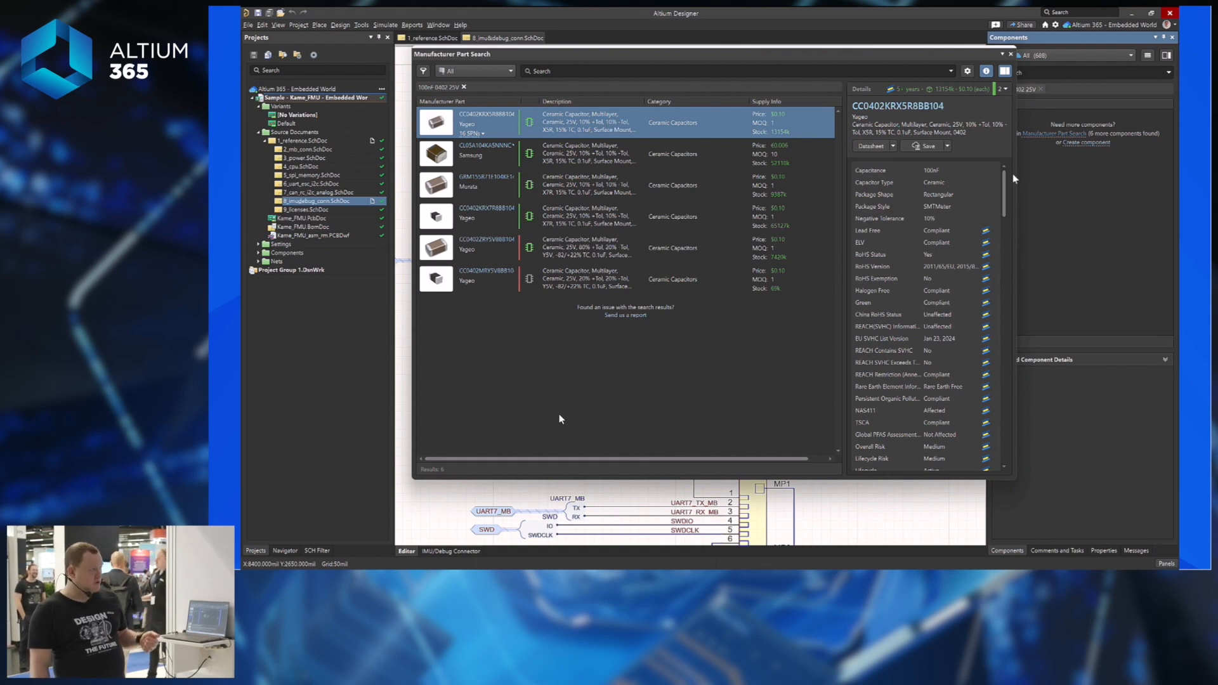
{"action": "left_click_drag", "start_coordinate": [1008, 174], "coordinate": [1003, 271]}
{"action": "left_click", "coordinate": [872, 232]}
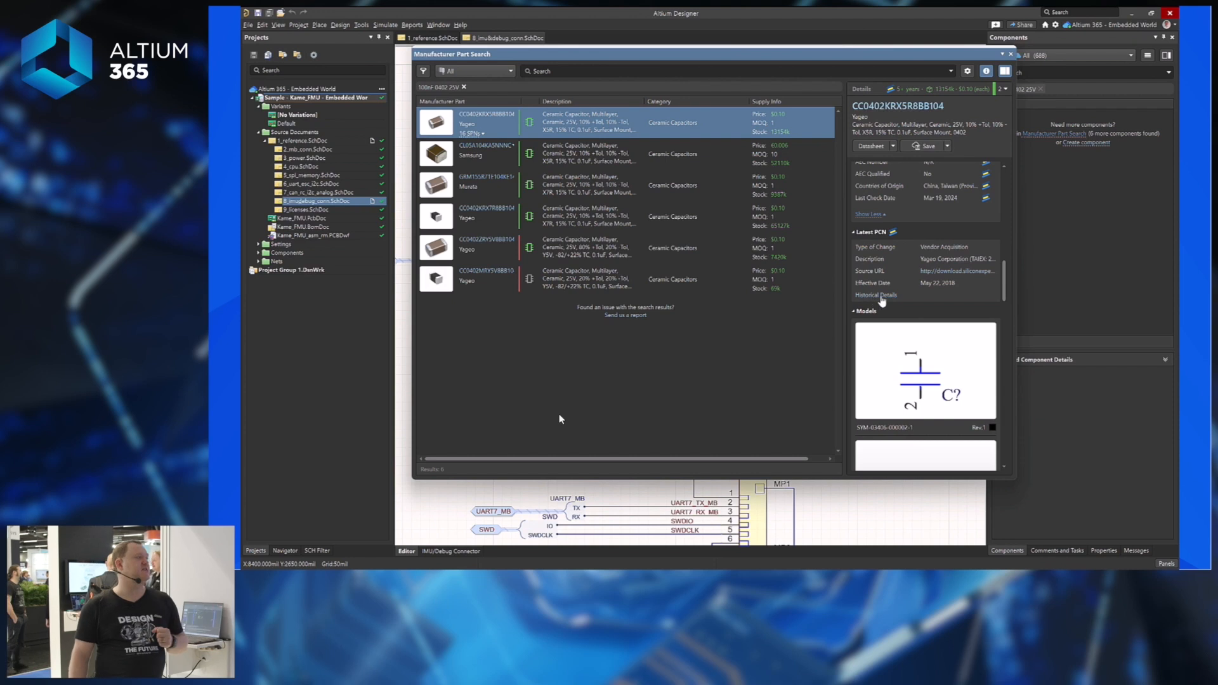
{"action": "scroll", "coordinate": [968, 307], "scroll_direction": "down", "scroll_amount": 5}
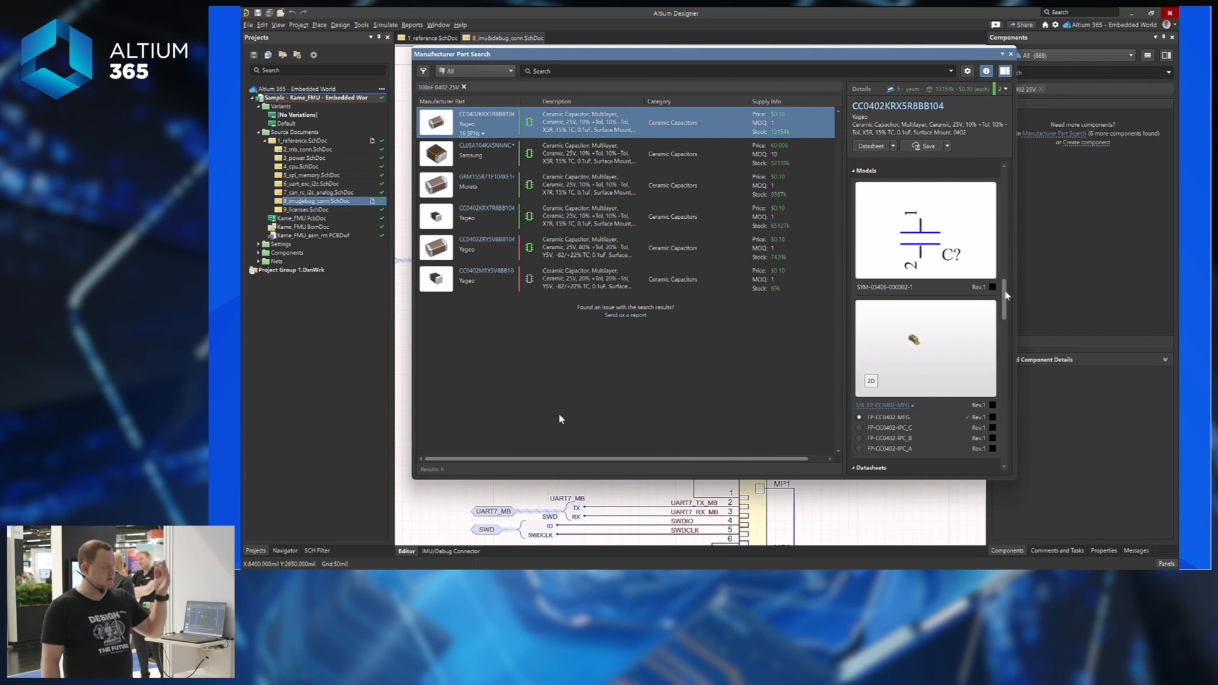
{"action": "scroll", "coordinate": [995, 347], "scroll_direction": "down", "scroll_amount": 5}
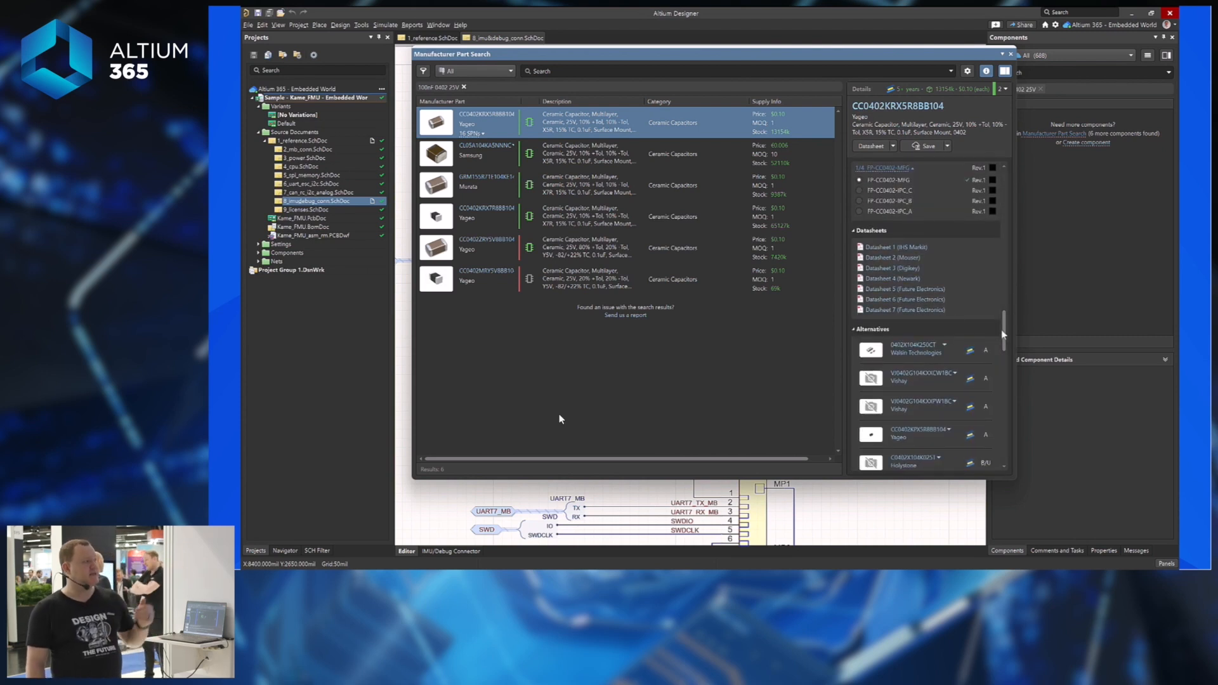
{"action": "scroll", "coordinate": [1001, 329], "scroll_direction": "down", "scroll_amount": 5}
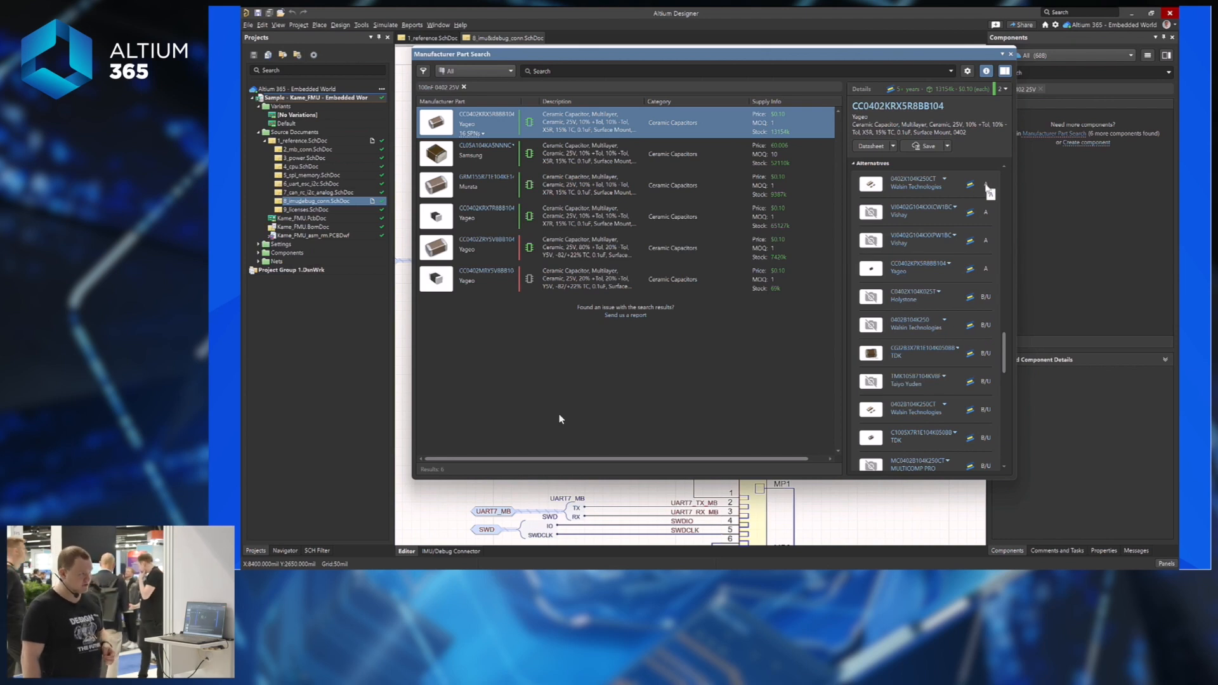
{"action": "left_click_drag", "start_coordinate": [1006, 342], "coordinate": [1000, 414]}
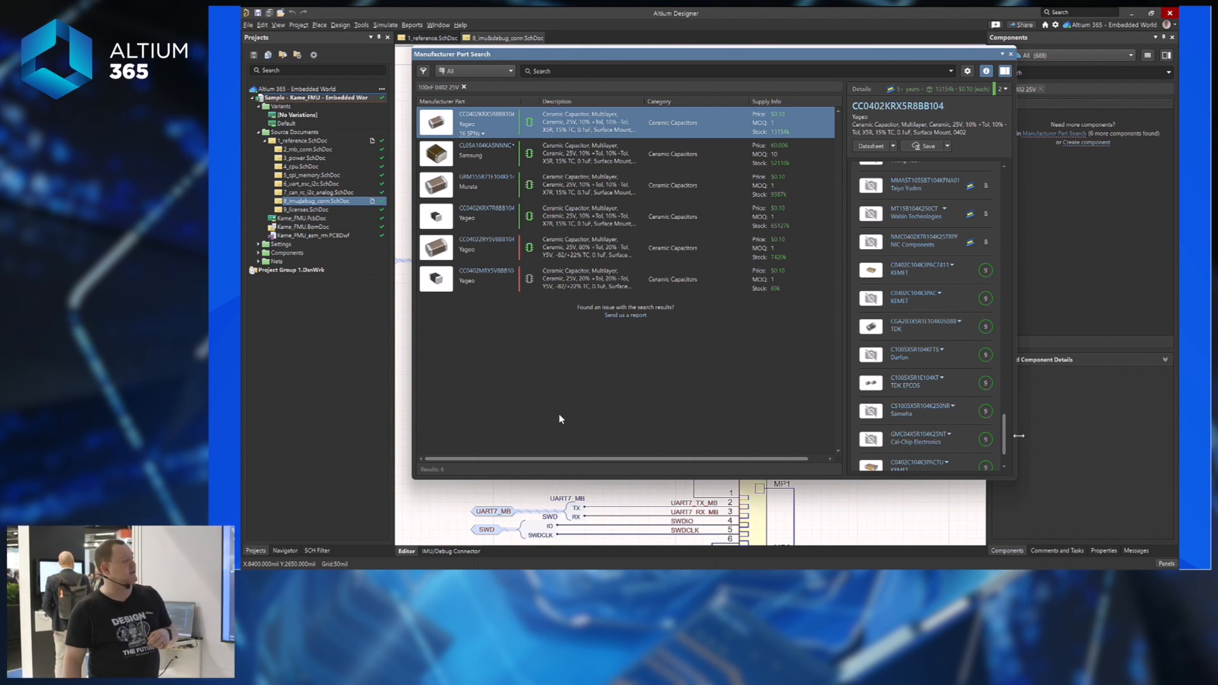
{"action": "scroll", "coordinate": [1007, 317], "scroll_direction": "up", "scroll_amount": 5}
{"action": "scroll", "coordinate": [1007, 318], "scroll_direction": "up", "scroll_amount": 10}
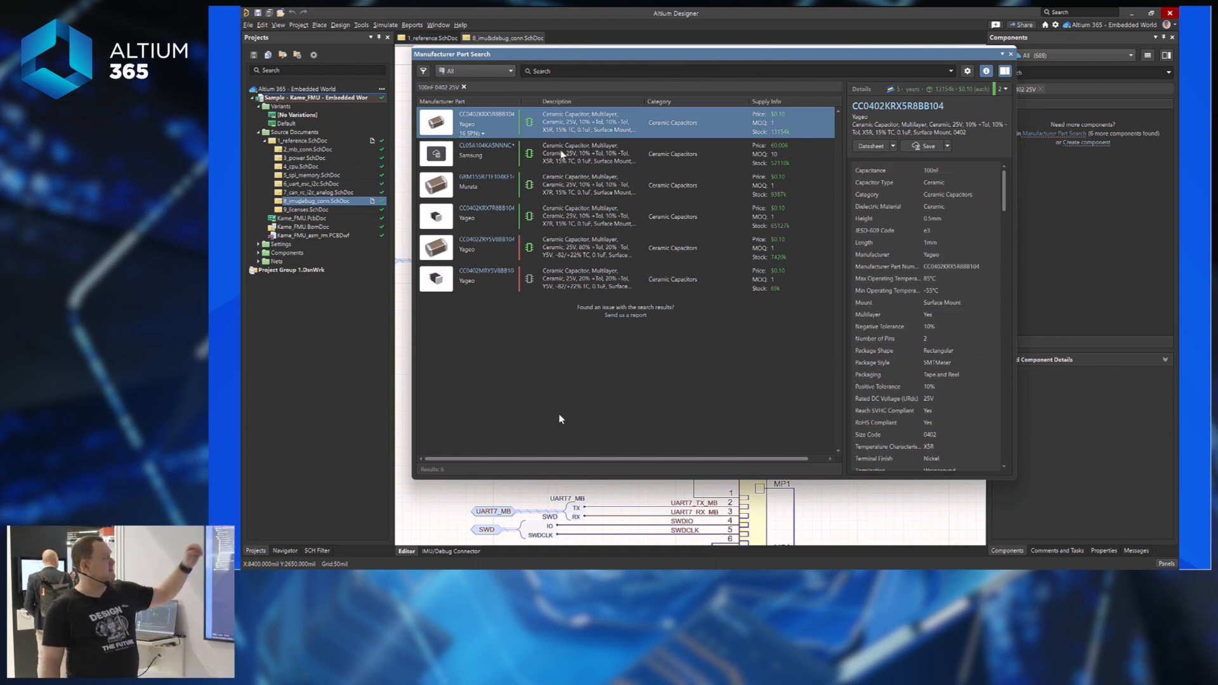
Select the Samsung CL05A104KA5NNNC capacitor and start saving it as a new library component.
{"action": "left_click", "coordinate": [781, 153]}
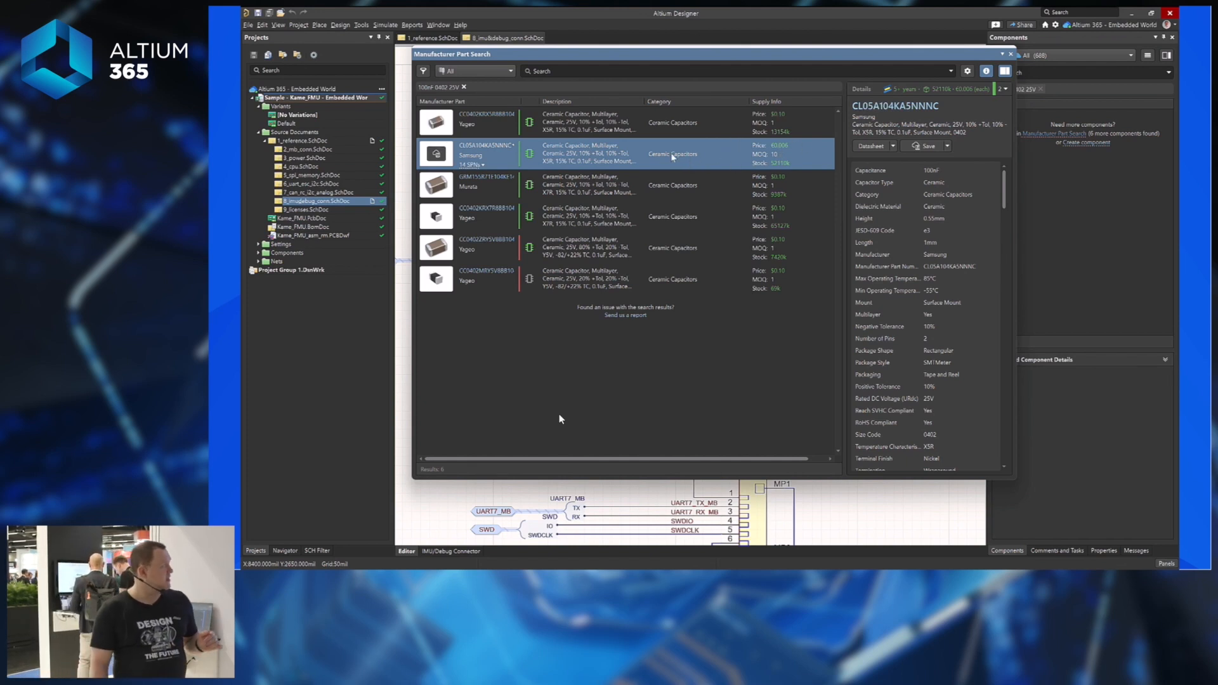
{"action": "mouse_move", "coordinate": [1004, 187]}
{"action": "left_mouse_down"}
{"action": "mouse_move", "coordinate": [995, 385]}
{"action": "mouse_move", "coordinate": [1005, 406]}
{"action": "mouse_move", "coordinate": [1009, 179]}
{"action": "left_mouse_up"}
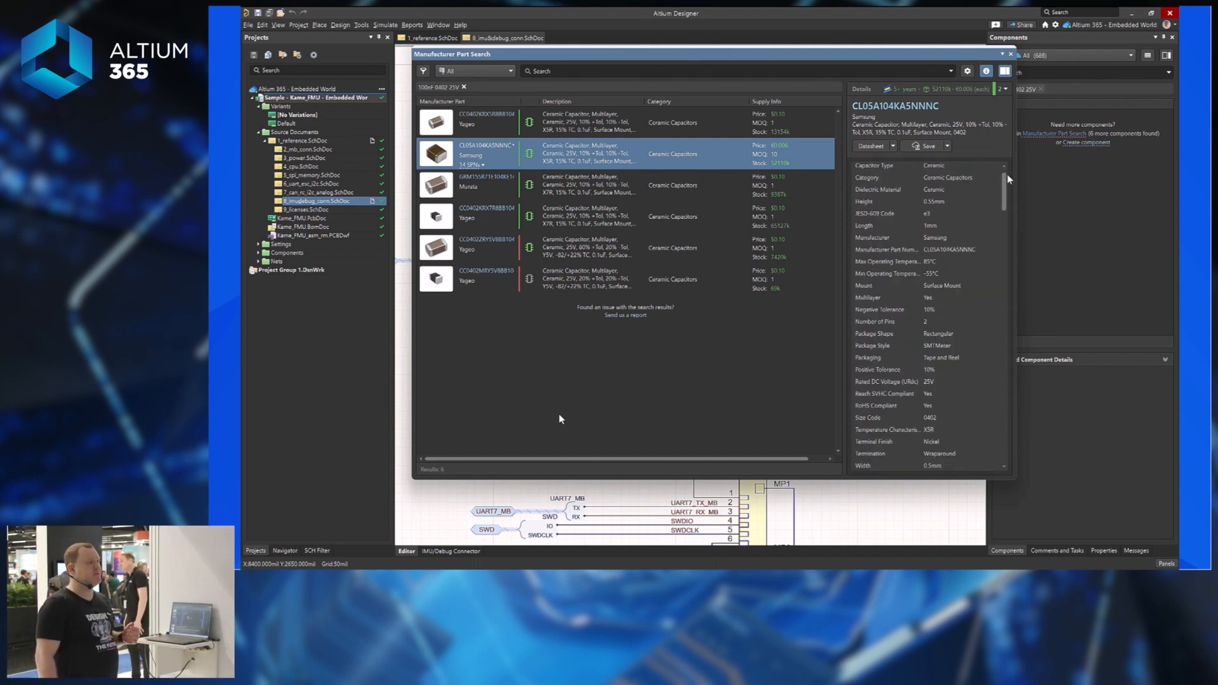
{"action": "left_click", "coordinate": [926, 147]}
{"action": "left_click_drag", "start_coordinate": [598, 120], "coordinate": [639, 113]}
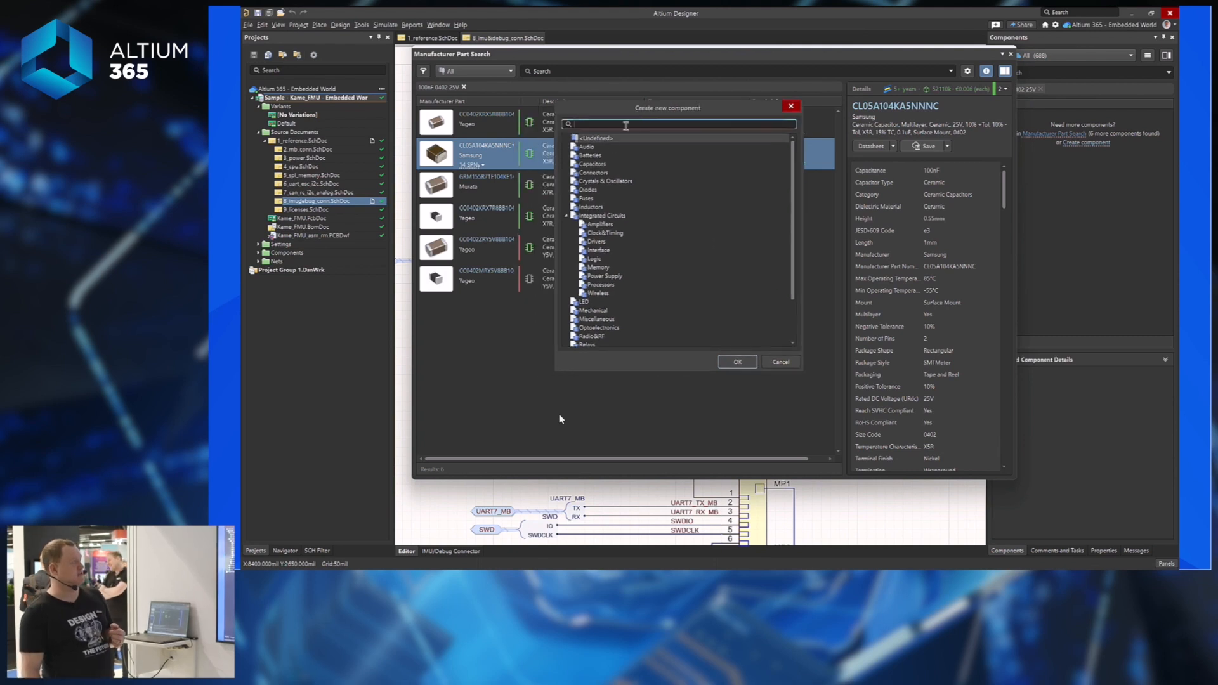
File the new component under the Capacitors category.
{"action": "left_click", "coordinate": [582, 164]}
{"action": "left_click", "coordinate": [737, 362]}
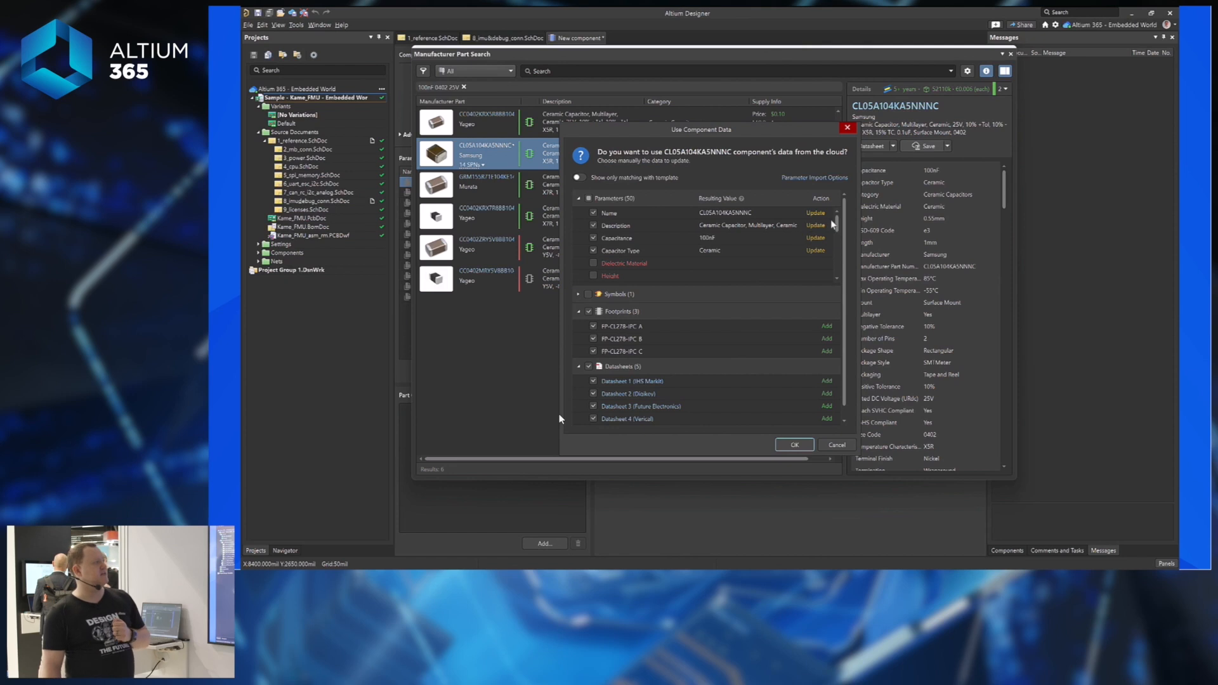
{"action": "mouse_move", "coordinate": [838, 226]}
{"action": "left_mouse_down"}
{"action": "mouse_move", "coordinate": [841, 269]}
{"action": "mouse_move", "coordinate": [838, 222]}
{"action": "left_mouse_up"}
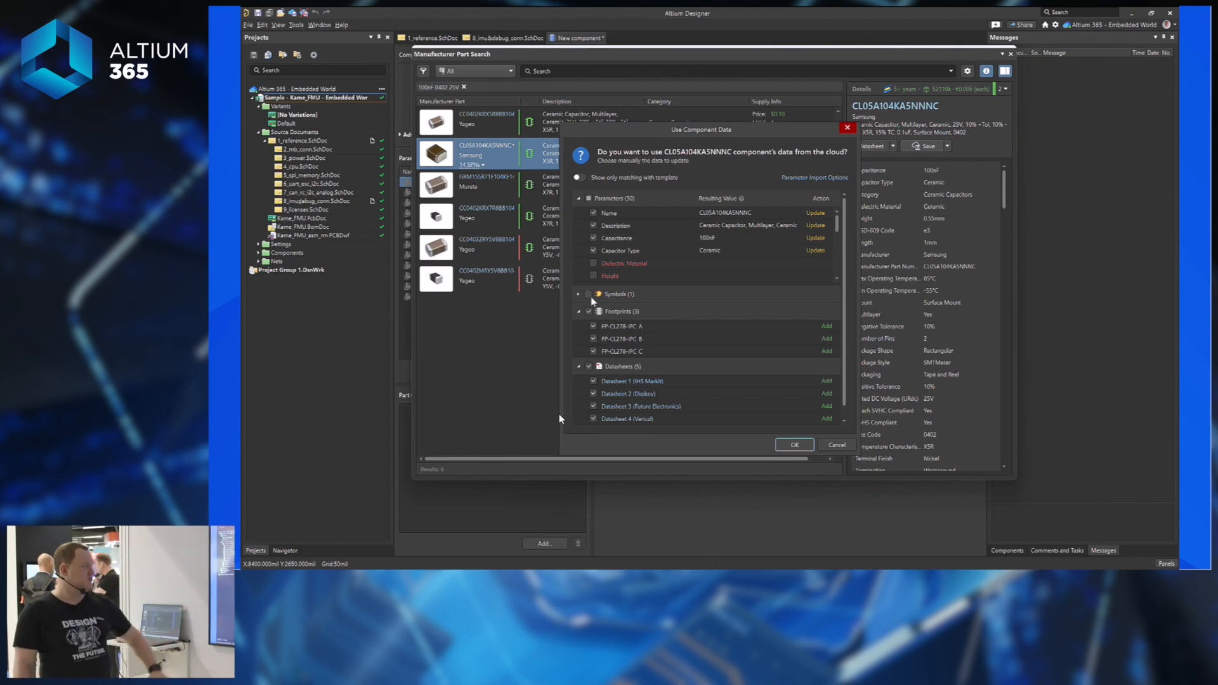
Import all cloud parameters, no footprints, and only the IHS Markit datasheet.
{"action": "left_click", "coordinate": [589, 198]}
{"action": "left_click", "coordinate": [589, 198]}
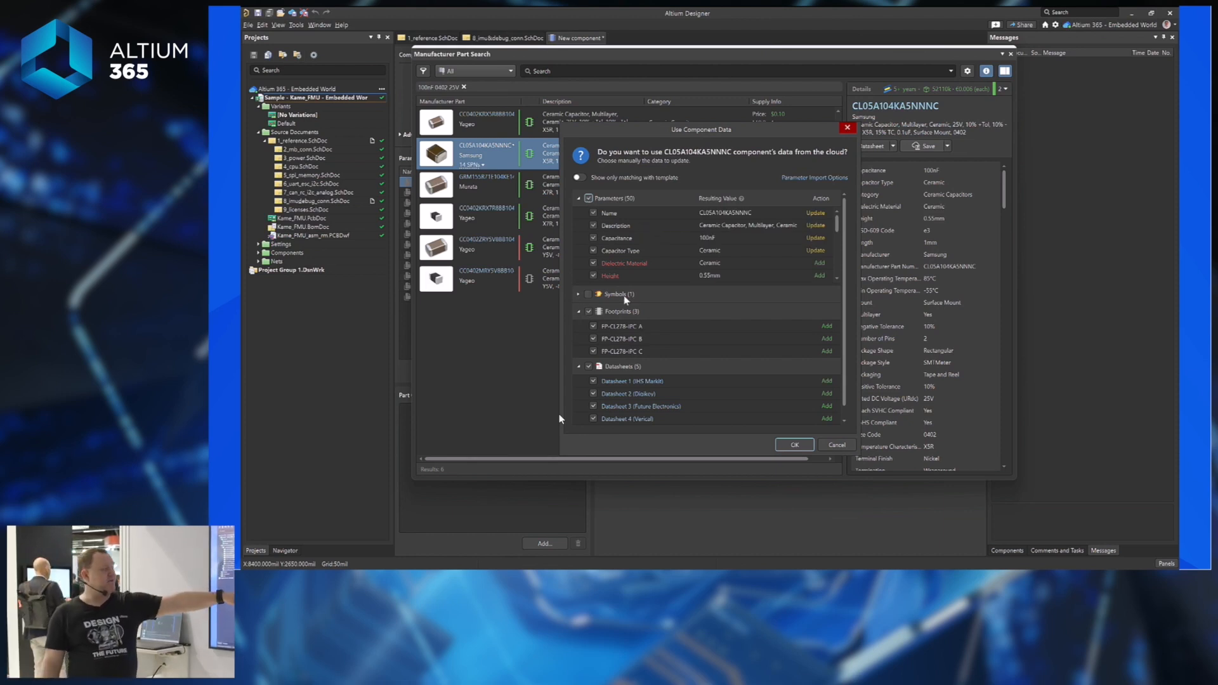
{"action": "left_click", "coordinate": [589, 312]}
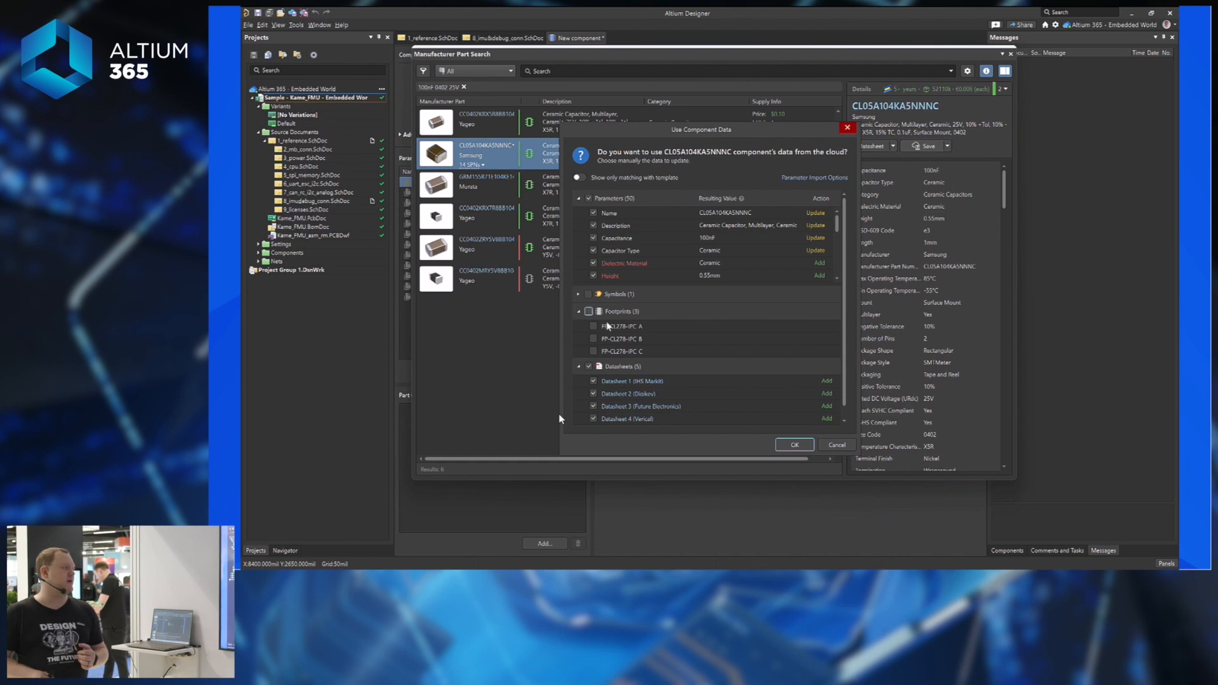
{"action": "scroll", "coordinate": [665, 406], "scroll_direction": "down", "scroll_amount": 1}
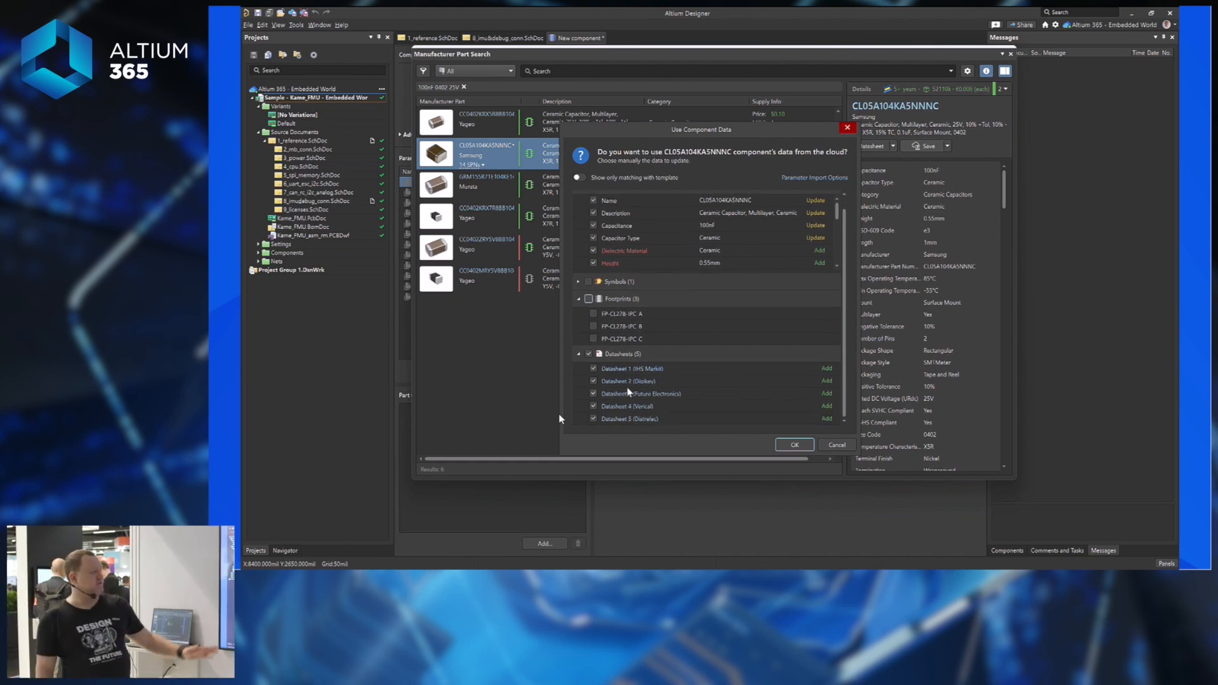
{"action": "left_click", "coordinate": [589, 353]}
{"action": "left_click", "coordinate": [593, 369]}
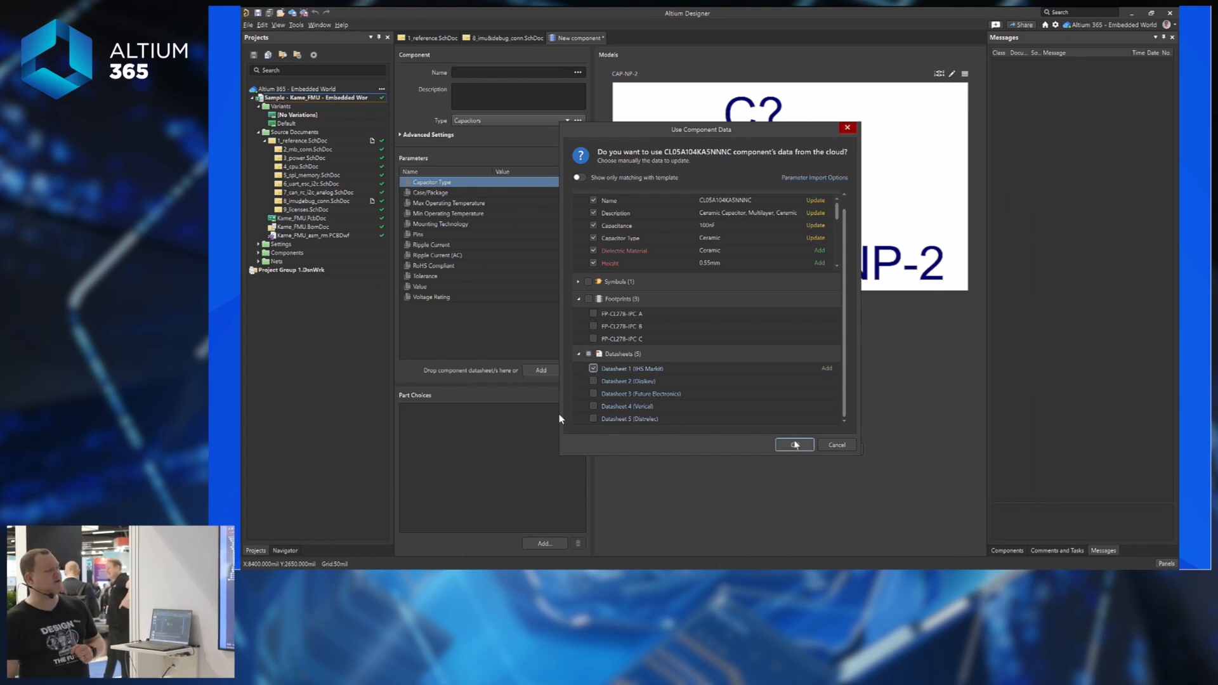
{"action": "left_click", "coordinate": [794, 444]}
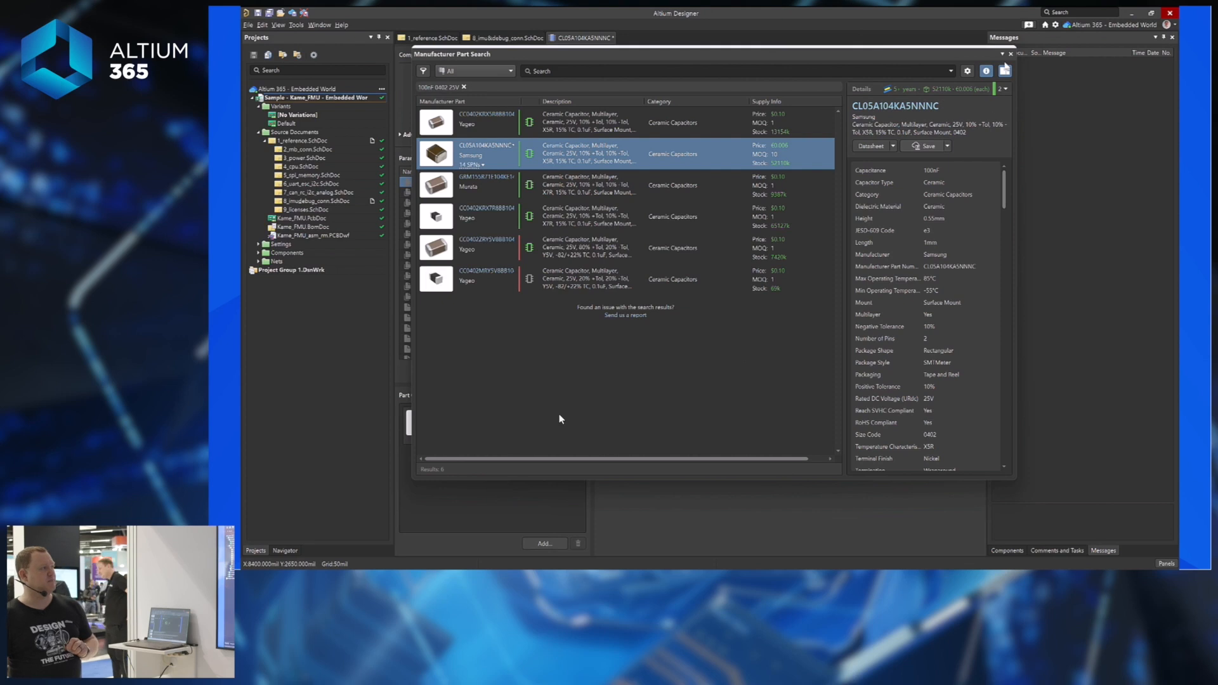
Rename the component to '100nF 0402 25V'.
{"action": "left_click", "coordinate": [1011, 54]}
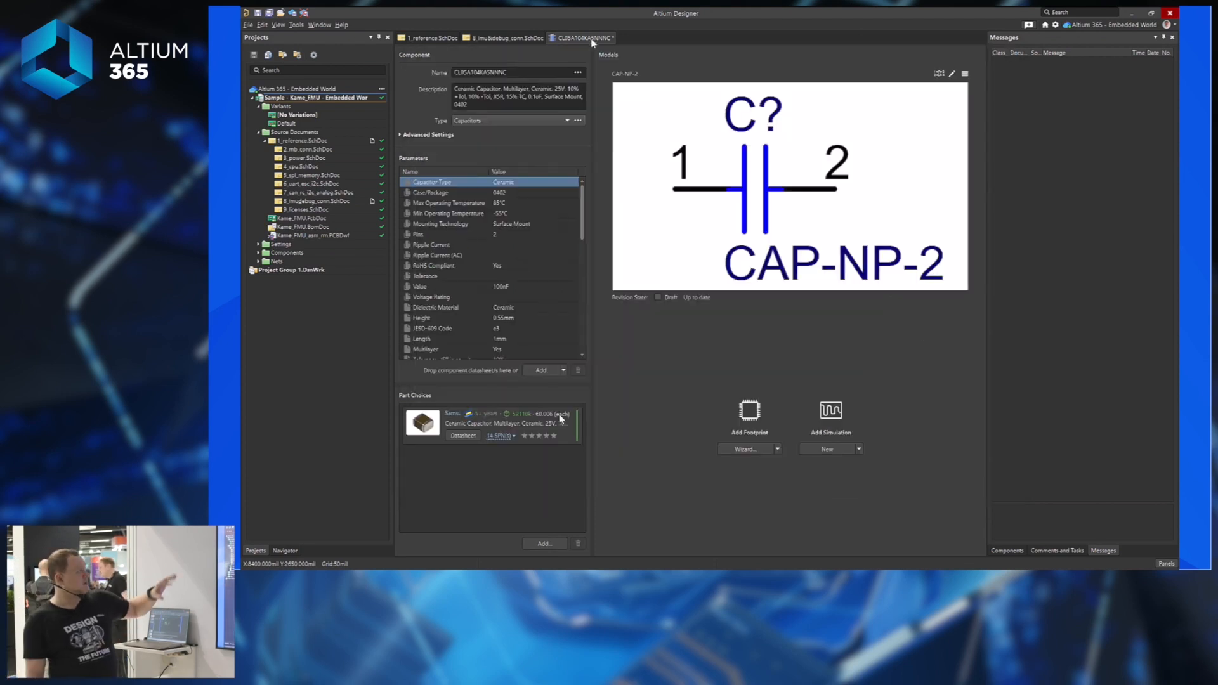
{"action": "left_click", "coordinate": [516, 72]}
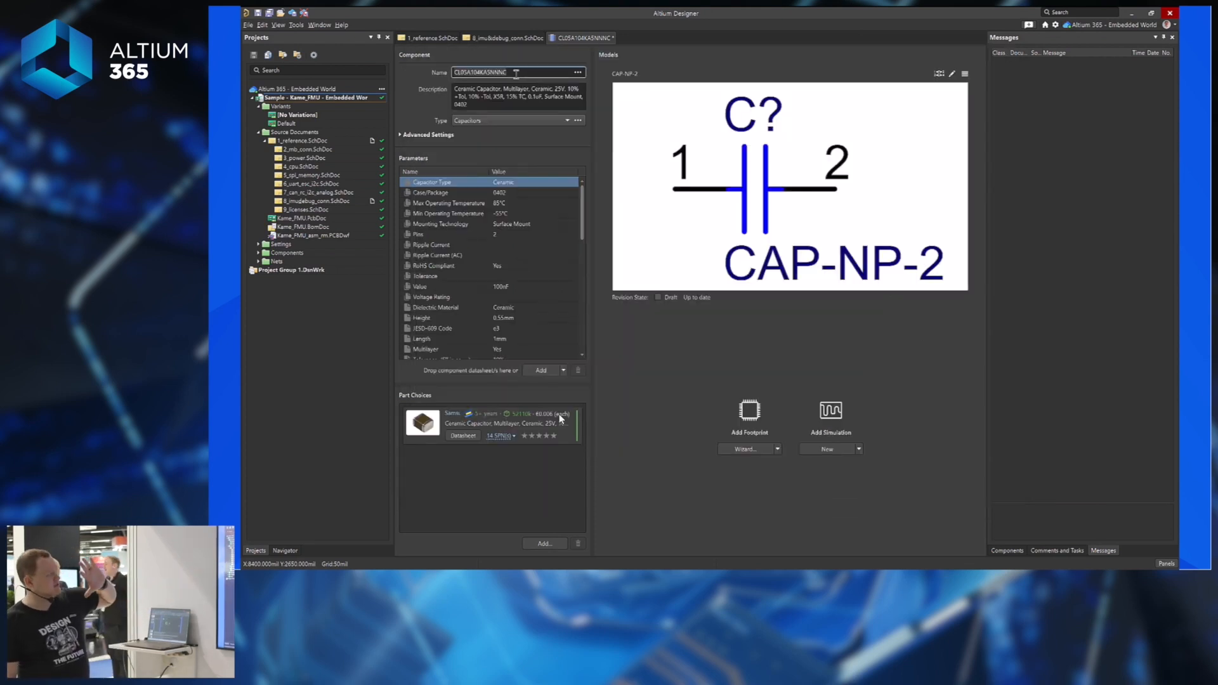
{"action": "key", "text": "ctrl+a"}
{"action": "type", "text": "100n"}
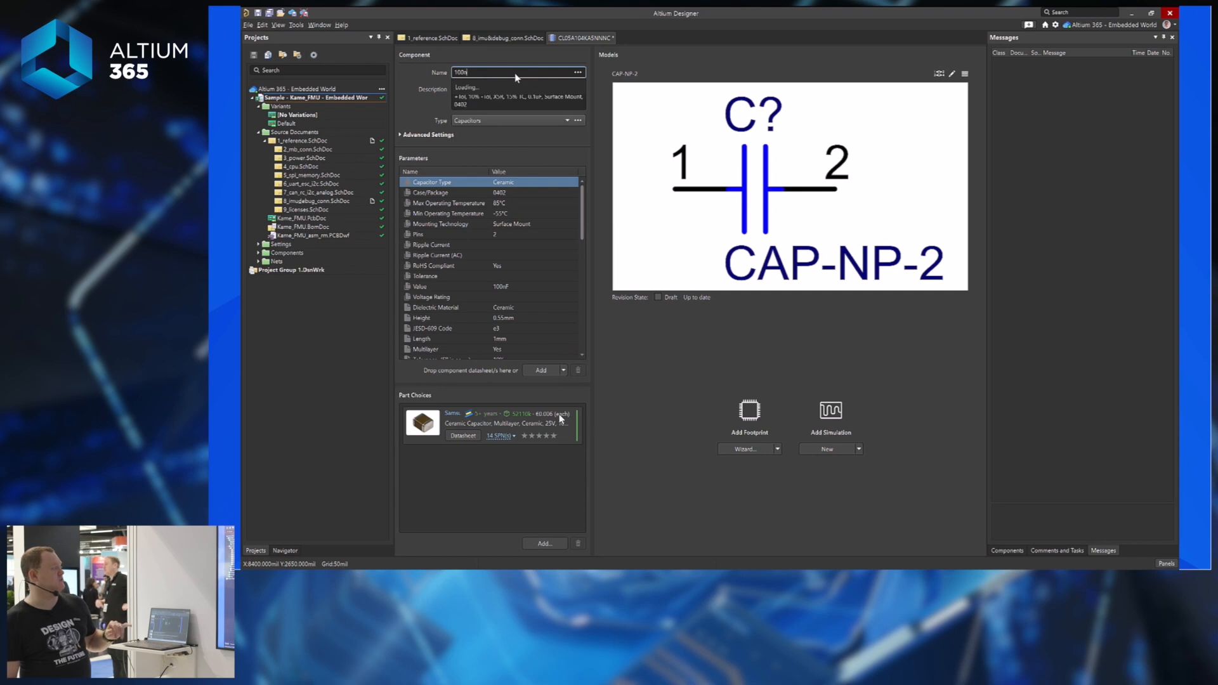
{"action": "type", "text": "F 0402"}
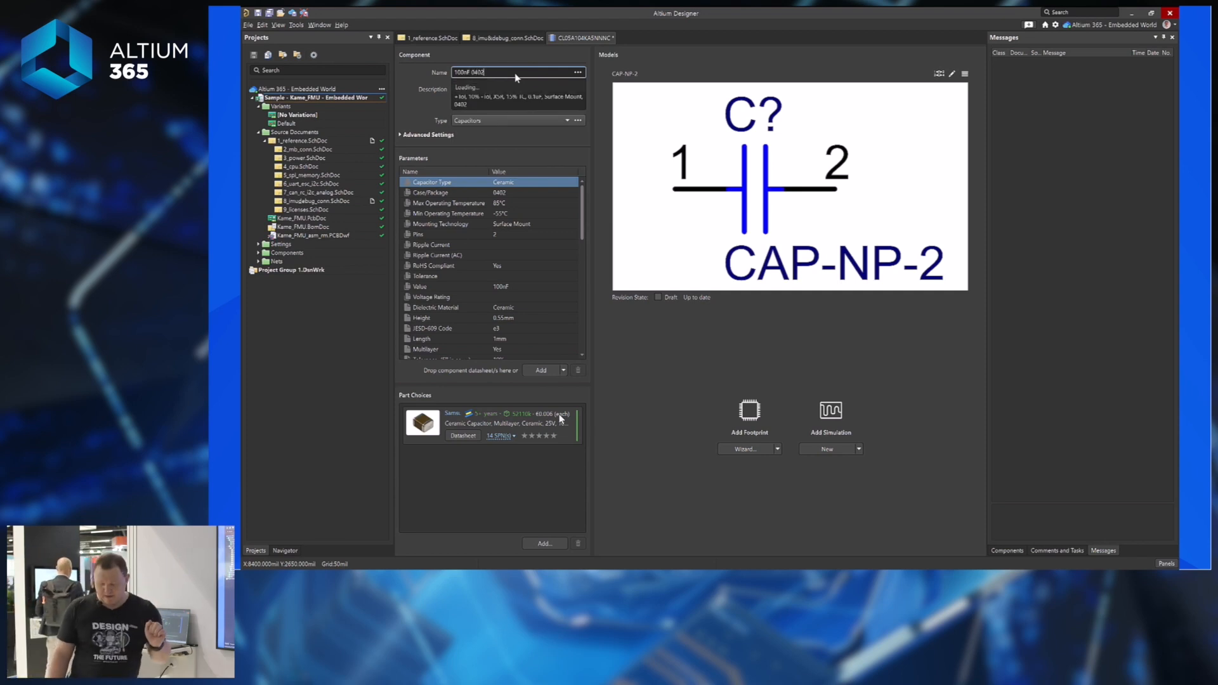
{"action": "type", "text": " 25V"}
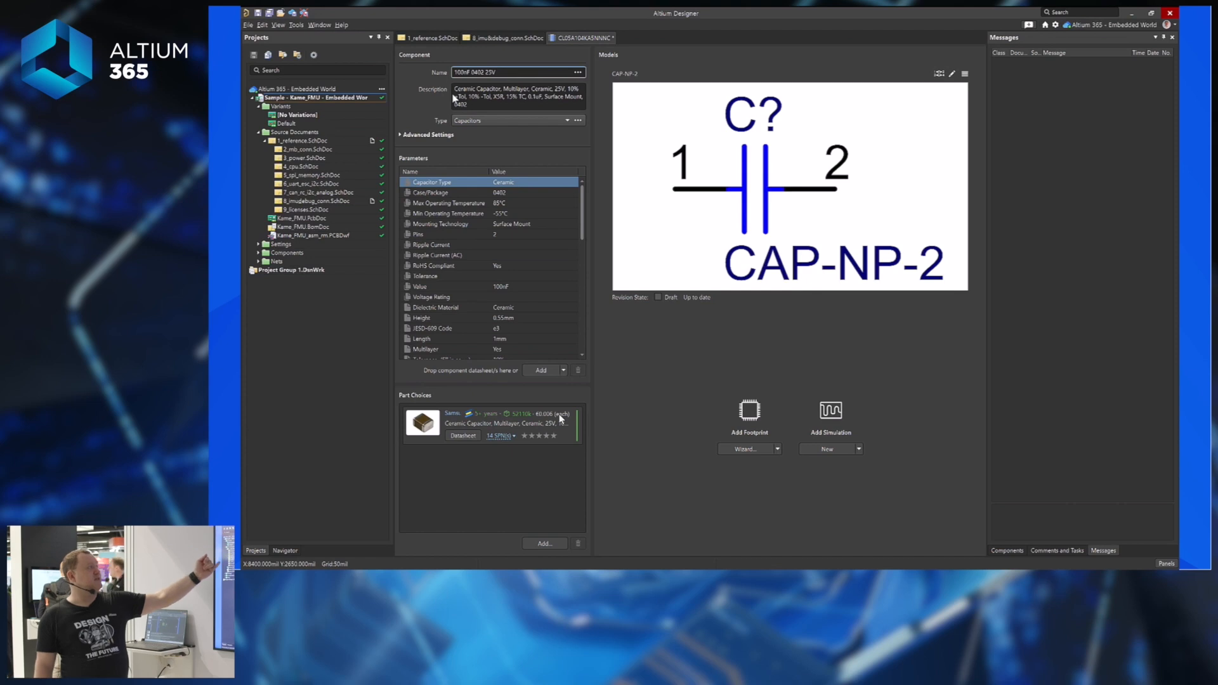
Edit the Lead Free parameter, leaving its value as Compliant.
{"action": "left_click_drag", "start_coordinate": [582, 201], "coordinate": [590, 339]}
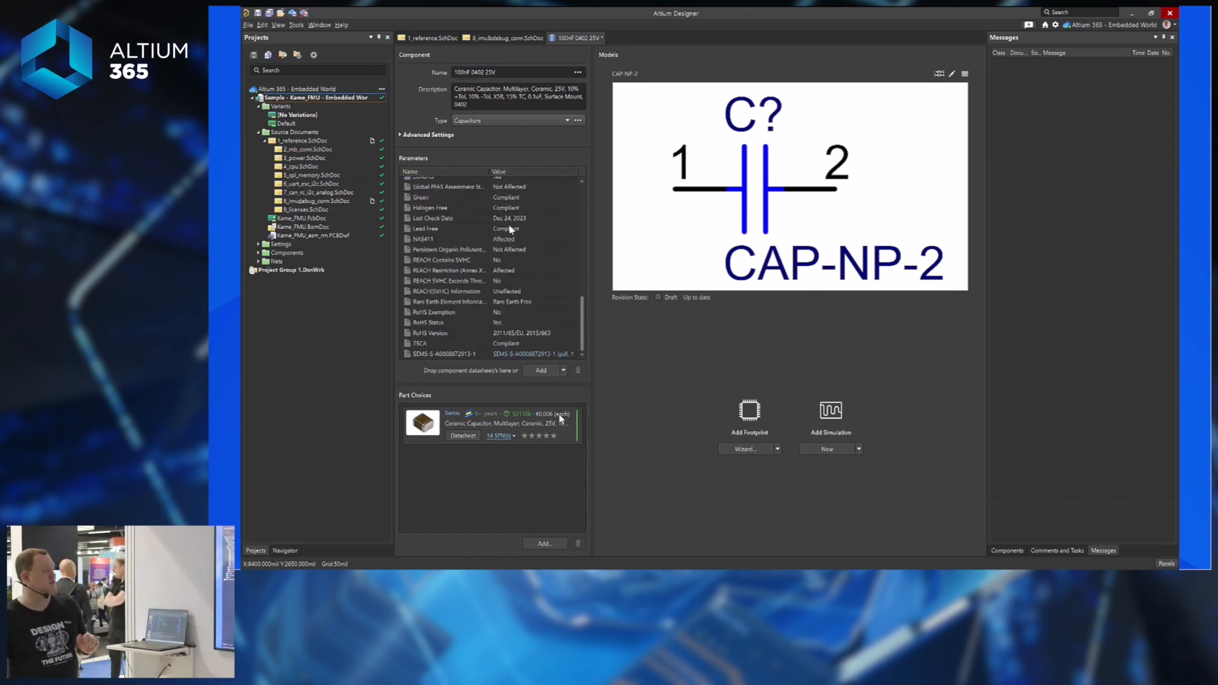
{"action": "left_click", "coordinate": [517, 229]}
{"action": "left_click", "coordinate": [523, 230]}
{"action": "left_click", "coordinate": [525, 229]}
{"action": "type", "text": "gggggg"}
{"action": "key", "text": "BackSpace"}
{"action": "key", "text": "BackSpace"}
{"action": "key", "text": "BackSpace"}
{"action": "key", "text": "BackSpace"}
{"action": "key", "text": "BackSpace"}
{"action": "key", "text": "BackSpace"}
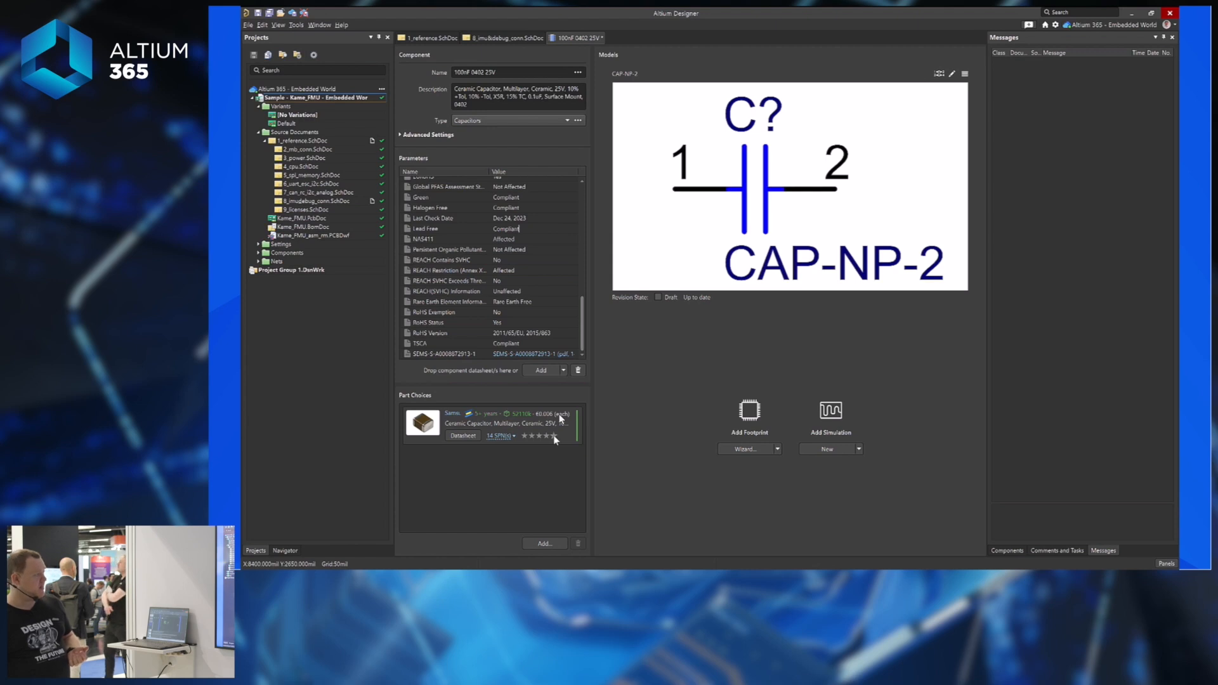
Add the Yageo CC0402KRX5R8BB104 capacitor as a second part choice.
{"action": "left_click", "coordinate": [555, 436]}
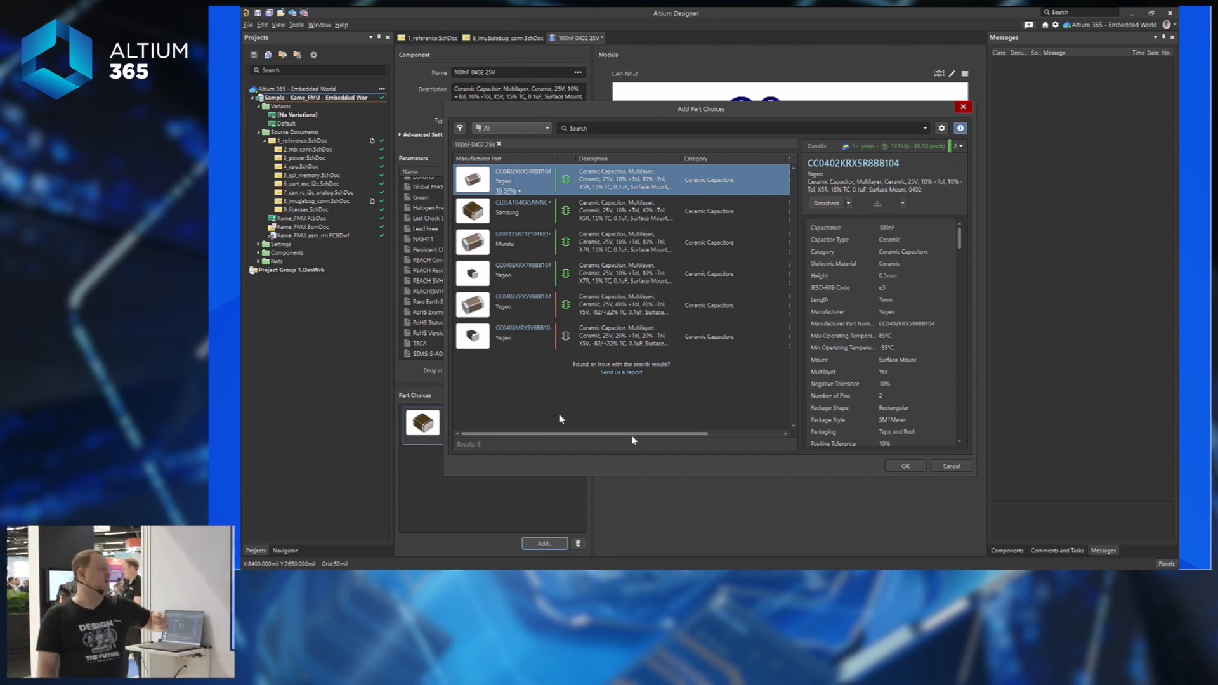
{"action": "left_click_drag", "start_coordinate": [697, 432], "coordinate": [751, 435]}
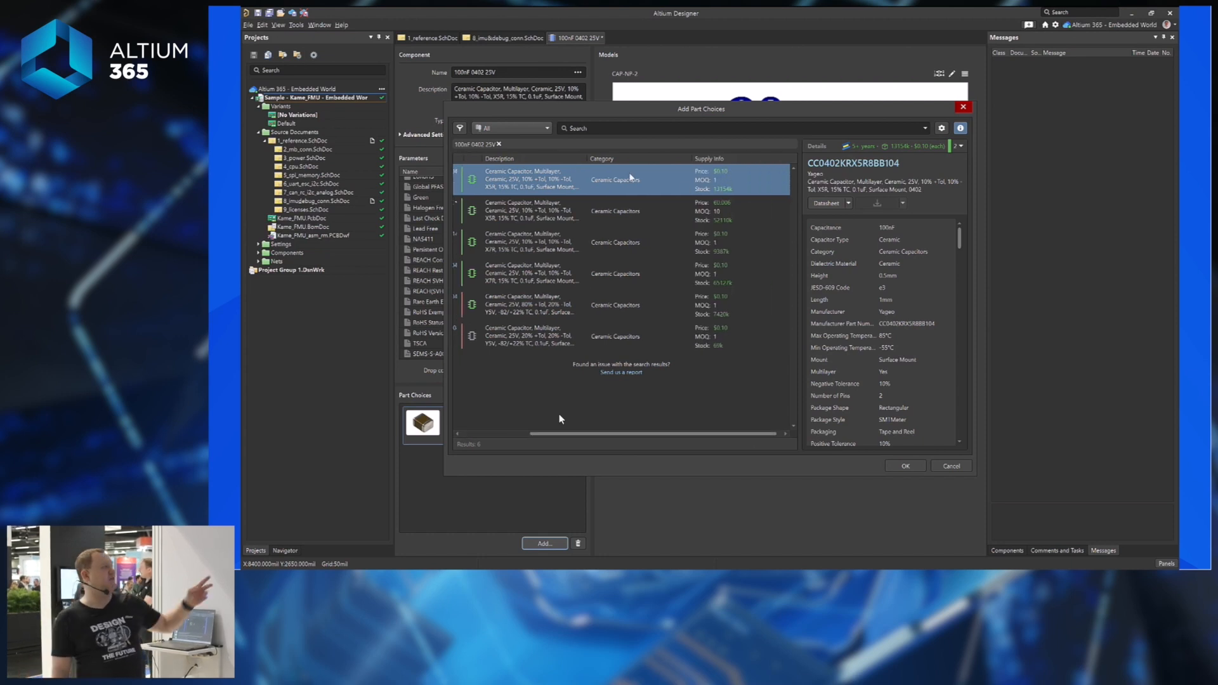
{"action": "left_click", "coordinate": [912, 466]}
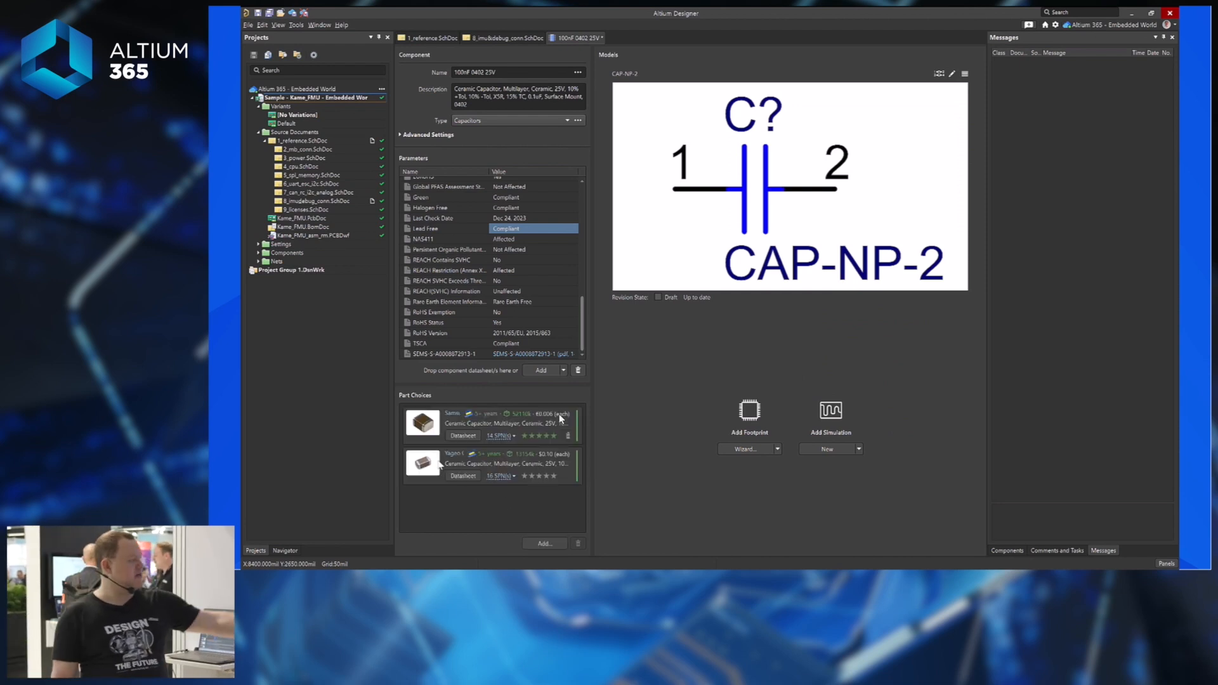
{"action": "left_click", "coordinate": [548, 480]}
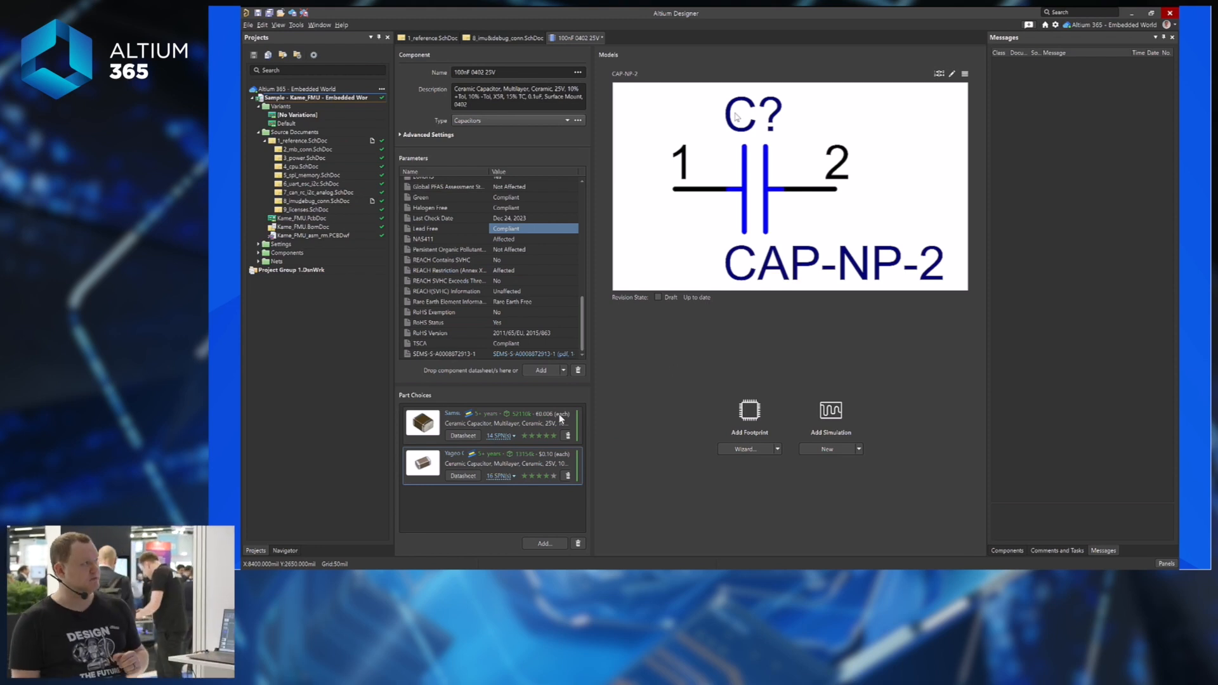
Browse the server's Components > Models > Footprints folder for an existing footprint.
{"action": "left_click", "coordinate": [777, 450]}
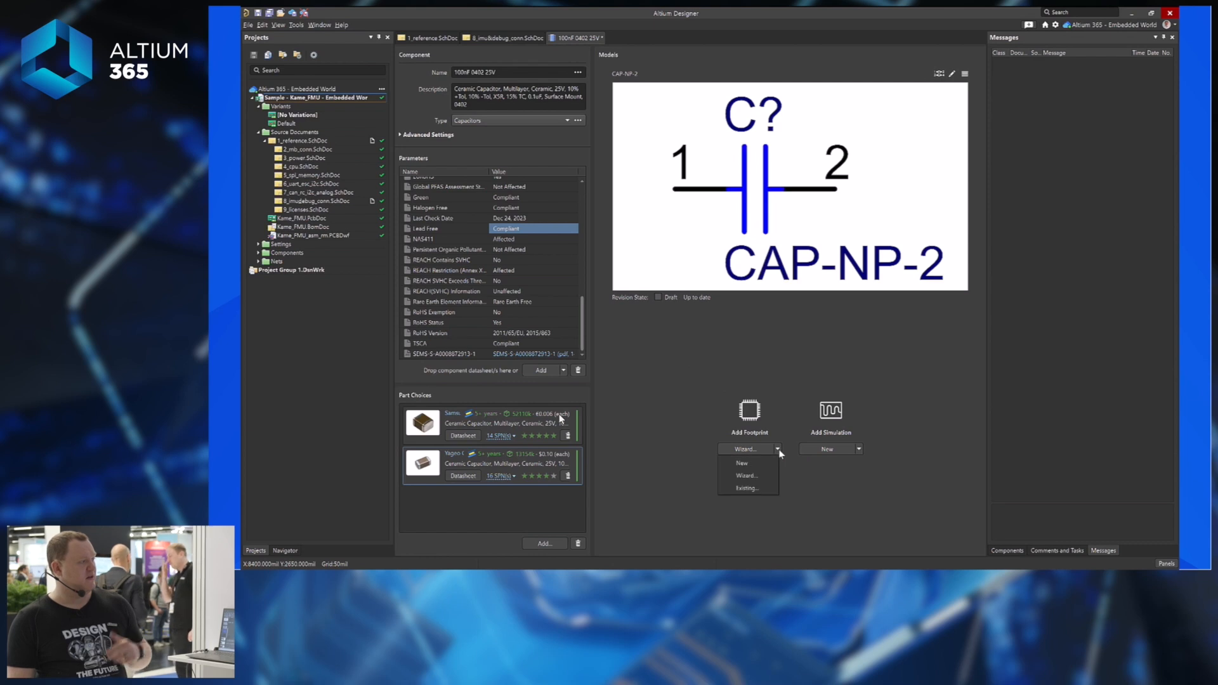
{"action": "left_click", "coordinate": [755, 489]}
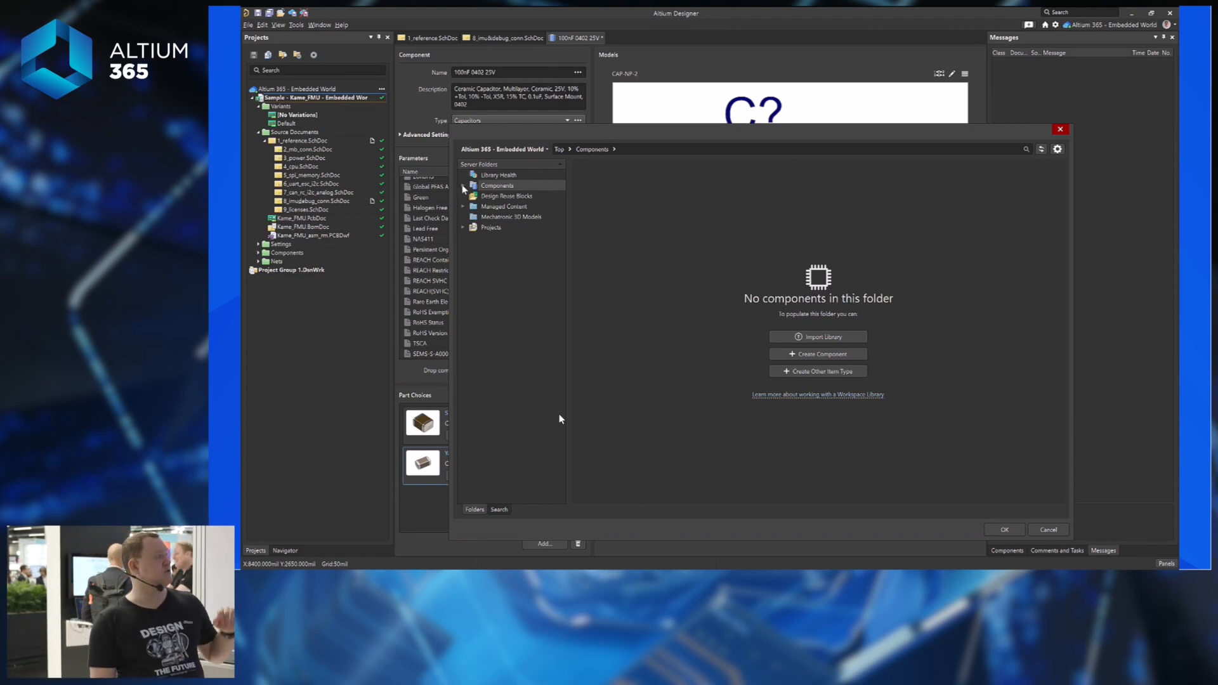
{"action": "left_click", "coordinate": [463, 186]}
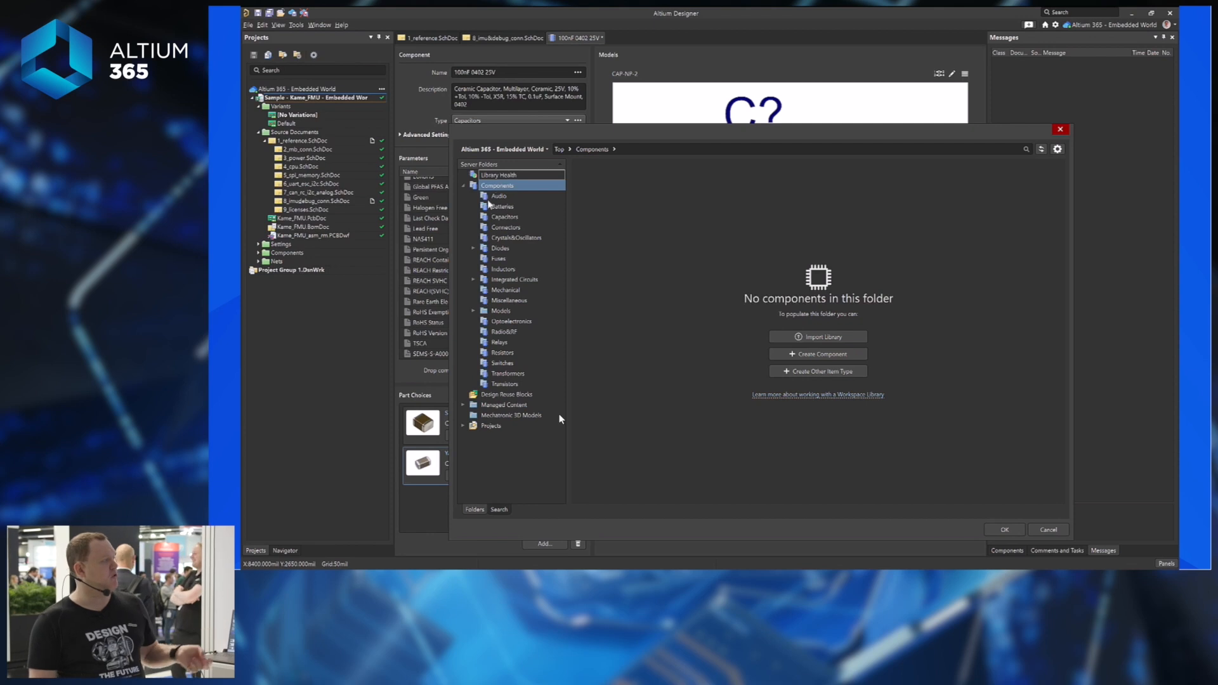
{"action": "left_click", "coordinate": [473, 312]}
{"action": "left_click", "coordinate": [514, 321]}
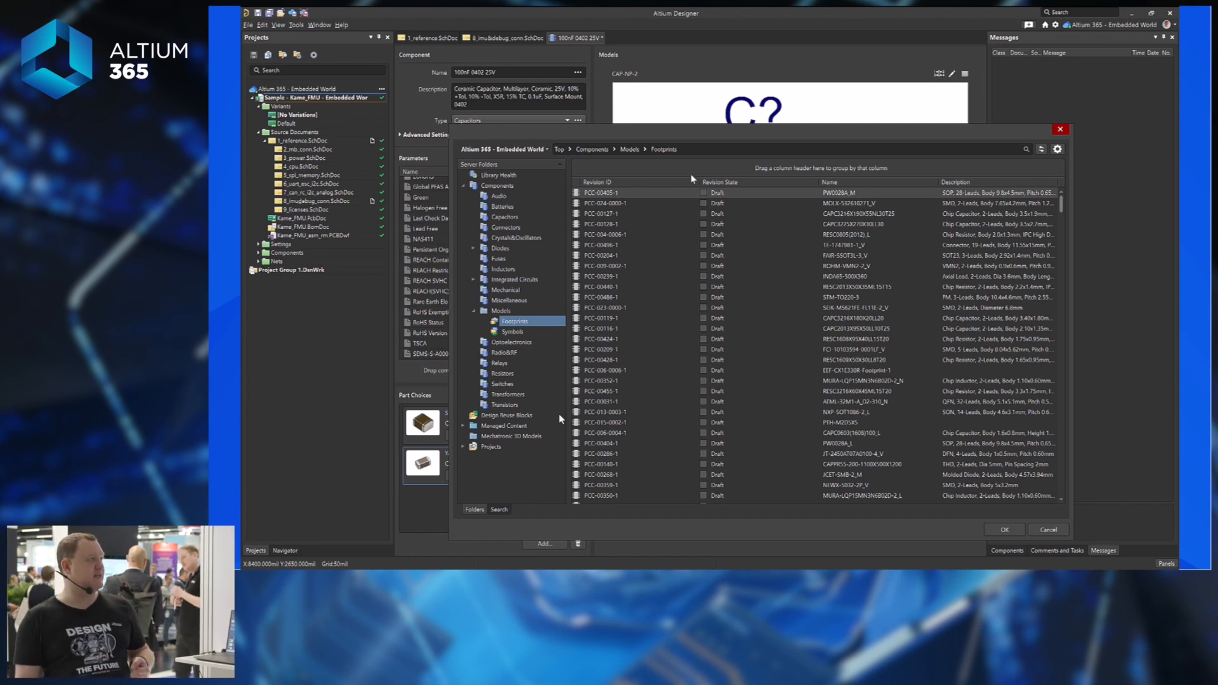
{"action": "left_click", "coordinate": [691, 176]}
{"action": "key", "text": "ctrl+f"}
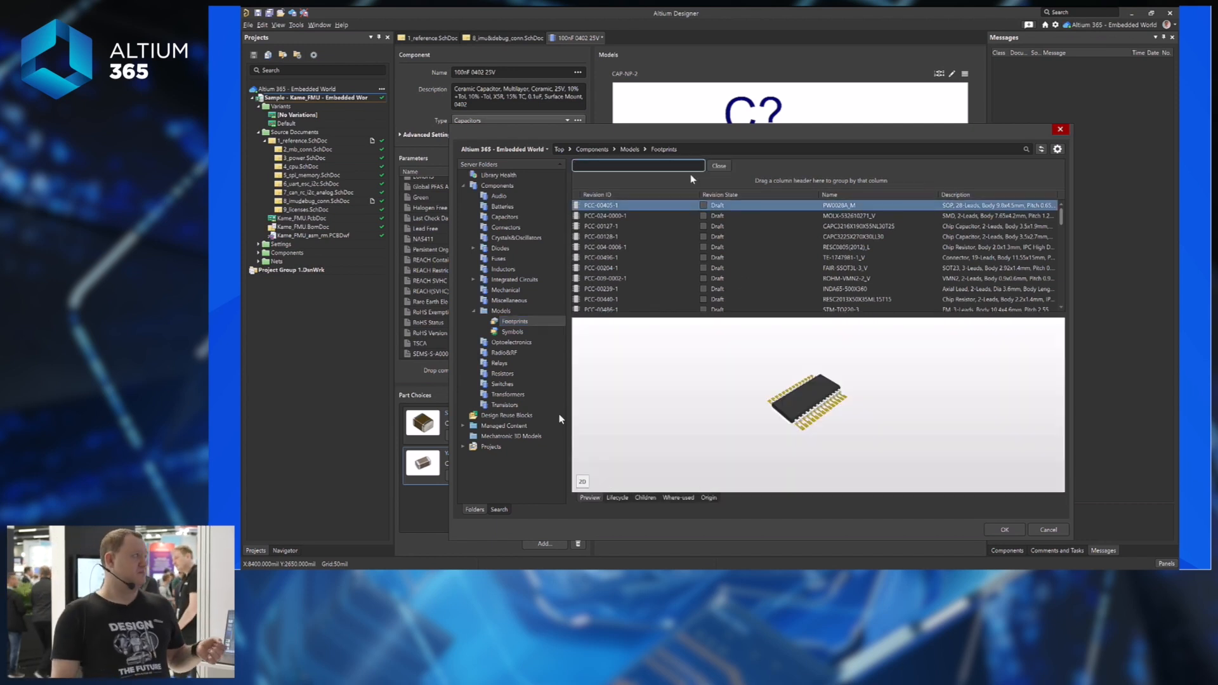
{"action": "type", "text": "C"}
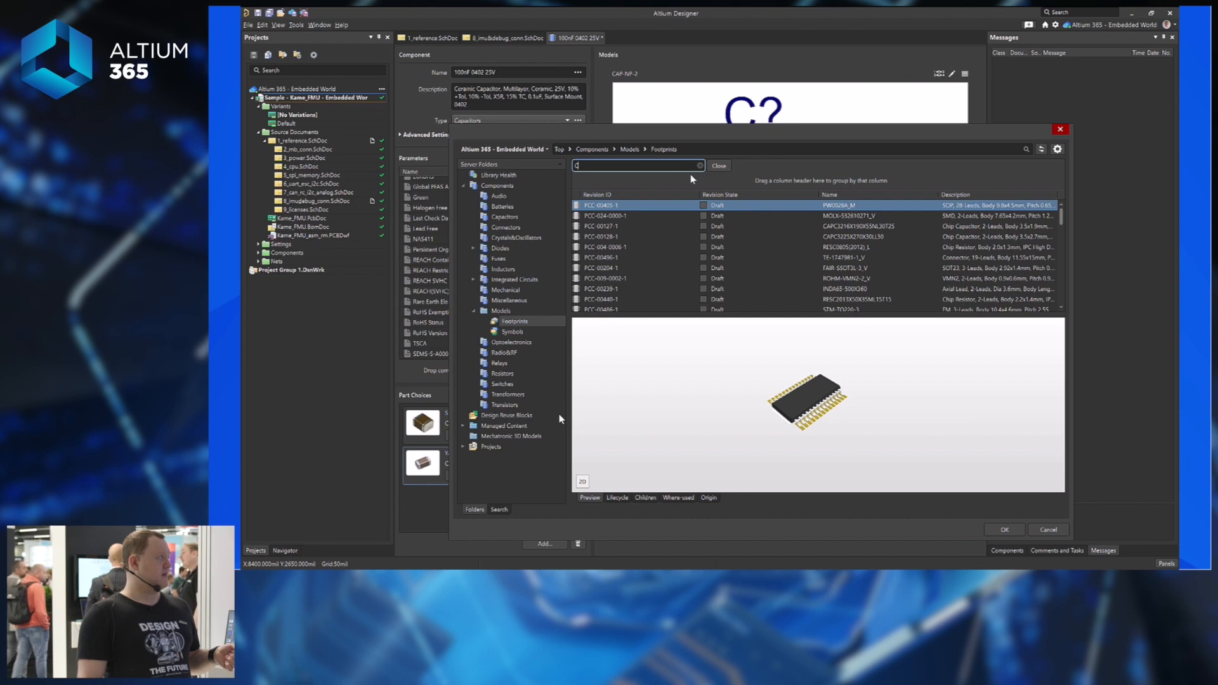
{"action": "type", "text": "0402"}
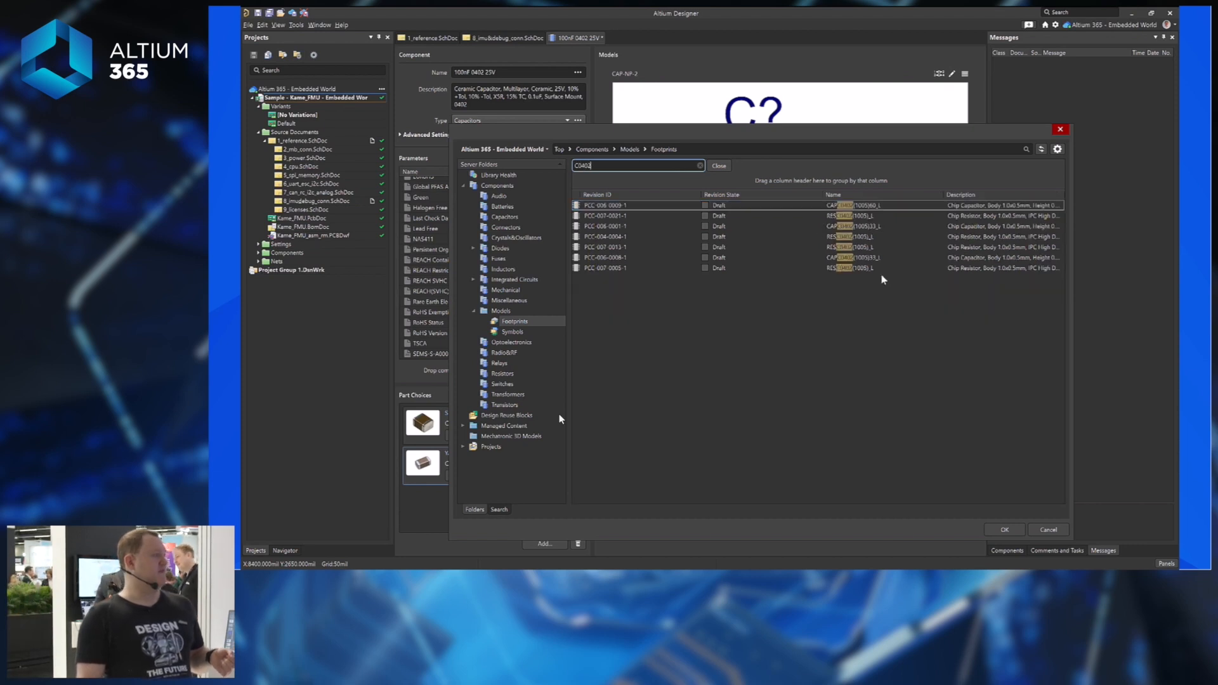
{"action": "left_click", "coordinate": [807, 205]}
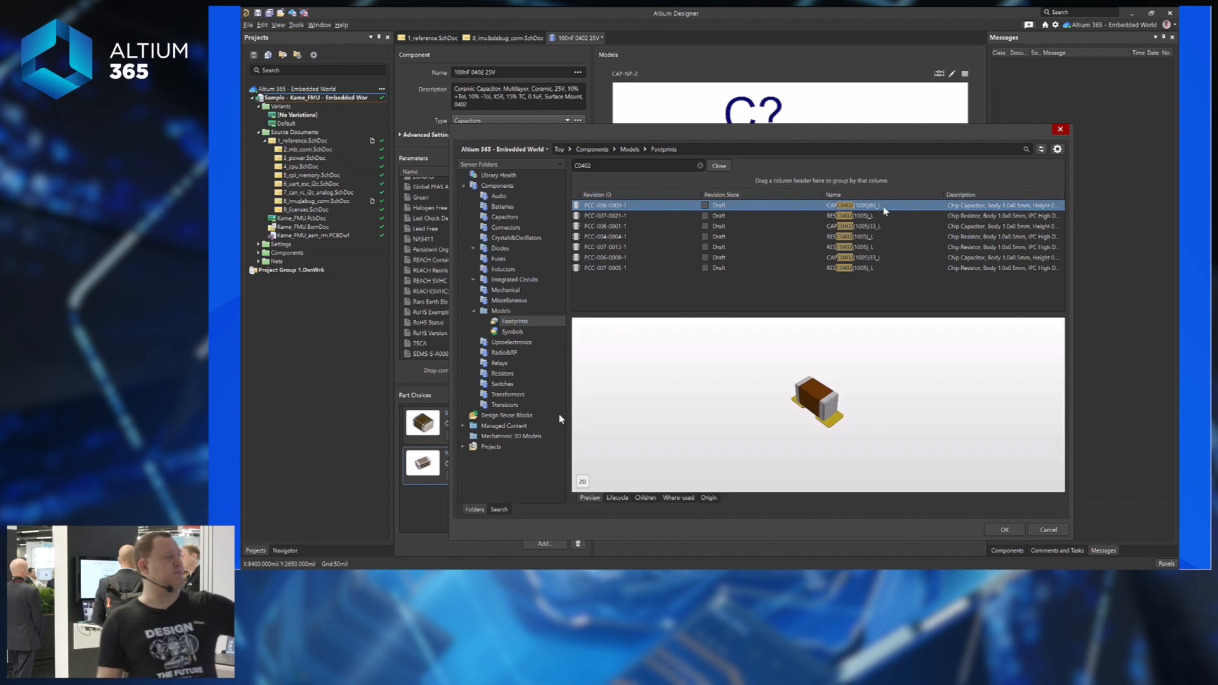
{"action": "left_click", "coordinate": [582, 482]}
{"action": "left_click", "coordinate": [583, 481]}
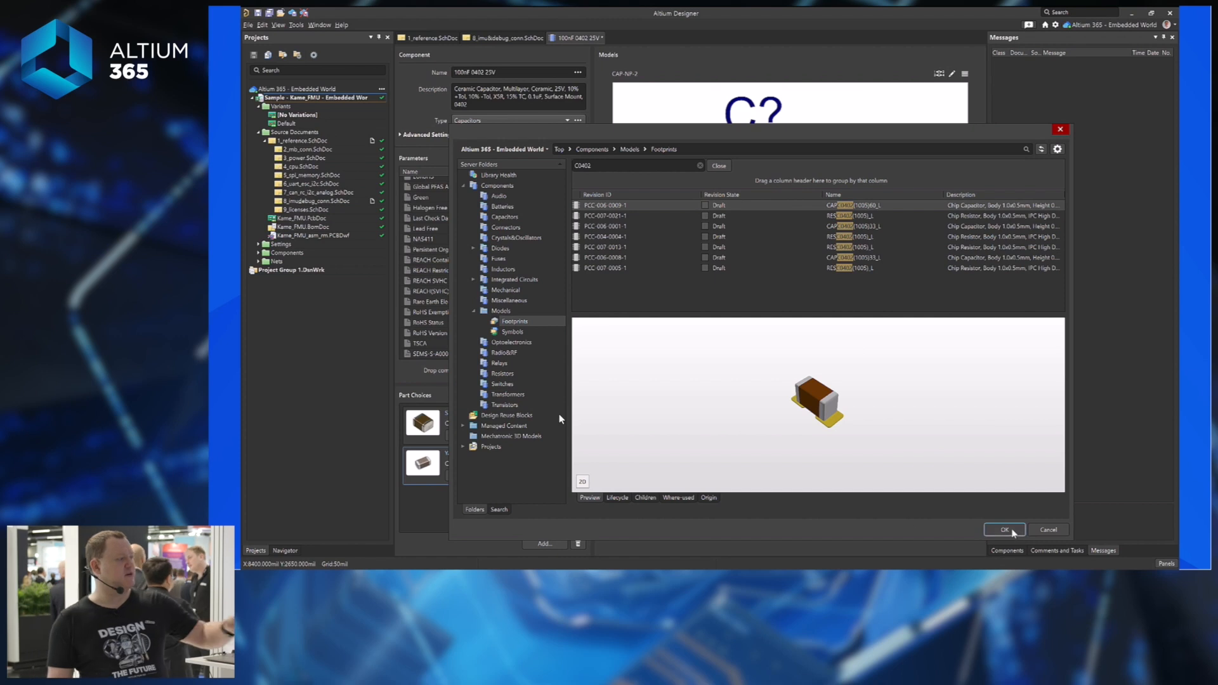
{"action": "key", "text": "Return"}
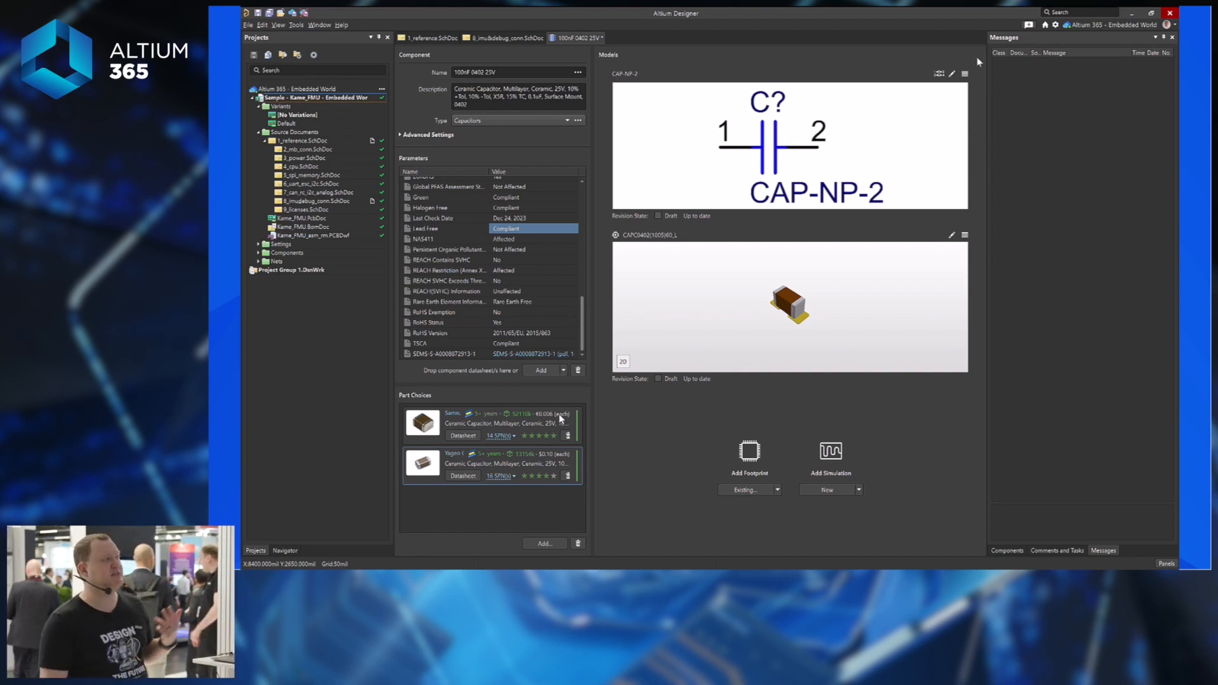
Start editing the CAP-NP-2 symbol, then cancel at the shared-symbol warning.
{"action": "left_click", "coordinate": [953, 74]}
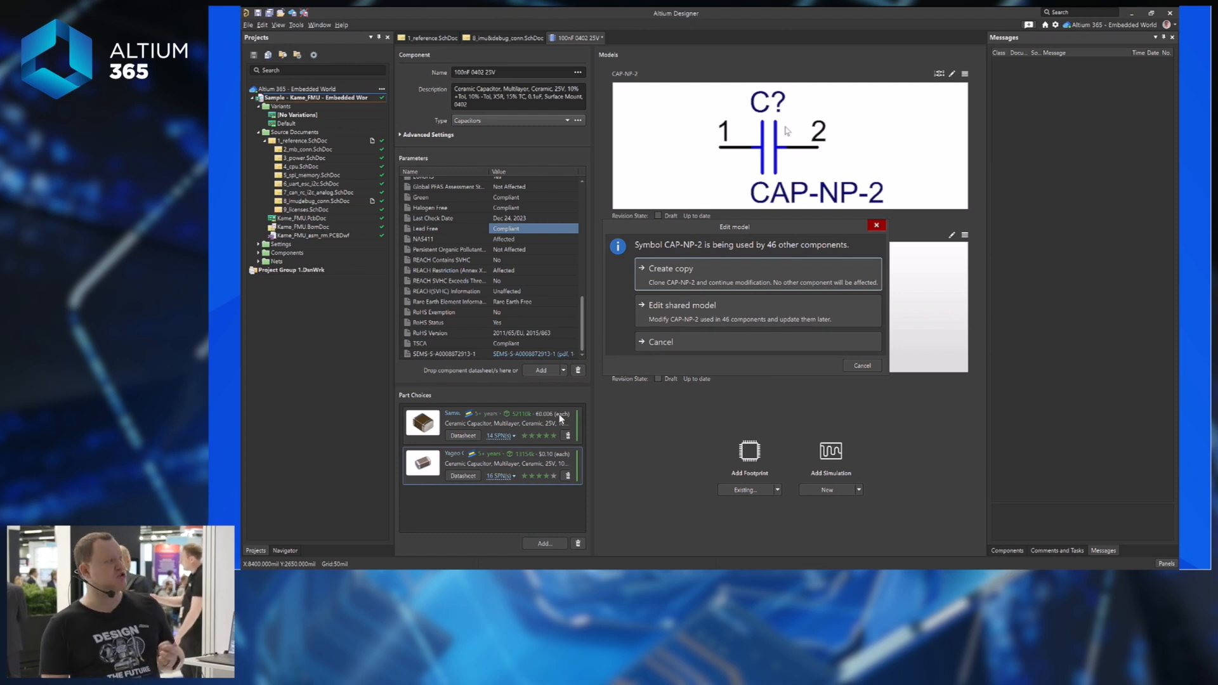
{"action": "left_click_drag", "start_coordinate": [707, 228], "coordinate": [702, 176]}
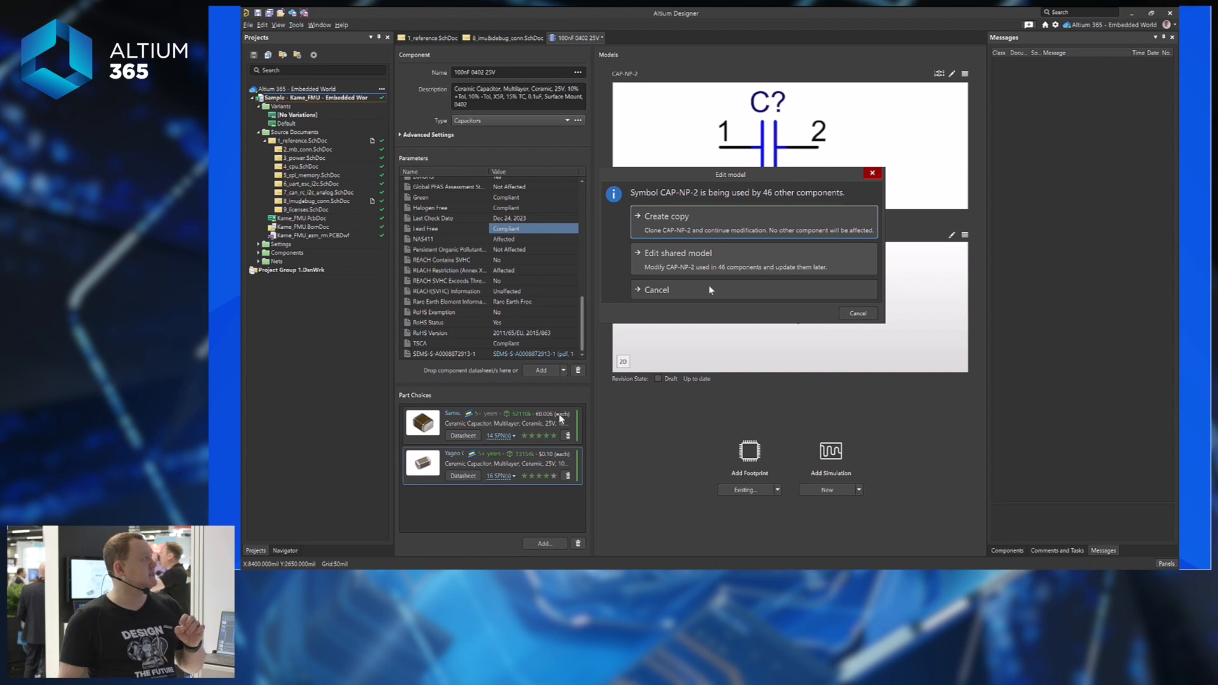
{"action": "left_click", "coordinate": [866, 313]}
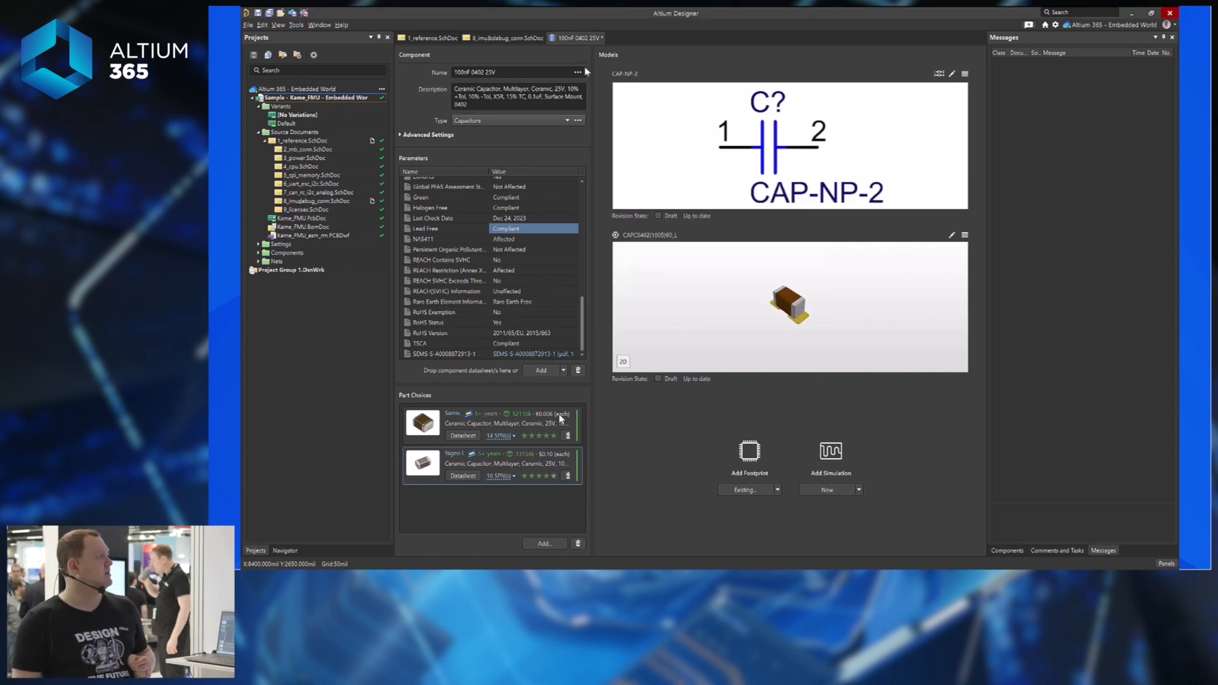
Save the component to the server with release notes 'Release new component'.
{"action": "key", "text": "ctrl+s"}
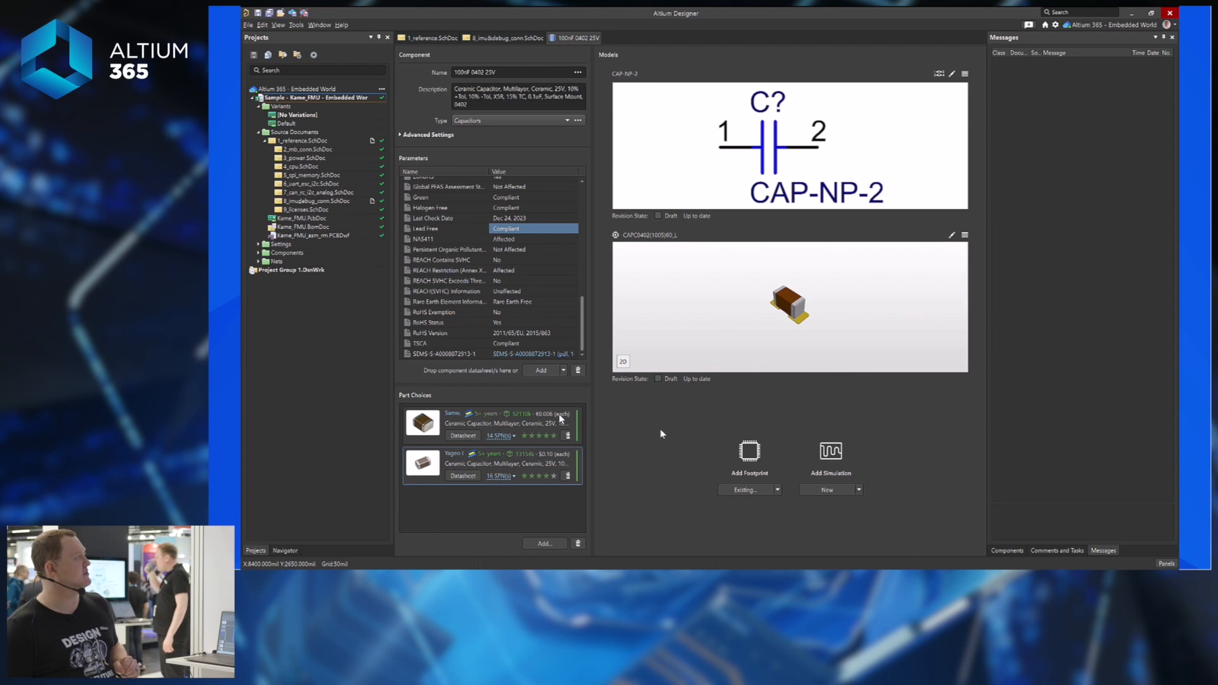
{"action": "left_click", "coordinate": [292, 15]}
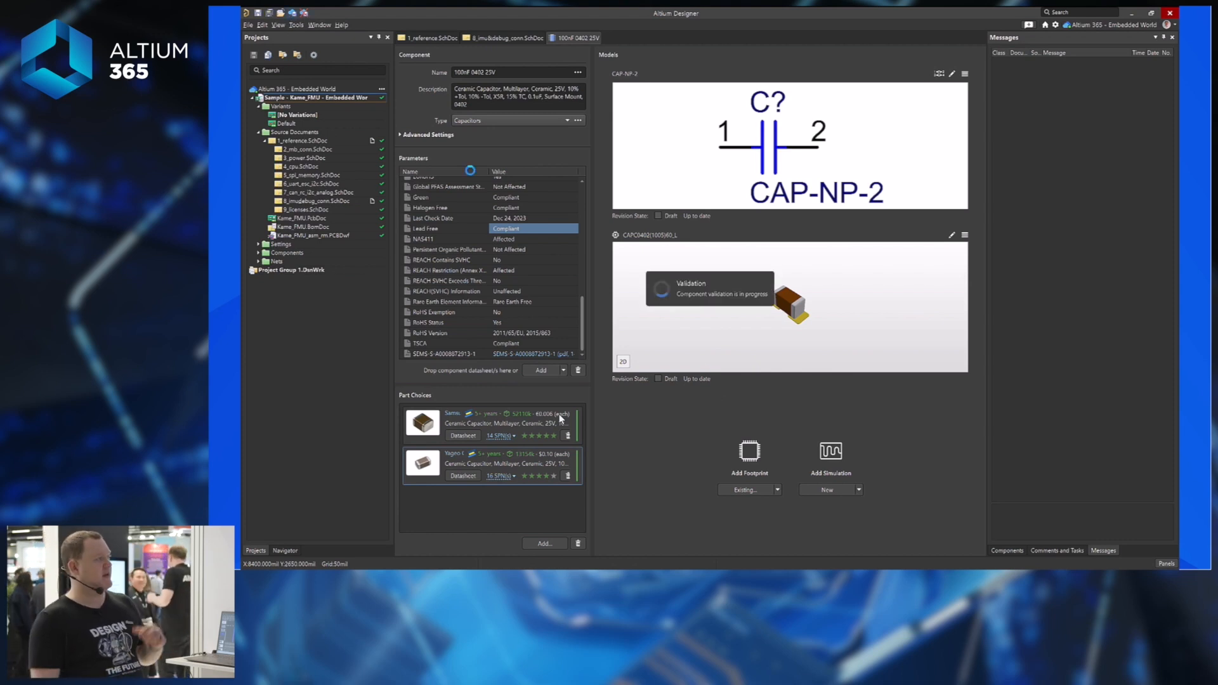
{"action": "type", "text": "Release new component"}
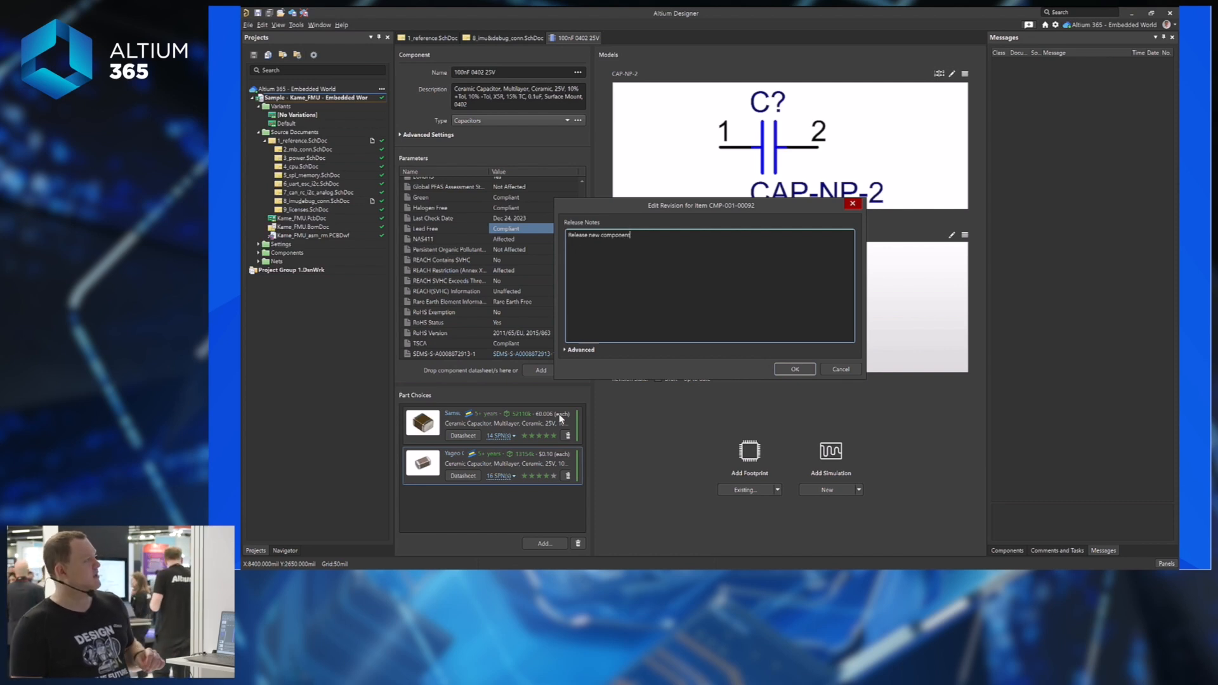
Release the component and place the 100nF 0402 25V capacitor vertically on VCC5.
{"action": "left_click", "coordinate": [786, 368]}
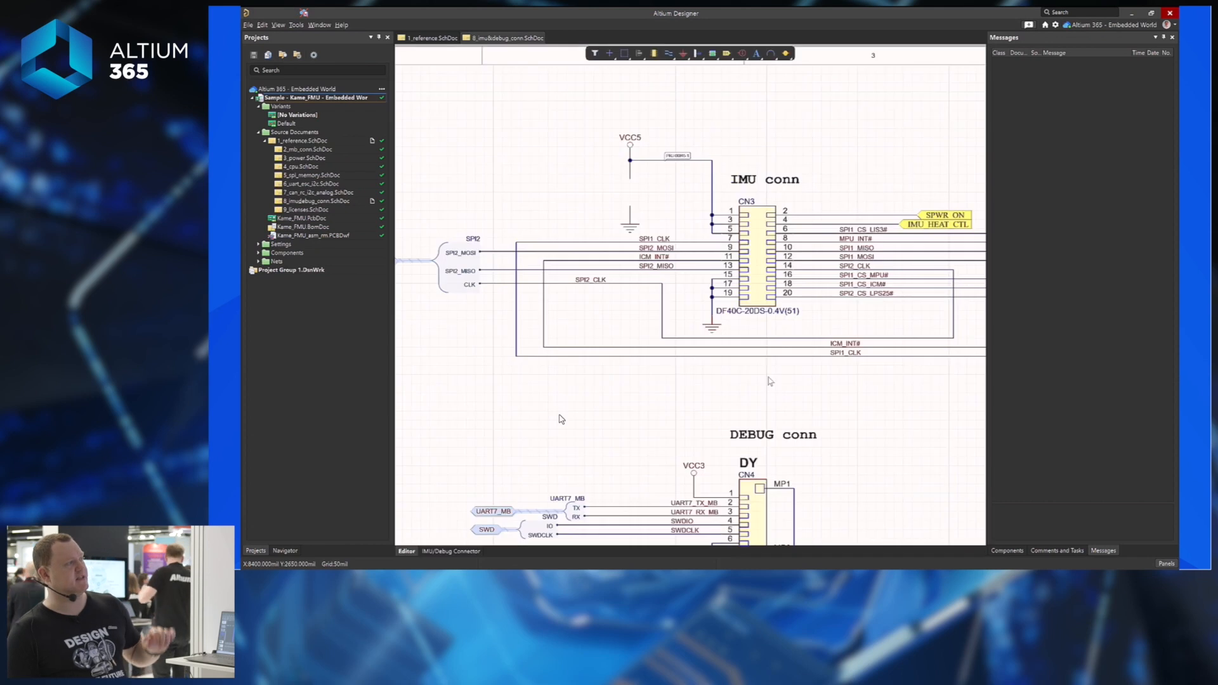
{"action": "left_click", "coordinate": [1035, 116]}
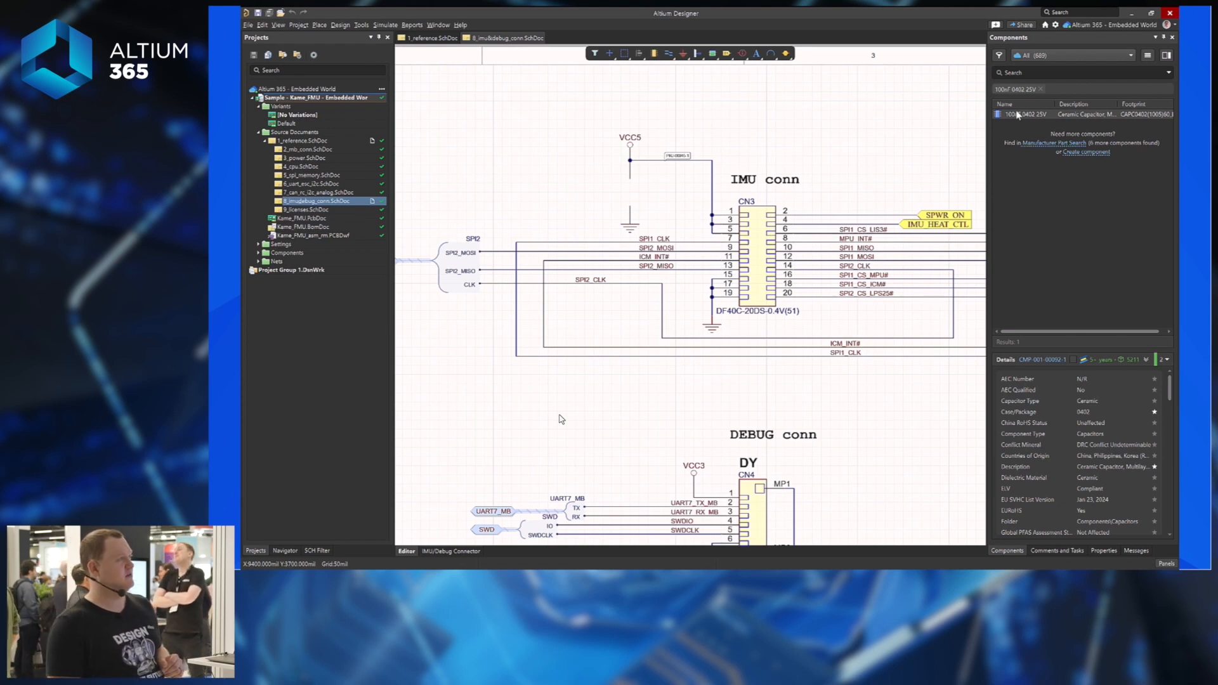
{"action": "left_click_drag", "start_coordinate": [1019, 114], "coordinate": [630, 192]}
{"action": "key", "text": "space"}
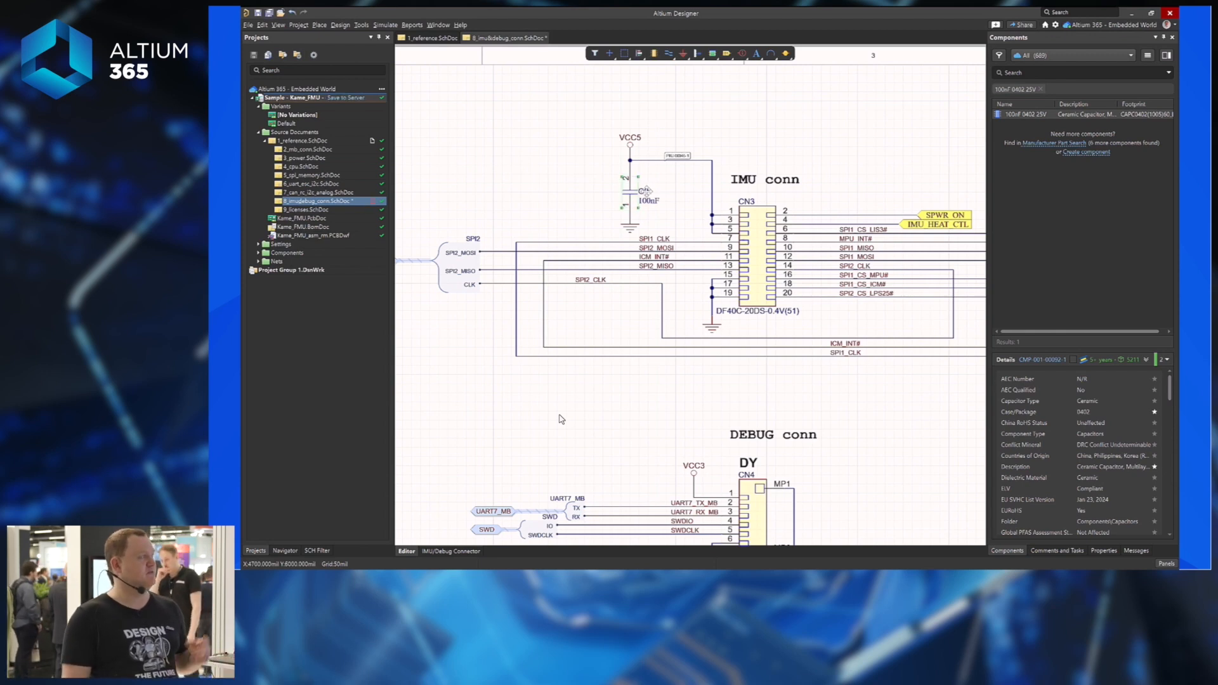
Set the placed capacitor's designator to C23.
{"action": "double_click", "coordinate": [645, 191]}
{"action": "left_click", "coordinate": [1080, 183]}
{"action": "type", "text": "23"}
{"action": "key", "text": "Return"}
{"action": "left_click", "coordinate": [791, 156]}
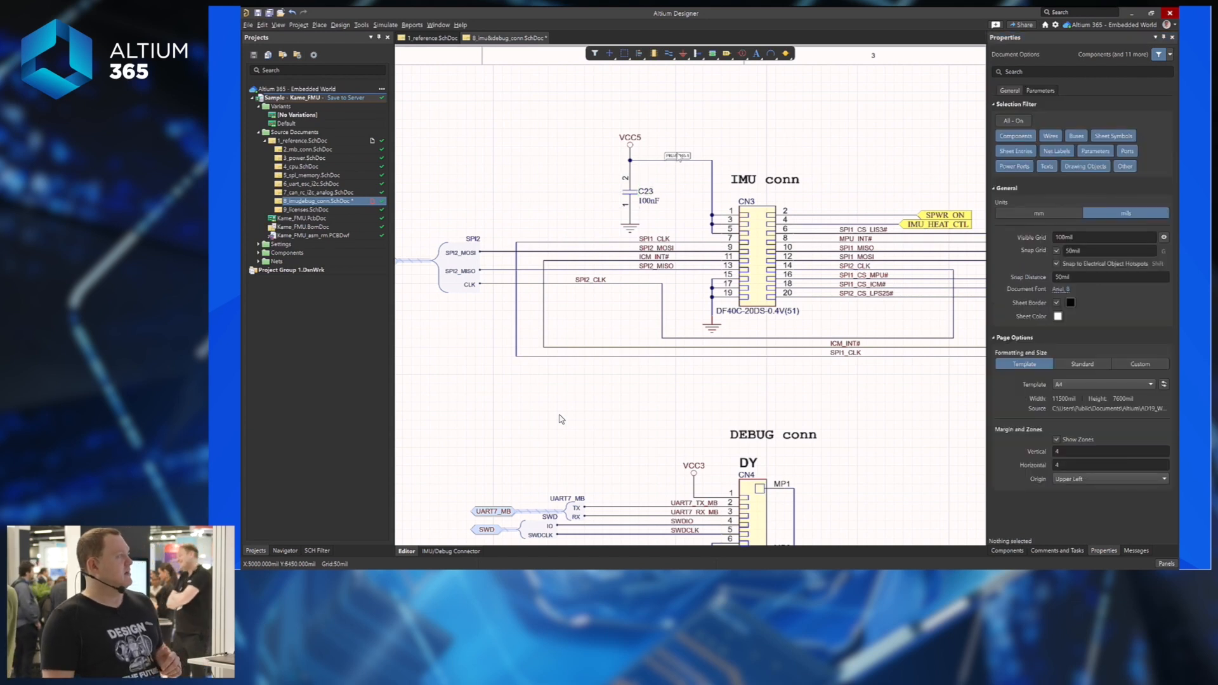
Mark C23's review comment Resolved and save the 8_imu&debug_conn sheet.
{"action": "left_click", "coordinate": [678, 156]}
{"action": "left_click", "coordinate": [786, 168]}
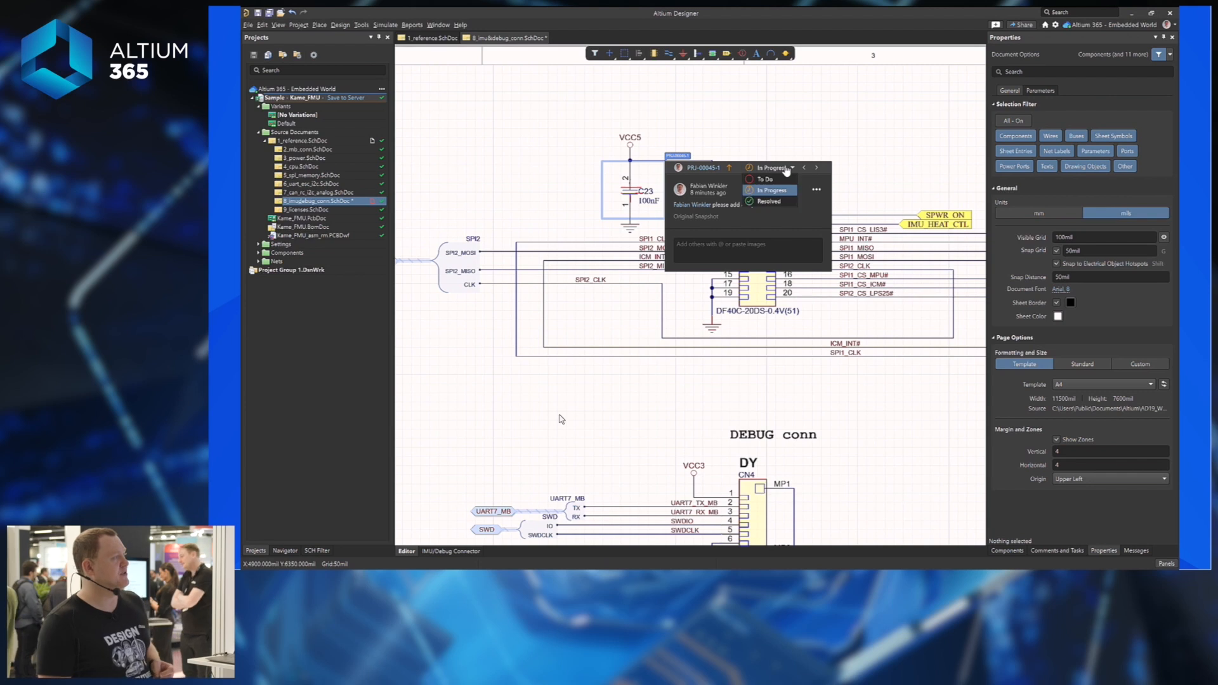
{"action": "left_click", "coordinate": [768, 201]}
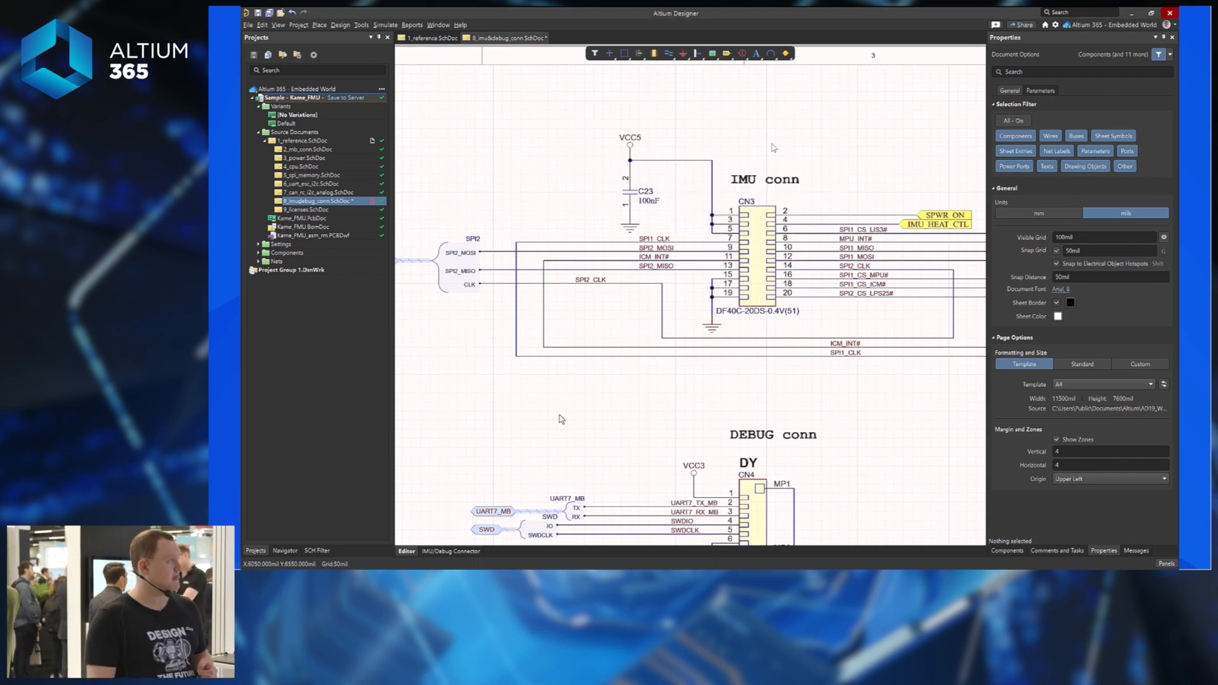
{"action": "key", "text": "ctrl+s"}
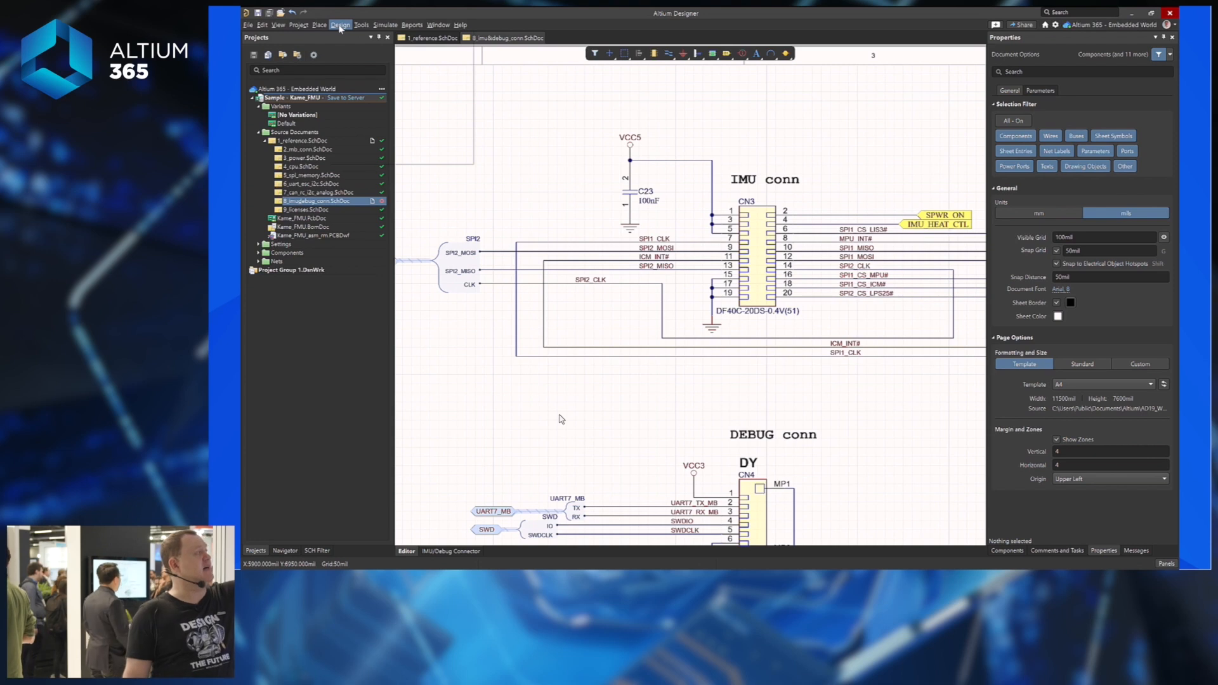
Update Kame_FMU.PcbDoc, executing the ECO that adds C23 with its GND and VCC5 connections.
{"action": "left_click", "coordinate": [340, 27]}
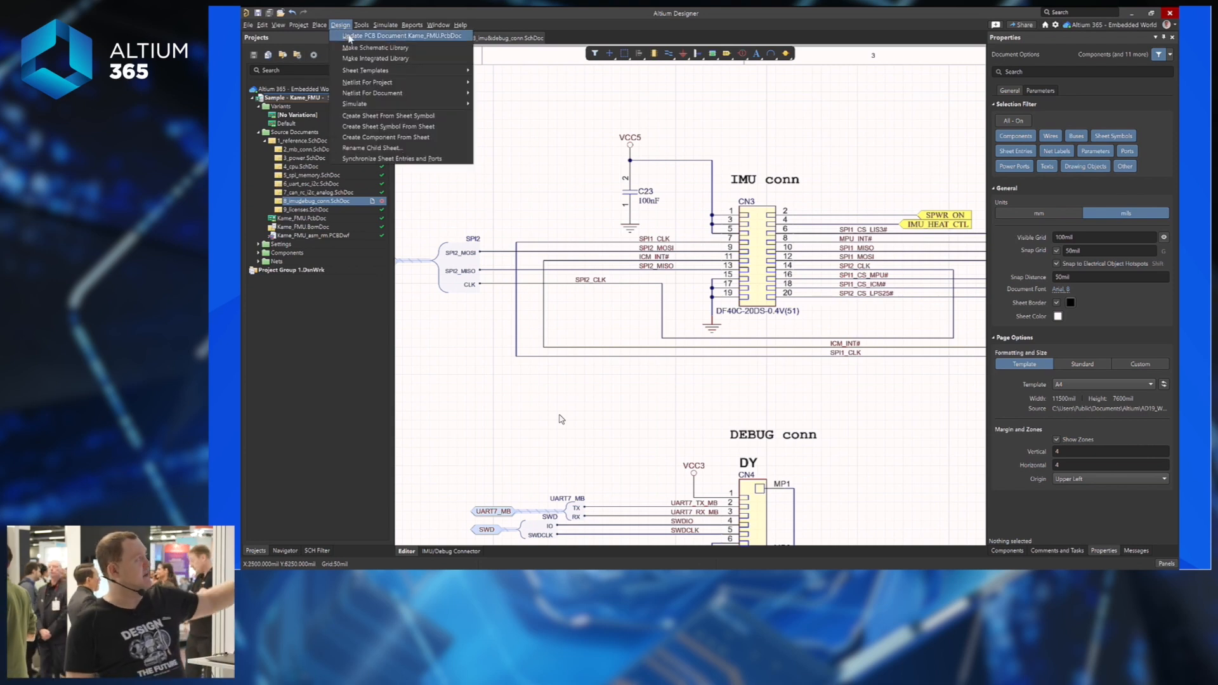
{"action": "left_click", "coordinate": [346, 38]}
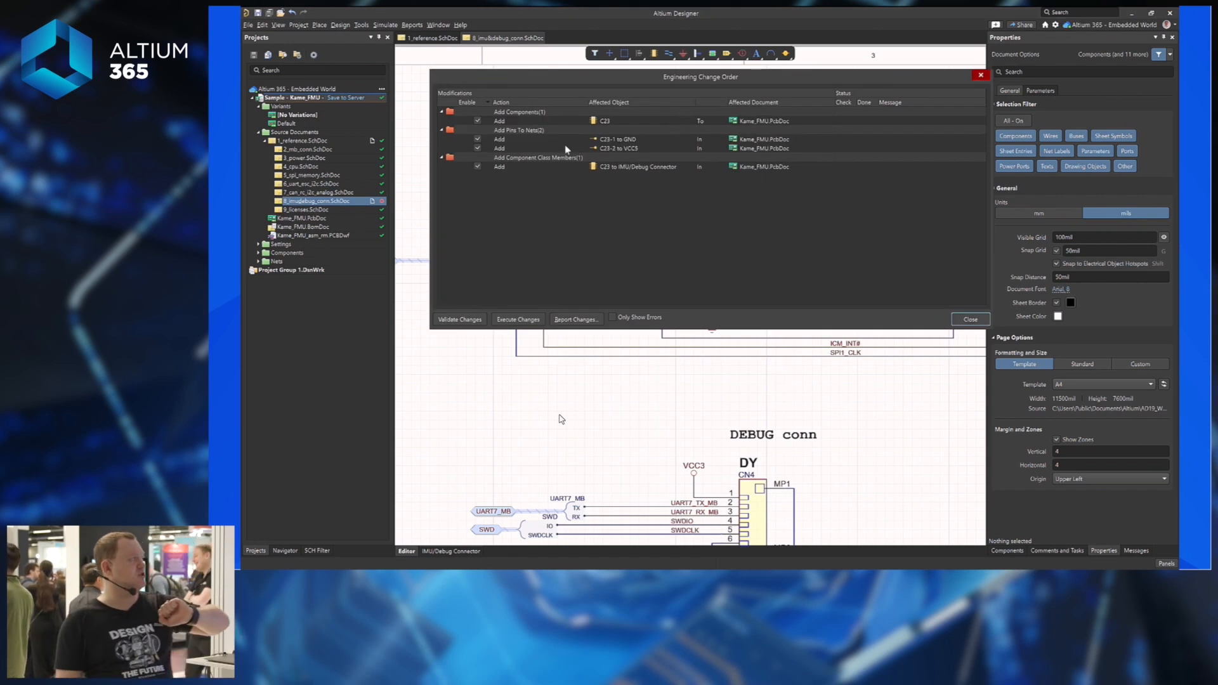
{"action": "left_click", "coordinate": [608, 122]}
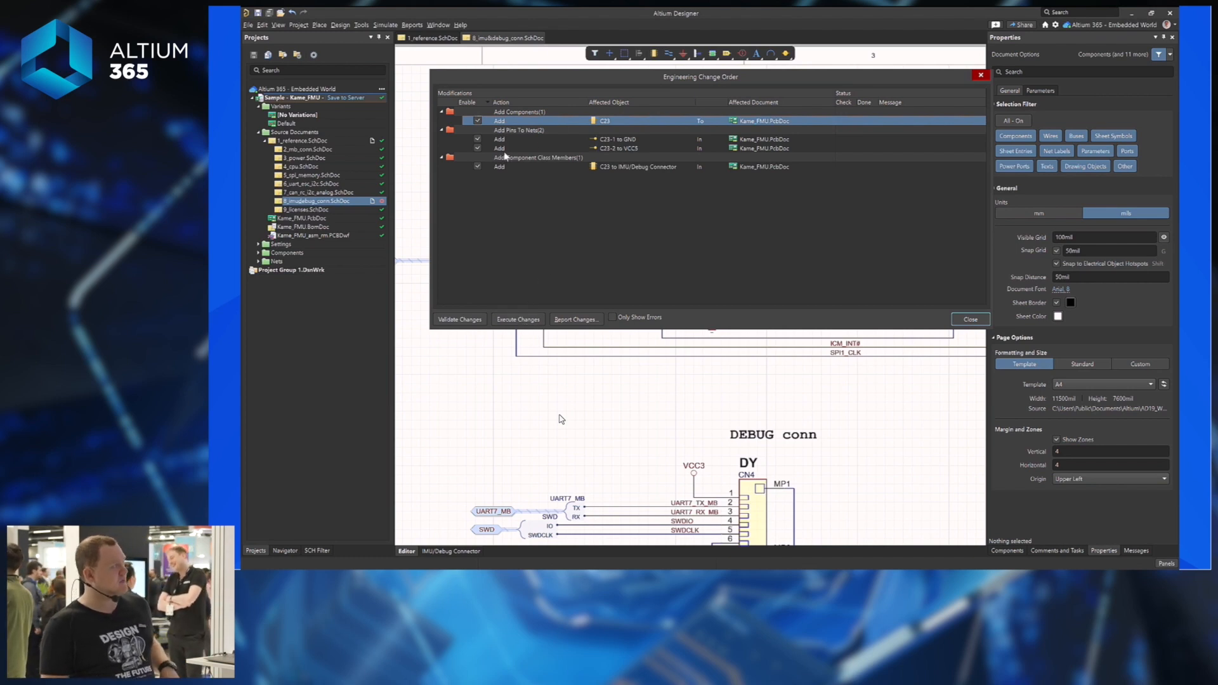
{"action": "left_click", "coordinate": [517, 320]}
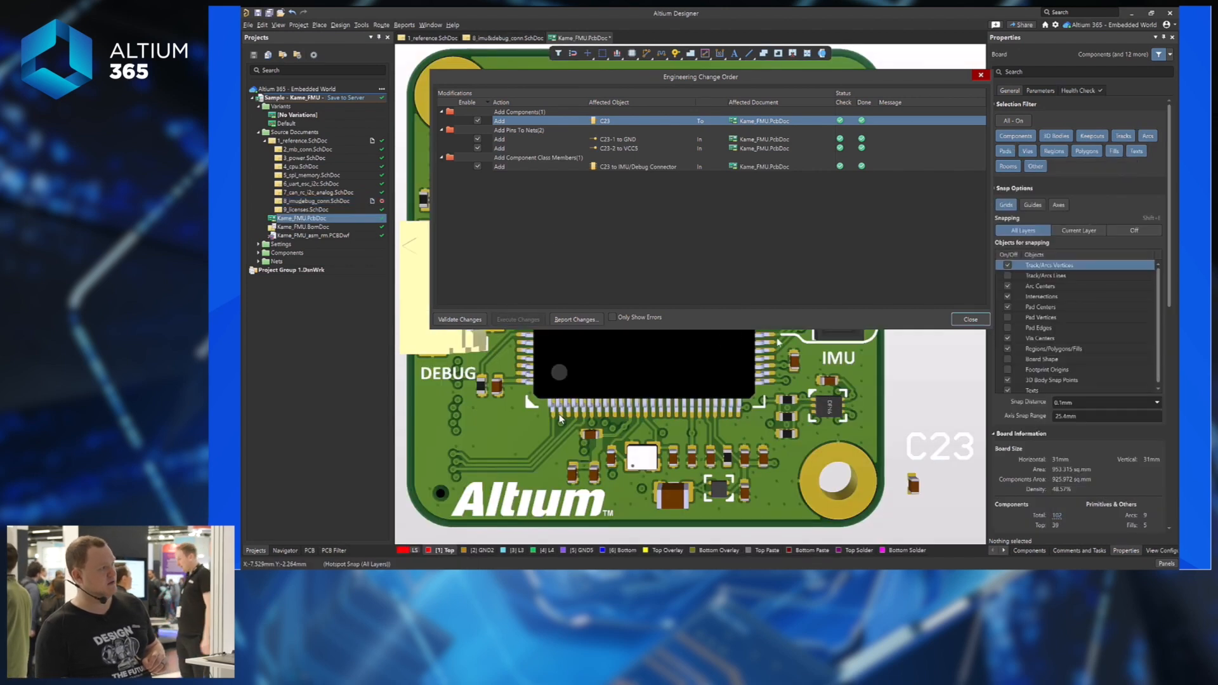
Close the ECO, switch the board to 2D and inspect C23's 100nF 0402 25V properties.
{"action": "left_click", "coordinate": [970, 319]}
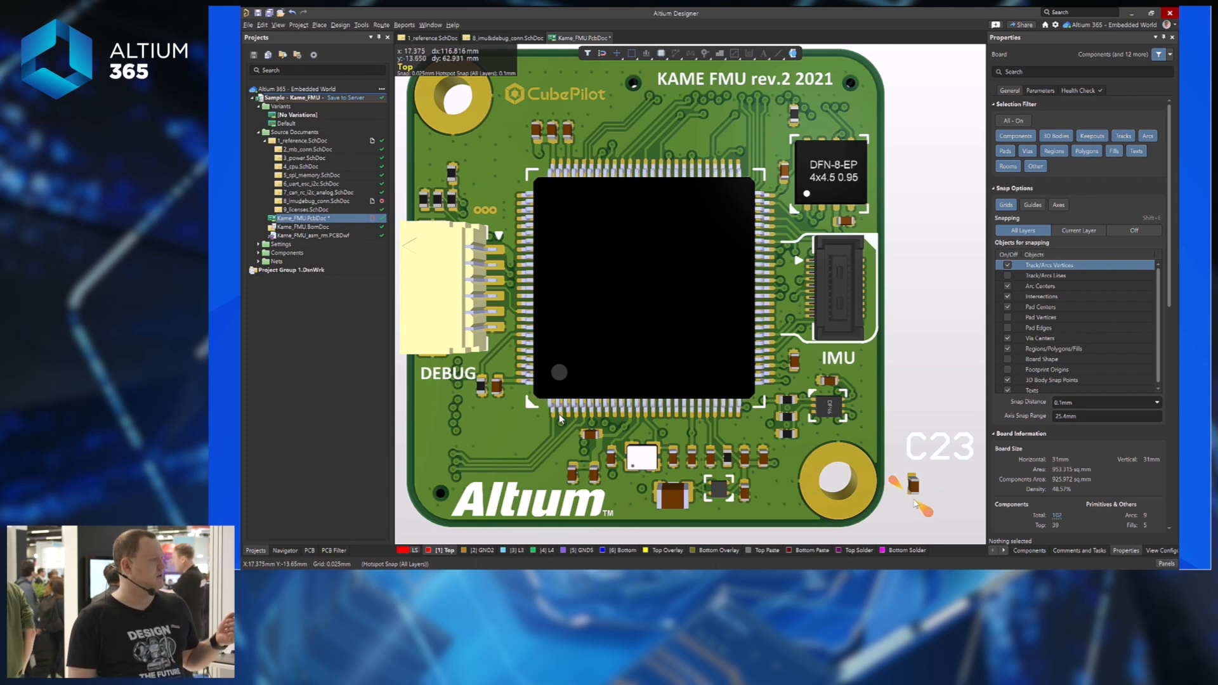
{"action": "left_click", "coordinate": [920, 449]}
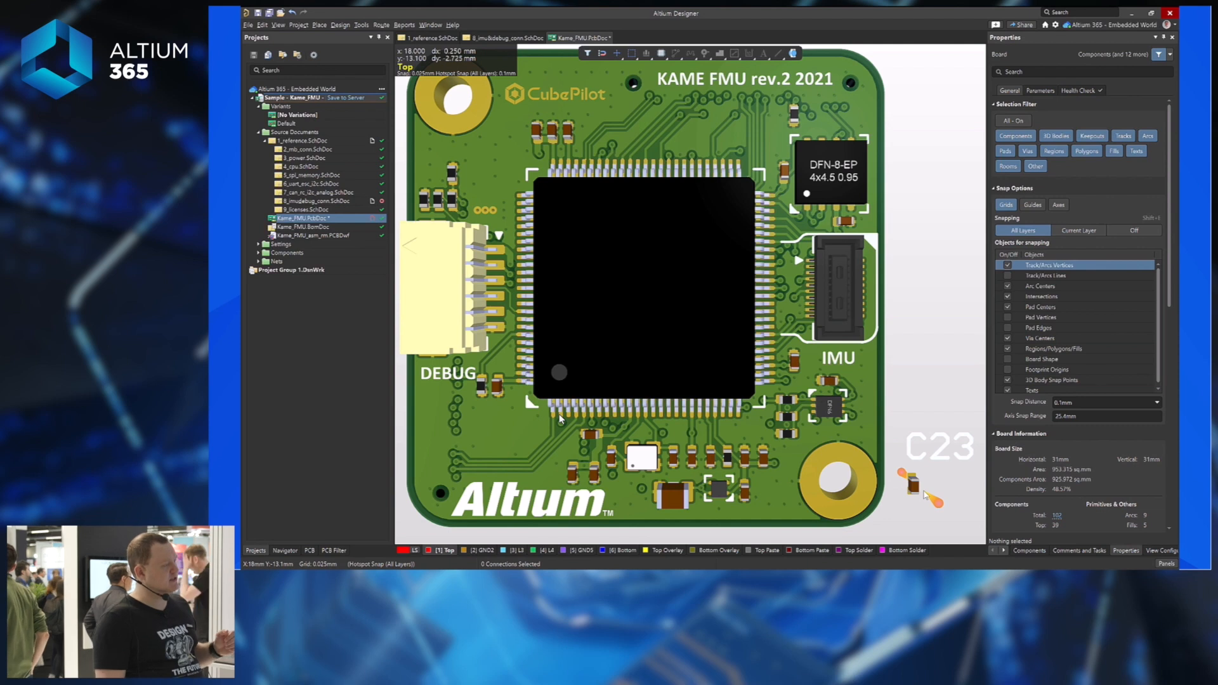
{"action": "key", "text": "2"}
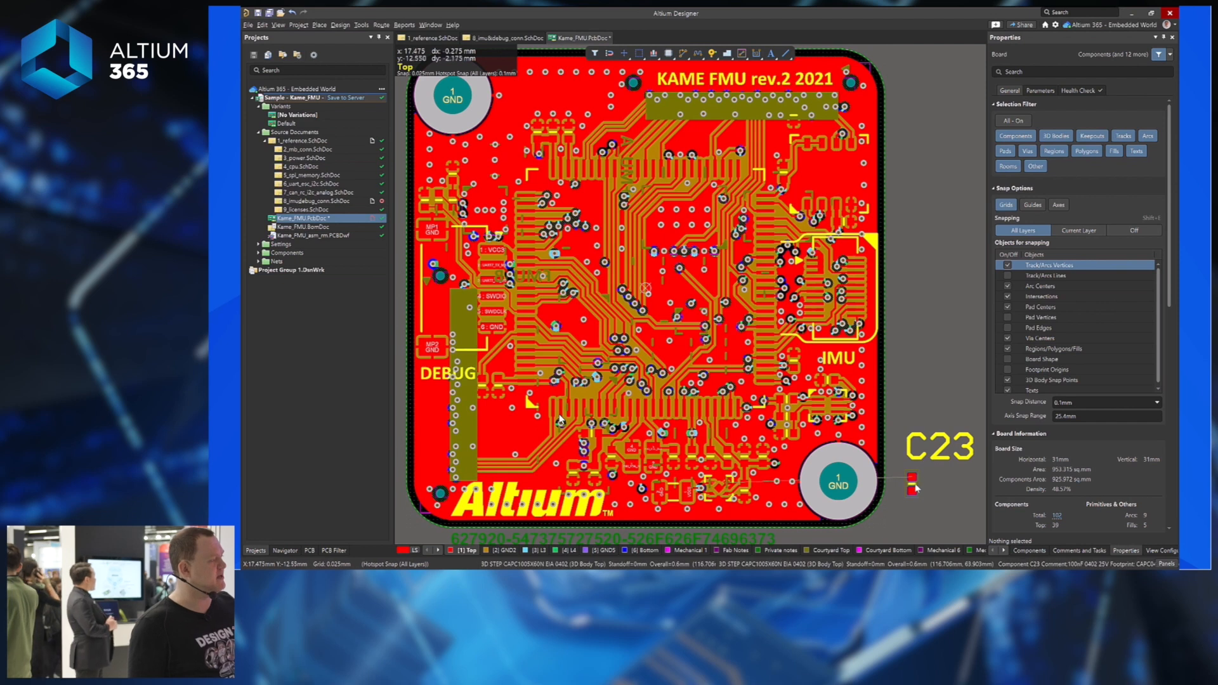
{"action": "left_click", "coordinate": [1130, 552]}
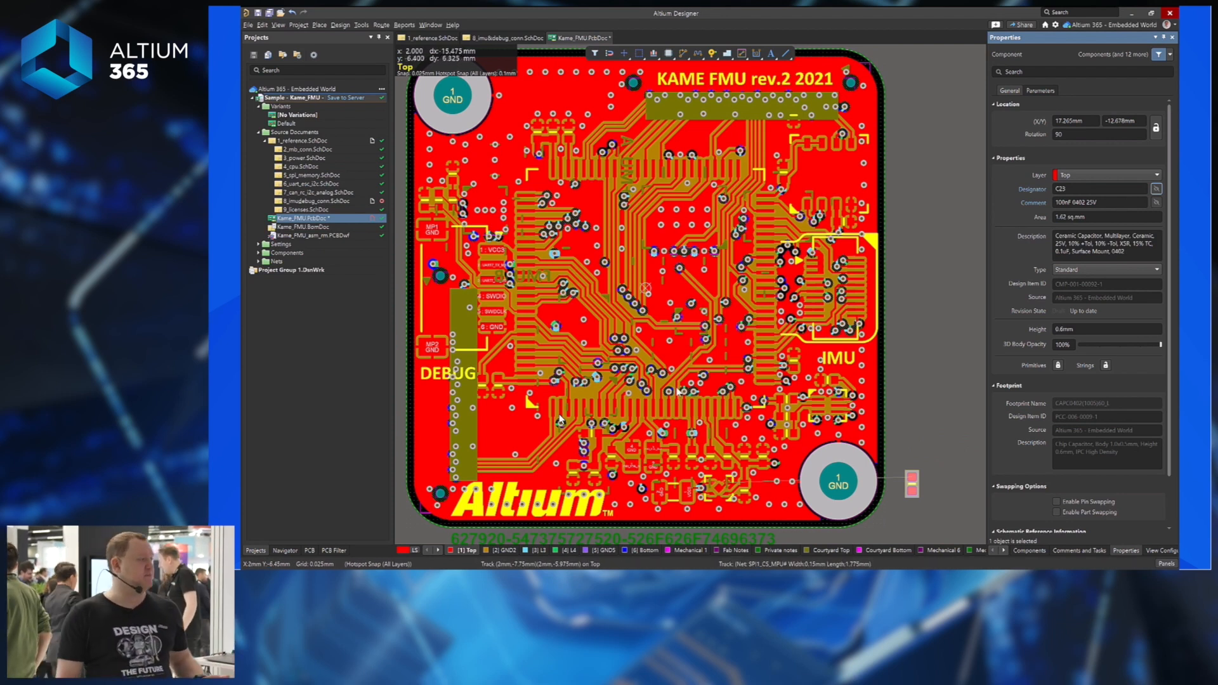
Flip the board to view it from below with the Bottom layer active, and frame the lower-left GND hole beside C23.
{"action": "left_click", "coordinate": [902, 292]}
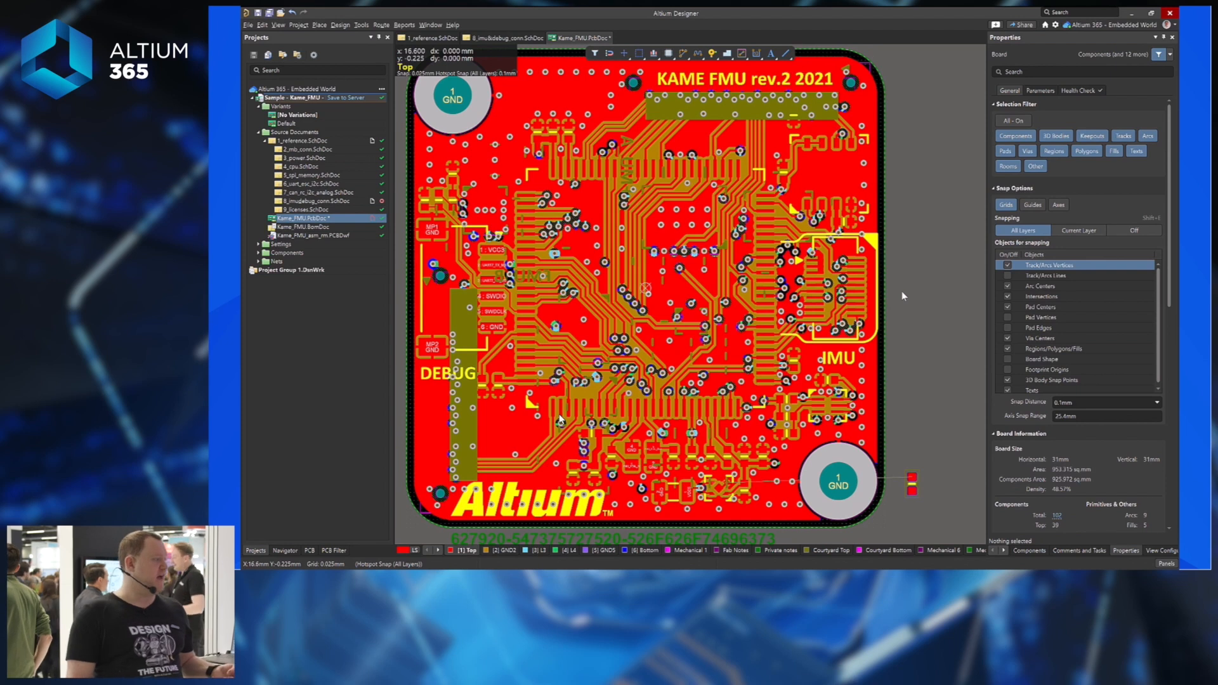
{"action": "key", "text": "ctrl+f"}
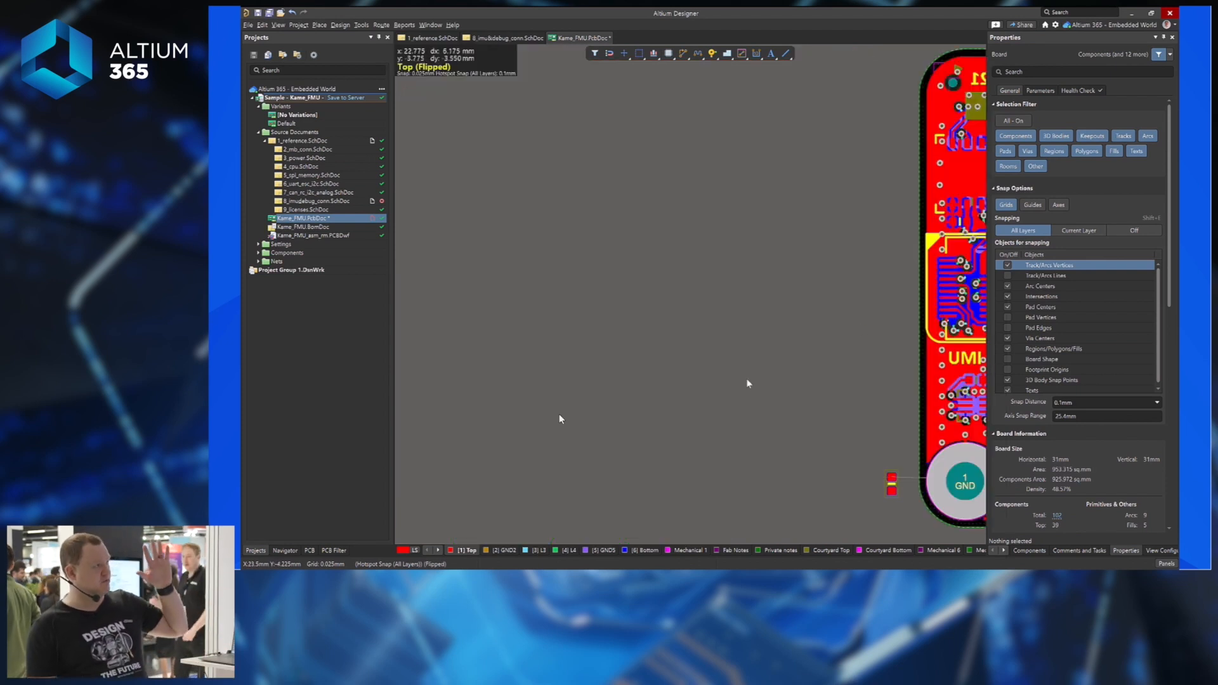
{"action": "left_click", "coordinate": [631, 552]}
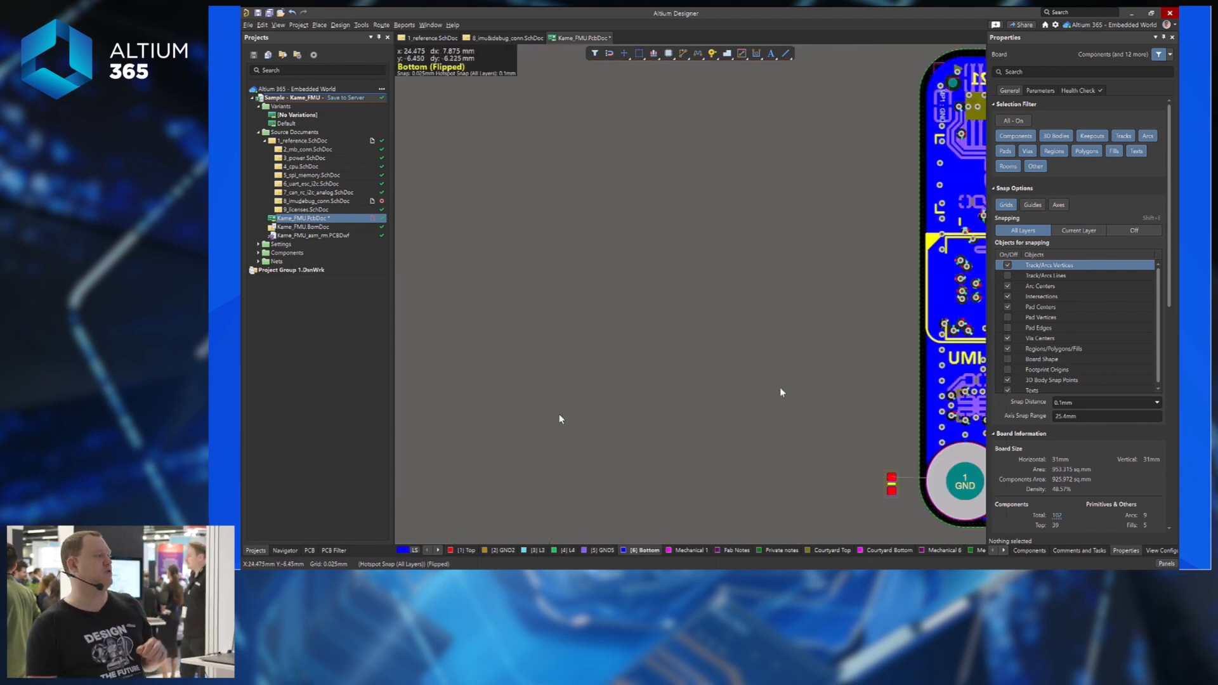
{"action": "right_click_drag", "start_coordinate": [775, 395], "coordinate": [517, 411]}
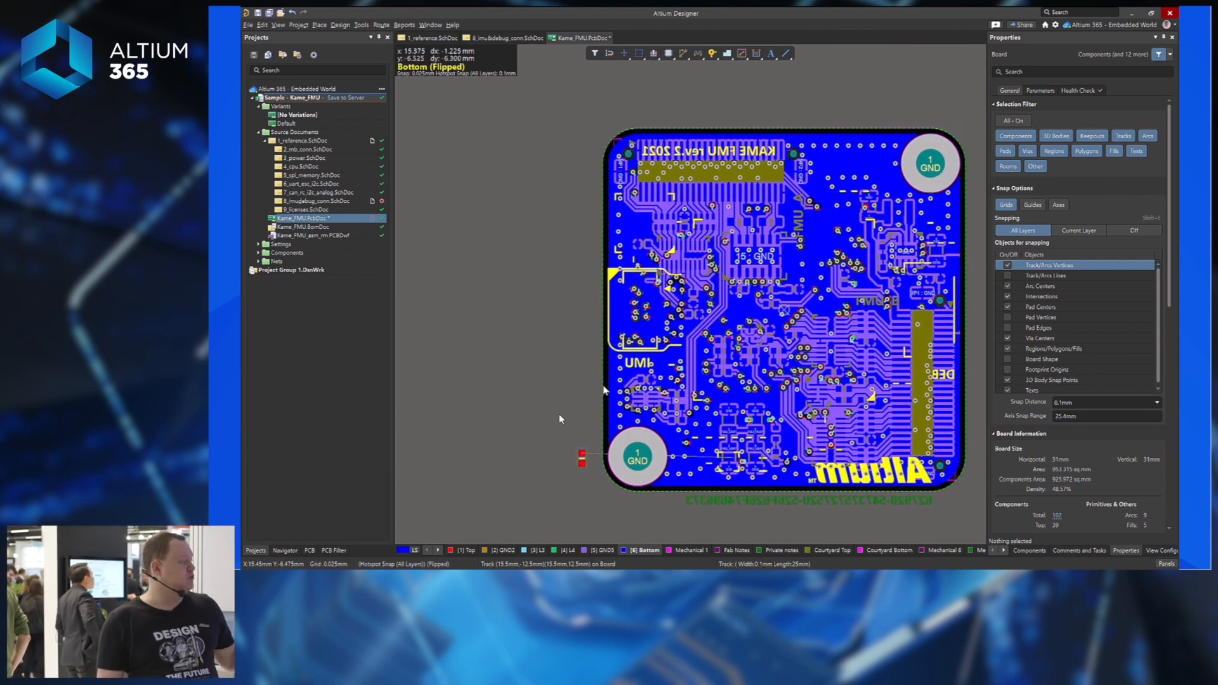
{"action": "scroll", "coordinate": [603, 388], "scroll_direction": "down", "scroll_amount": 3}
{"action": "scroll", "coordinate": [603, 391], "scroll_direction": "up", "scroll_amount": 3}
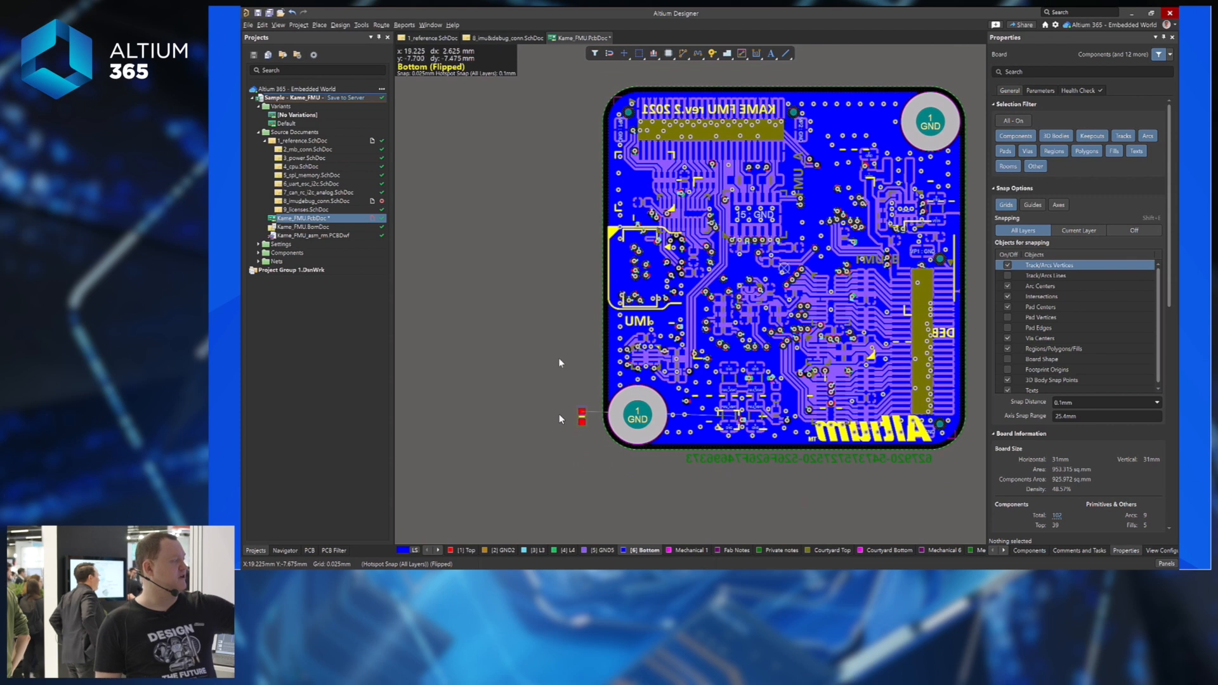
{"action": "scroll", "coordinate": [575, 366], "scroll_direction": "up", "scroll_amount": 2, "text": "ctrl"}
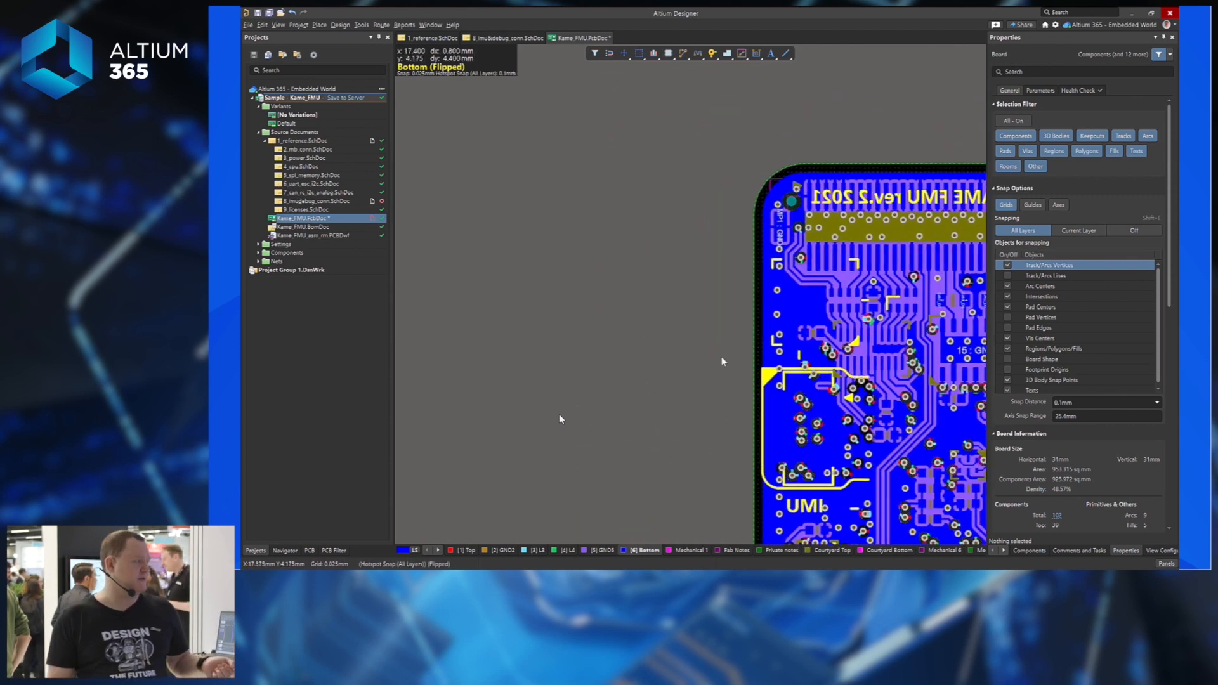
{"action": "right_click_drag", "start_coordinate": [723, 362], "coordinate": [640, 219]}
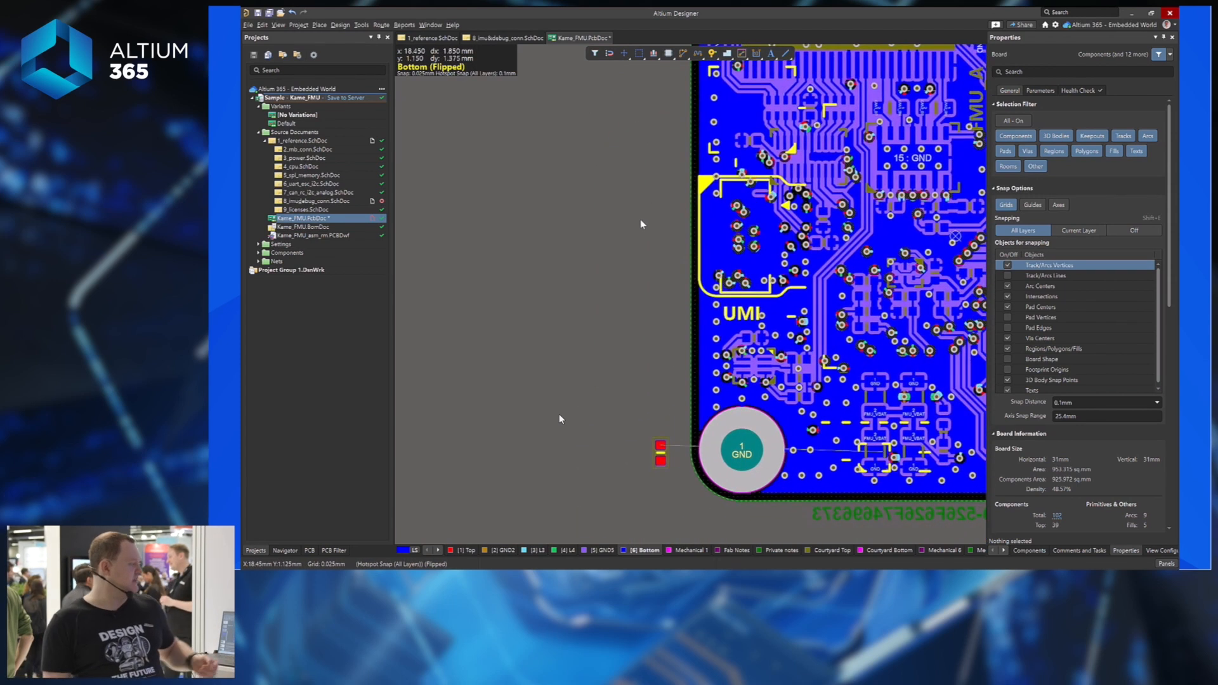
Drag C23 from outside the outline up toward the board's lower-left corner.
{"action": "left_click_drag", "start_coordinate": [661, 451], "coordinate": [626, 317]}
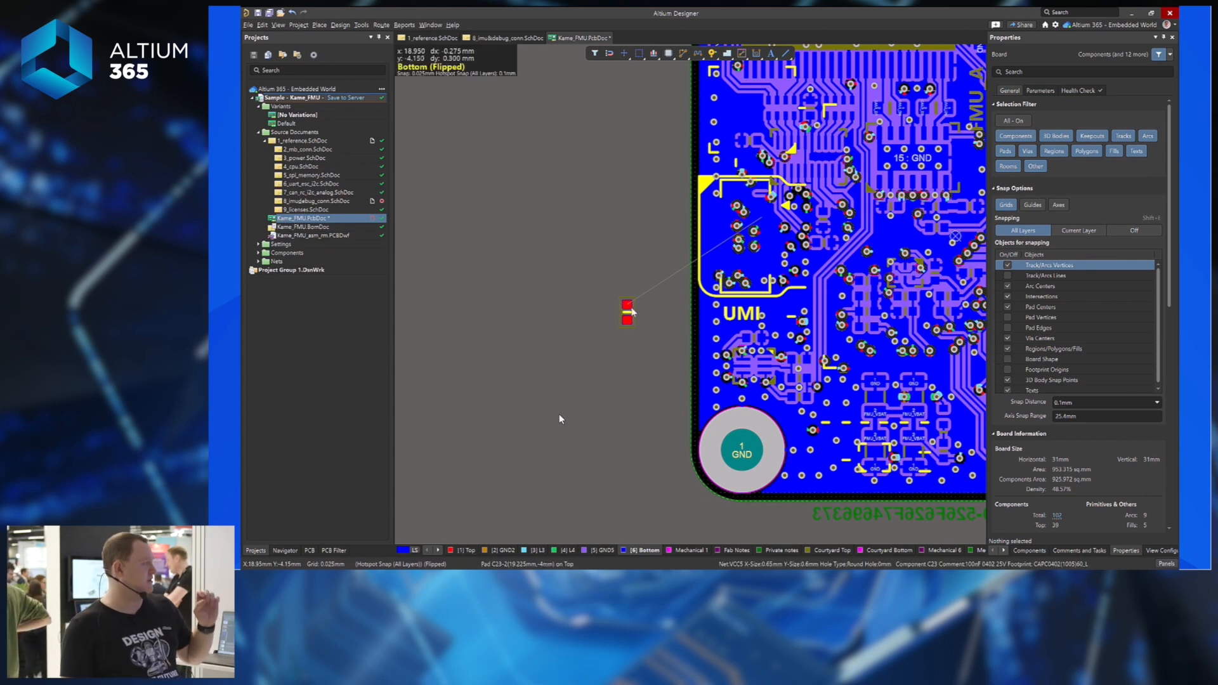
{"action": "left_click_drag", "start_coordinate": [632, 311], "coordinate": [638, 262]}
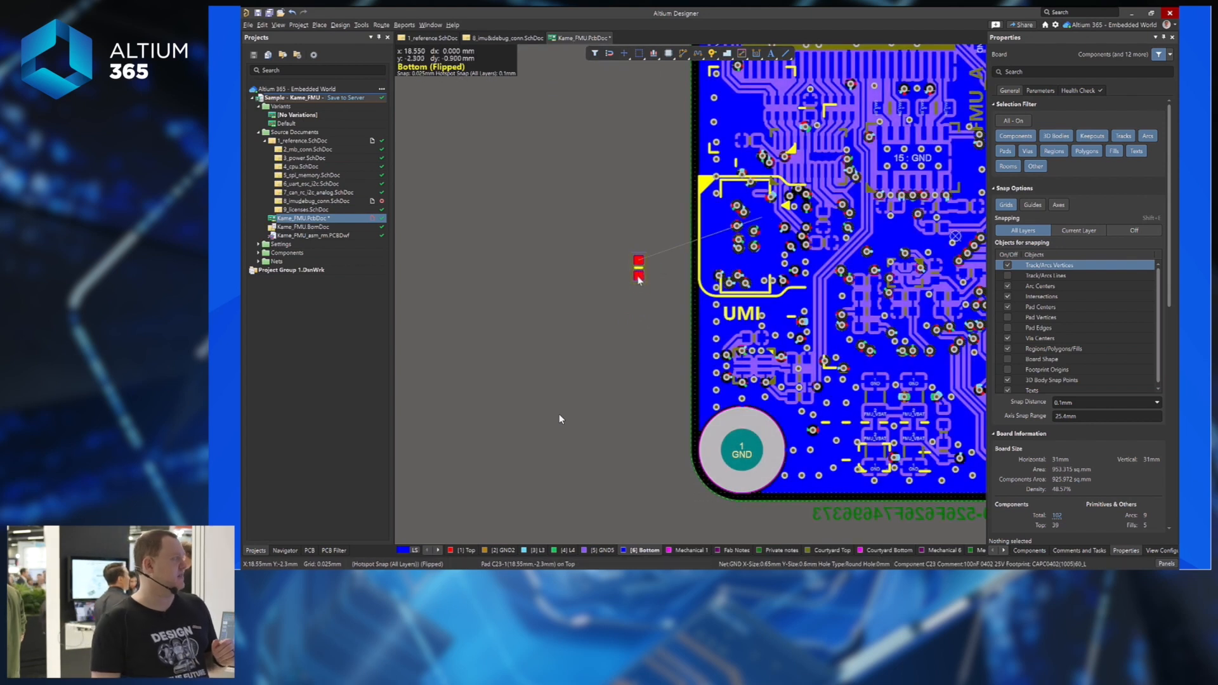
{"action": "left_click_drag", "start_coordinate": [639, 276], "coordinate": [666, 204]}
Flip C23 to the bottom layer, rotate it horizontal above the IMU label, and save Kame_FMU.PcbDoc.
{"action": "key", "text": "l"}
{"action": "scroll", "coordinate": [666, 204], "scroll_direction": "up", "scroll_amount": 3, "text": "ctrl"}
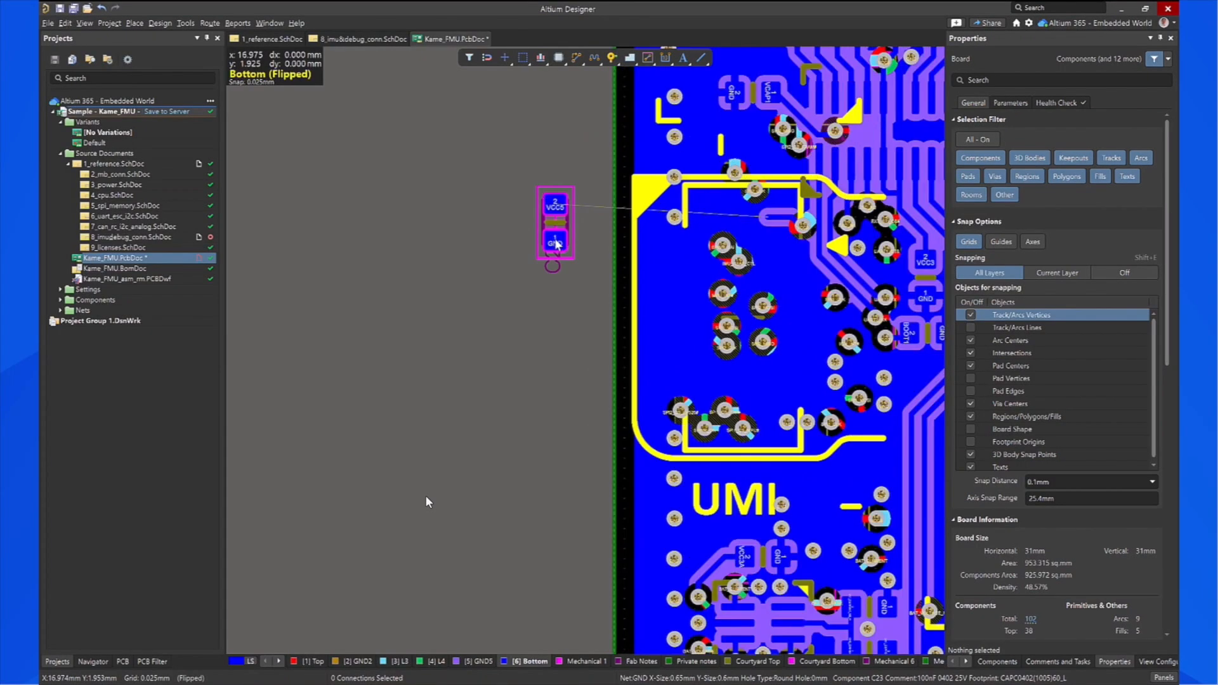
{"action": "scroll", "coordinate": [666, 174], "scroll_direction": "up", "scroll_amount": 1}
{"action": "left_click_drag", "start_coordinate": [561, 260], "coordinate": [768, 269]}
{"action": "key", "text": "space"}
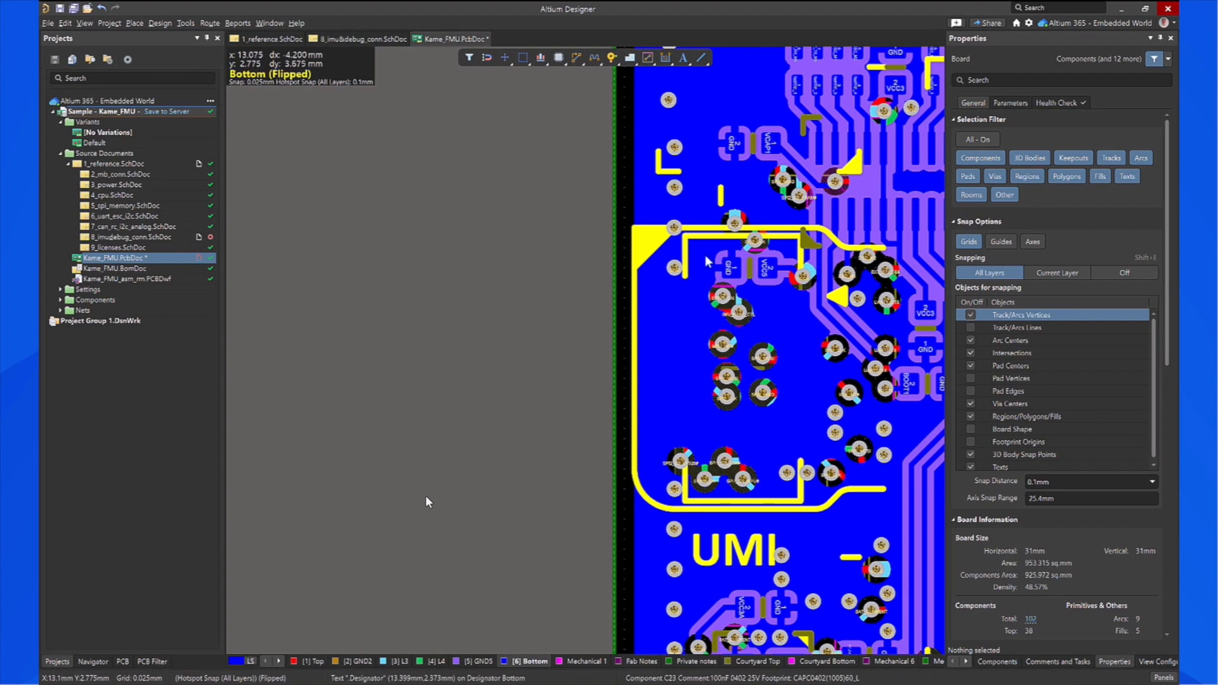
{"action": "left_click", "coordinate": [514, 321]}
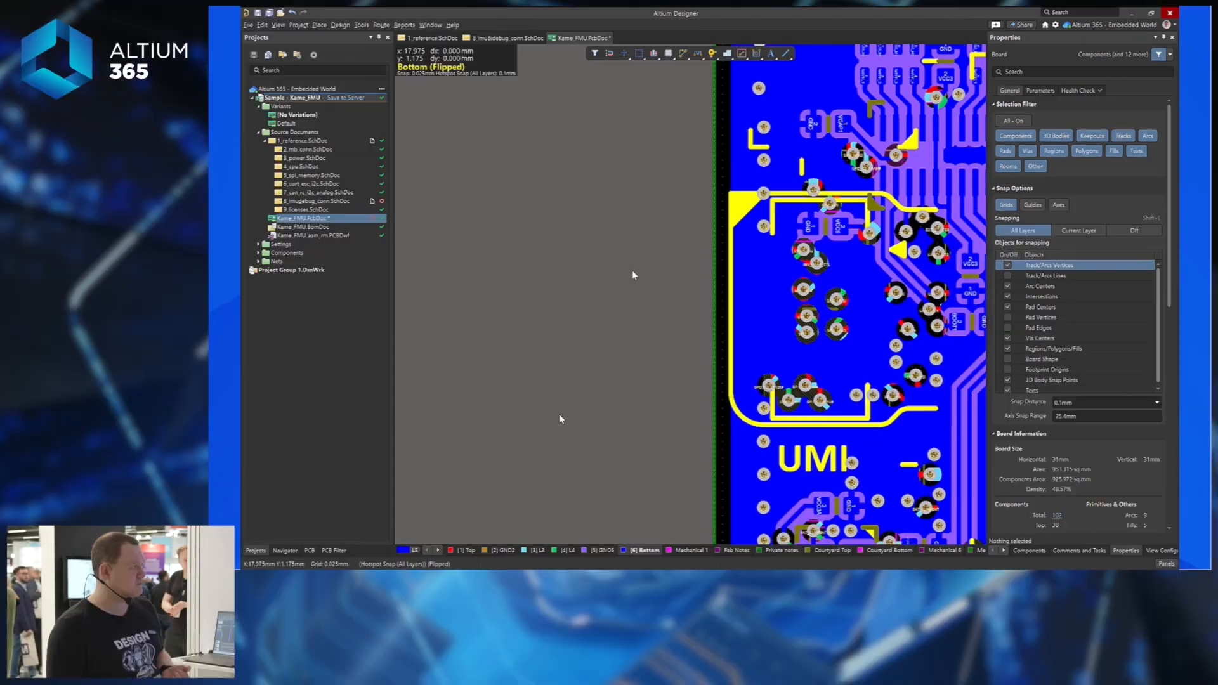
{"action": "key", "text": "ctrl+s"}
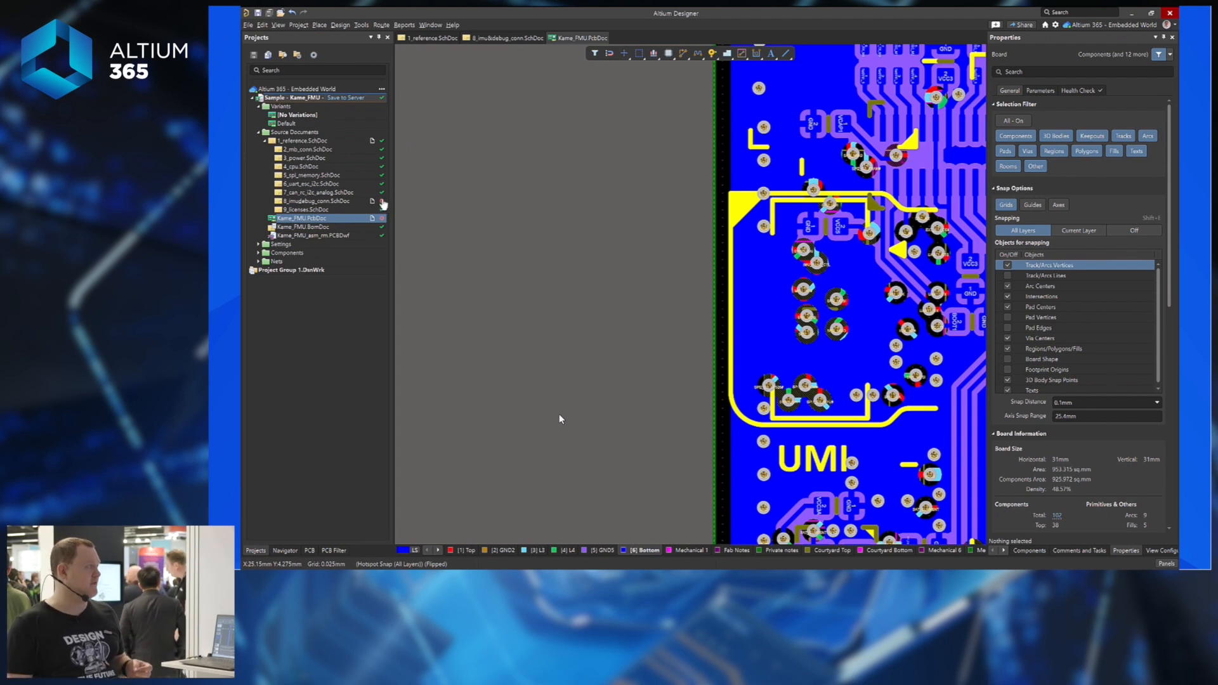
Commit 8_imu&debug_conn.SchDoc and Kame_FMU.PcbDoc to the server with comment 'added C23 100nF 0402 25V'.
{"action": "mouse_move", "coordinate": [383, 202]}
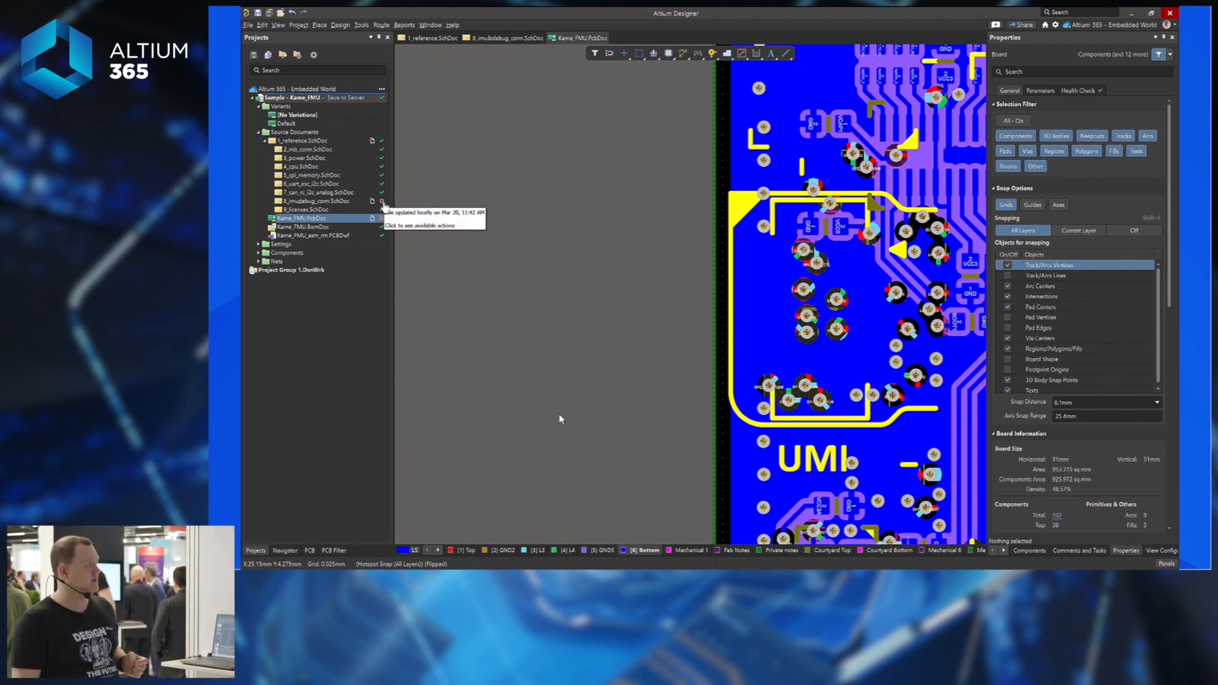
{"action": "left_click", "coordinate": [355, 99]}
{"action": "left_click", "coordinate": [640, 333]}
{"action": "type", "text": "added C23 100nF 0402 25"}
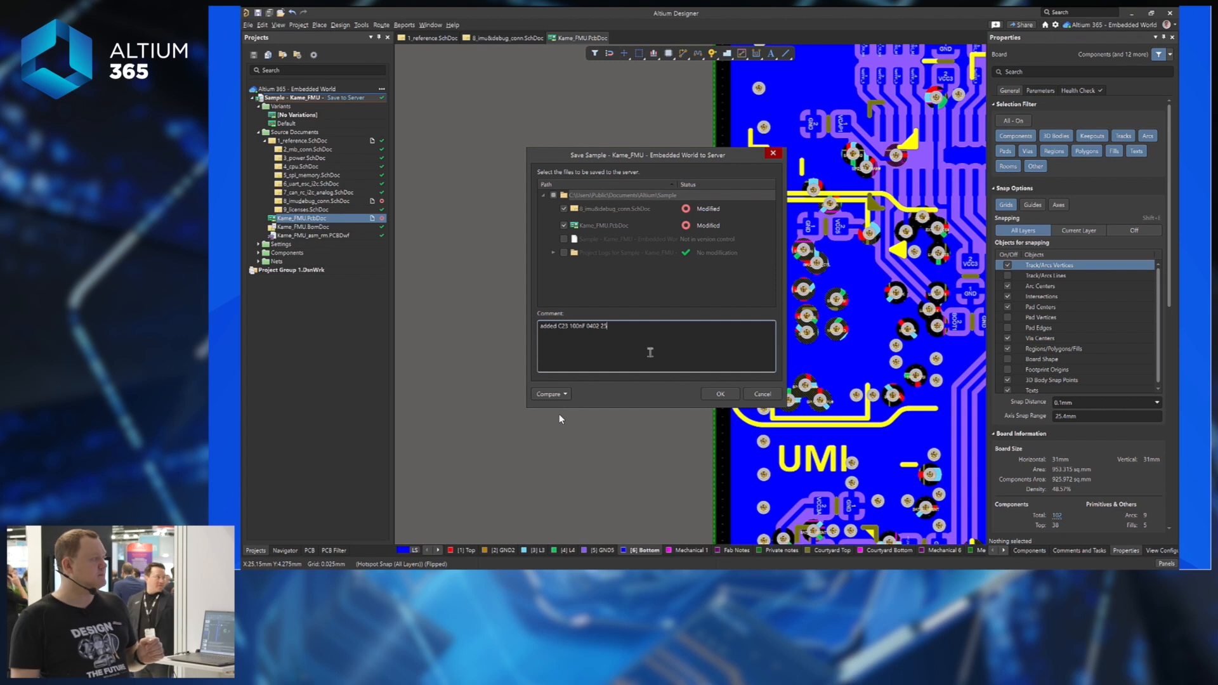
{"action": "type", "text": "V"}
{"action": "left_click", "coordinate": [732, 394]}
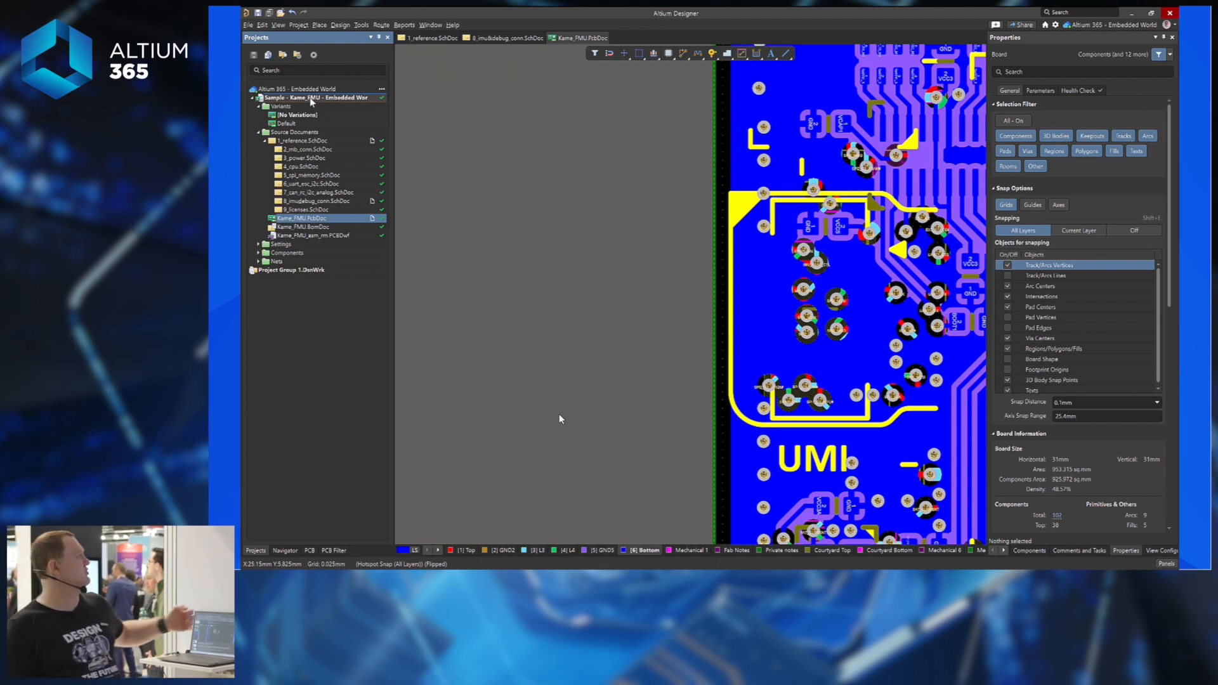
Open the project's history through History & Version Control > Show Project History.
{"action": "right_click", "coordinate": [311, 99]}
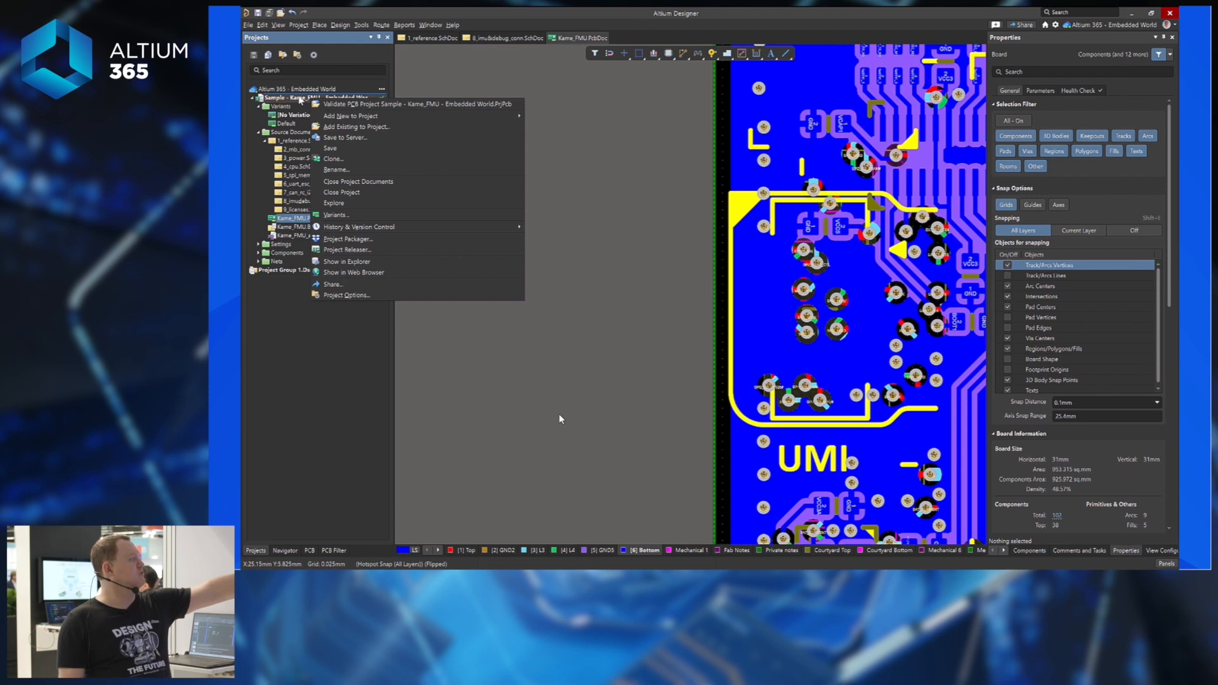
{"action": "mouse_move", "coordinate": [389, 233]}
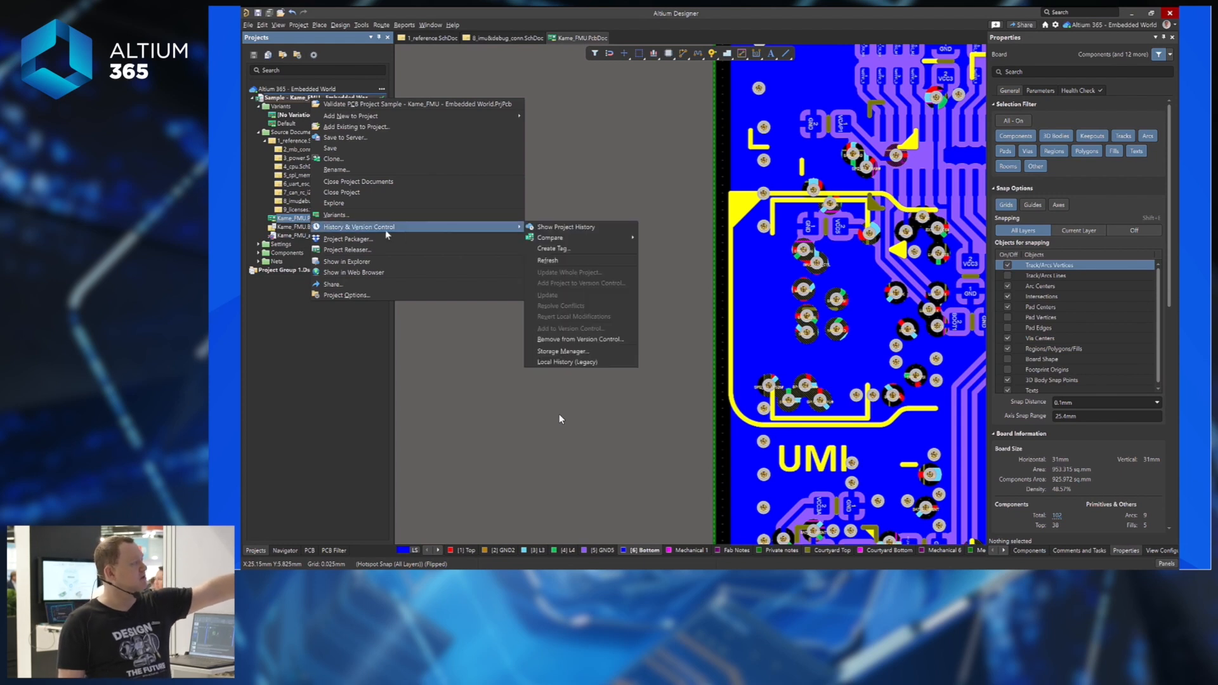
{"action": "left_click", "coordinate": [612, 229]}
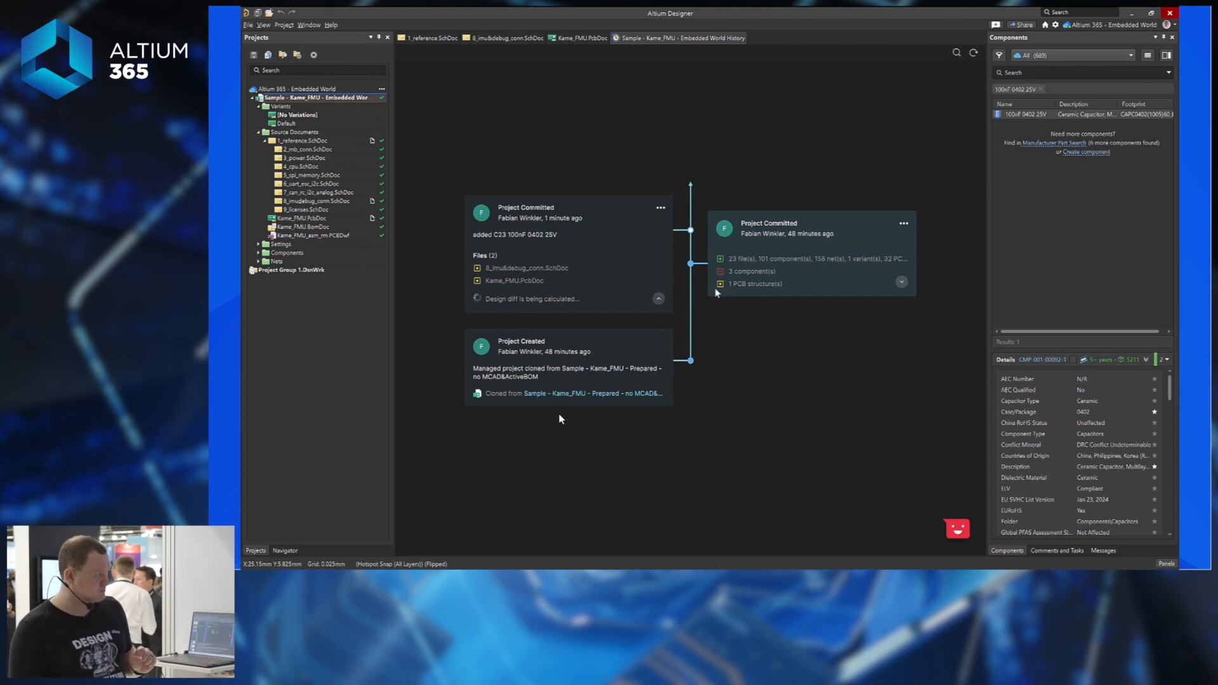
Try the latest commit's Compare > Schematic option against the previous commit.
{"action": "left_click", "coordinate": [661, 208]}
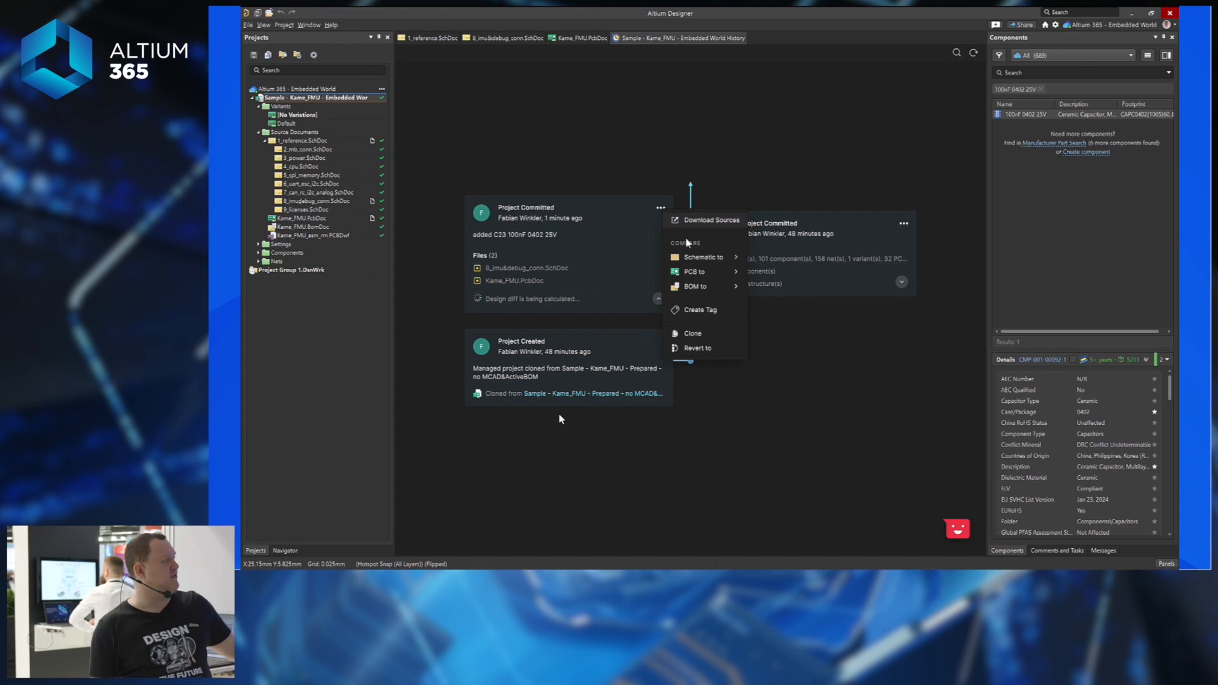
{"action": "mouse_move", "coordinate": [694, 258]}
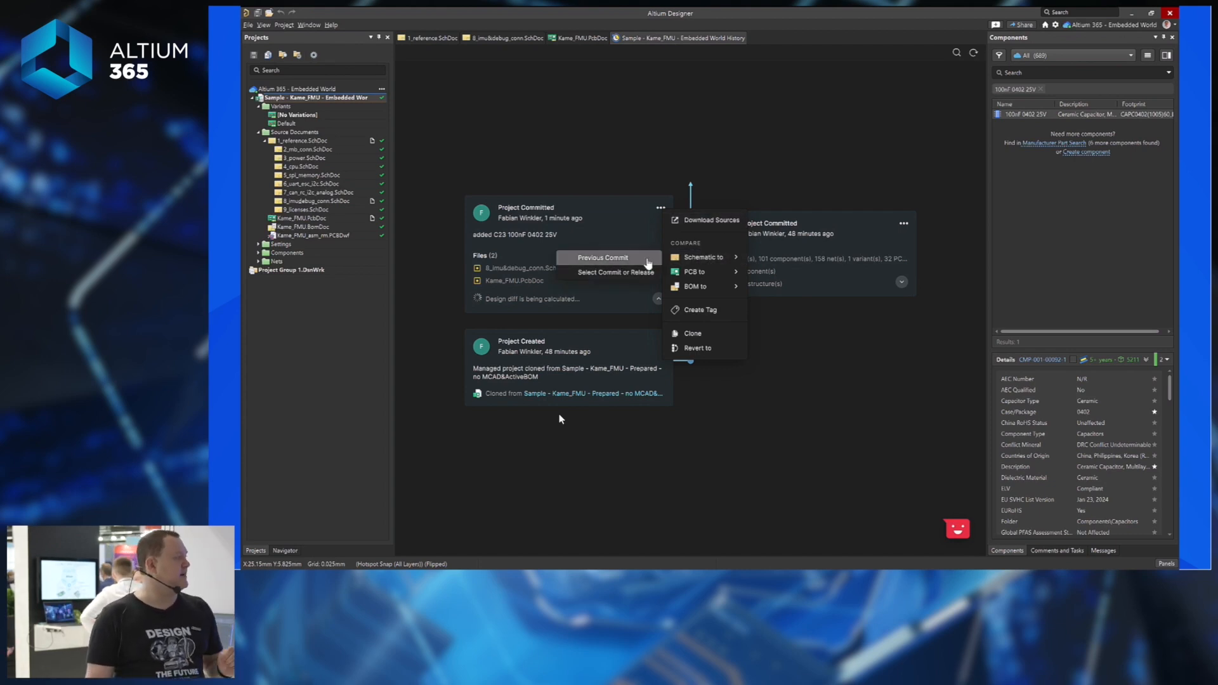
{"action": "left_click", "coordinate": [648, 264]}
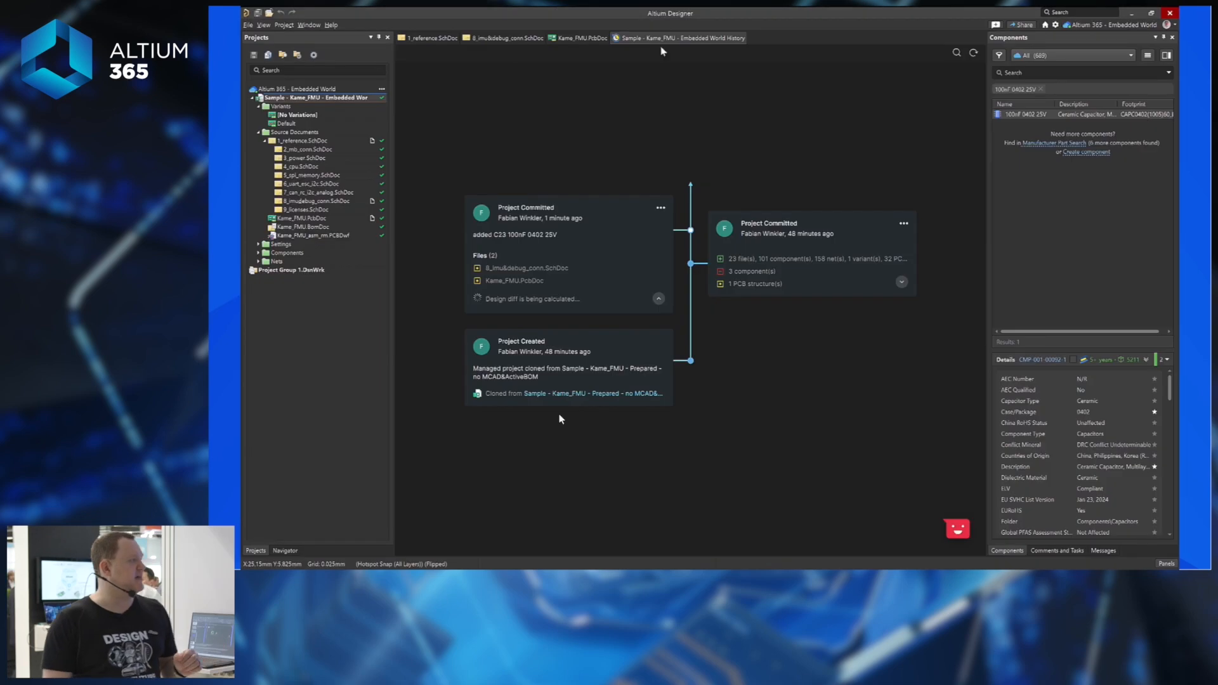
{"action": "left_click", "coordinate": [661, 207]}
{"action": "mouse_move", "coordinate": [706, 257]}
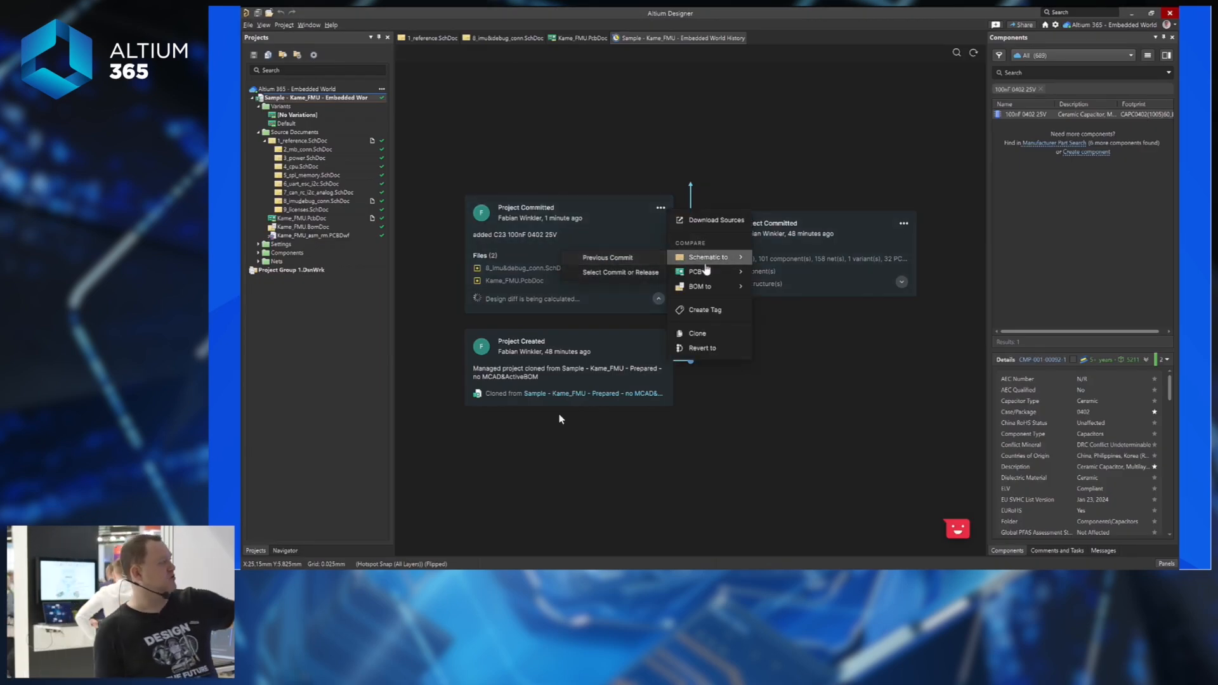
{"action": "mouse_move", "coordinate": [711, 290]}
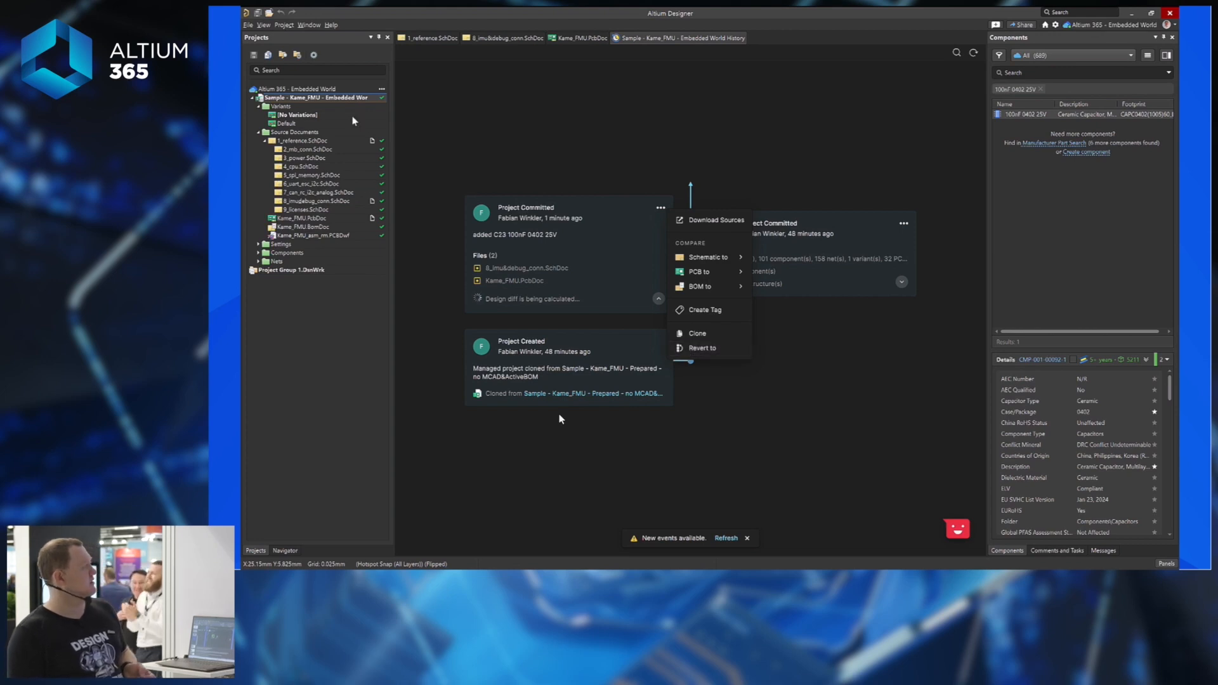
Refresh the history timeline and open the two commits' schematic comparison in Altium 365.
{"action": "left_click", "coordinate": [903, 224]}
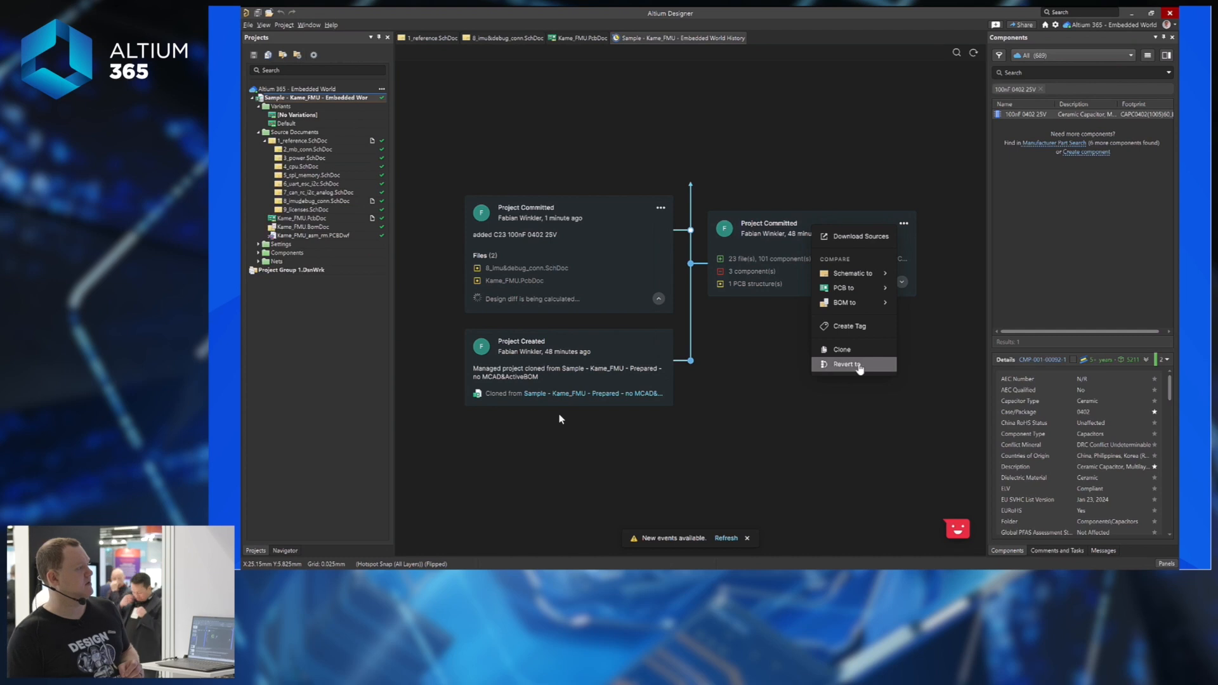
{"action": "left_click", "coordinate": [769, 394]}
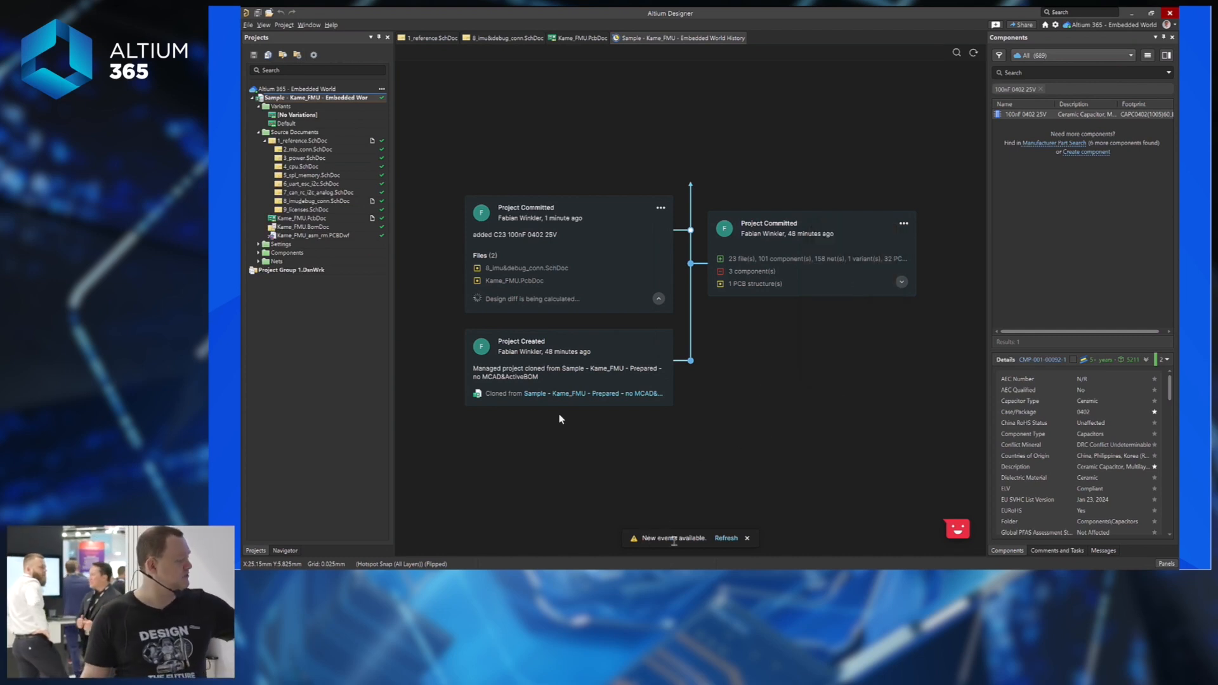
{"action": "left_click", "coordinate": [725, 539]}
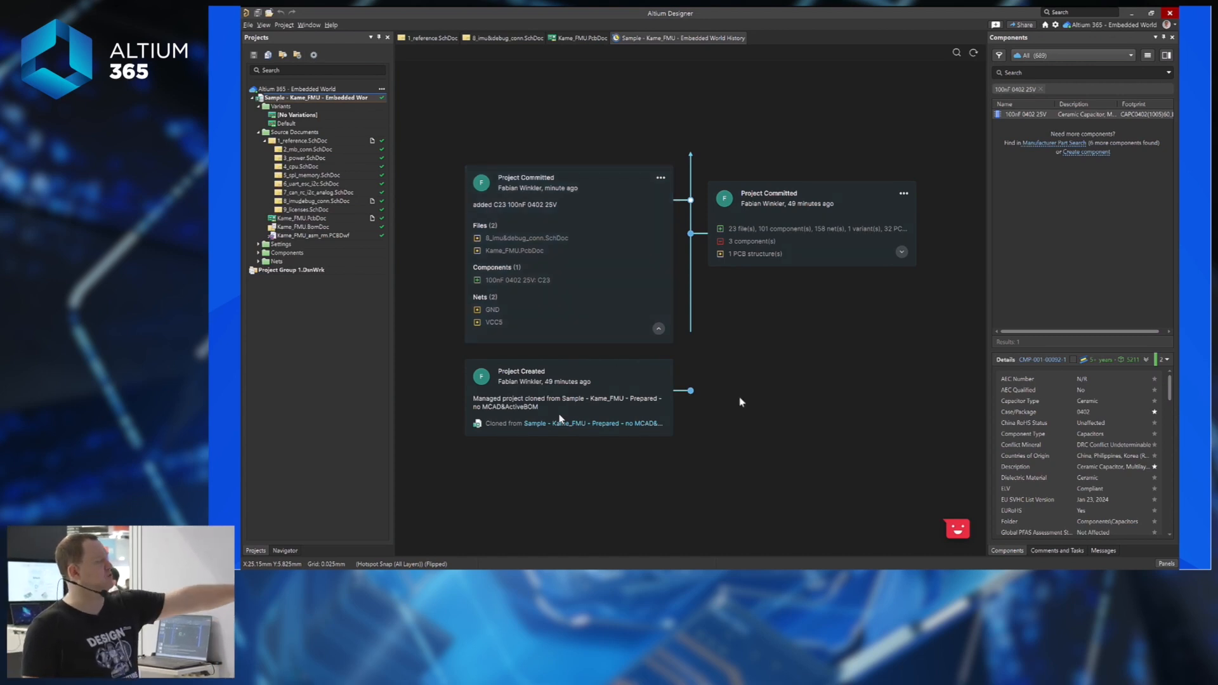
{"action": "left_click", "coordinate": [769, 579]}
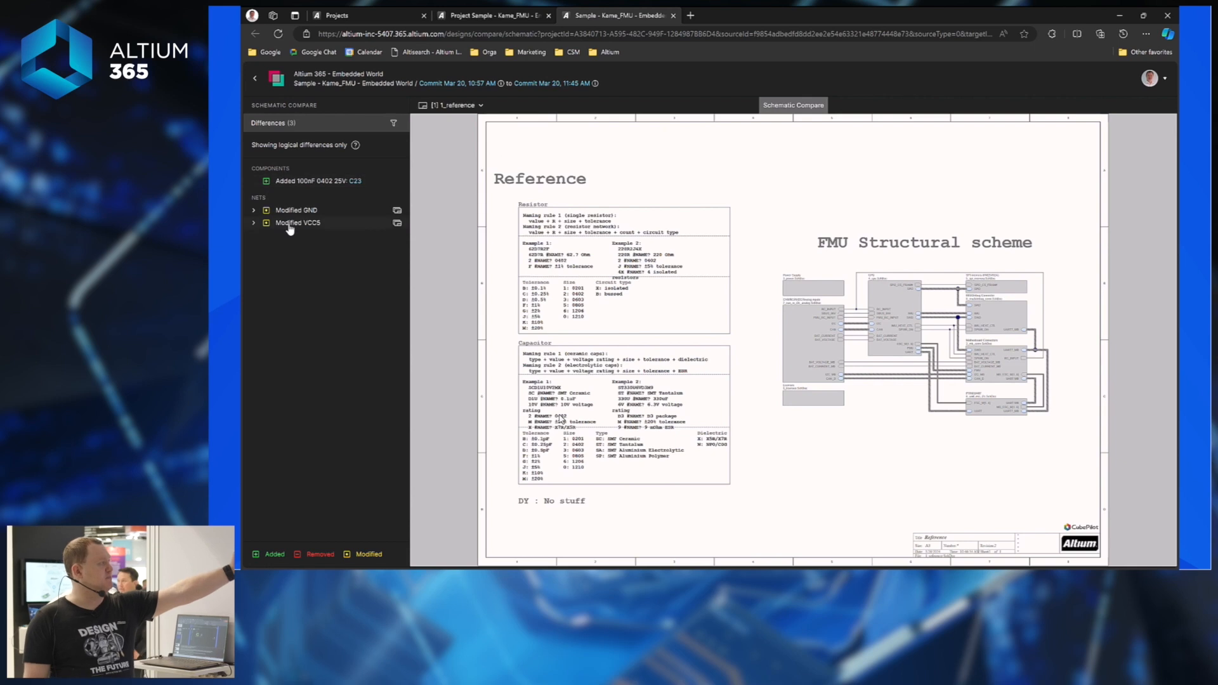
Locate the added C23 on its sheet from the Differences list, then return to Altium Designer's history.
{"action": "left_click", "coordinate": [279, 184]}
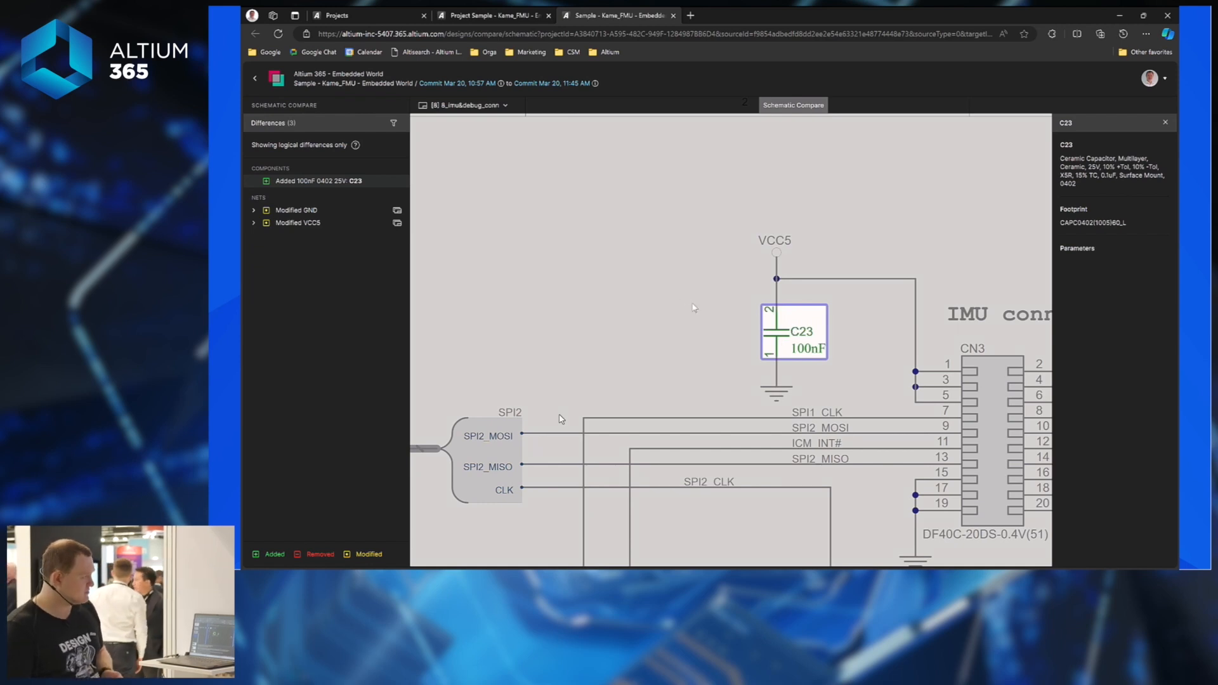
{"action": "mouse_move", "coordinate": [791, 577]}
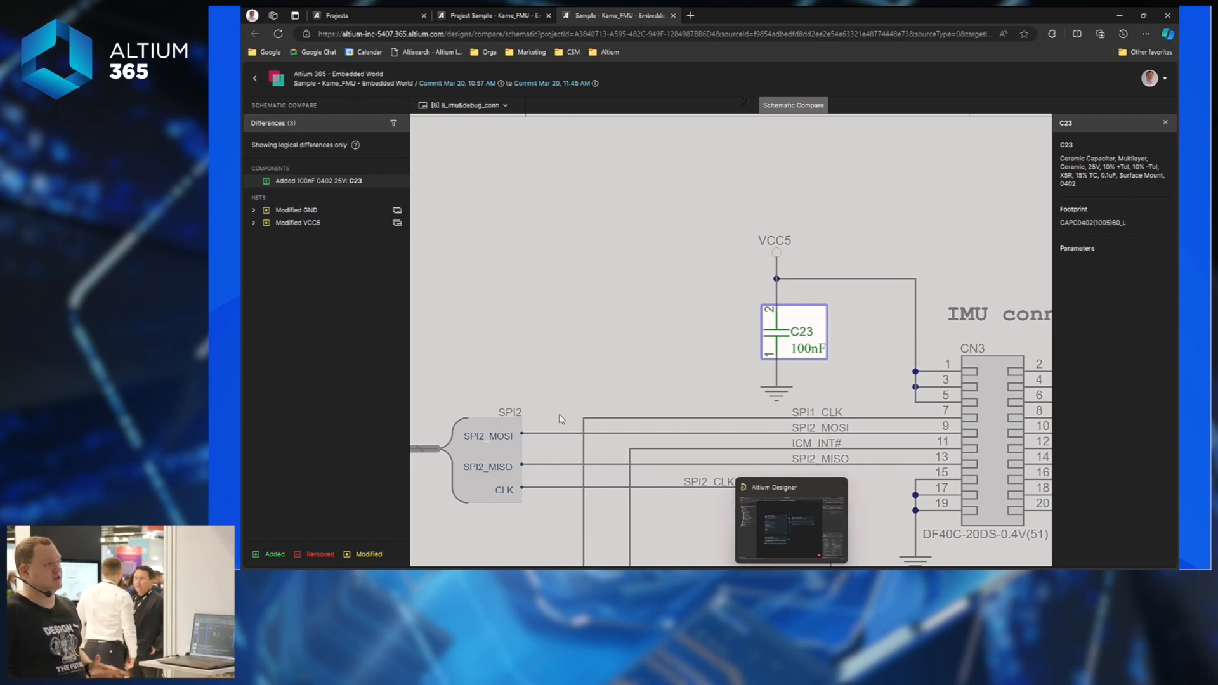
{"action": "left_click", "coordinate": [791, 522]}
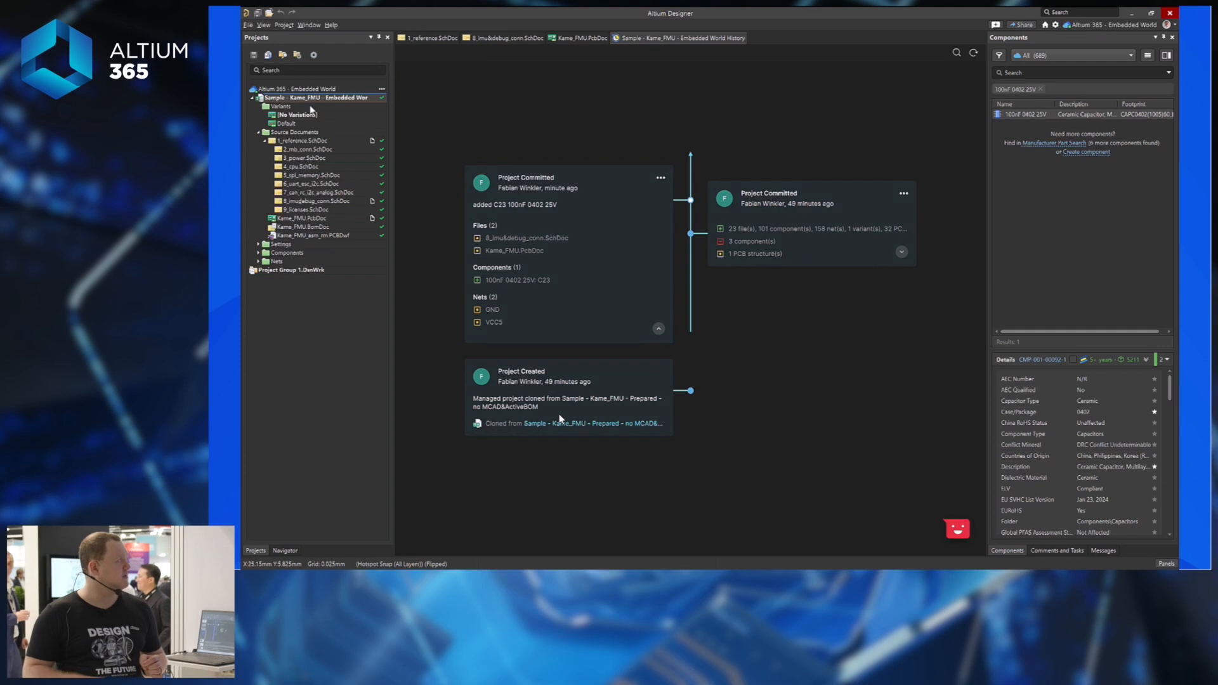
Open Project Releaser and expand Details for source, fabrication, and both assembly (No Variant, Default) sections.
{"action": "right_click", "coordinate": [341, 98]}
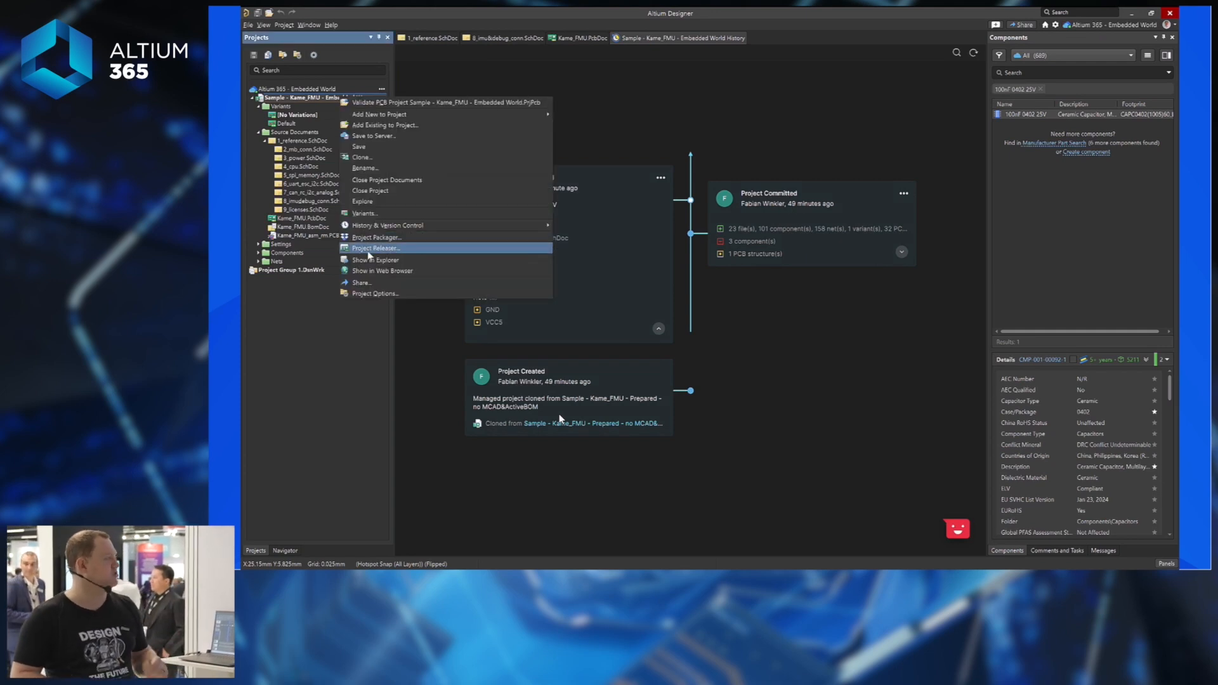
{"action": "left_click", "coordinate": [370, 250]}
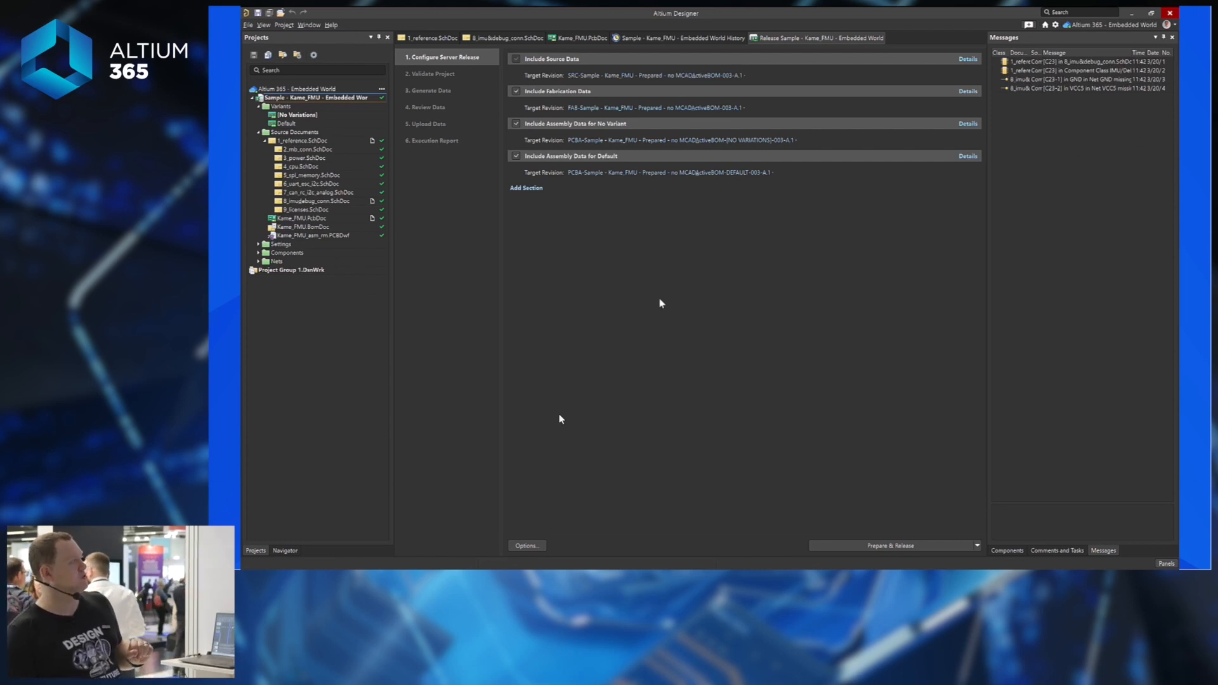
{"action": "left_click", "coordinate": [973, 66]}
{"action": "key", "text": "alt+Tab"}
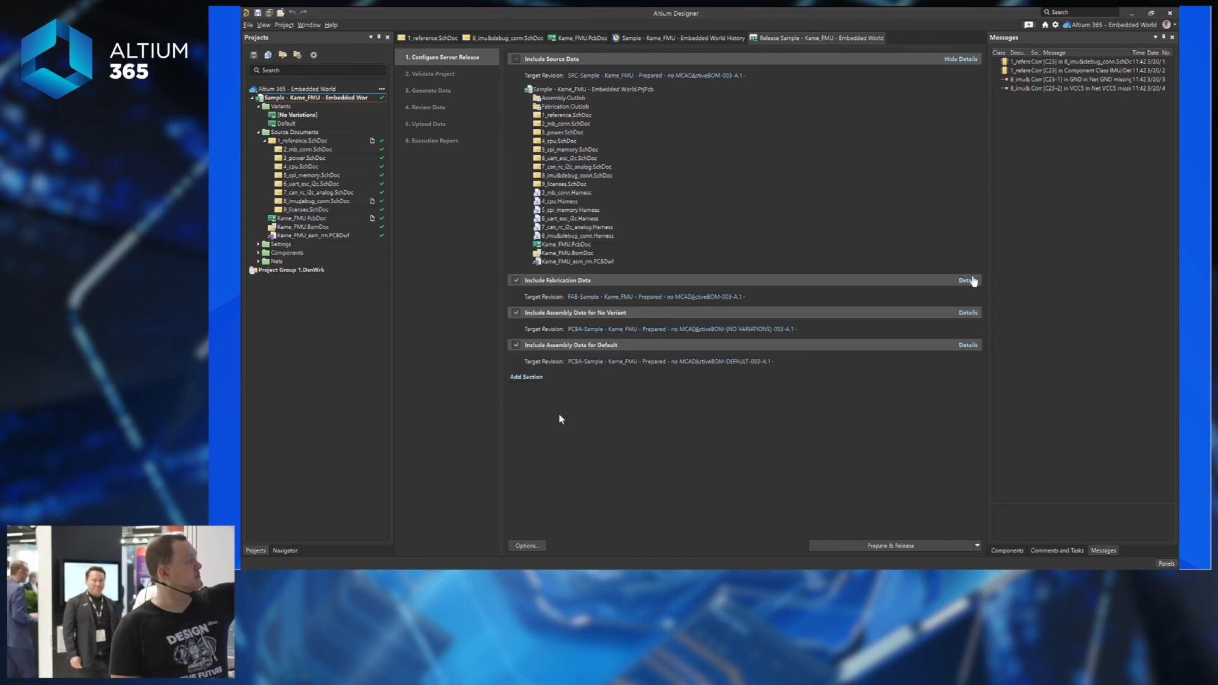
{"action": "left_click", "coordinate": [972, 281]}
{"action": "left_click", "coordinate": [969, 424]}
{"action": "left_click", "coordinate": [967, 516]}
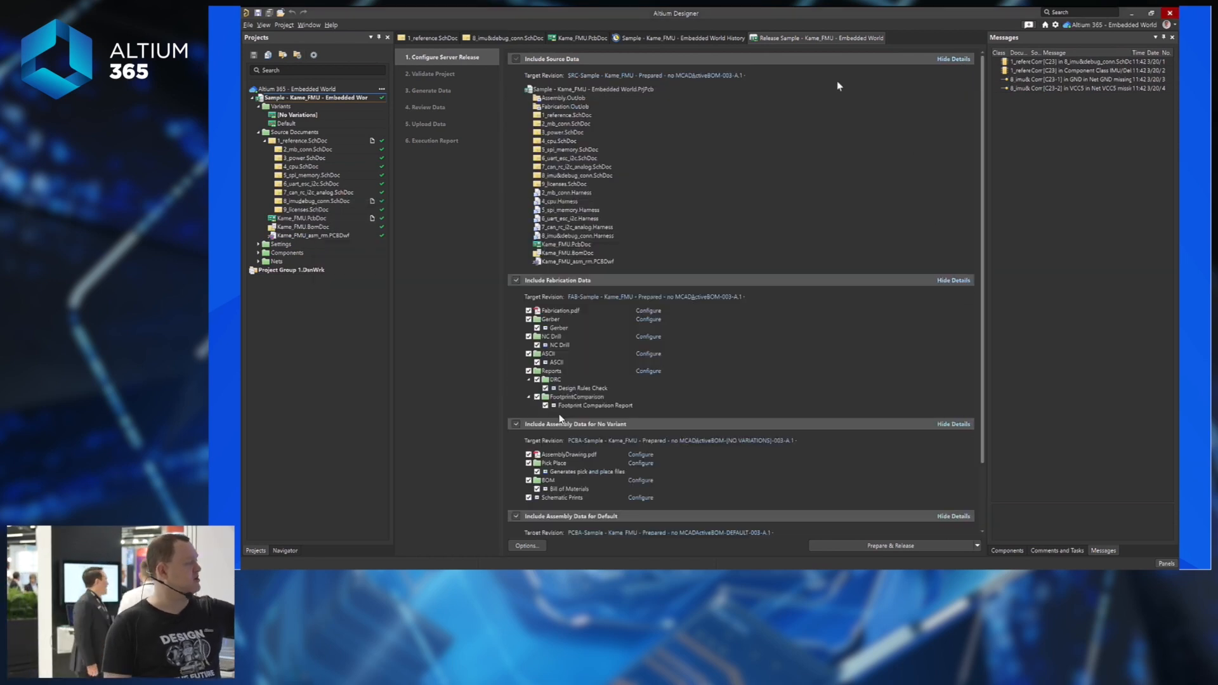
{"action": "scroll", "coordinate": [887, 296], "scroll_direction": "down", "scroll_amount": 3}
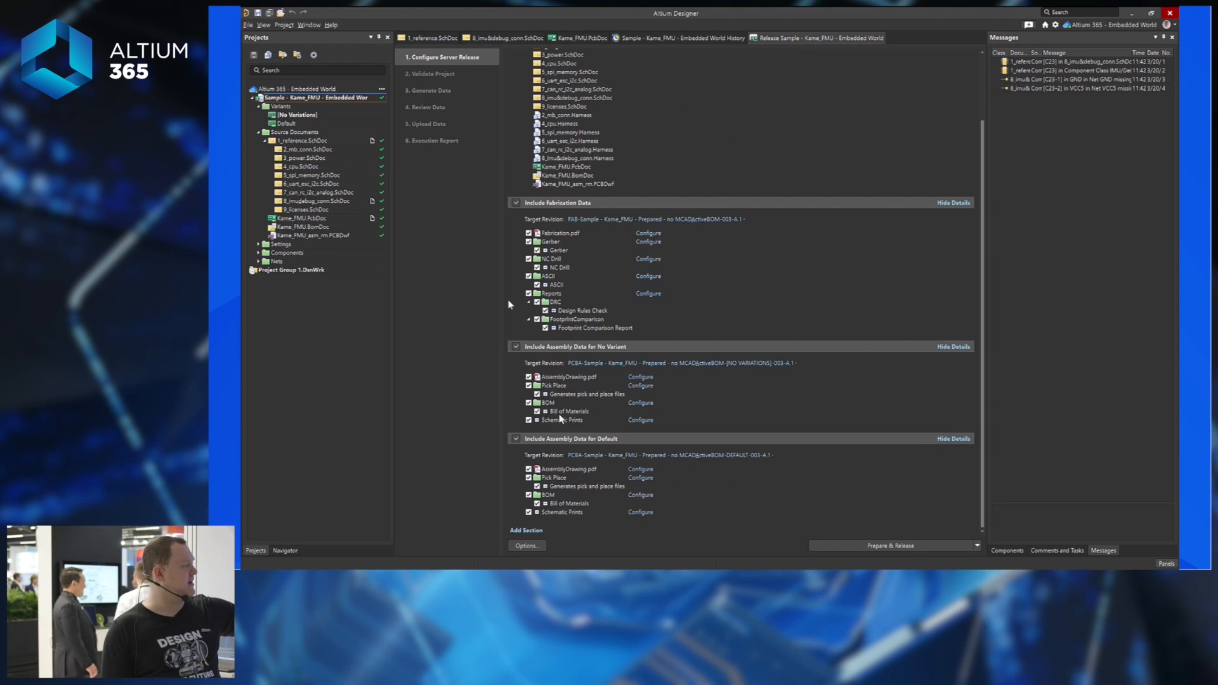
{"action": "scroll", "coordinate": [680, 187], "scroll_direction": "up", "scroll_amount": 3}
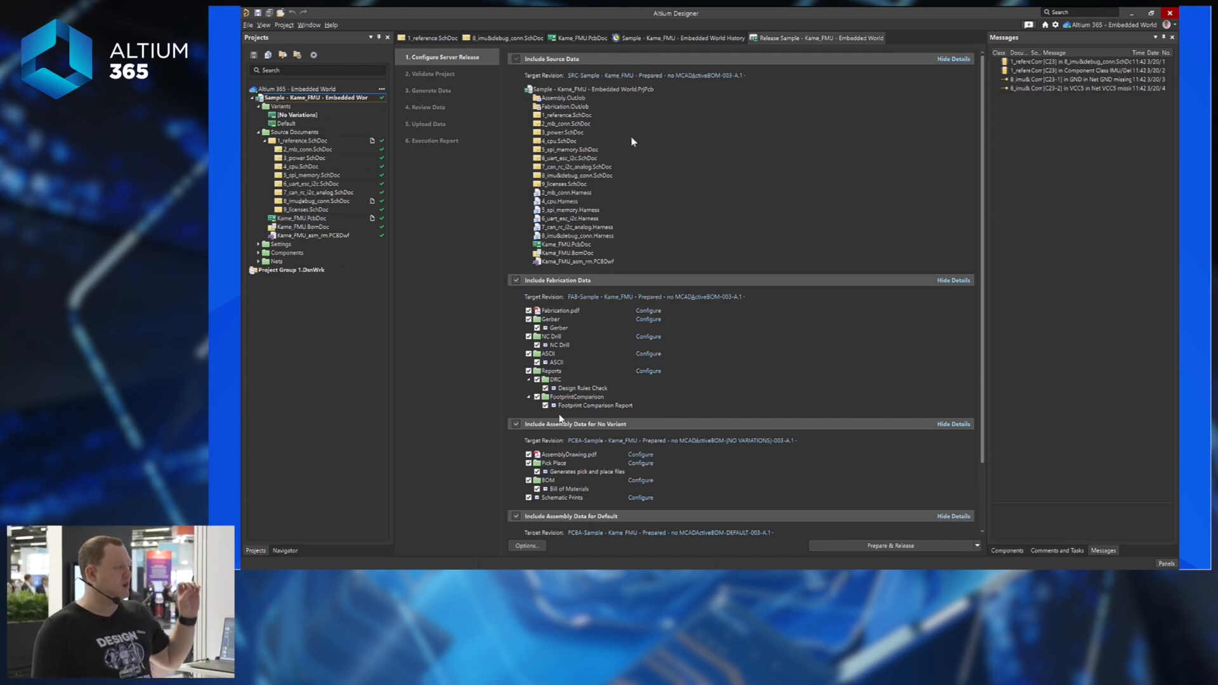
{"action": "scroll", "coordinate": [641, 184], "scroll_direction": "down", "scroll_amount": 3}
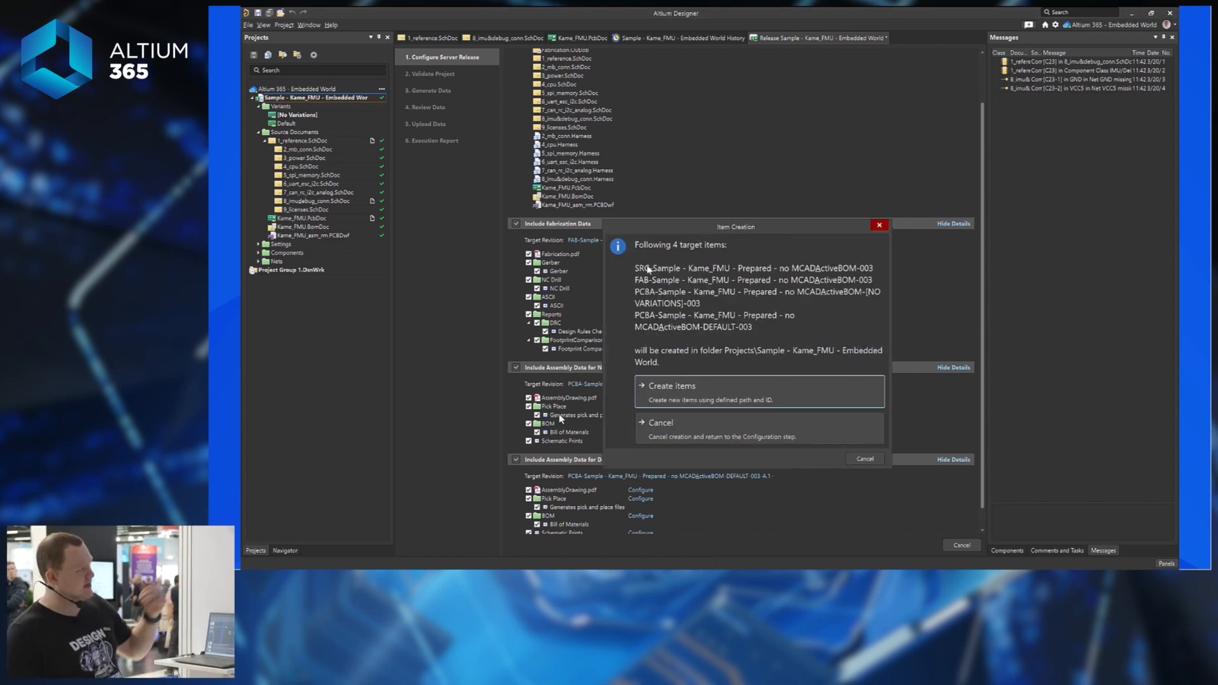
Create the four release items, committing and pushing local changes with the comment 'Release A.1'.
{"action": "left_click", "coordinate": [730, 386]}
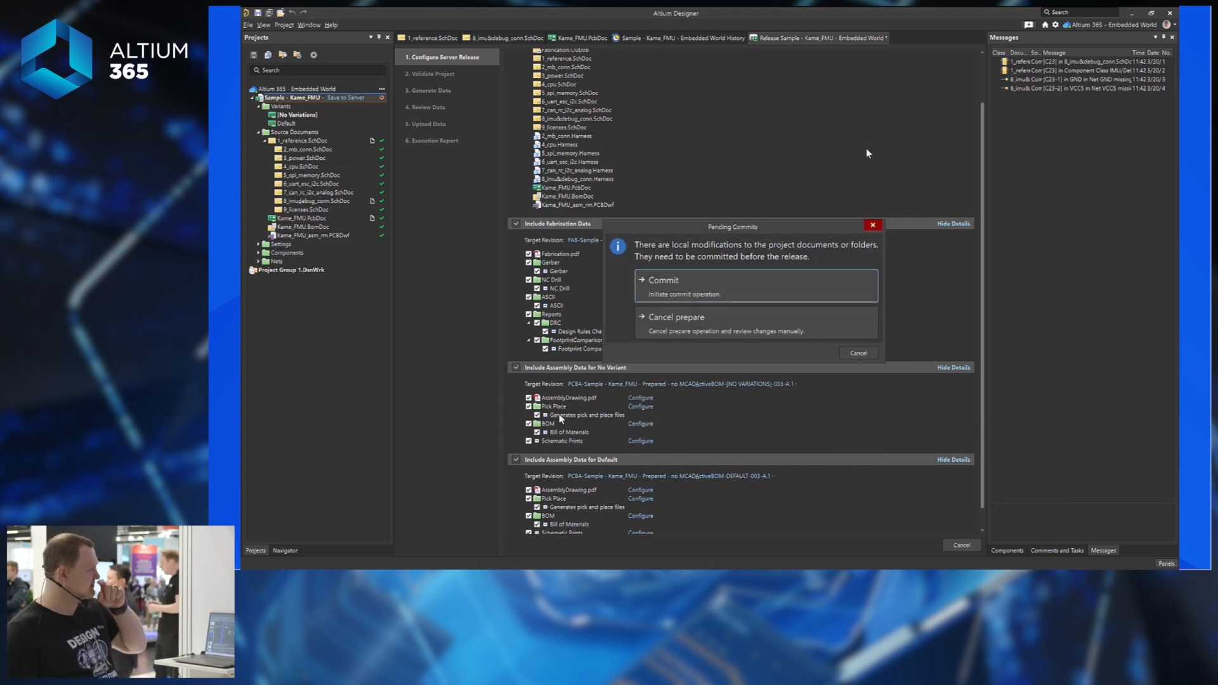
{"action": "left_click", "coordinate": [726, 293]}
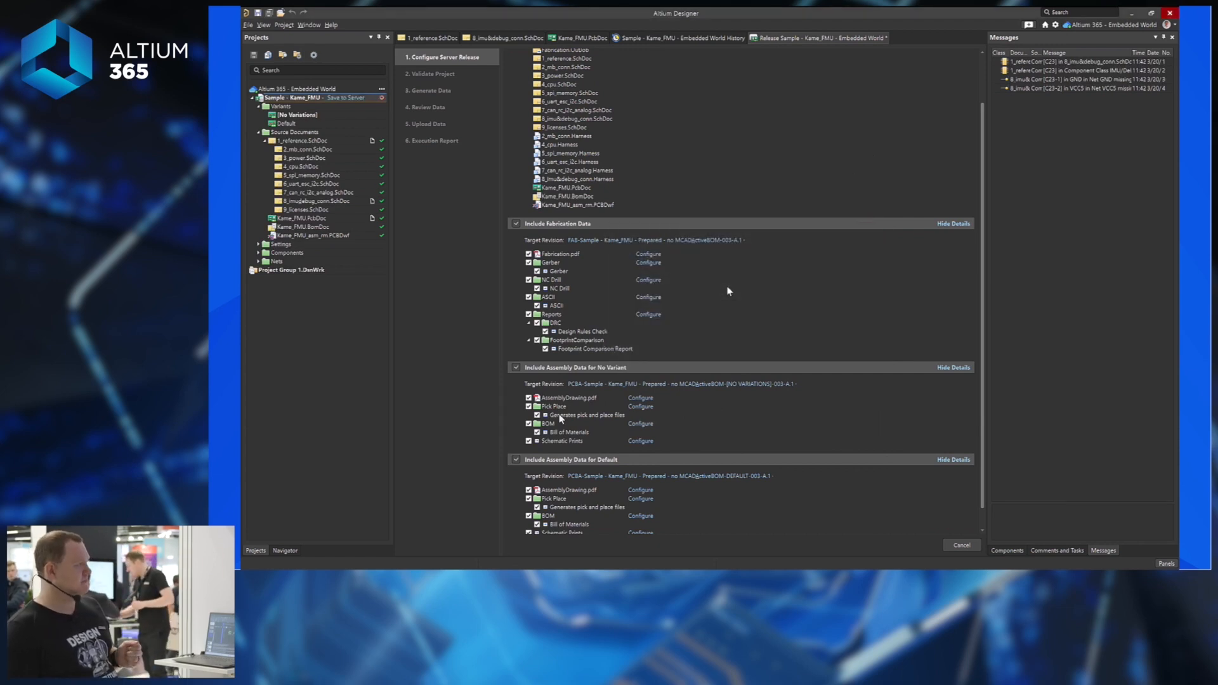
{"action": "left_click", "coordinate": [707, 417]}
{"action": "type", "text": "Release A.1"}
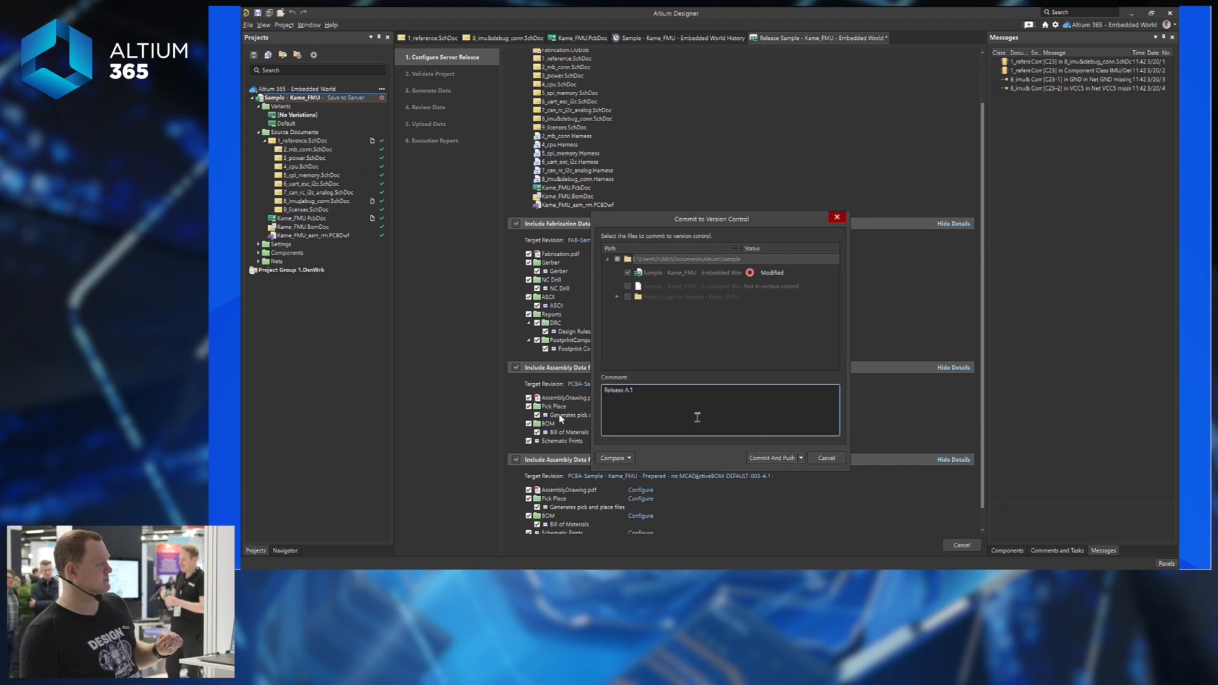
{"action": "left_click", "coordinate": [772, 458]}
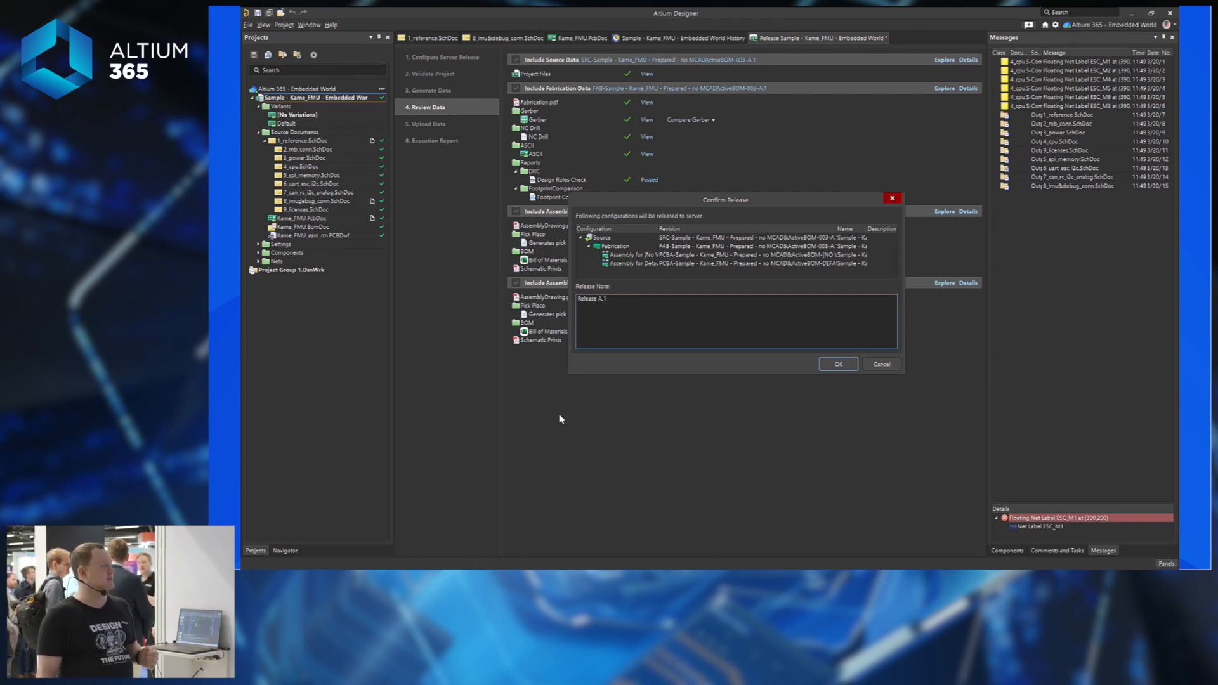
Confirm Release A.1 for upload, then switch to the Kame_FMU project in Altium 365.
{"action": "left_click", "coordinate": [838, 365]}
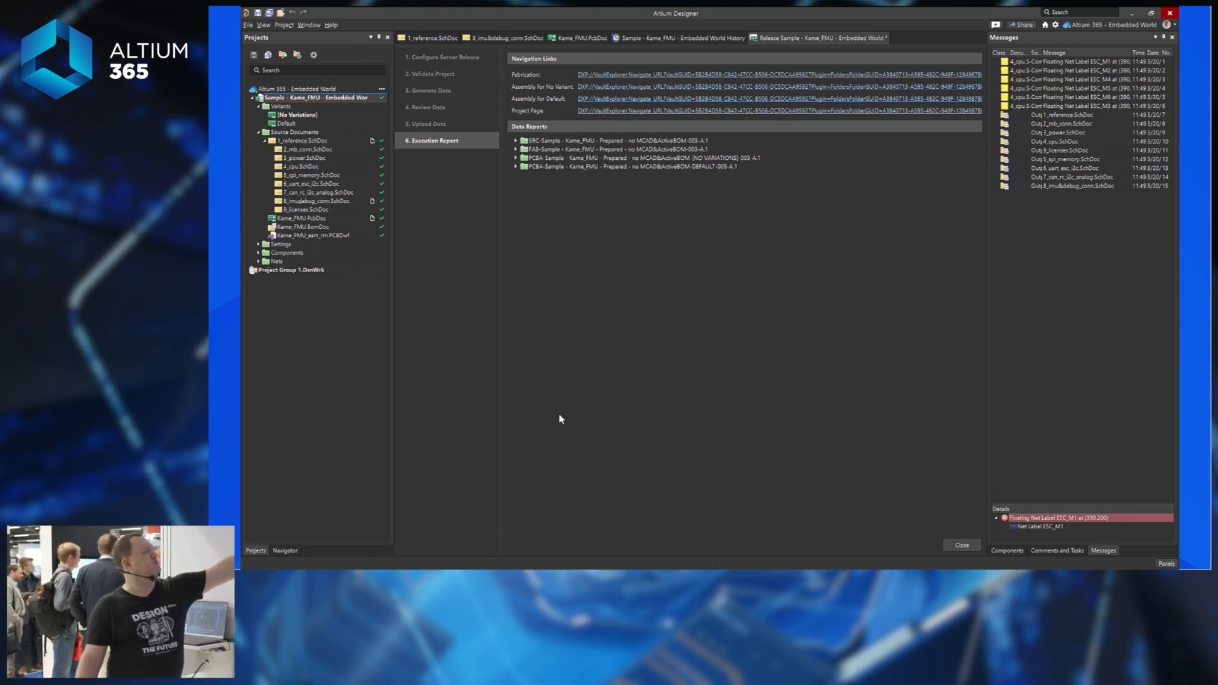
{"action": "key", "text": "alt+Tab"}
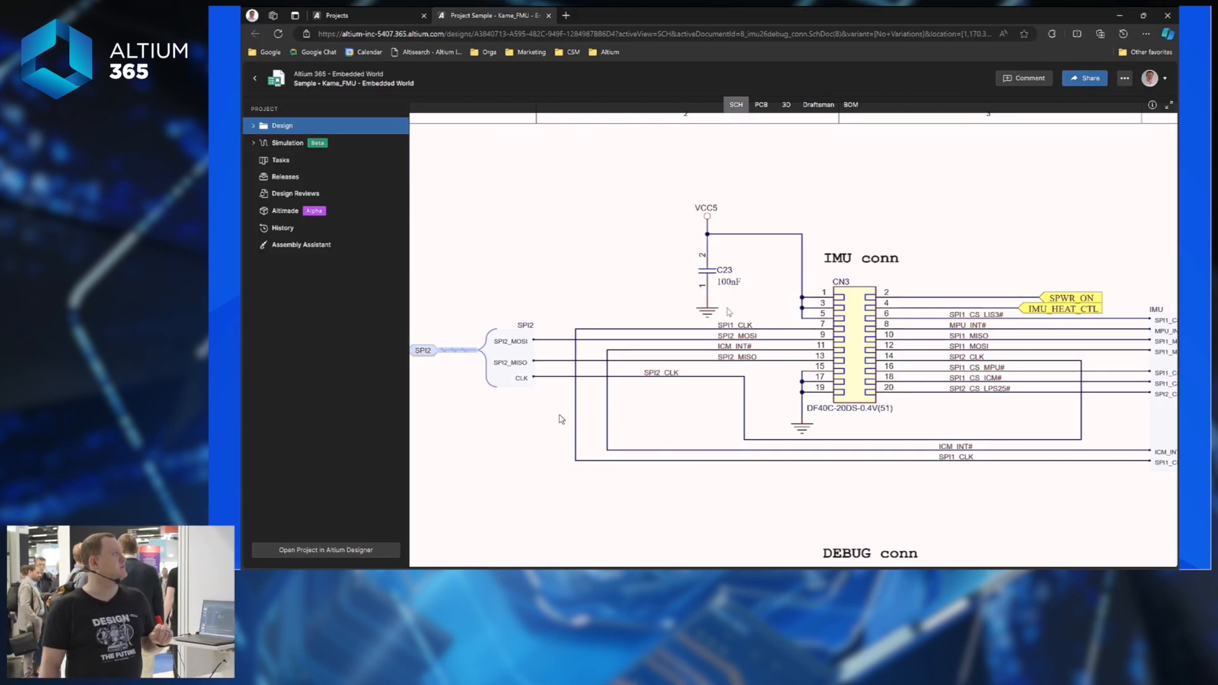
From Releases, show Release A.1's files and start Send to Manufacturer.
{"action": "key", "text": "ctrl+f"}
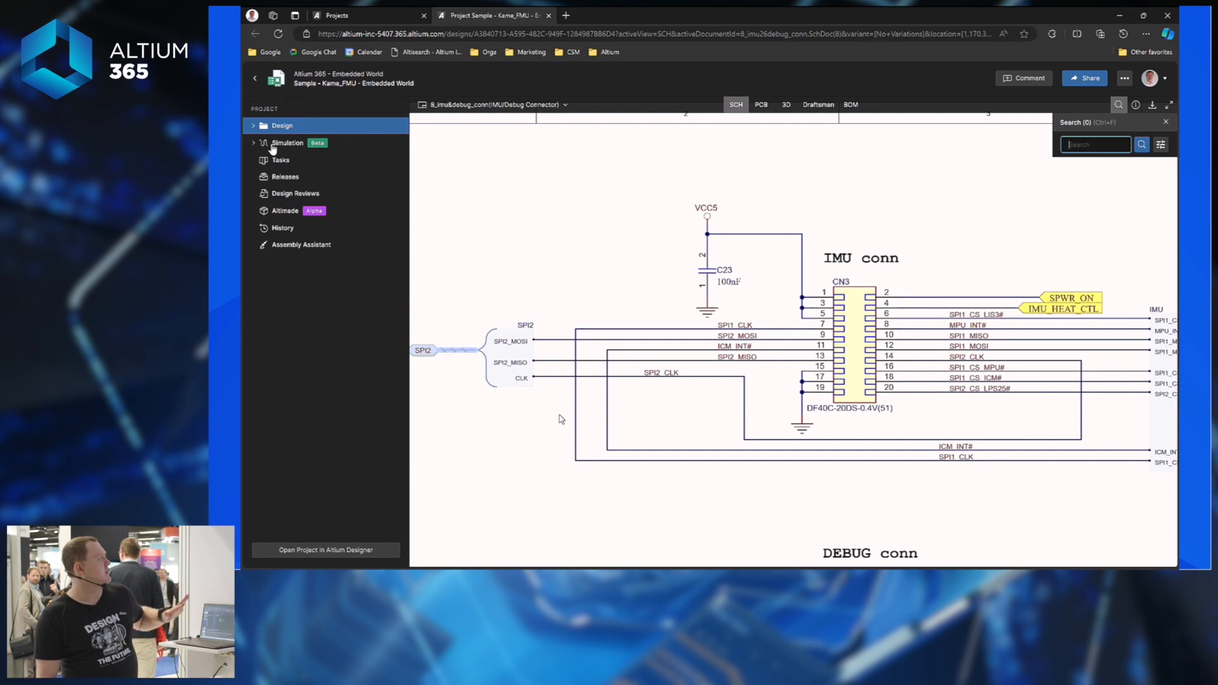
{"action": "left_click", "coordinate": [293, 181]}
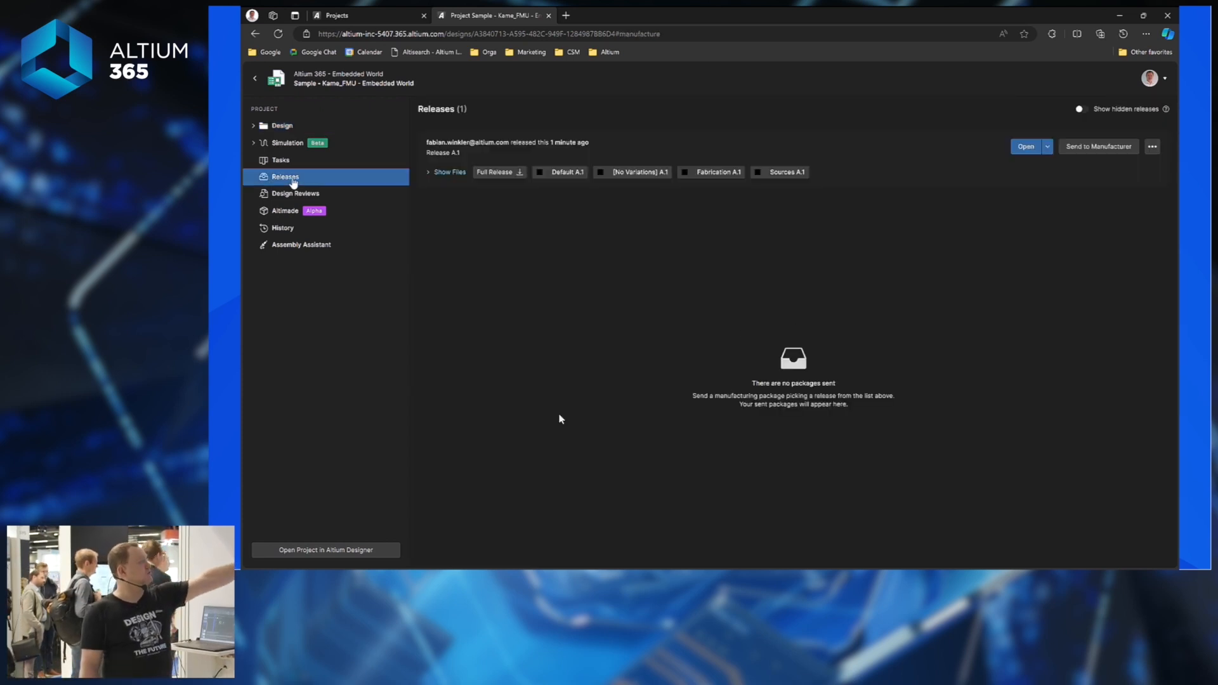
{"action": "left_click", "coordinate": [440, 175]}
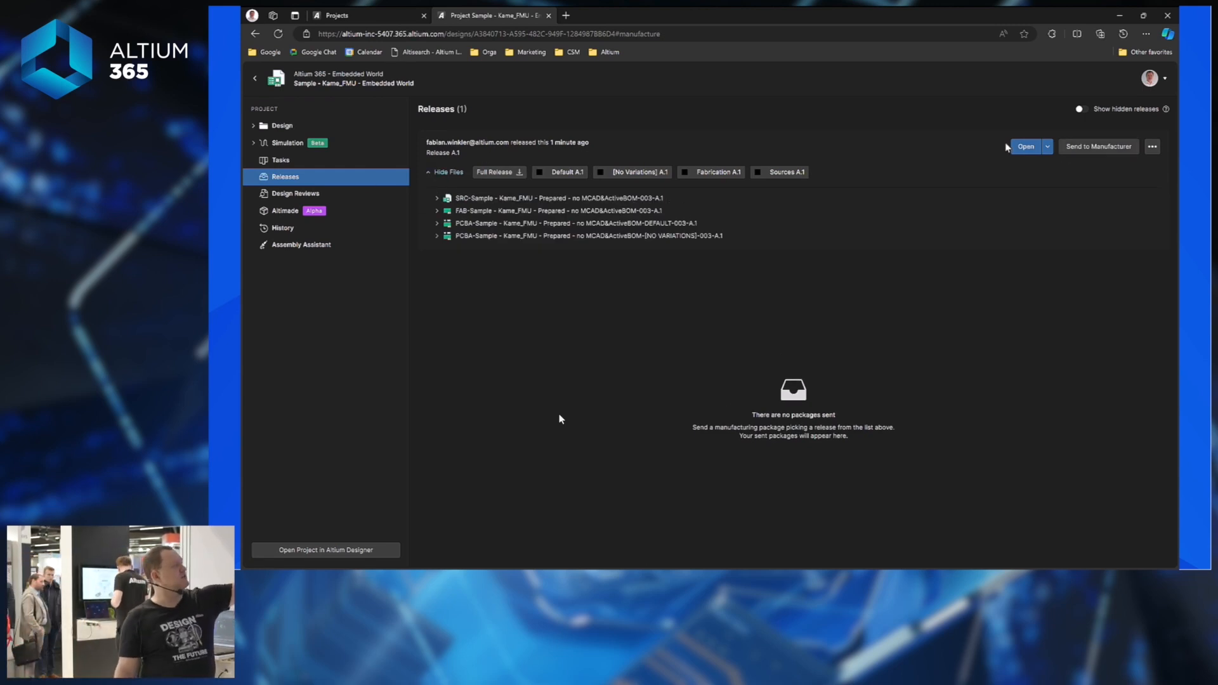
{"action": "left_click", "coordinate": [1099, 146]}
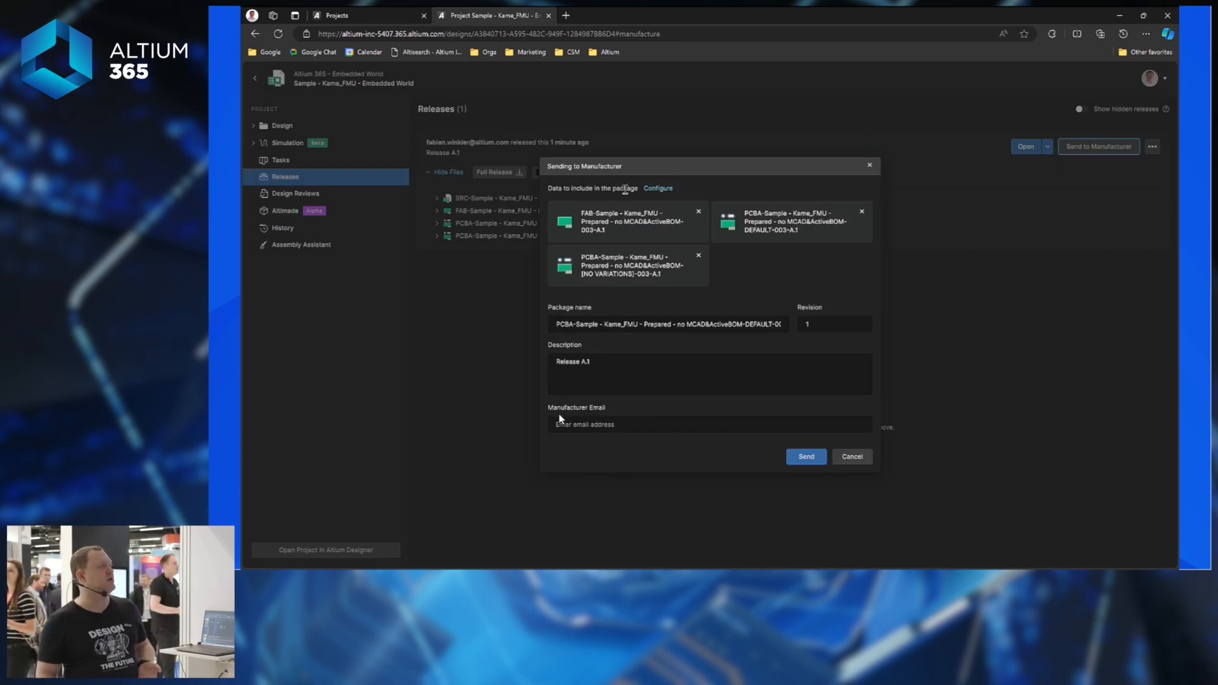
Limit the Release A.1 package to the FAB files, excluding both PCBA assembly packages.
{"action": "left_click", "coordinate": [665, 190]}
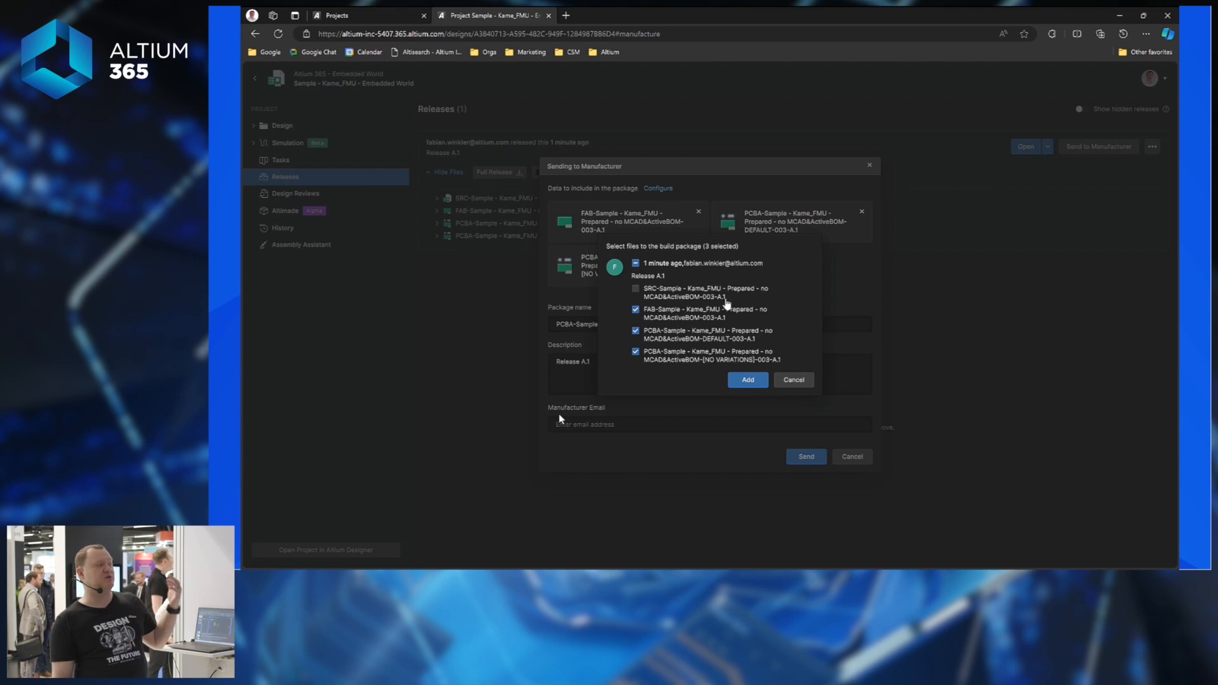
{"action": "left_click", "coordinate": [635, 331]}
{"action": "left_click", "coordinate": [636, 352]}
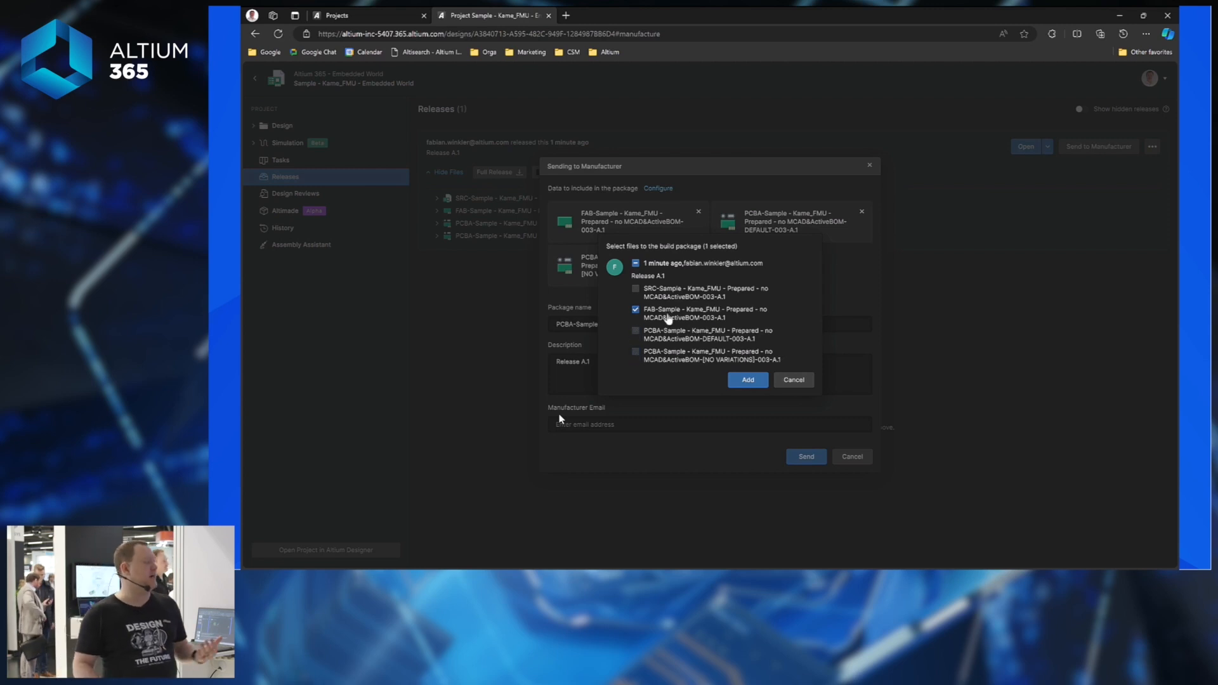
{"action": "left_click", "coordinate": [746, 380]}
Enter the manufacturer's e-mail address and send the fabrication package.
{"action": "left_click", "coordinate": [601, 403]}
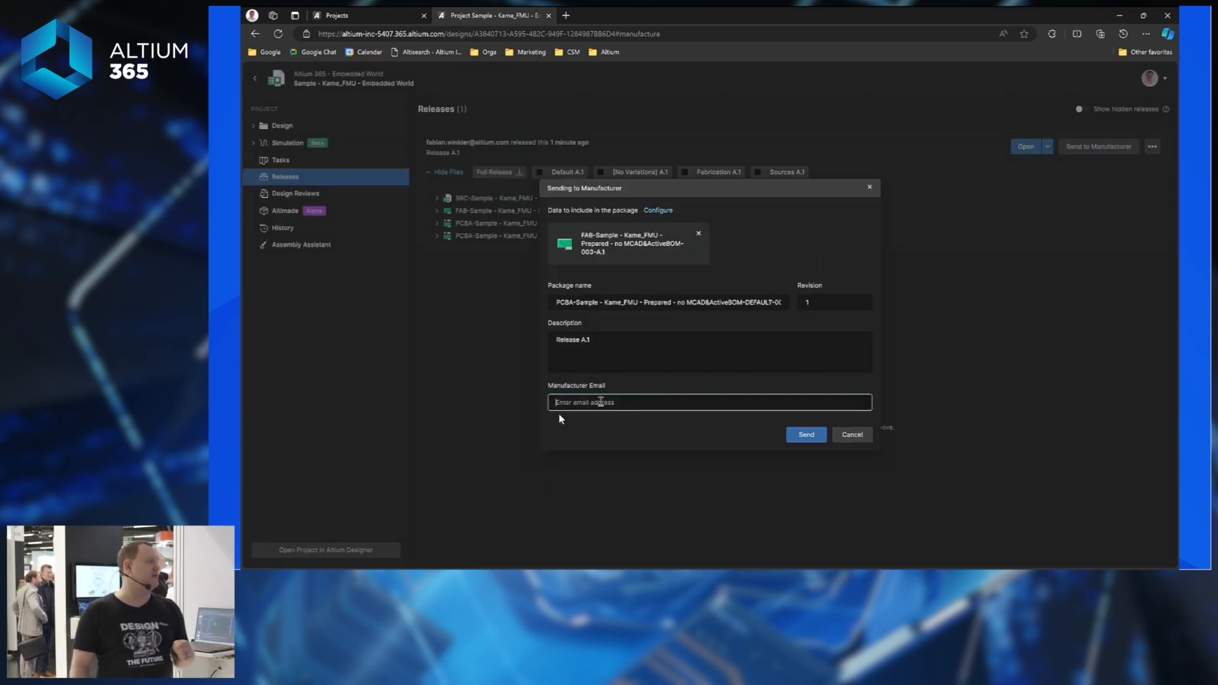
{"action": "type", "text": "f"}
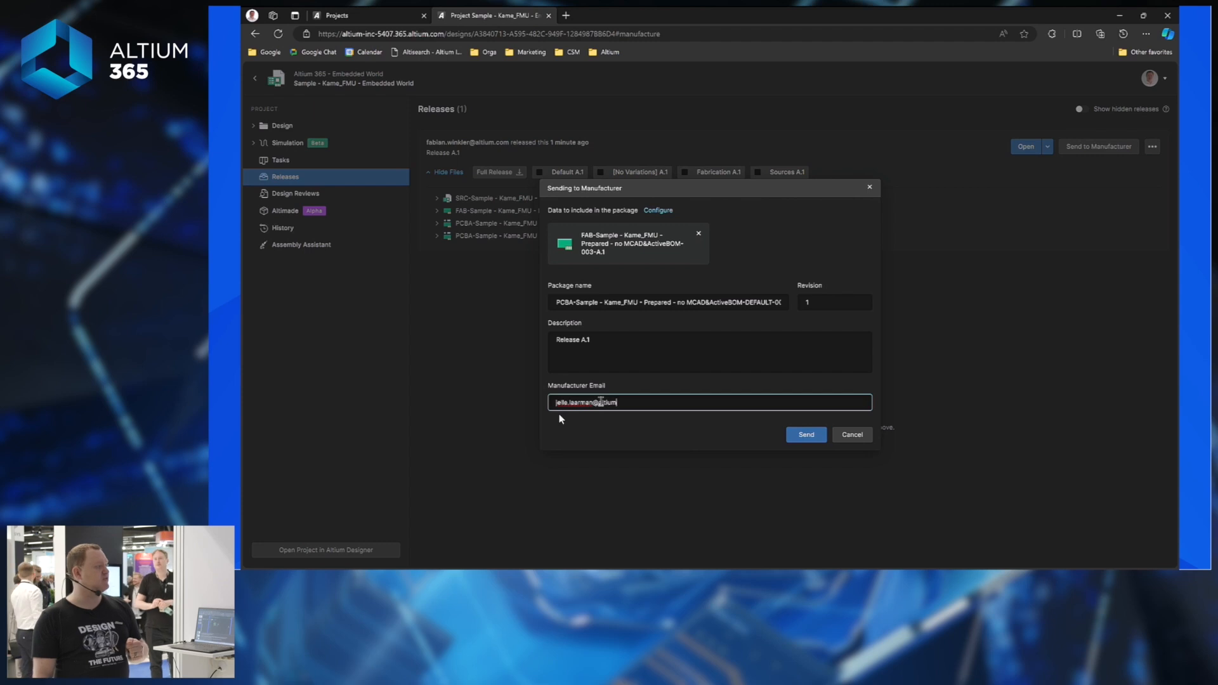
{"action": "left_click", "coordinate": [795, 437]}
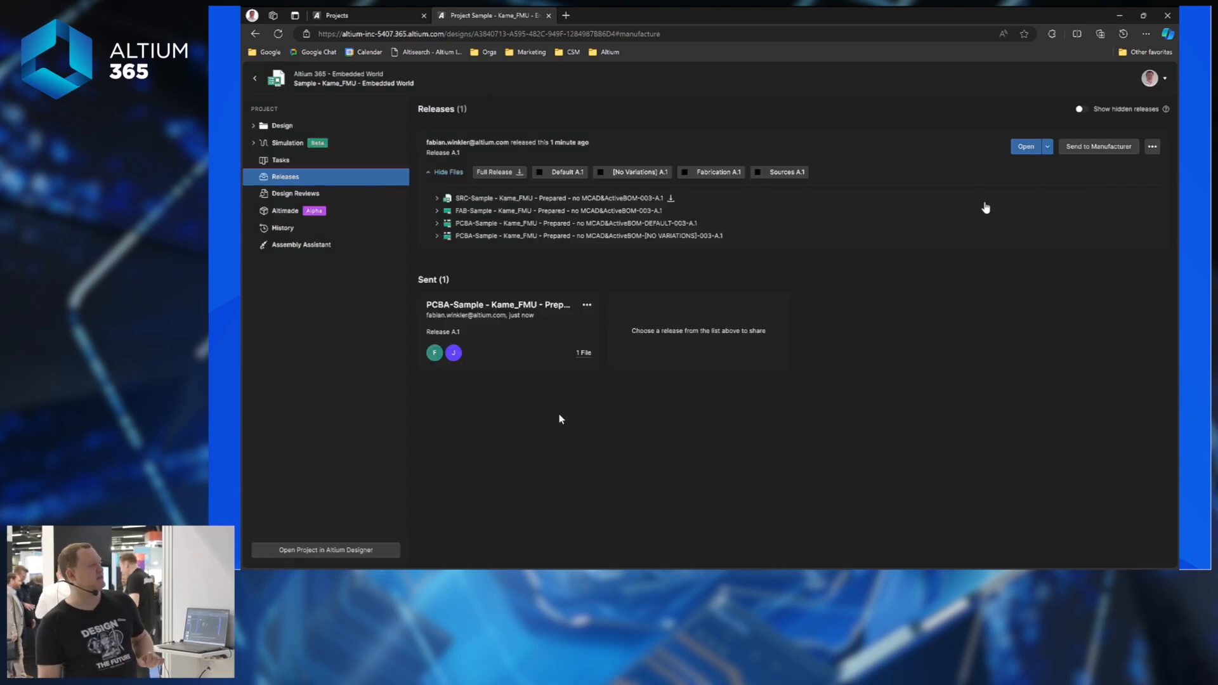
Move all four Release A.1 items from New From Design to the In Prototype lifecycle state.
{"action": "left_click", "coordinate": [1152, 147]}
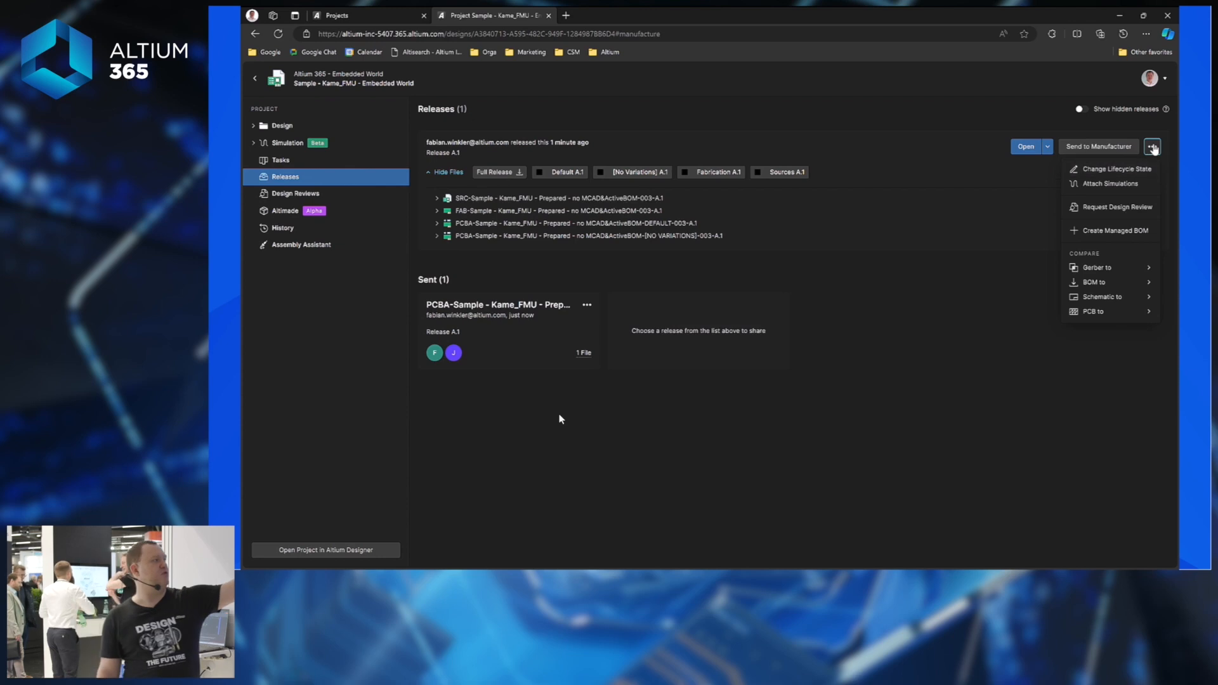
{"action": "left_click", "coordinate": [1114, 170]}
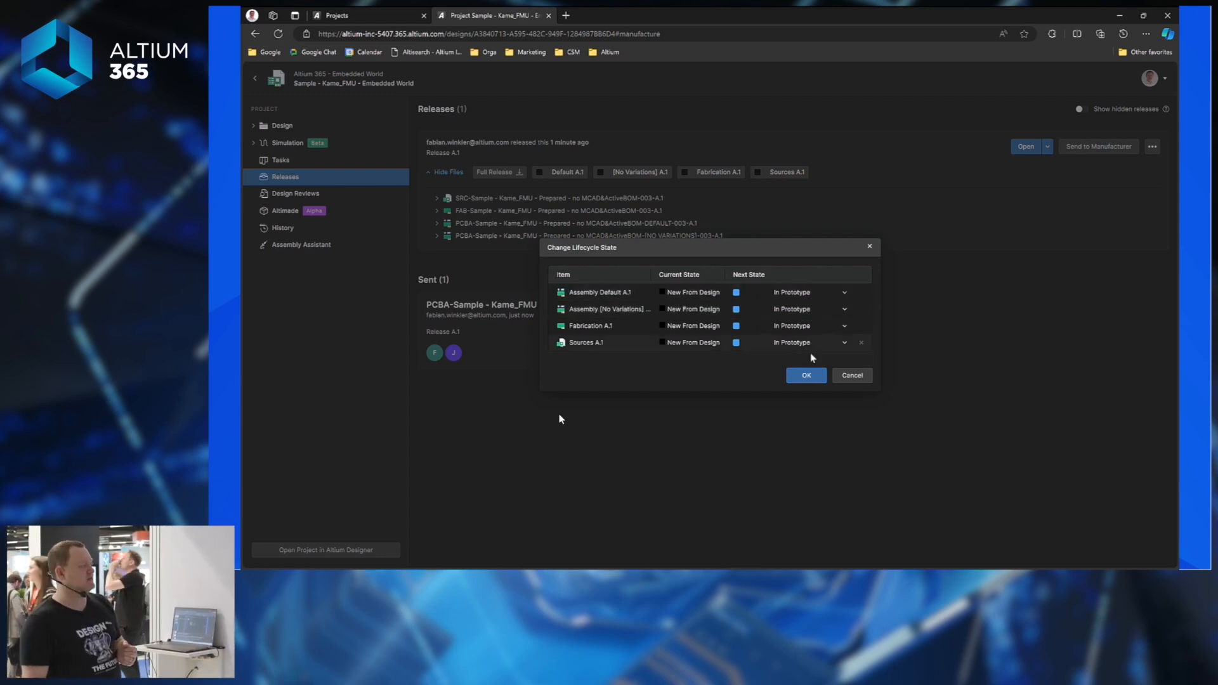
{"action": "left_click", "coordinate": [814, 377]}
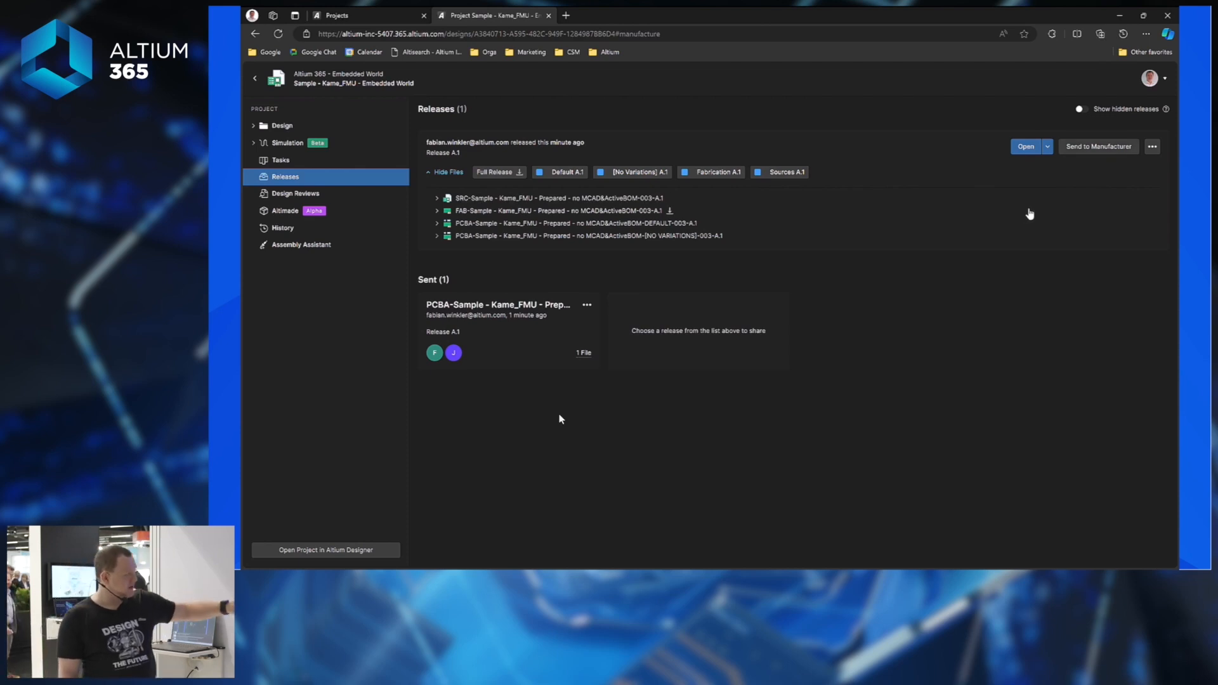
Review the Sent card's heading, package title and sender, then bring up the sent package's actions.
{"action": "left_click_drag", "start_coordinate": [418, 279], "coordinate": [498, 279]}
{"action": "left_click", "coordinate": [496, 280]}
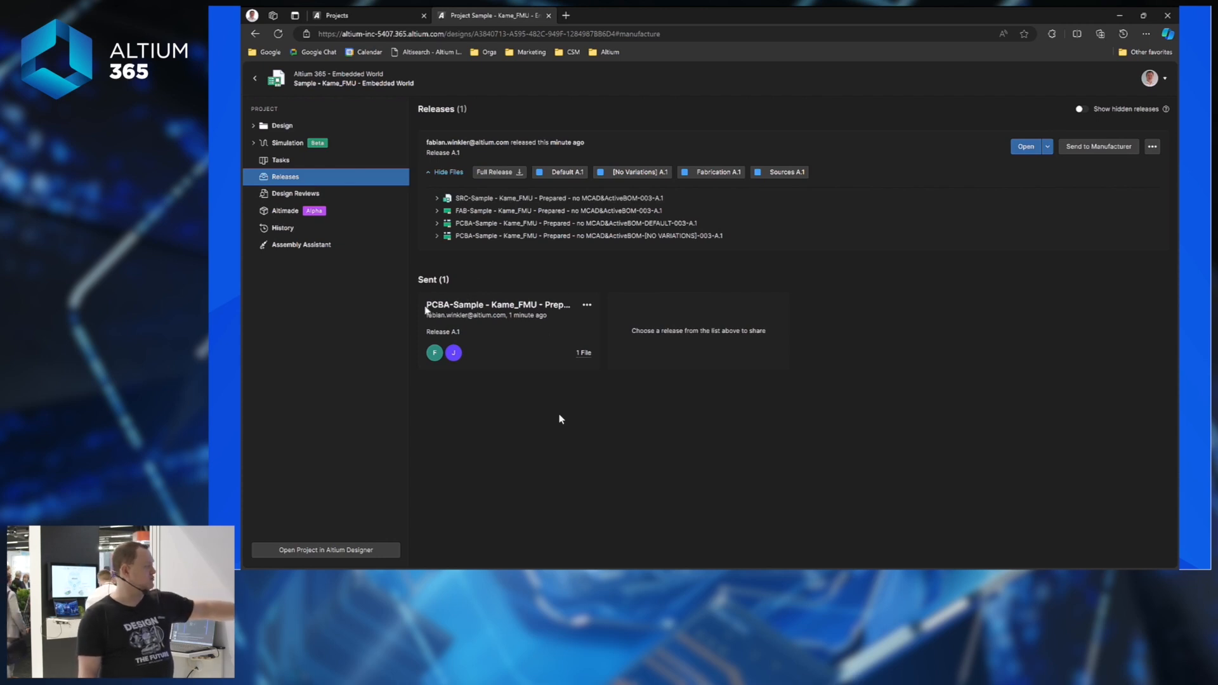
{"action": "left_click_drag", "start_coordinate": [427, 306], "coordinate": [615, 303]}
{"action": "left_click", "coordinate": [451, 307]}
{"action": "left_click_drag", "start_coordinate": [424, 317], "coordinate": [519, 322]}
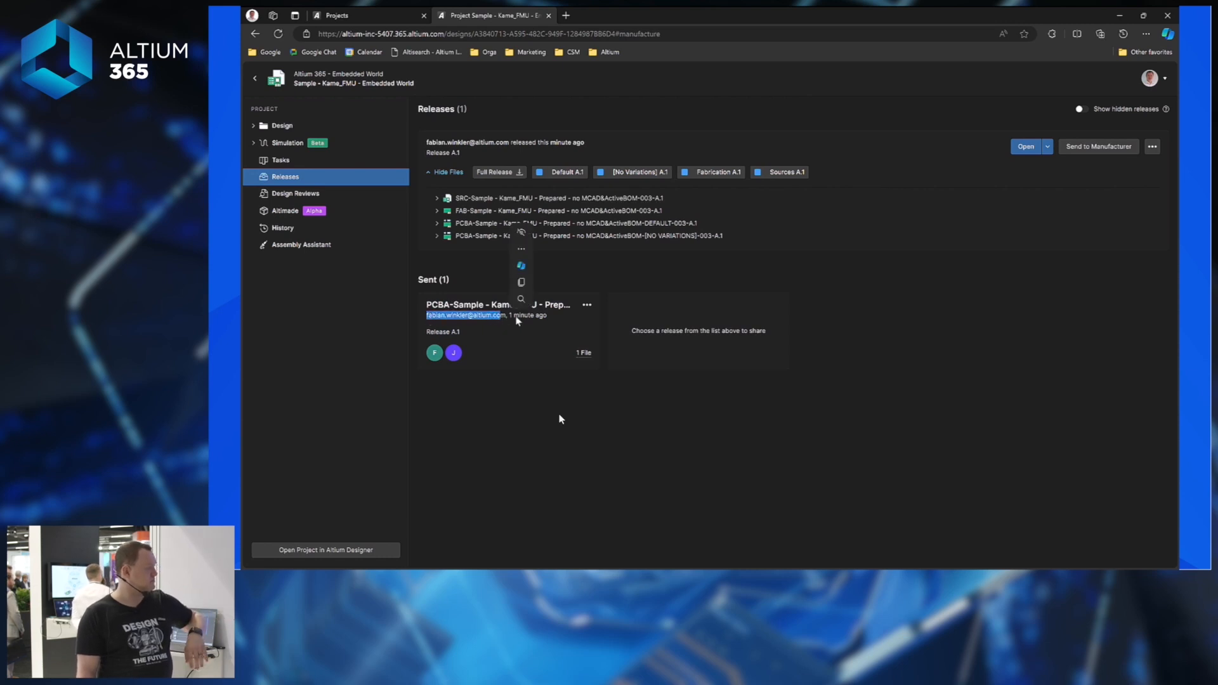
{"action": "left_click", "coordinate": [518, 322]}
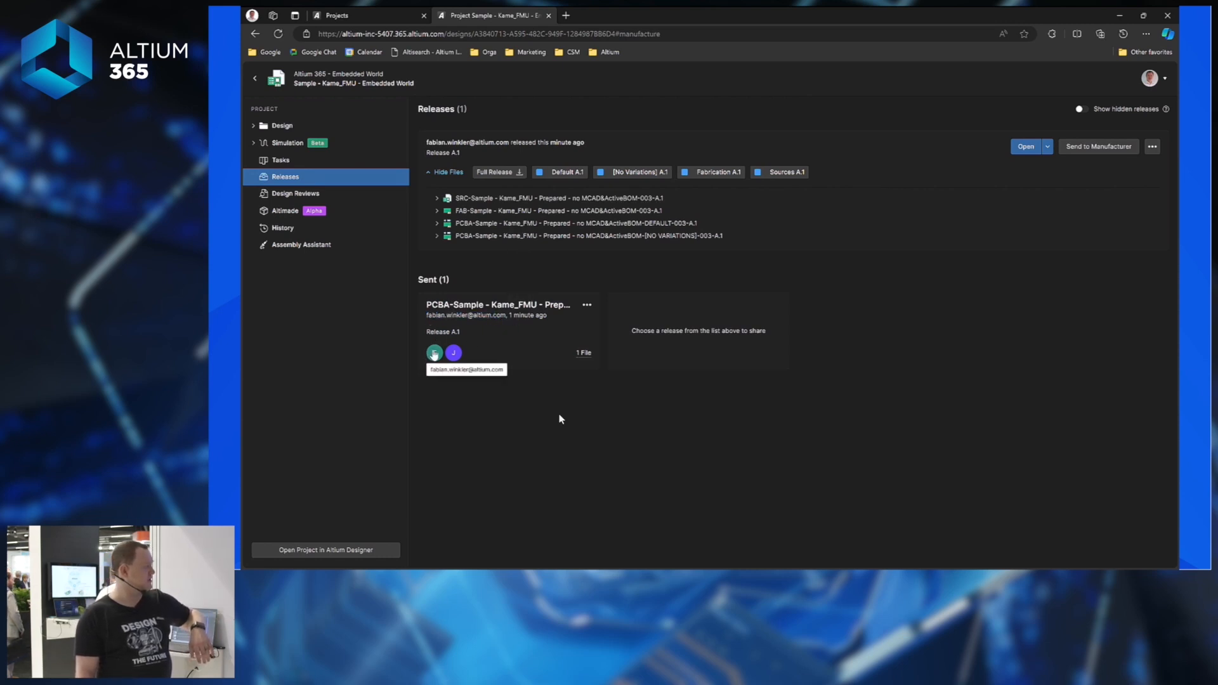
{"action": "mouse_move", "coordinate": [457, 358]}
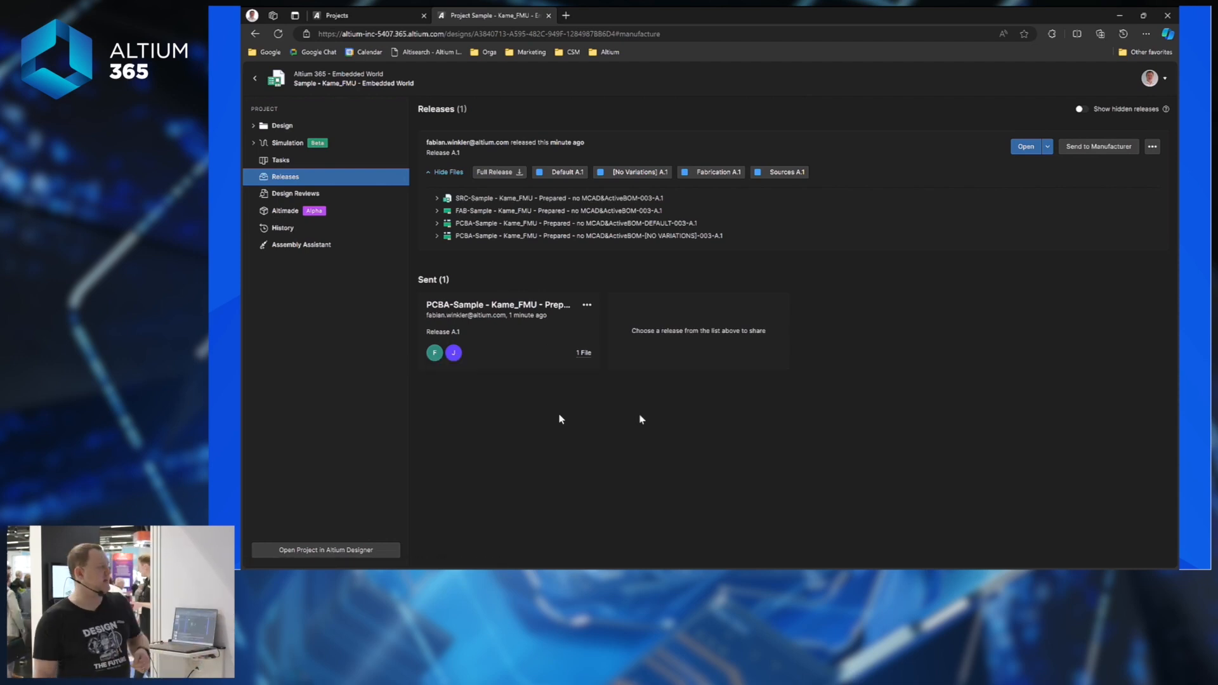
{"action": "left_click", "coordinate": [588, 305]}
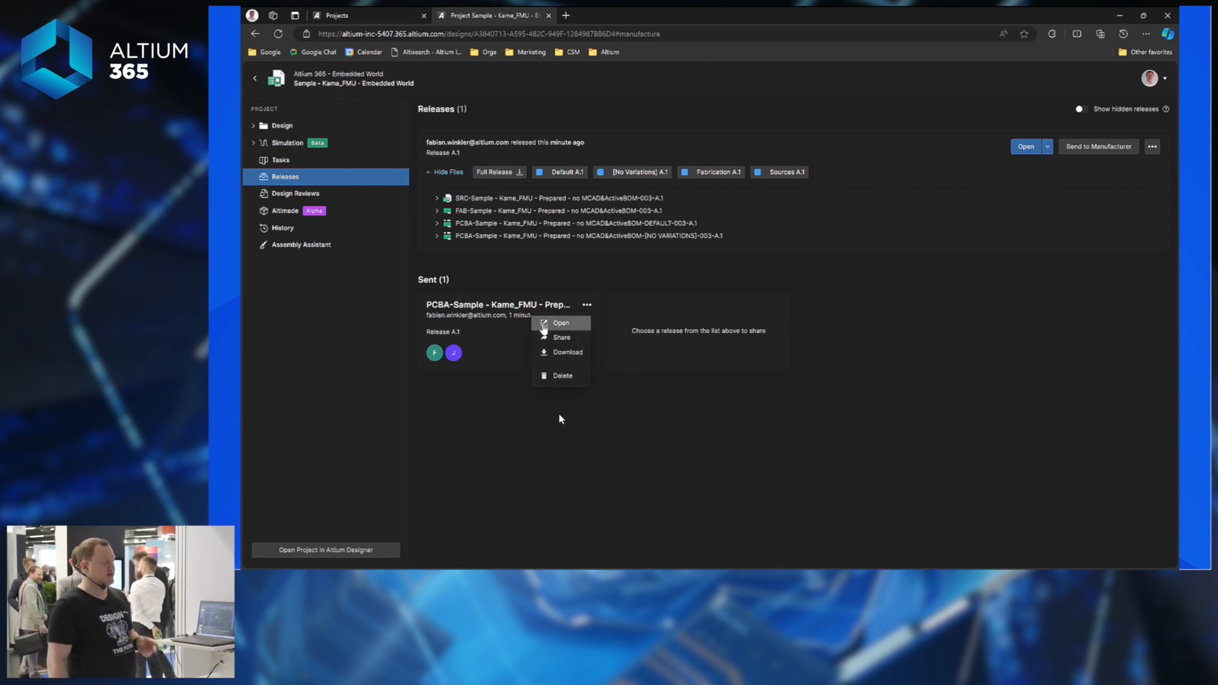
Open the sent PCBA-Sample package and inspect its Fabrication, Stackup and Layers views.
{"action": "left_click", "coordinate": [564, 328]}
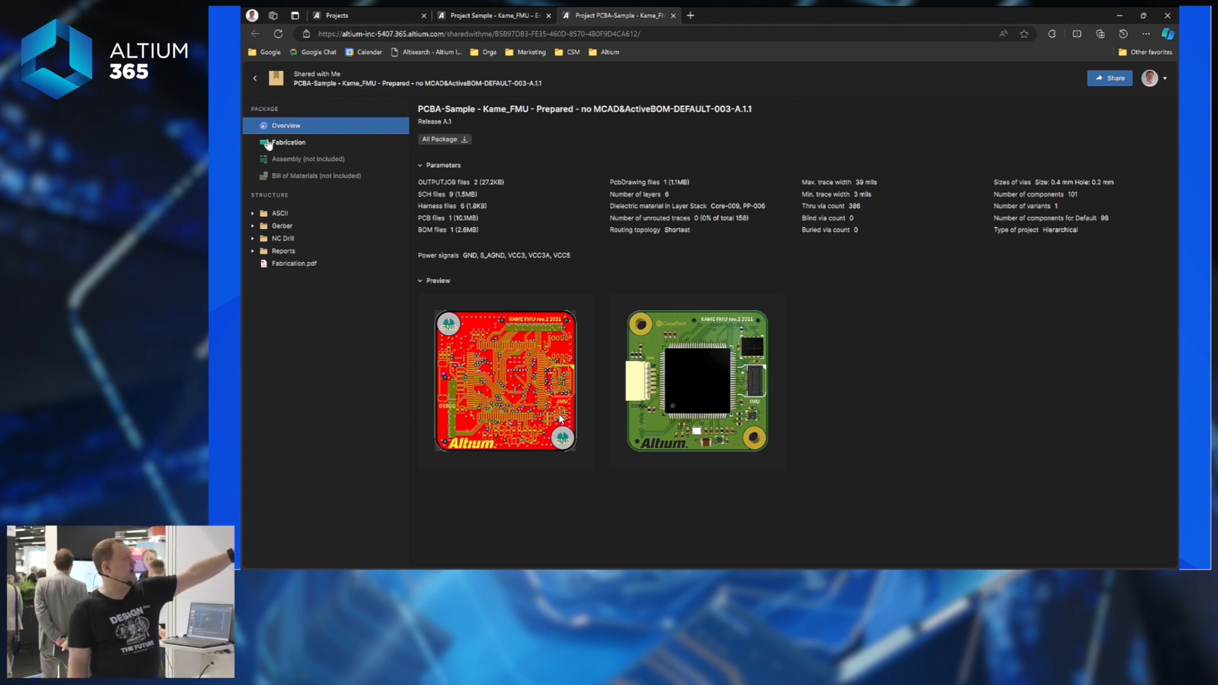
{"action": "left_click", "coordinate": [302, 145]}
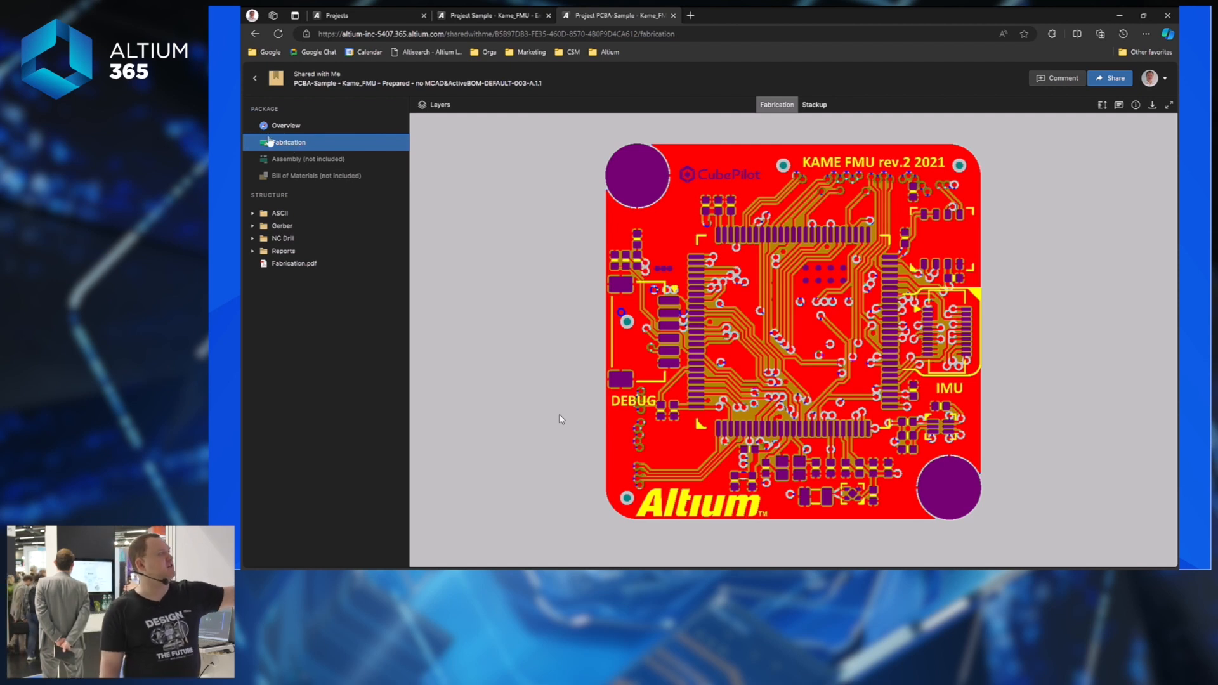
{"action": "left_click", "coordinate": [814, 105]}
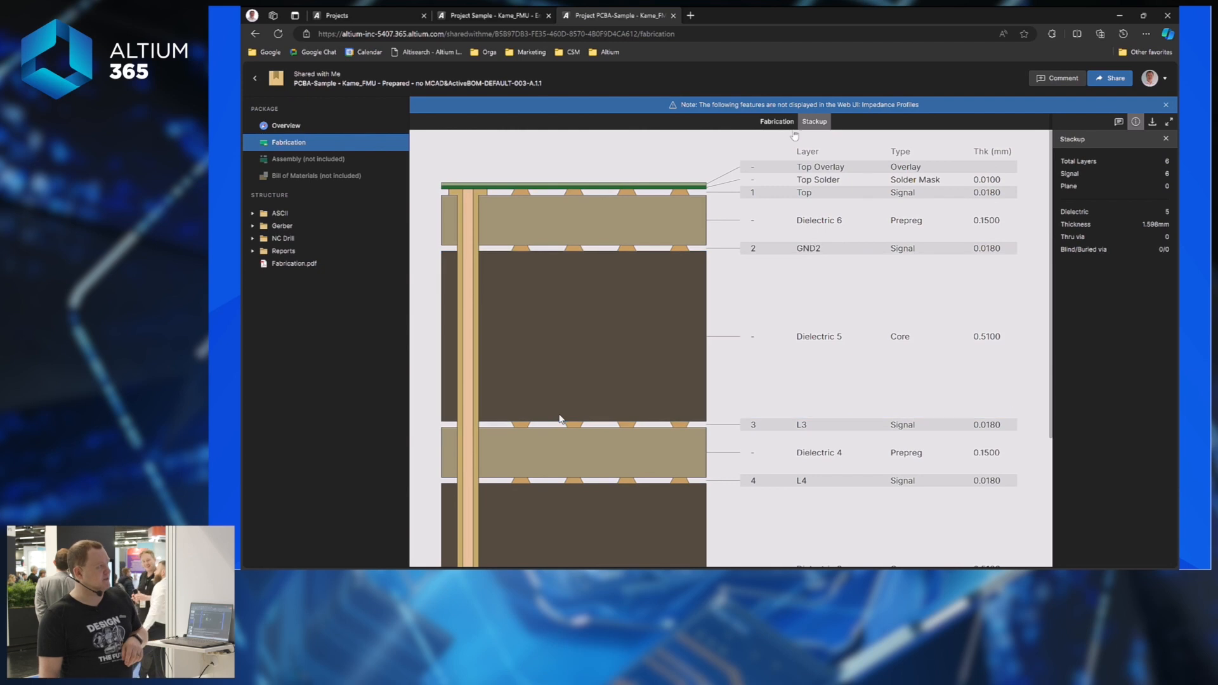
{"action": "left_click", "coordinate": [777, 121]}
{"action": "left_click", "coordinate": [450, 106]}
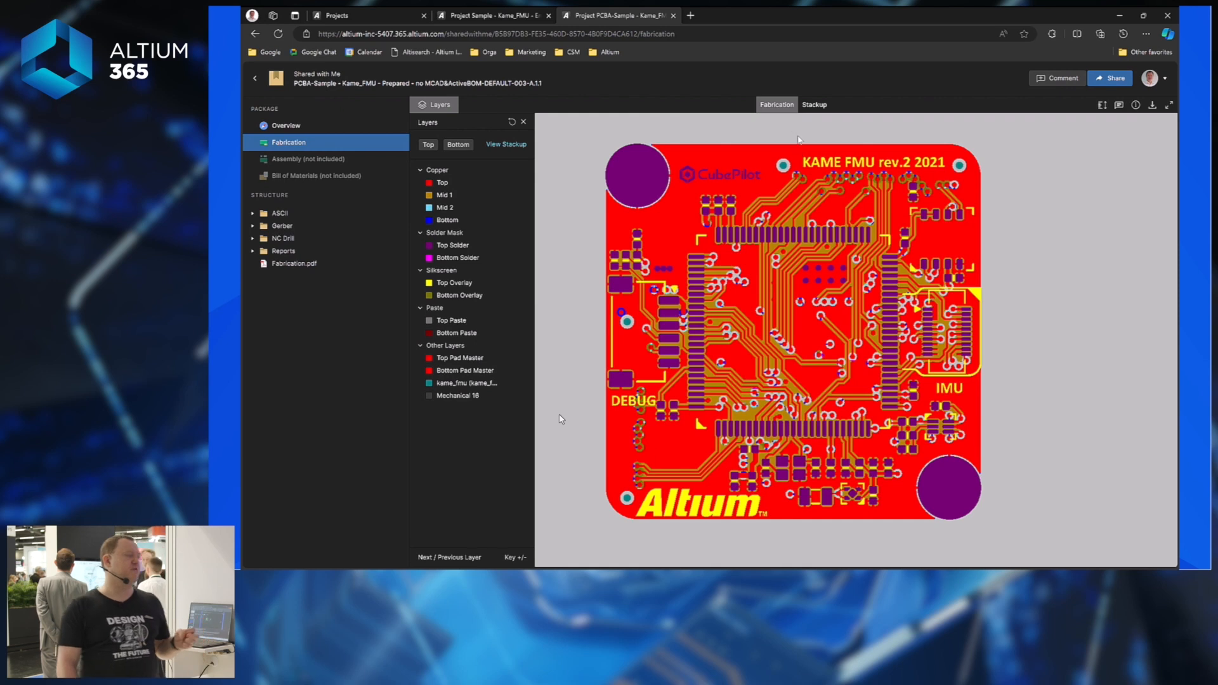
{"action": "left_click", "coordinate": [1120, 106]}
Pin the comment 'Pad too close to board edge' to the pads near the board's left edge.
{"action": "left_click", "coordinate": [1104, 380]}
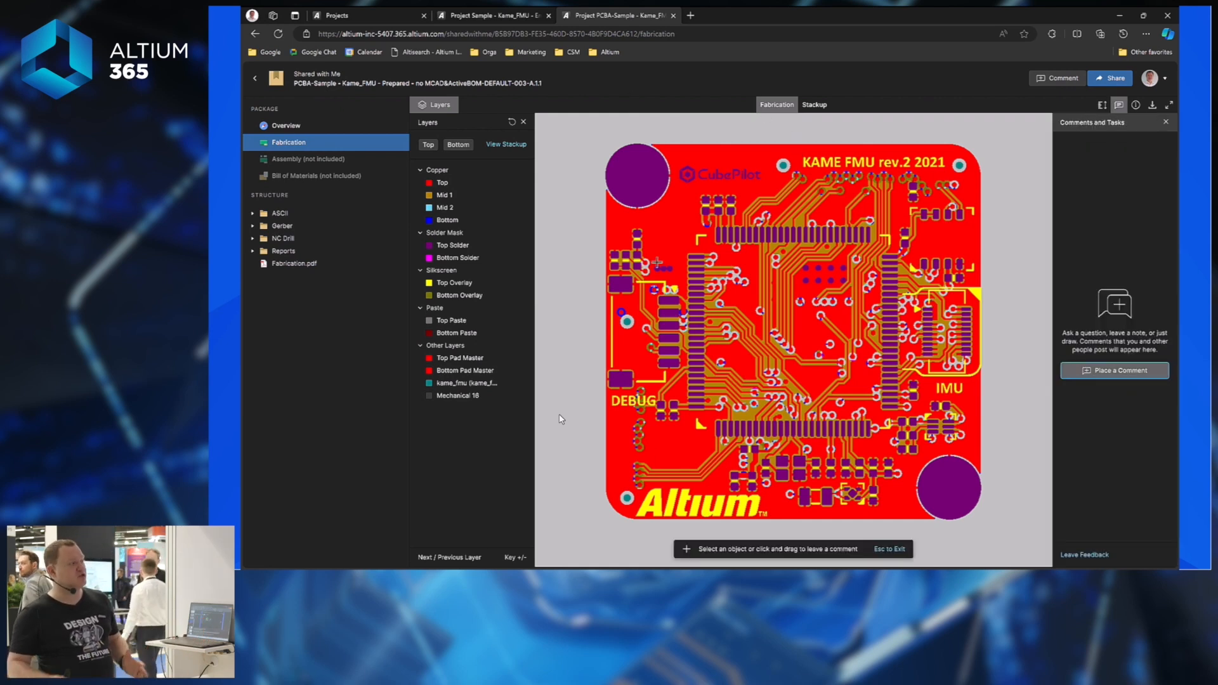
{"action": "left_click_drag", "start_coordinate": [595, 254], "coordinate": [640, 306]}
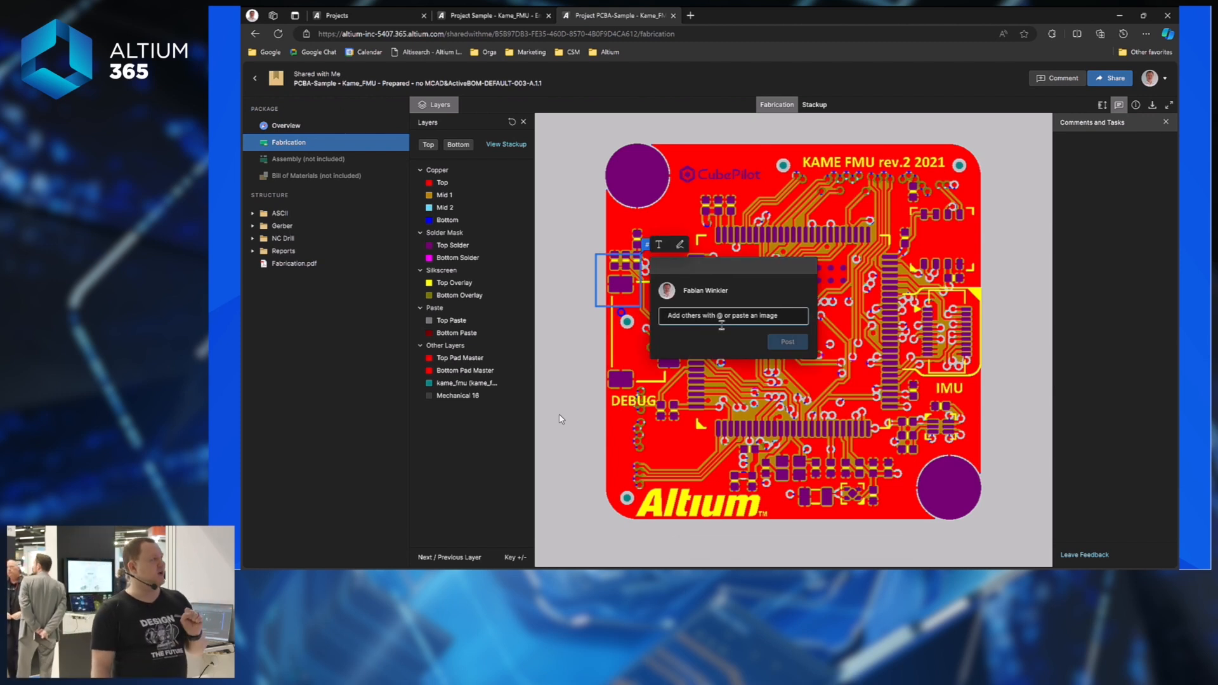
{"action": "type", "text": "to"}
{"action": "key", "text": "BackSpace"}
{"action": "key", "text": "BackSpace"}
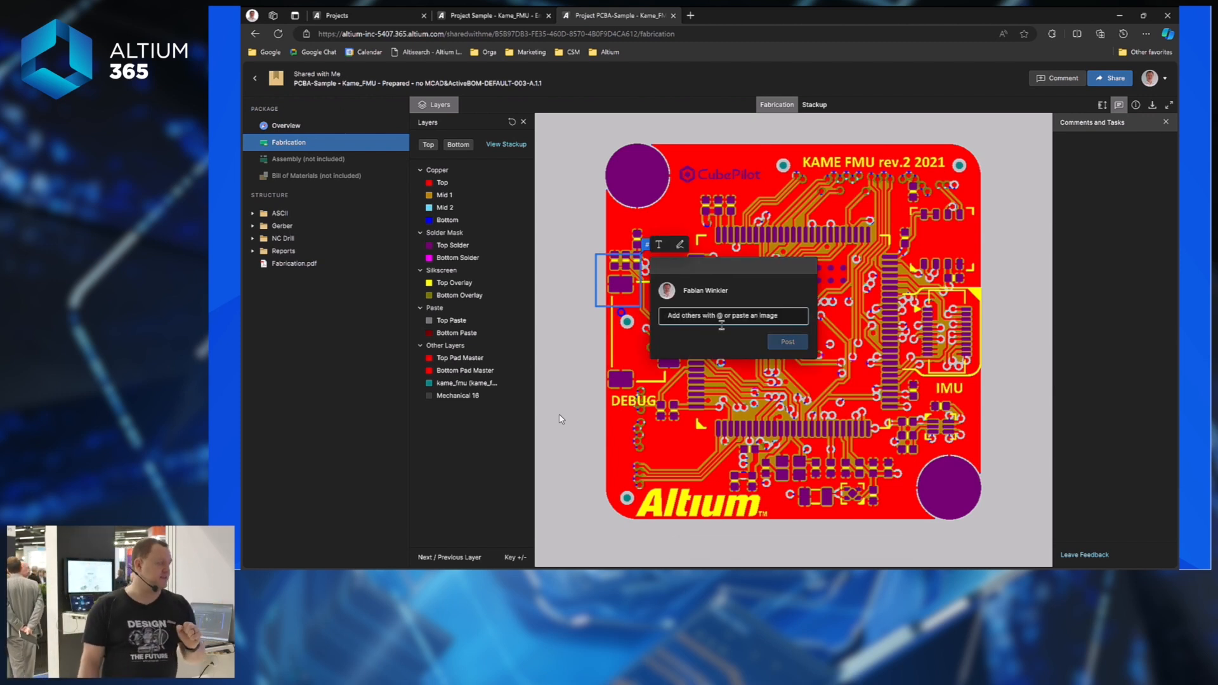
{"action": "type", "text": "Pad too close to board ed"}
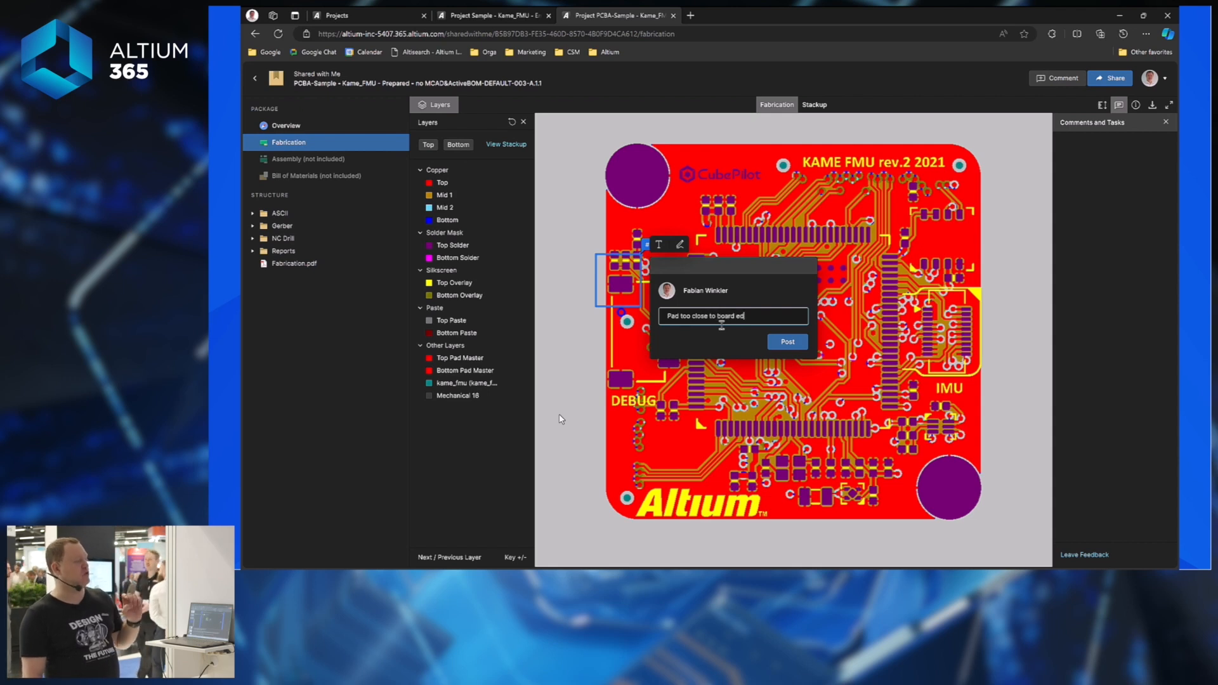
{"action": "type", "text": "ge"}
{"action": "left_click", "coordinate": [789, 346]}
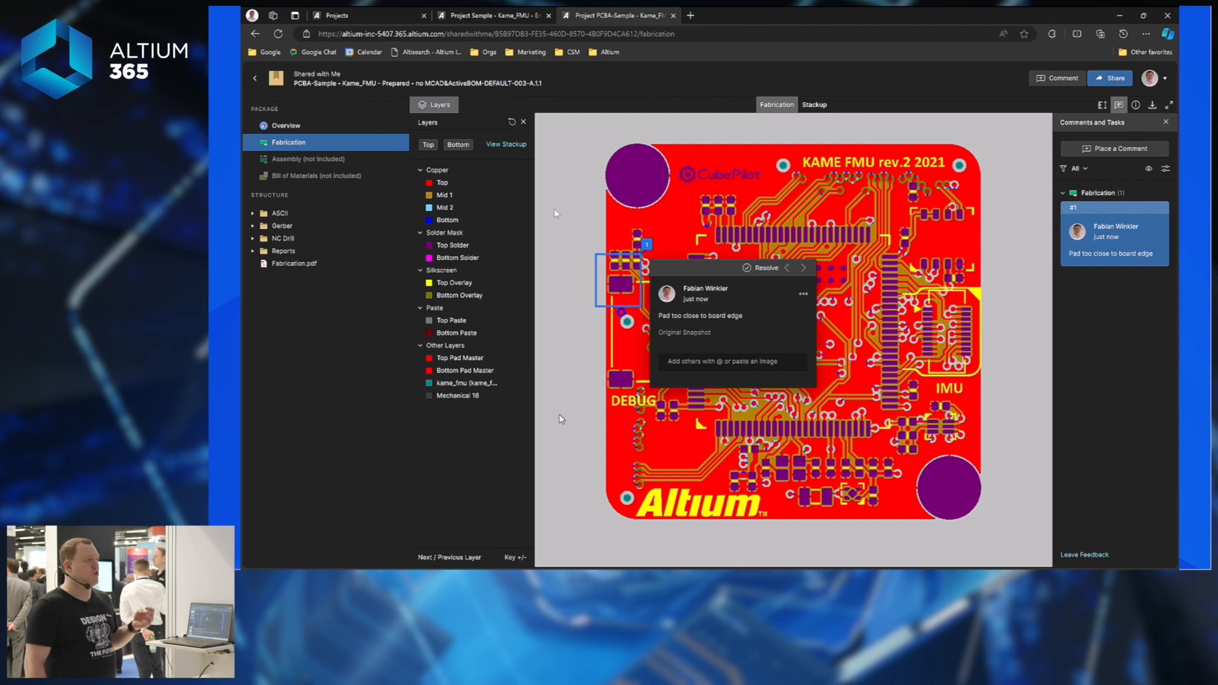
{"action": "left_click", "coordinate": [548, 184]}
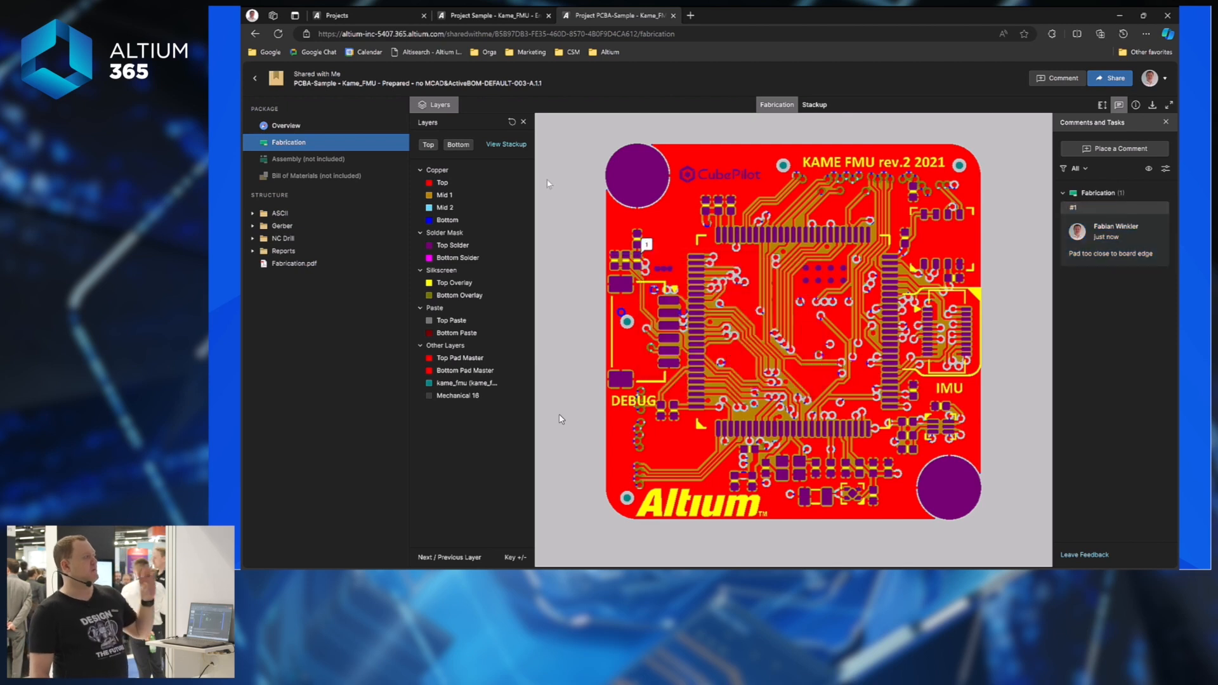
Create a managed BOM from Release A.1 with default settings and open it (38 lines, 101 components).
{"action": "left_click", "coordinate": [674, 15]}
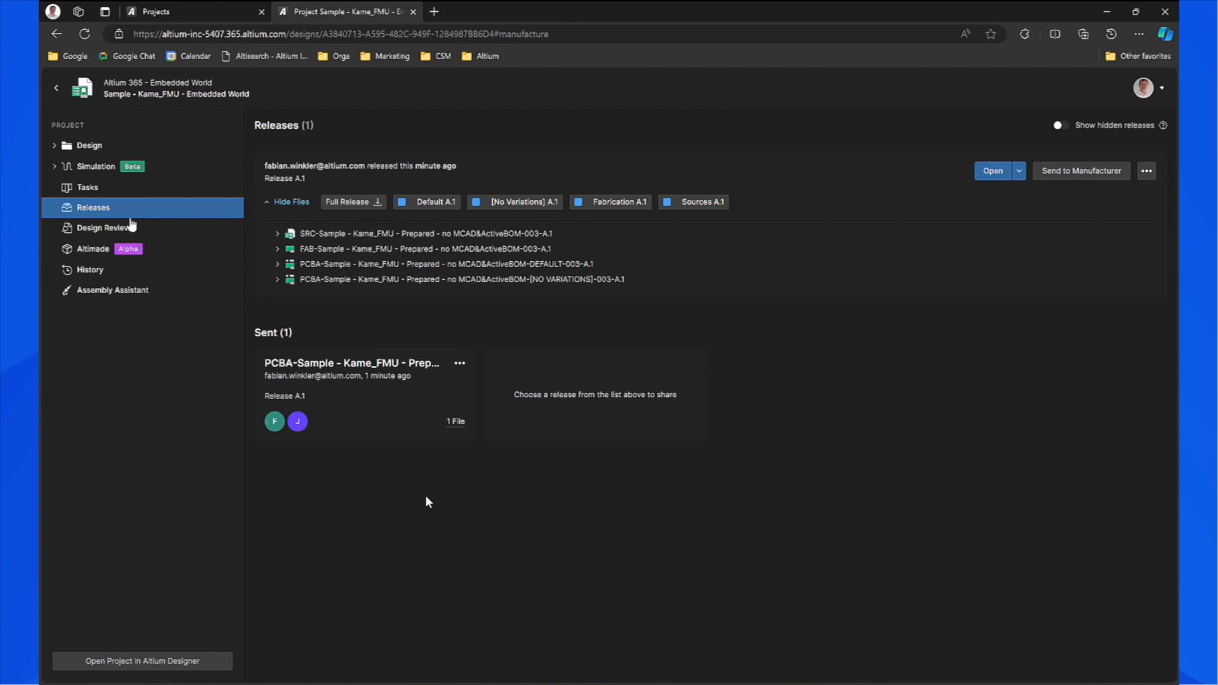
{"action": "left_click", "coordinate": [1146, 171]}
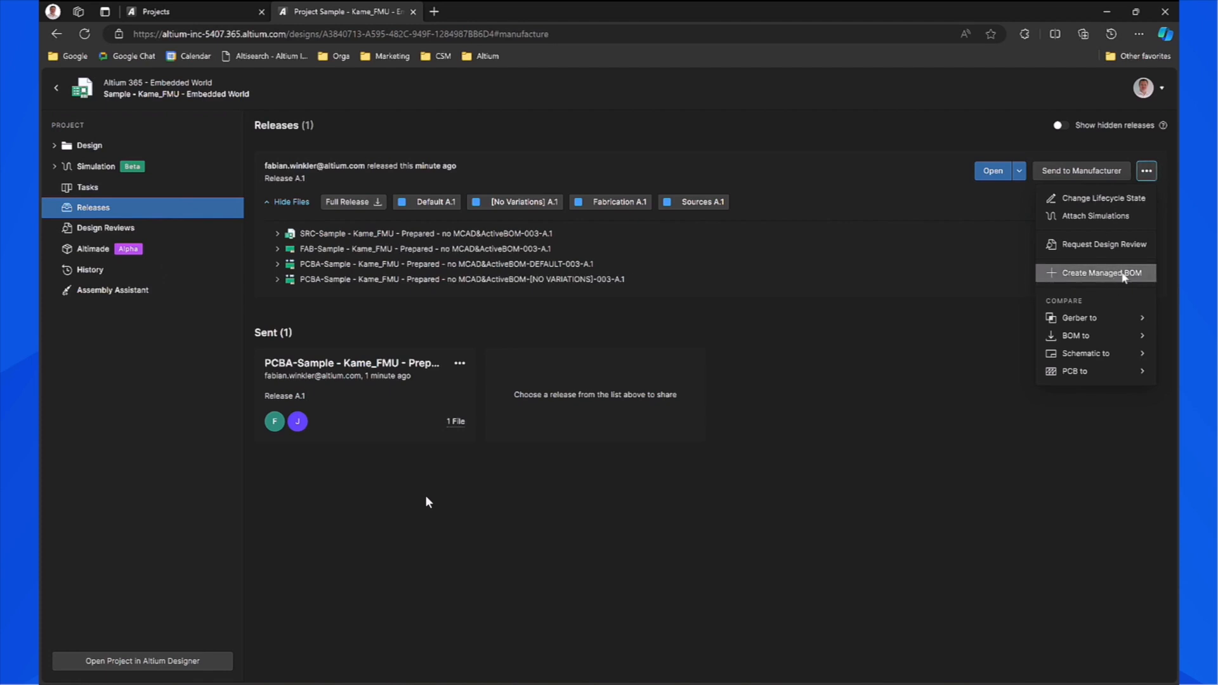
{"action": "left_click", "coordinate": [1121, 274]}
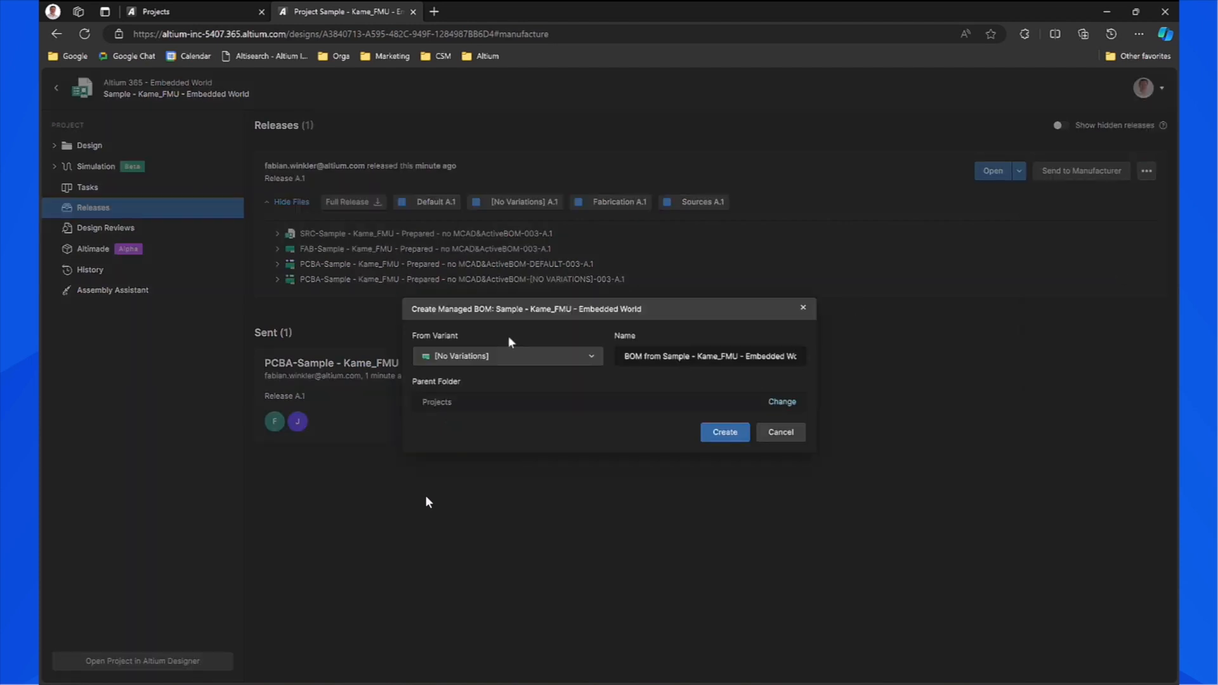
{"action": "left_click", "coordinate": [713, 440]}
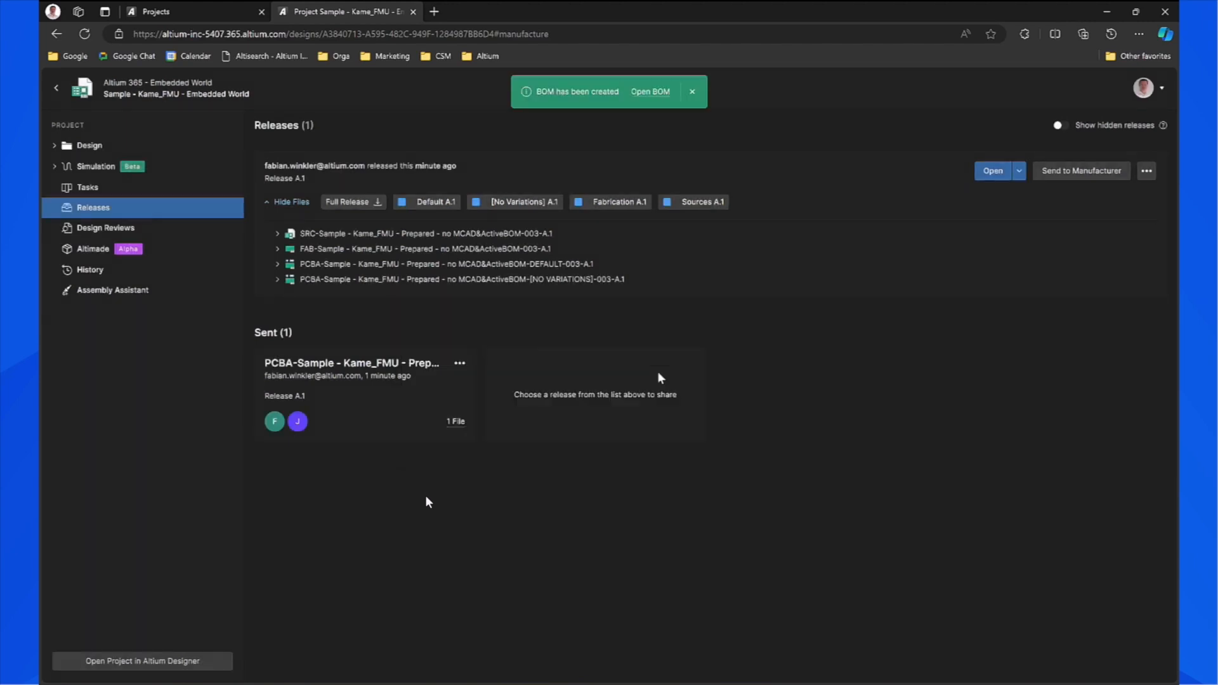
{"action": "left_click", "coordinate": [650, 92]}
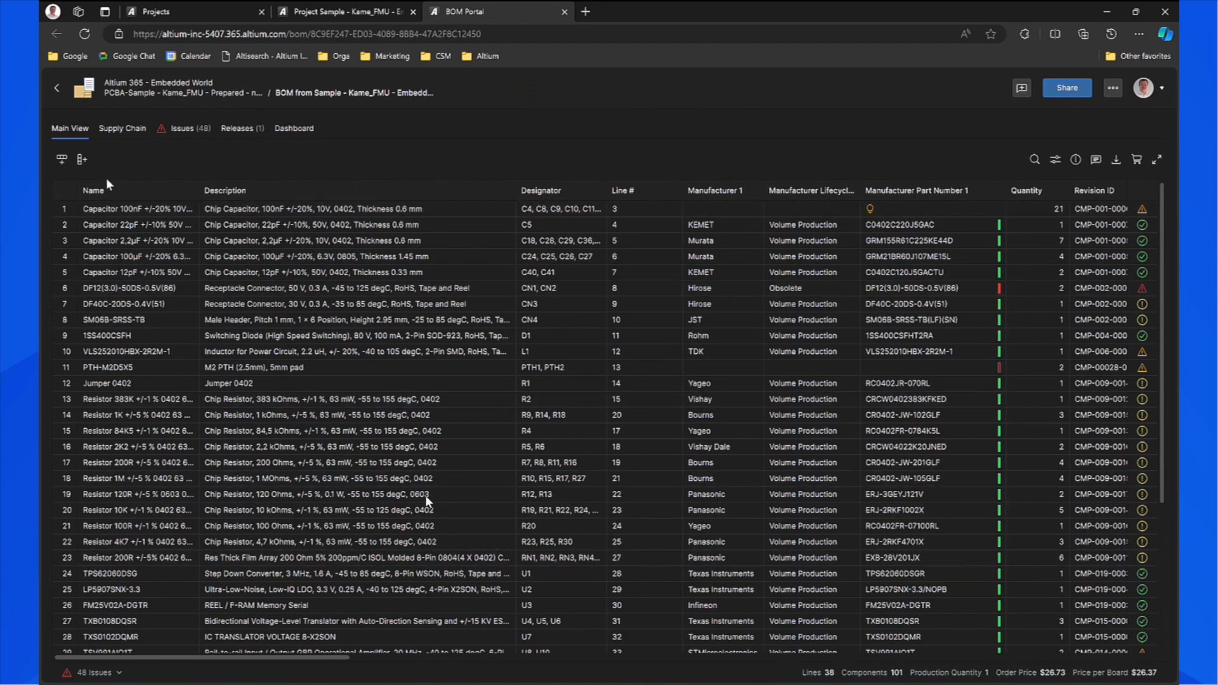
Scroll across the BOM table's columns, then view the BOM health dashboard.
{"action": "left_click_drag", "start_coordinate": [291, 657], "coordinate": [444, 660]}
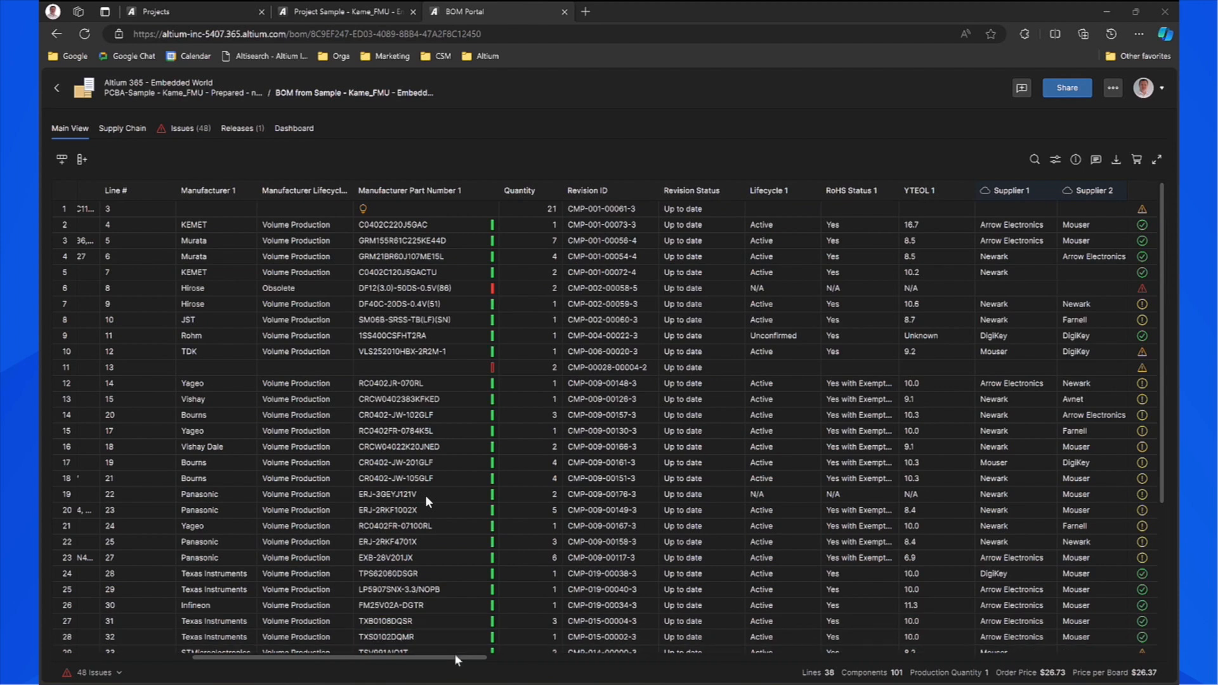
{"action": "left_click_drag", "start_coordinate": [543, 662], "coordinate": [986, 659]}
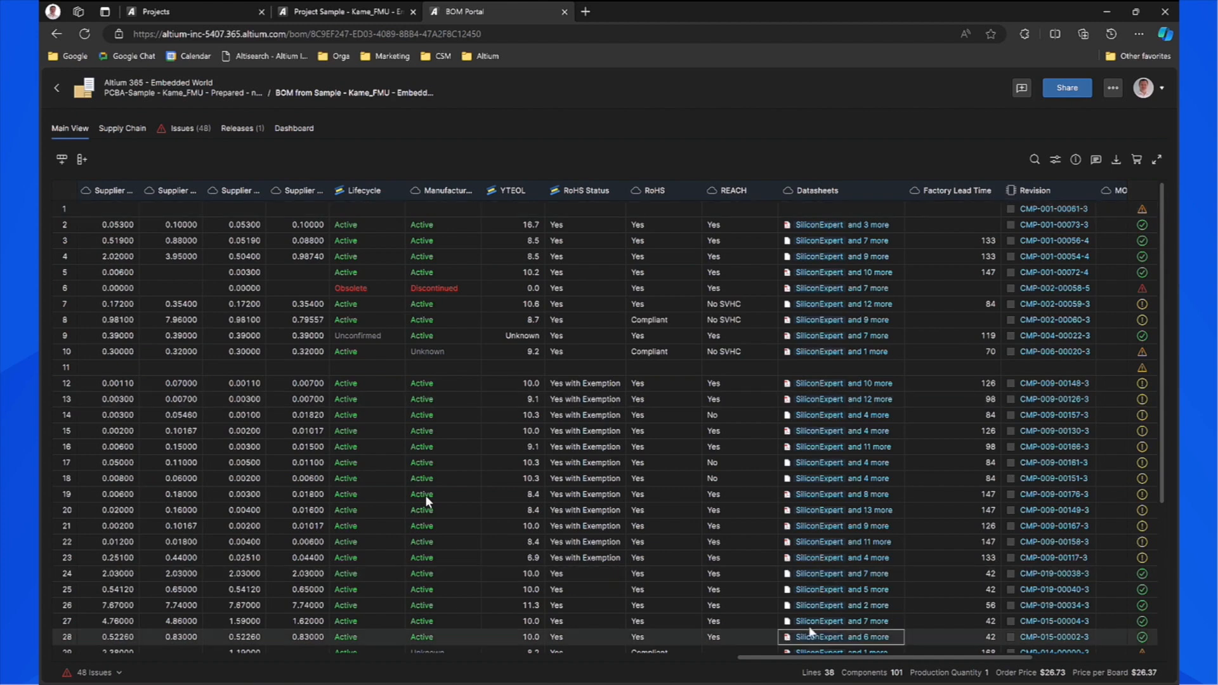
{"action": "left_click_drag", "start_coordinate": [825, 658], "coordinate": [139, 653]}
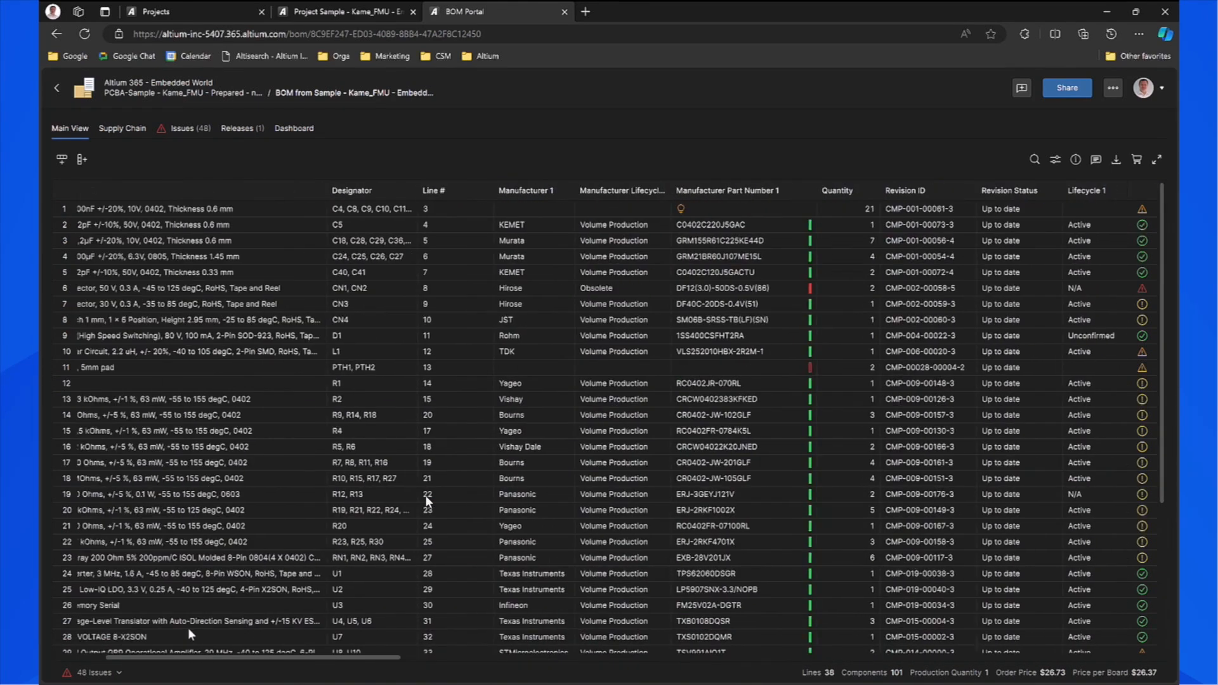
{"action": "left_click", "coordinate": [450, 112]}
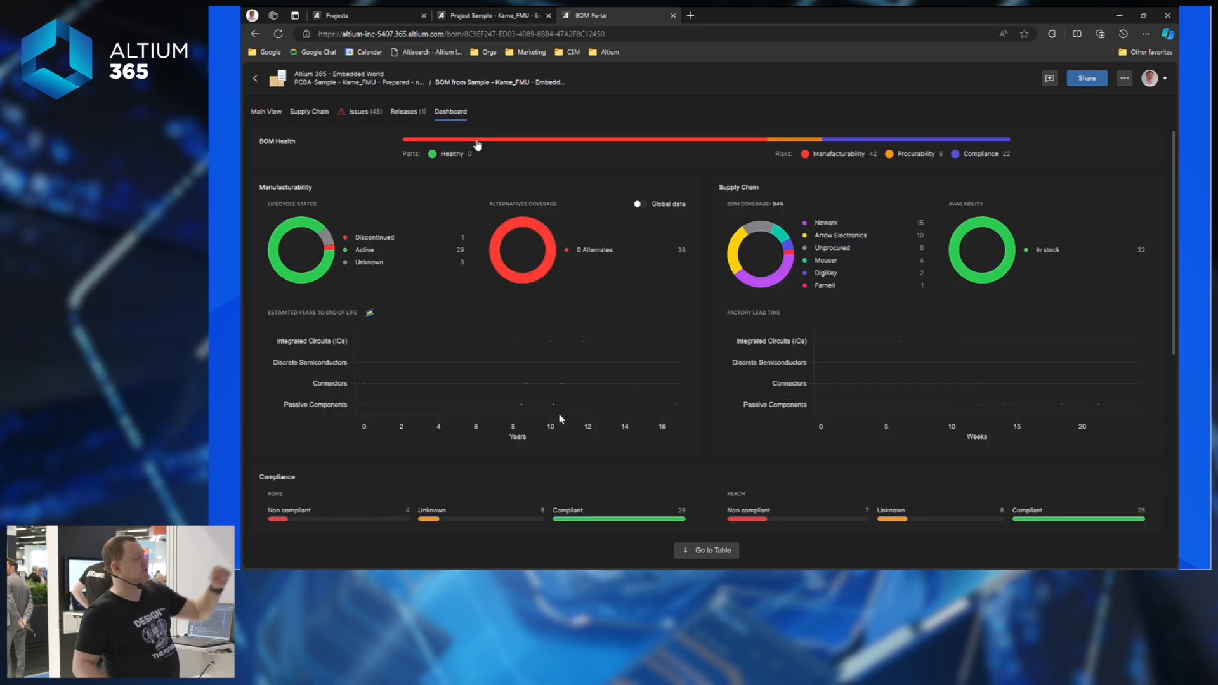
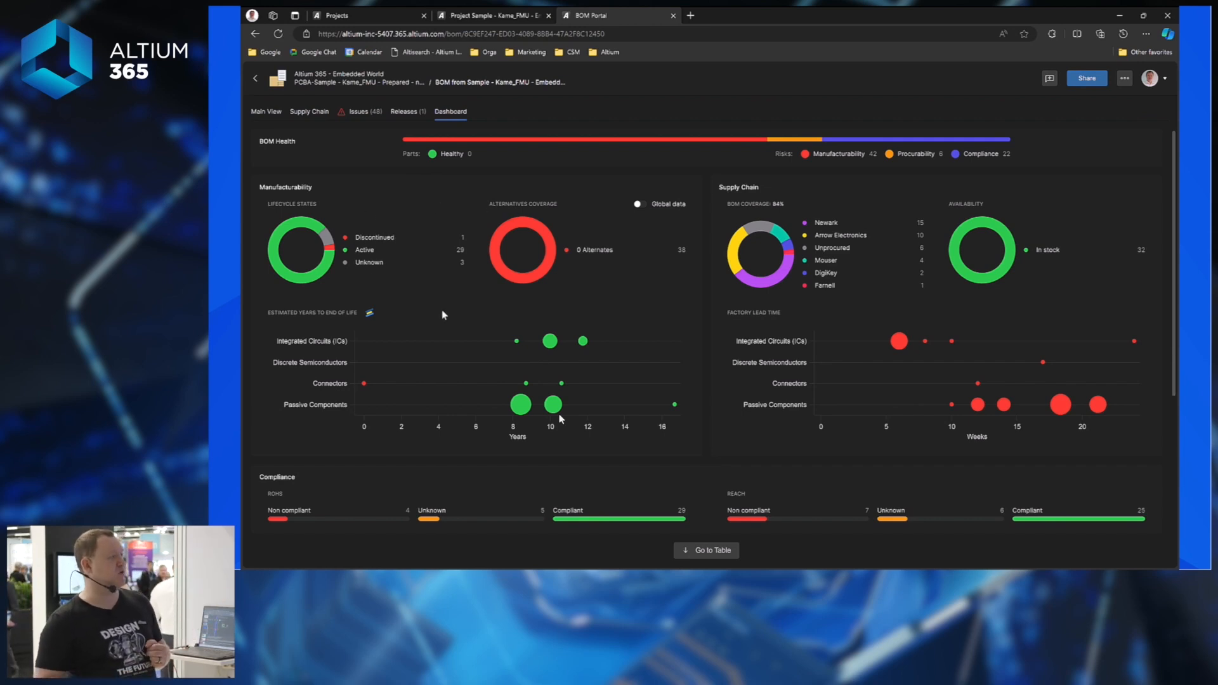
Review the years-to-end-of-life chart, briefly filtering passive parts nearing end of life, then clear the filters.
{"action": "scroll", "coordinate": [442, 314], "scroll_direction": "down", "scroll_amount": 2}
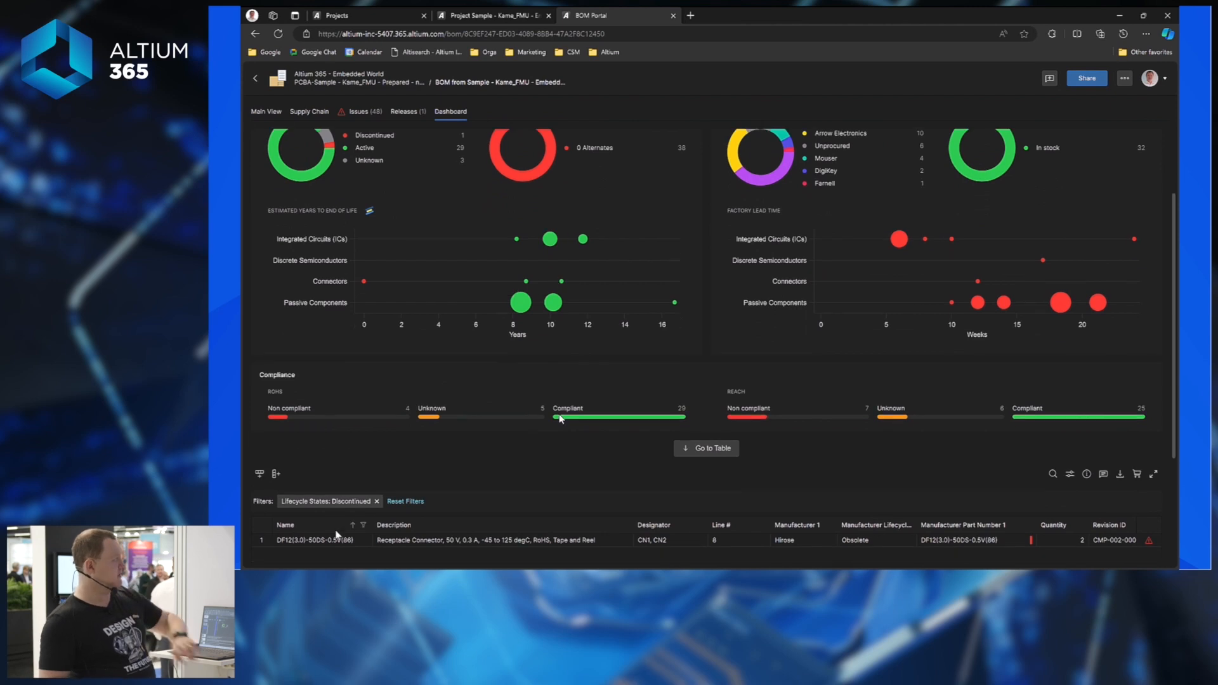
{"action": "scroll", "coordinate": [560, 418], "scroll_direction": "down", "scroll_amount": 1}
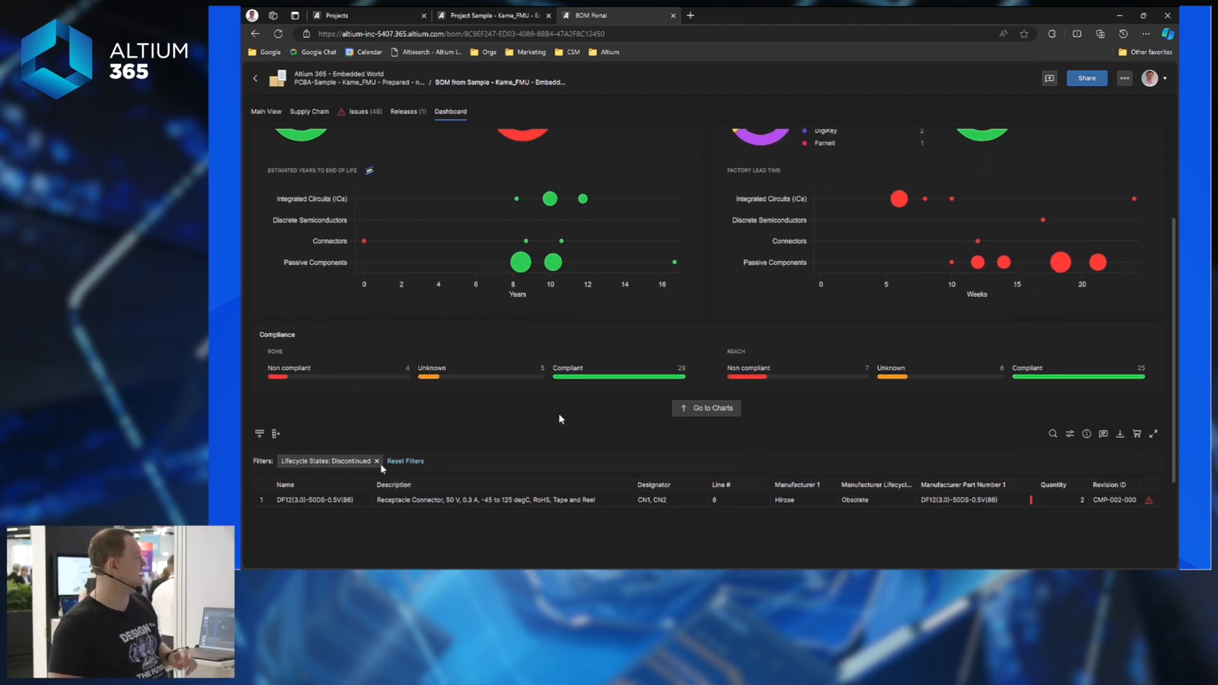
{"action": "scroll", "coordinate": [560, 419], "scroll_direction": "up", "scroll_amount": 3}
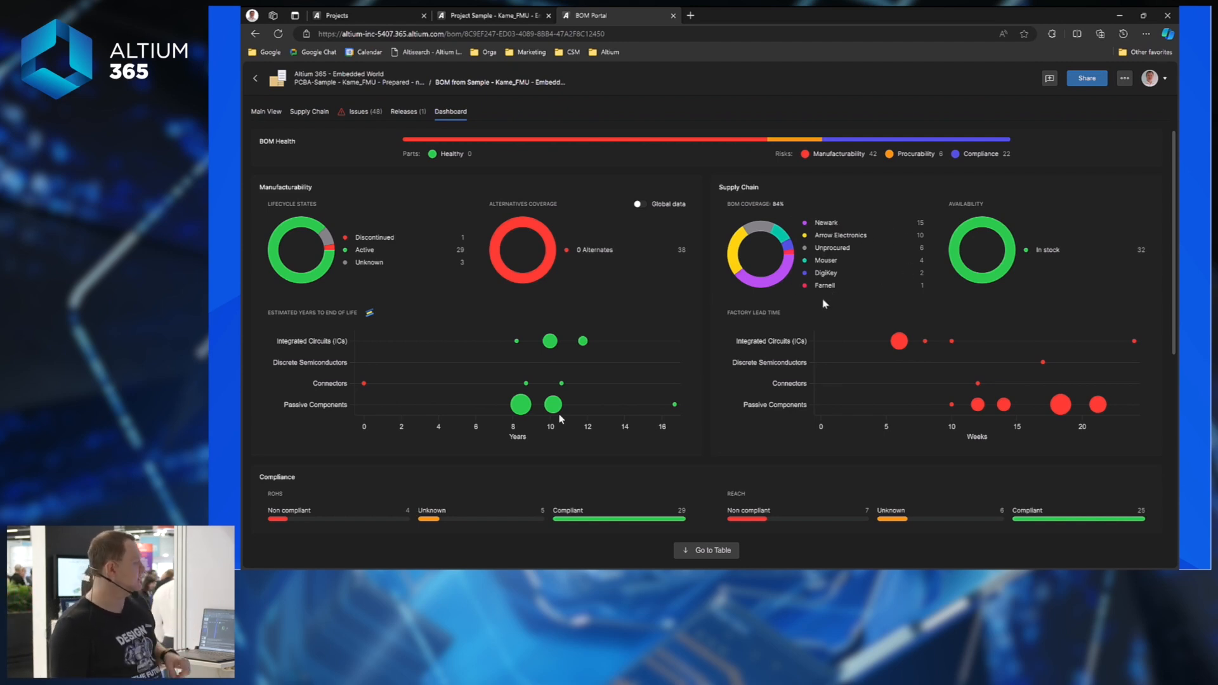
{"action": "scroll", "coordinate": [825, 304], "scroll_direction": "down", "scroll_amount": 1}
{"action": "scroll", "coordinate": [682, 281], "scroll_direction": "up", "scroll_amount": 1}
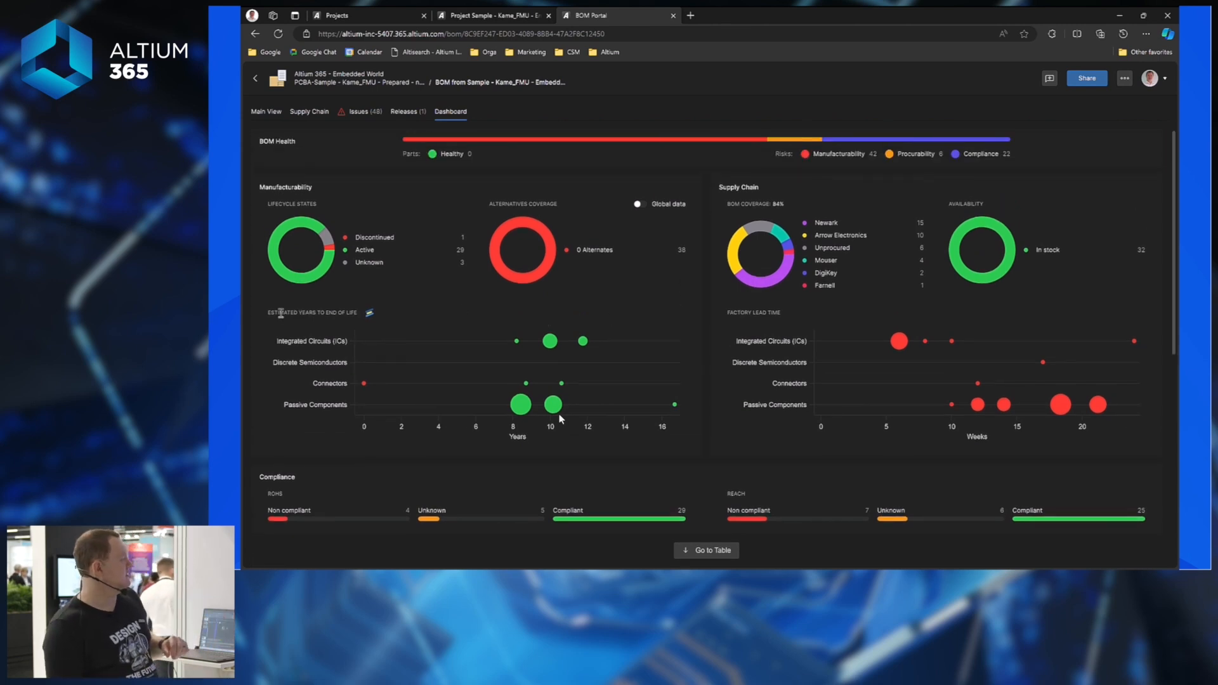
{"action": "left_click_drag", "start_coordinate": [272, 313], "coordinate": [358, 314]}
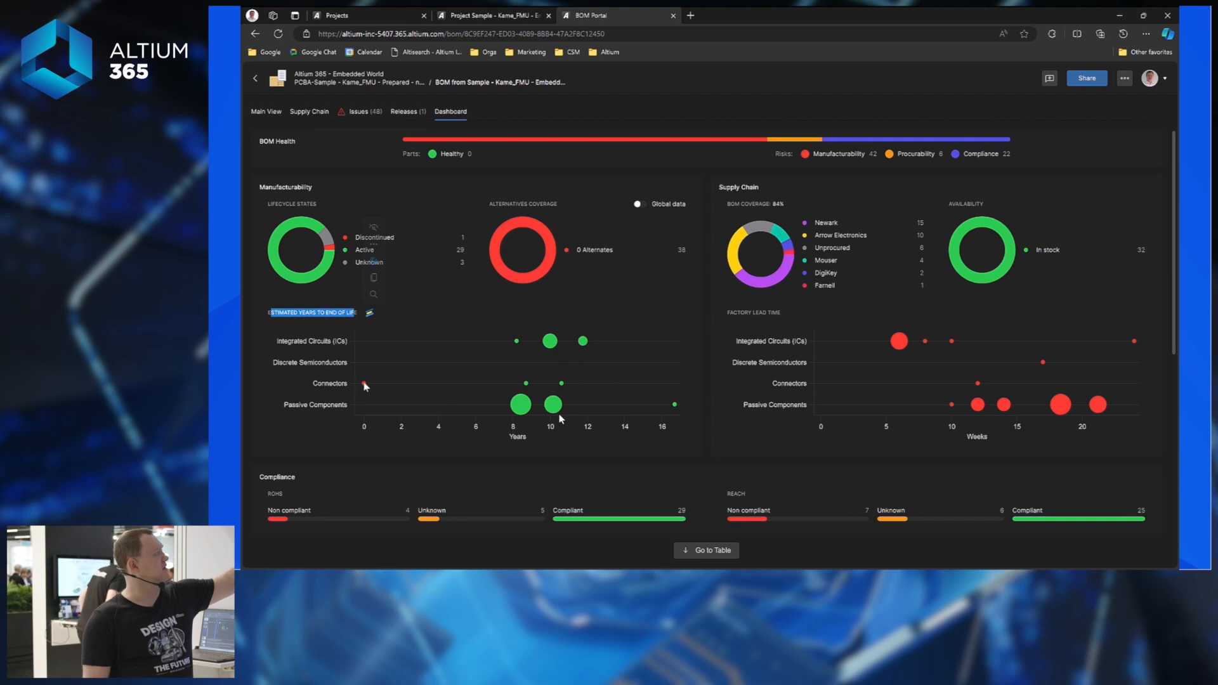
{"action": "mouse_move", "coordinate": [366, 389]}
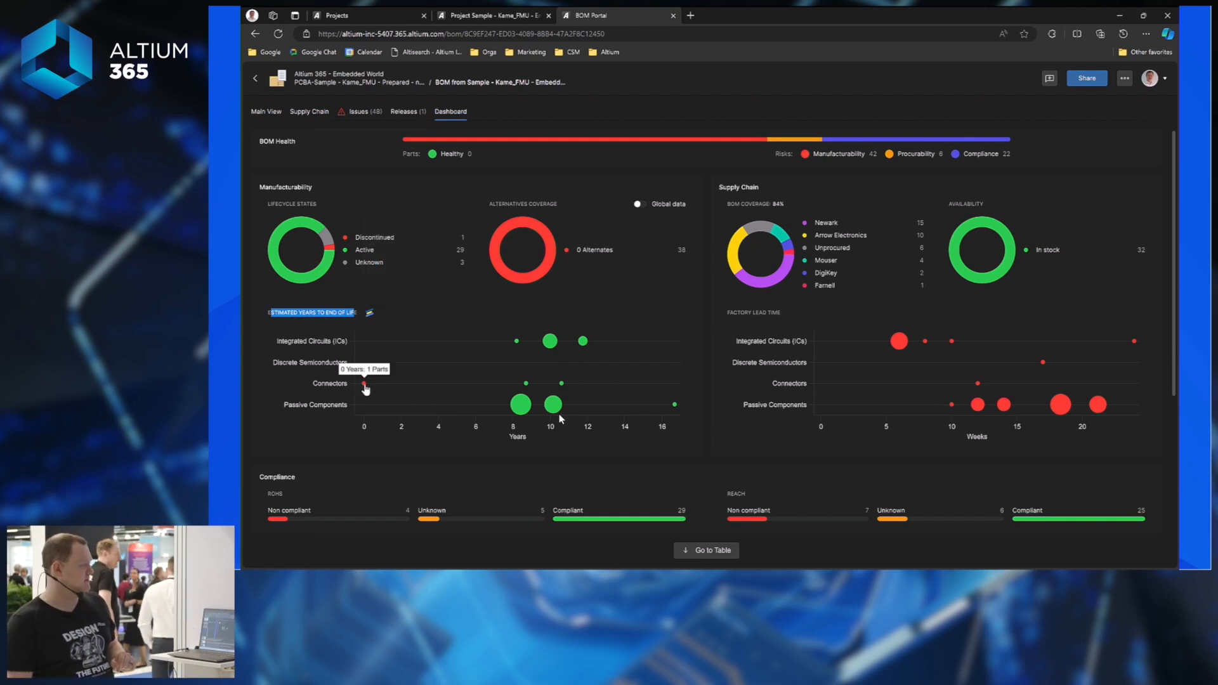
{"action": "left_click", "coordinate": [521, 406]}
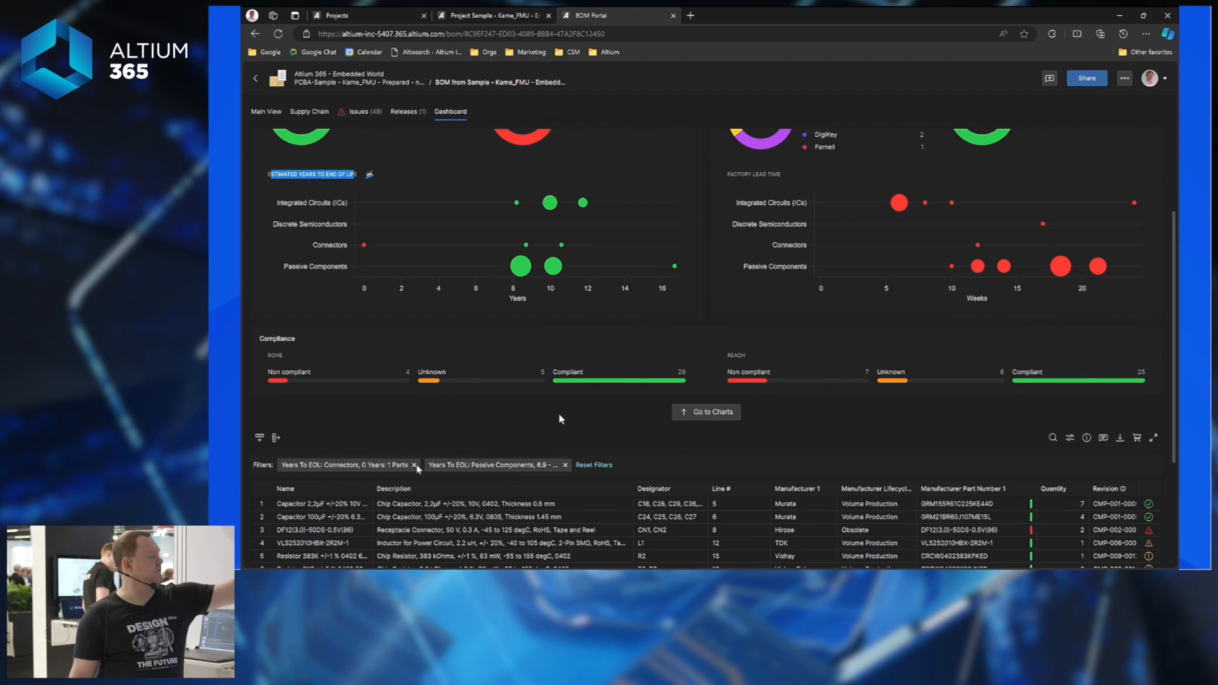
{"action": "left_click", "coordinate": [413, 465]}
{"action": "left_click", "coordinate": [413, 465]}
{"action": "scroll", "coordinate": [639, 367], "scroll_direction": "up", "scroll_amount": 2}
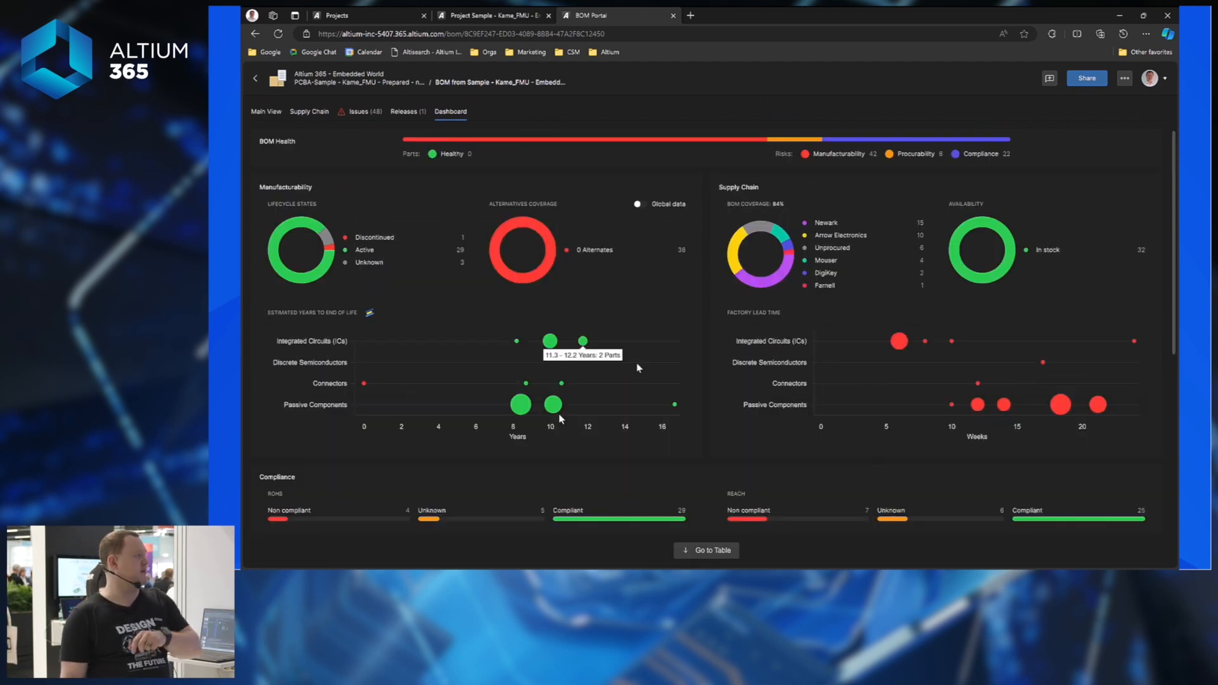
Filter the BOM issues to Missing Part Number (5) and inspect the first component's name.
{"action": "left_click", "coordinate": [363, 119]}
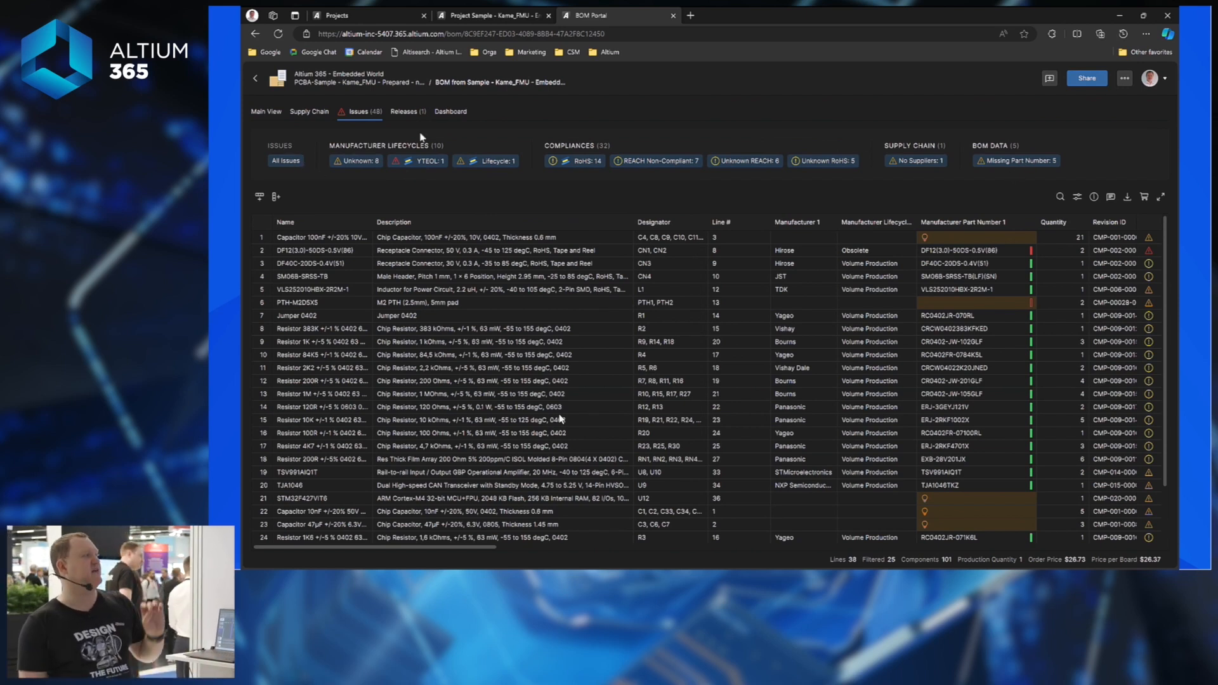
{"action": "left_click", "coordinate": [286, 161]}
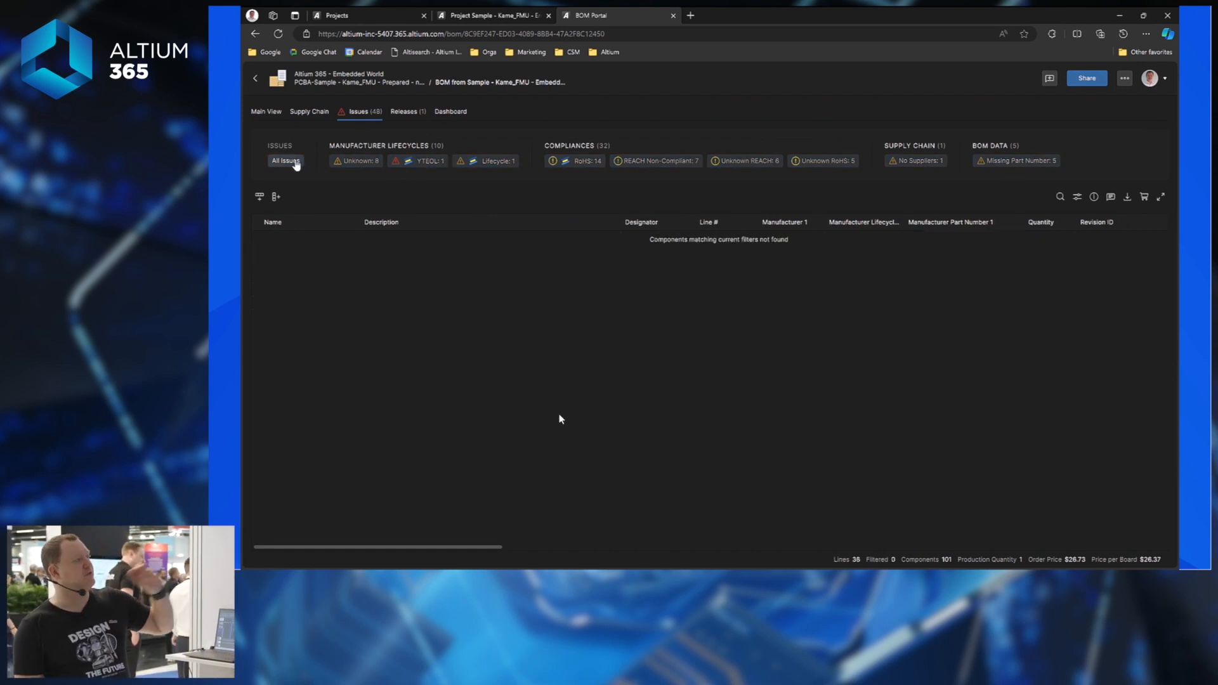
{"action": "left_click", "coordinate": [1029, 163]}
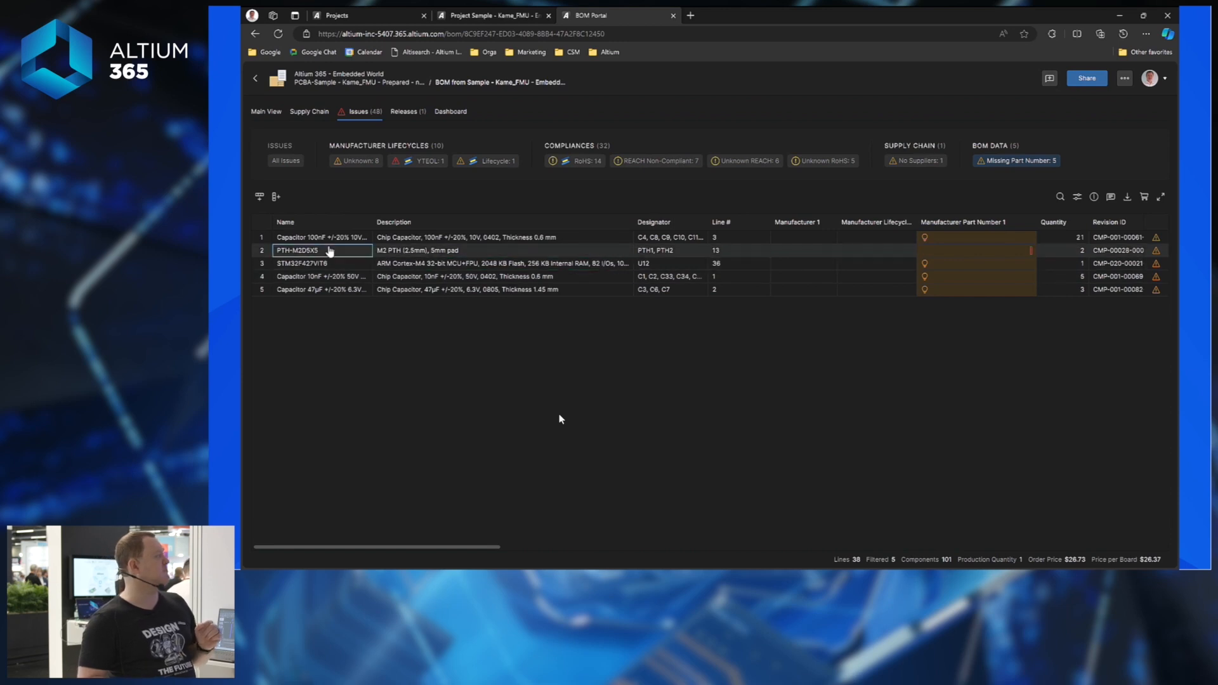
{"action": "left_click", "coordinate": [293, 243]}
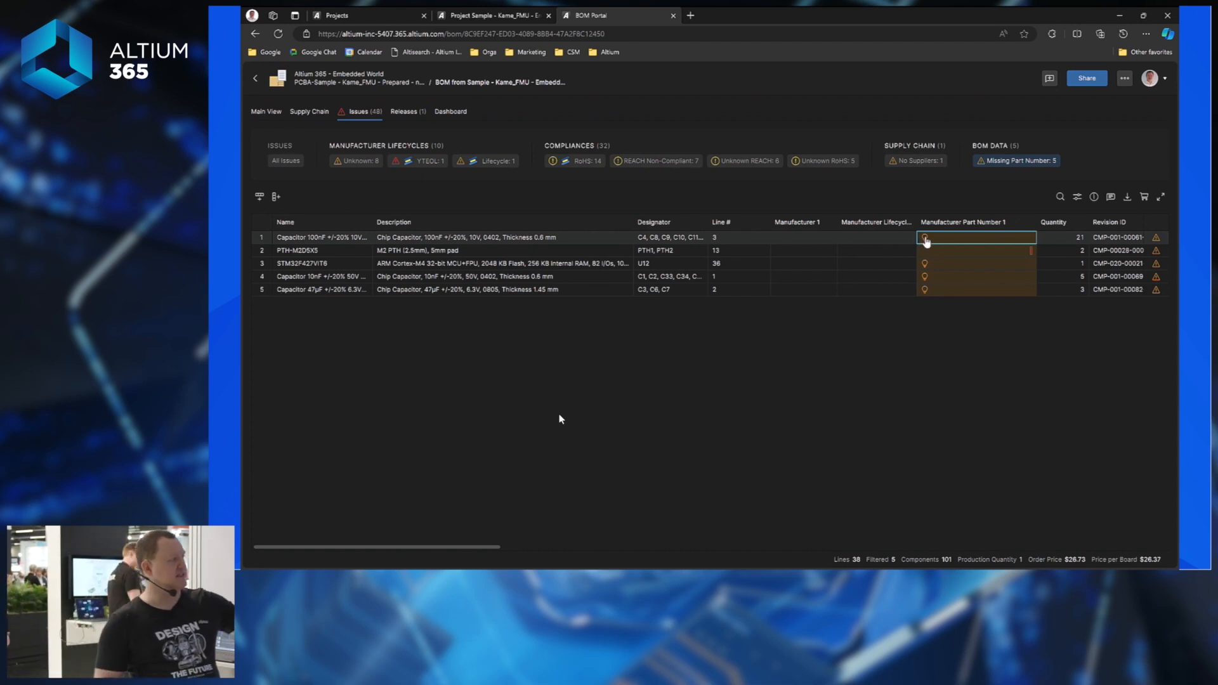
Assign the first KEMET suggestion to the 100nF capacitor and STM32F427VIT6 to the microcontroller.
{"action": "left_click", "coordinate": [925, 239]}
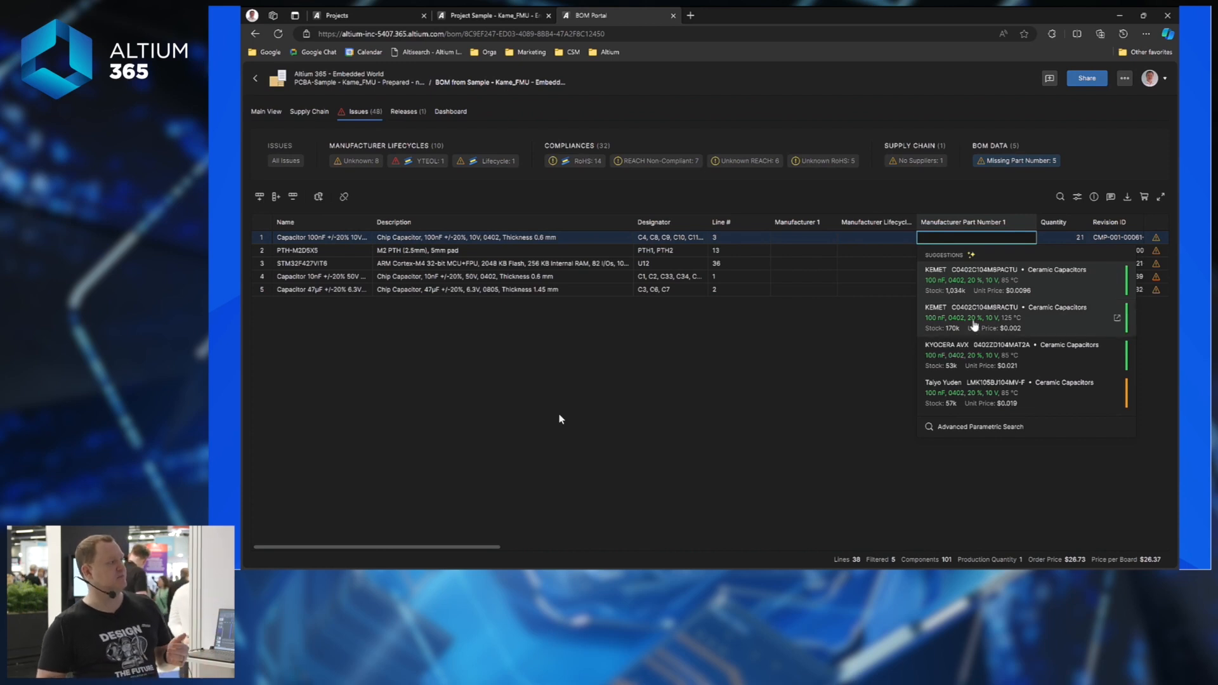
{"action": "left_click", "coordinate": [964, 281]}
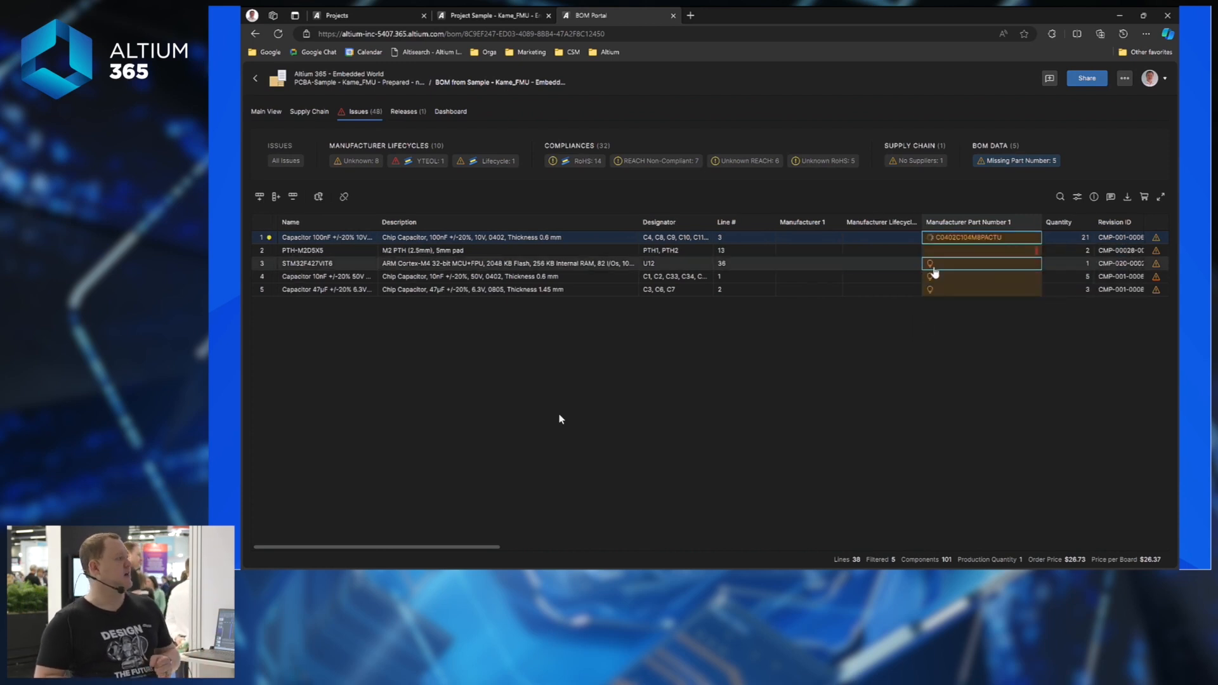
{"action": "left_click", "coordinate": [932, 265]}
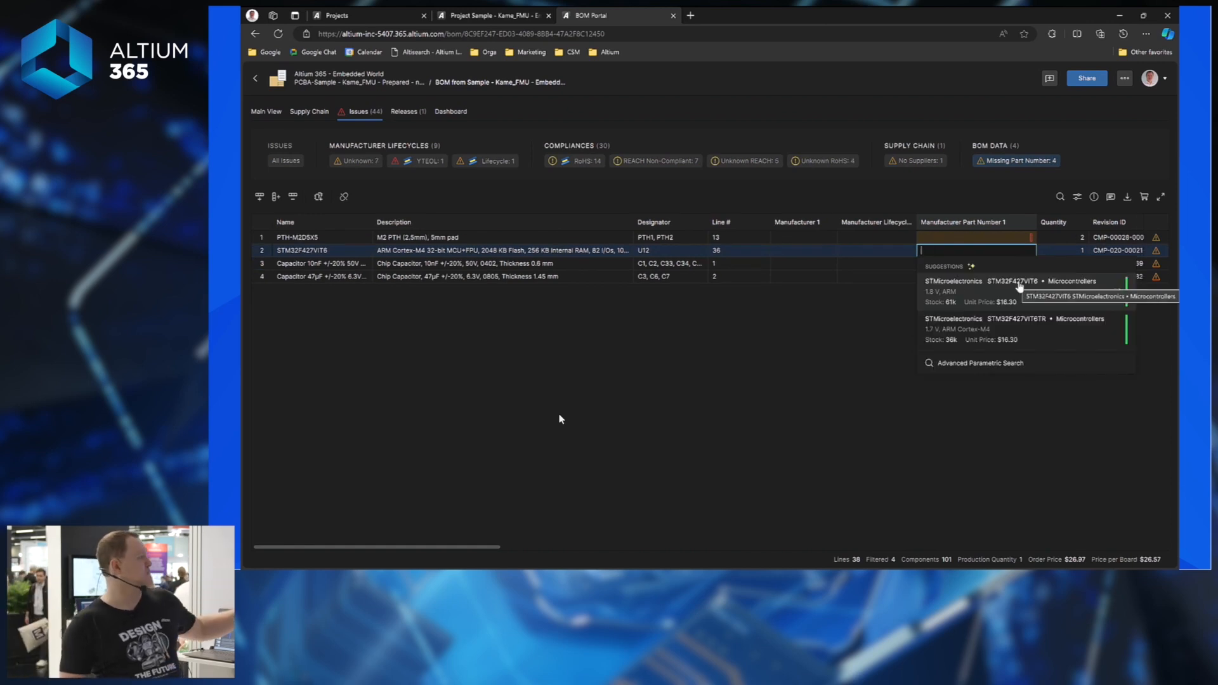
{"action": "left_click", "coordinate": [982, 288]}
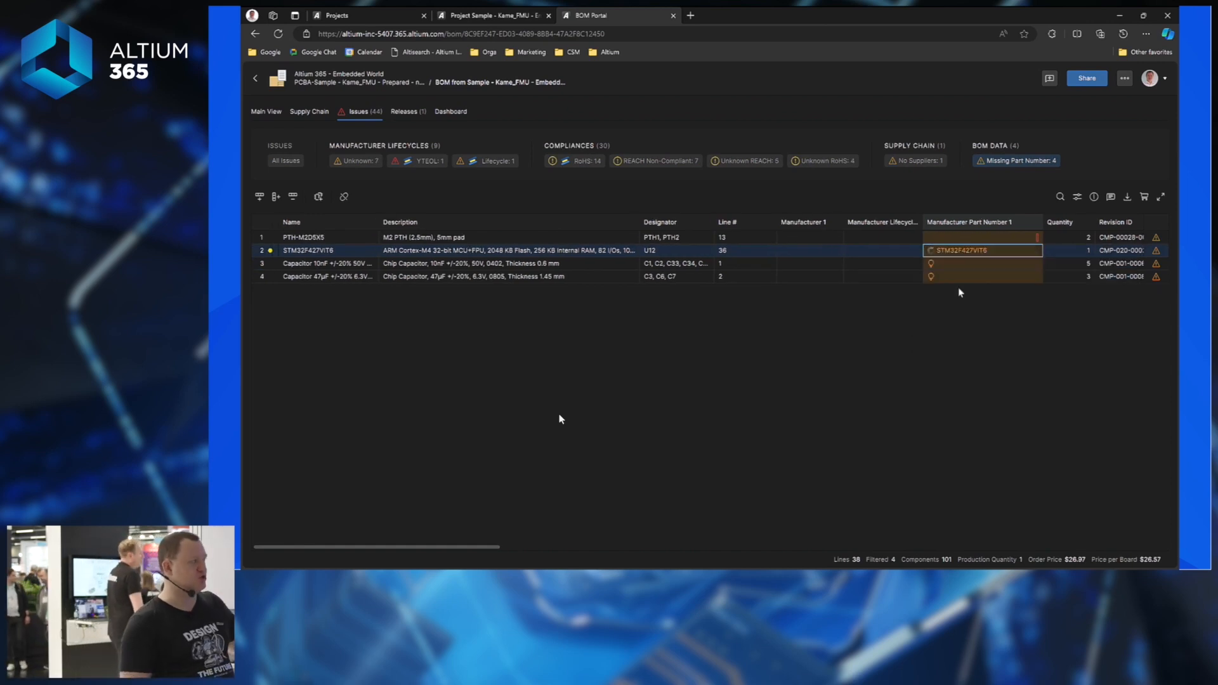
Assign C0402C103M5RACTU to the 10nF and C0805C476M9PACTU to the 47µF capacitor, then inspect PTH-M2D5X5.
{"action": "left_click", "coordinate": [932, 266]}
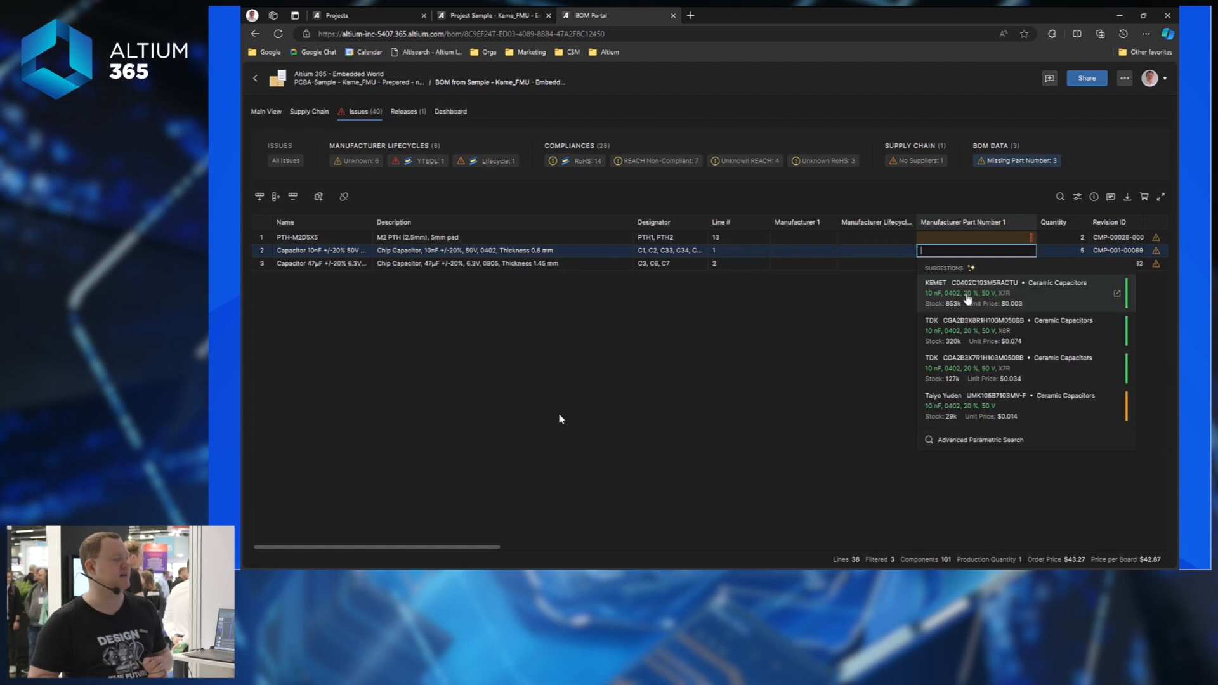
{"action": "left_click", "coordinate": [955, 309]}
{"action": "left_click", "coordinate": [931, 263]}
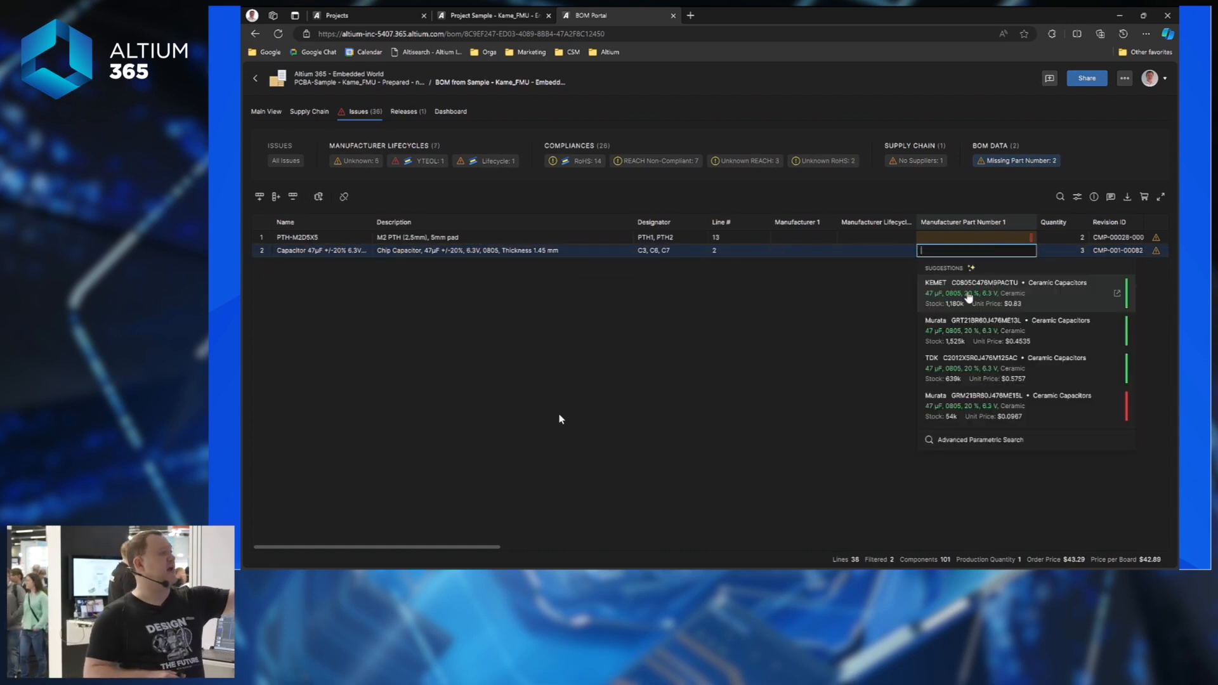
{"action": "left_click", "coordinate": [970, 294]}
{"action": "left_click", "coordinate": [290, 238]}
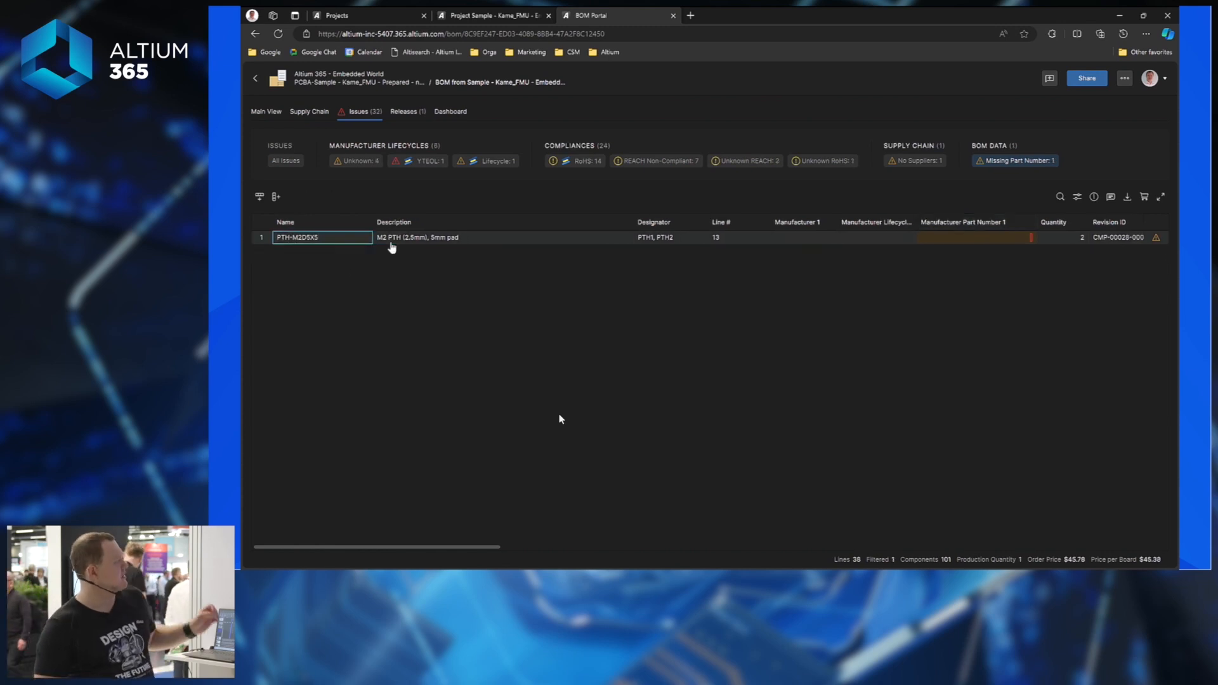
{"action": "left_click", "coordinate": [444, 242]}
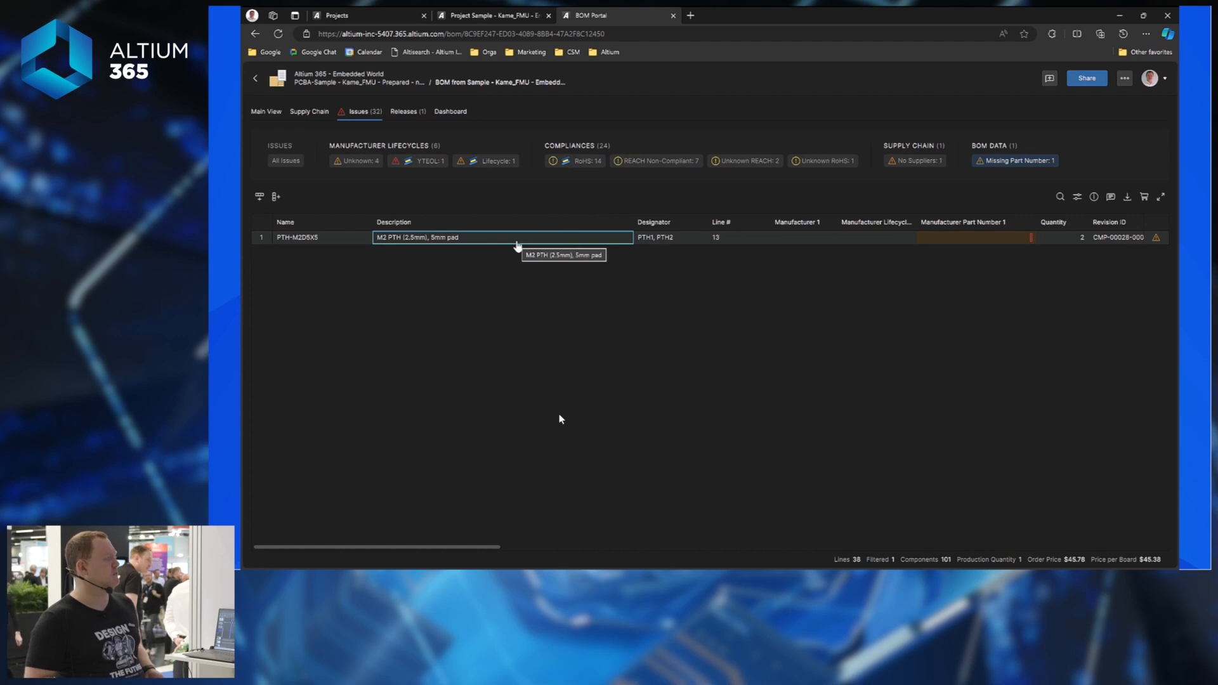
Delete the PTH-M2D5X5 line from the BOM using its row's Delete Row action.
{"action": "left_click", "coordinate": [620, 243]}
{"action": "right_click", "coordinate": [619, 244]}
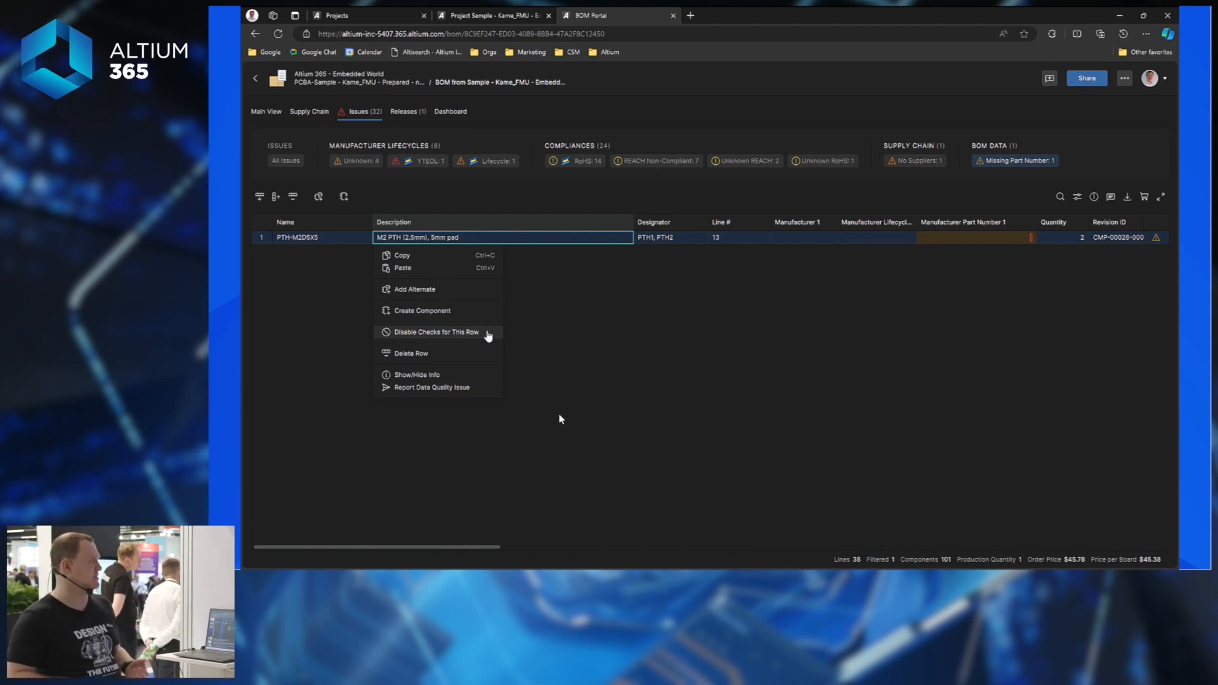
{"action": "left_click", "coordinate": [408, 354]}
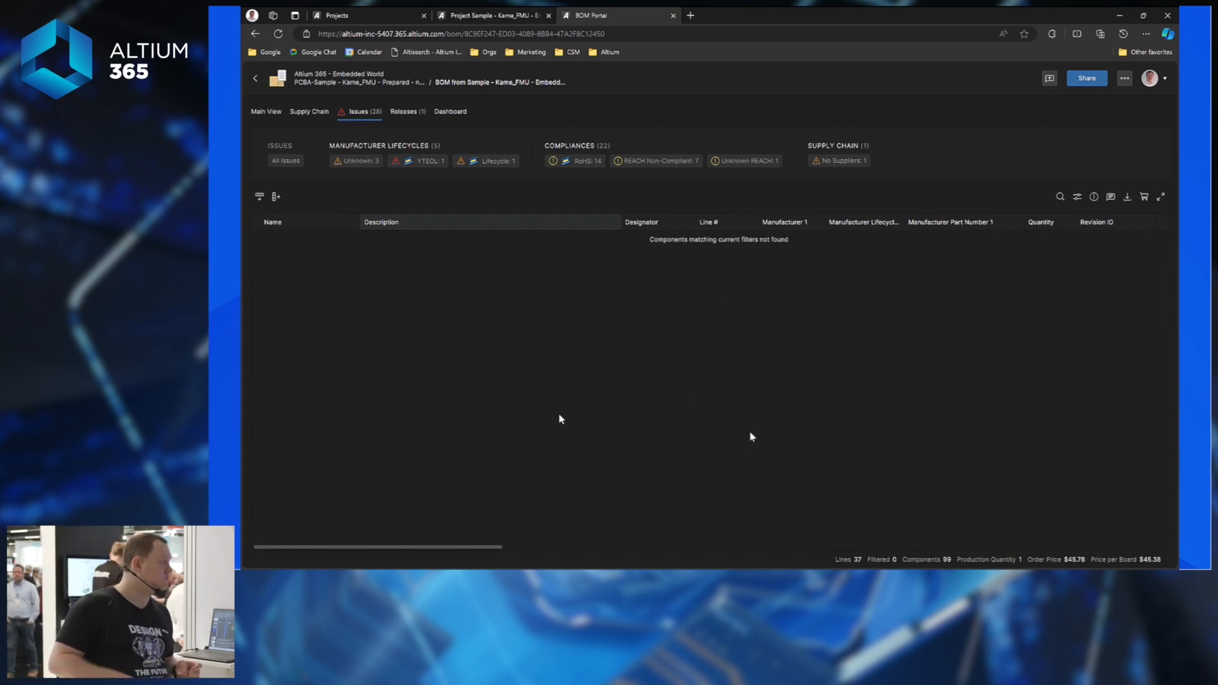
Filter to the Lifecycle issue, inspect the obsolete DF12(3.0)-50DS-0.5V(86) connector, and view replacement suggestions.
{"action": "left_click", "coordinate": [489, 162]}
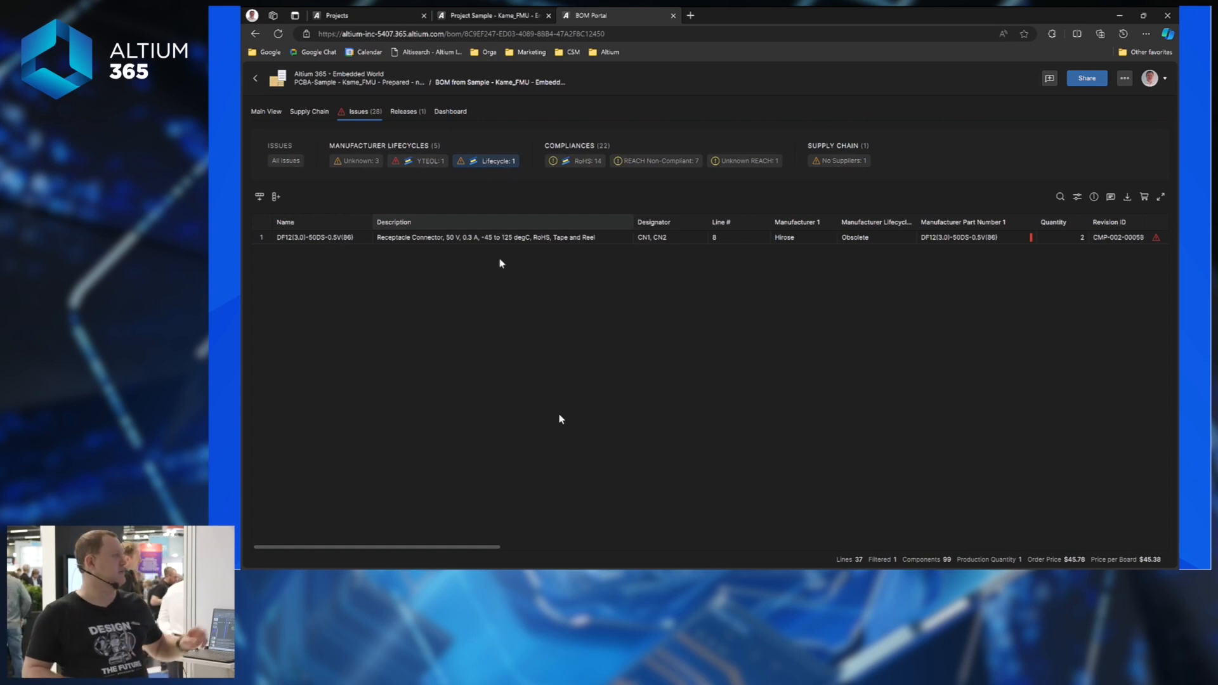
{"action": "left_click", "coordinate": [290, 240]}
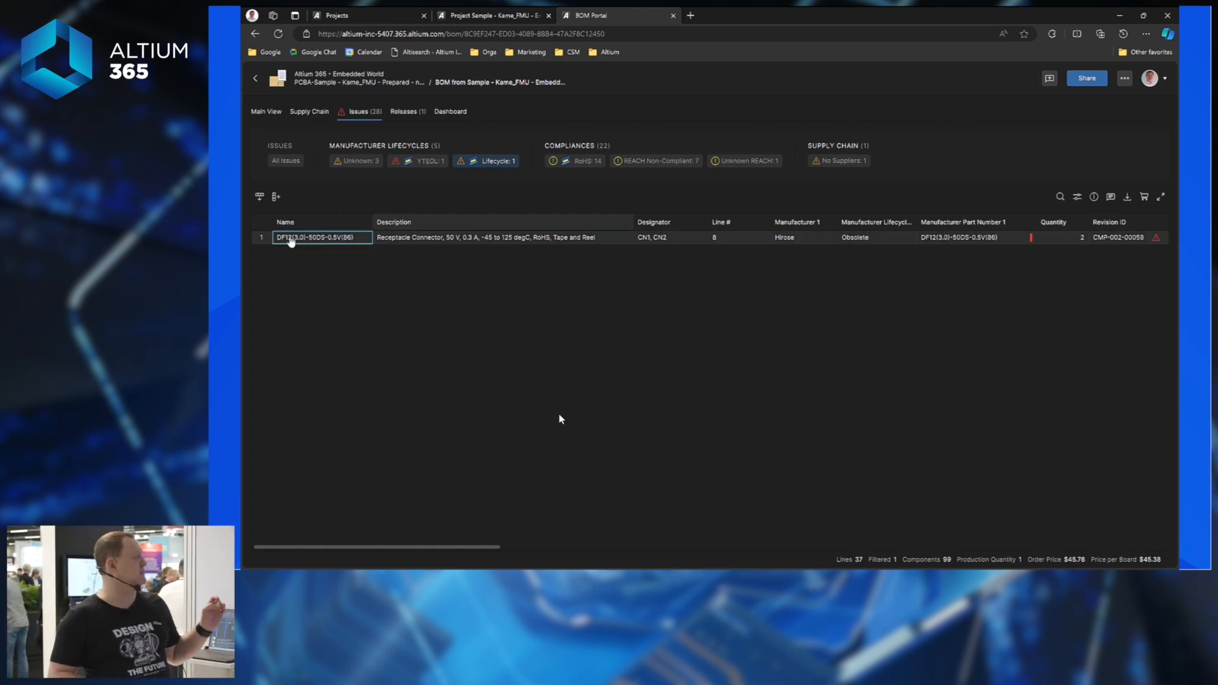
{"action": "left_click", "coordinate": [406, 239]}
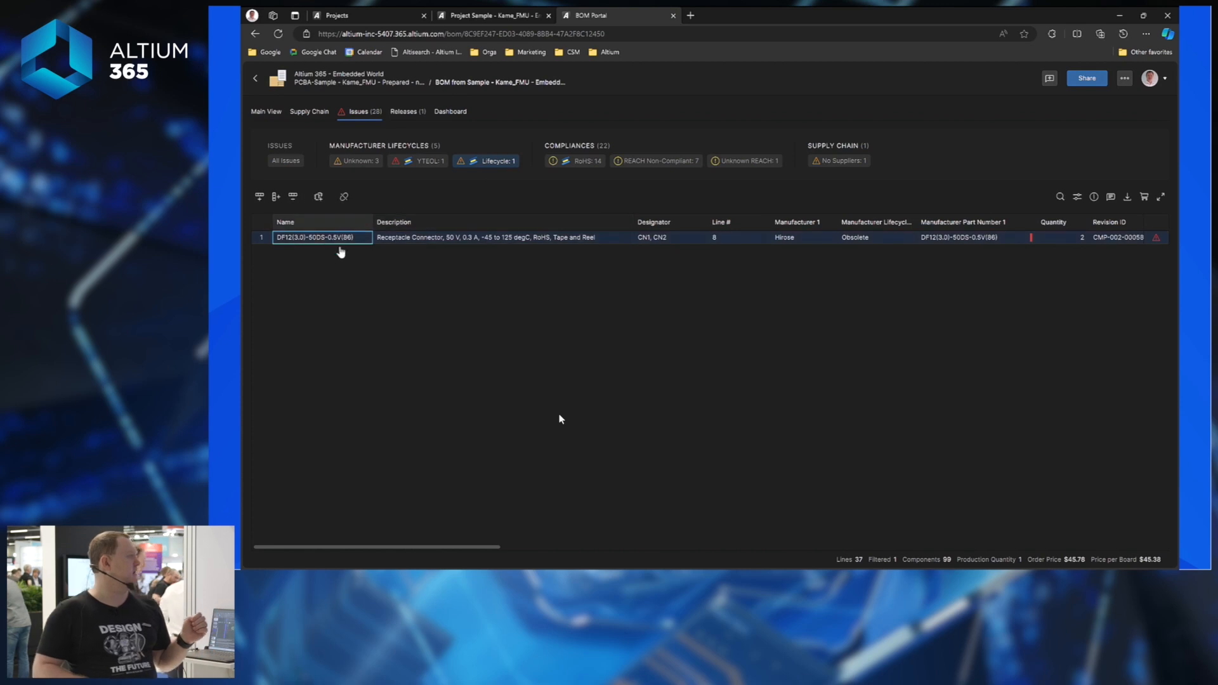
{"action": "left_click", "coordinate": [1094, 196]}
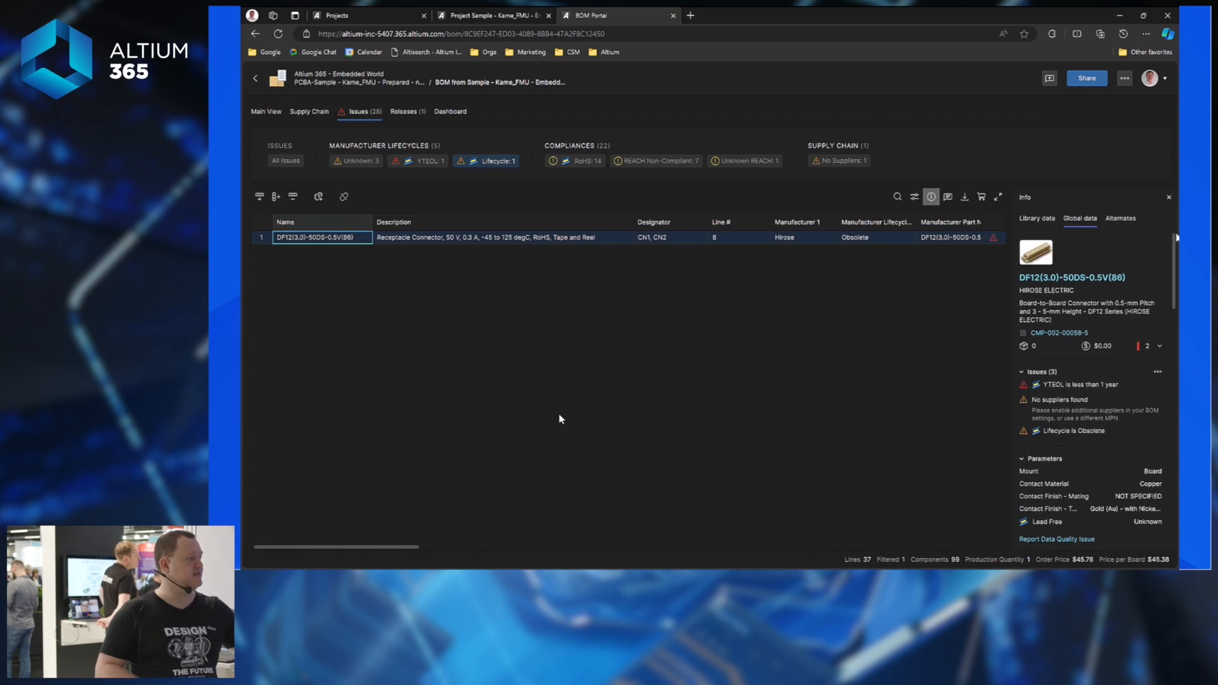
{"action": "left_click_drag", "start_coordinate": [1177, 252], "coordinate": [1169, 203]}
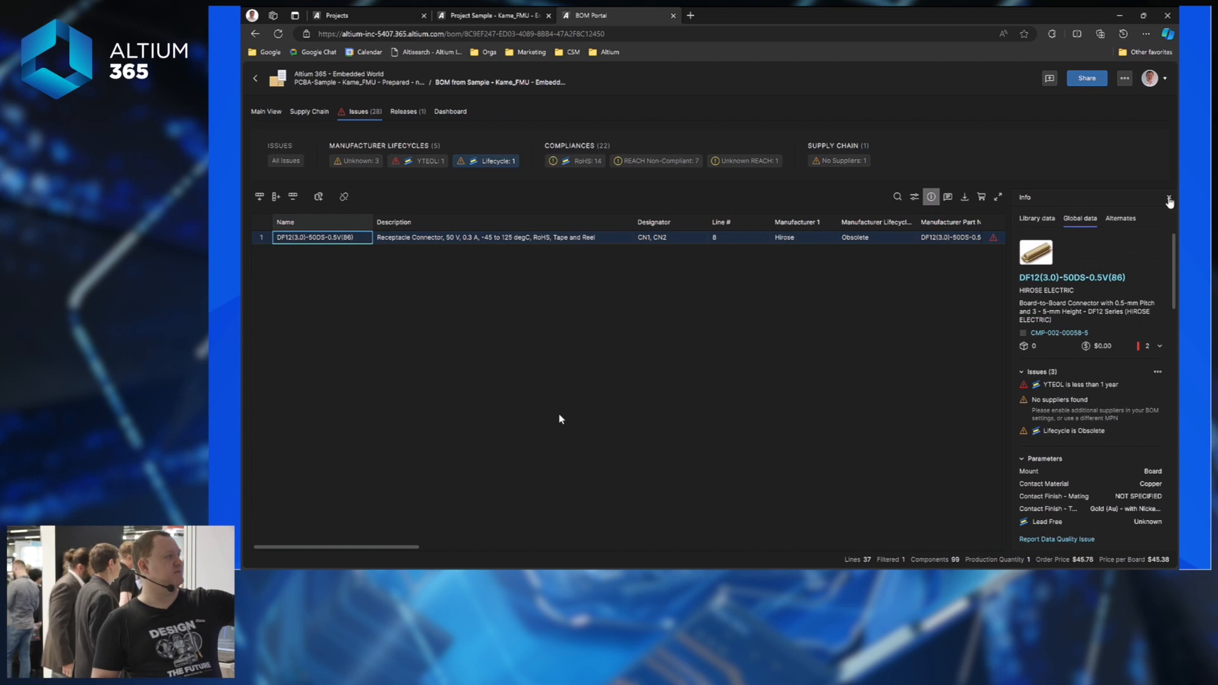
{"action": "left_click", "coordinate": [1171, 199]}
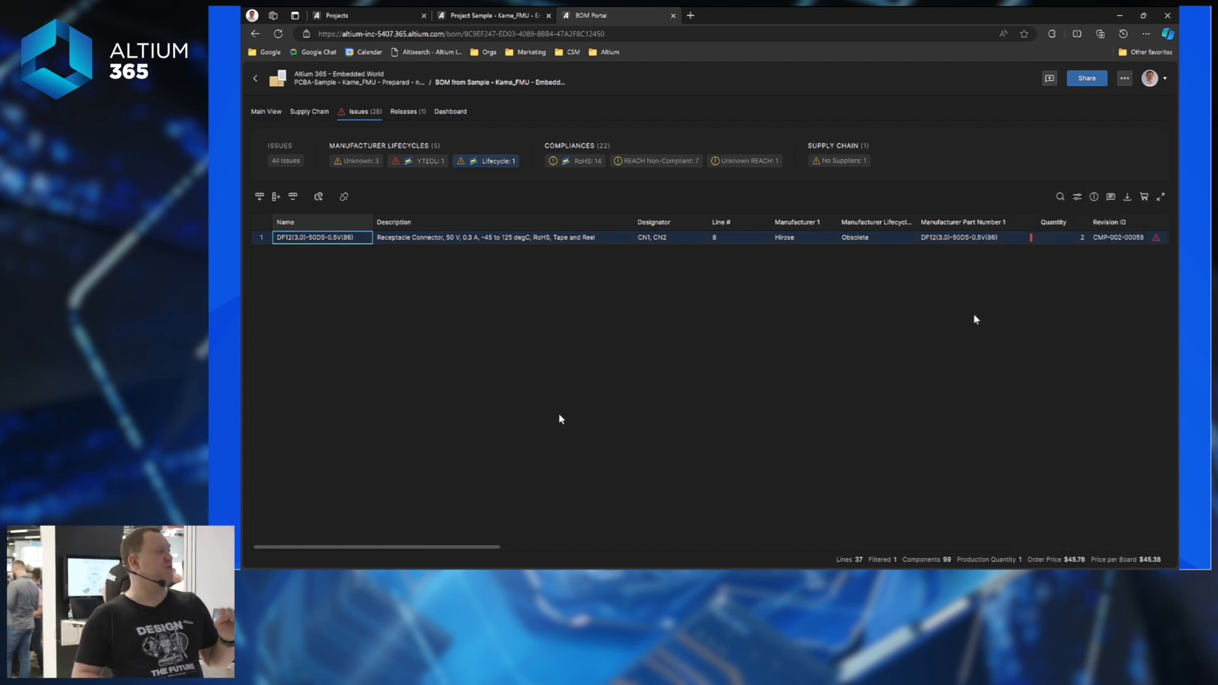
{"action": "left_click", "coordinate": [959, 240]}
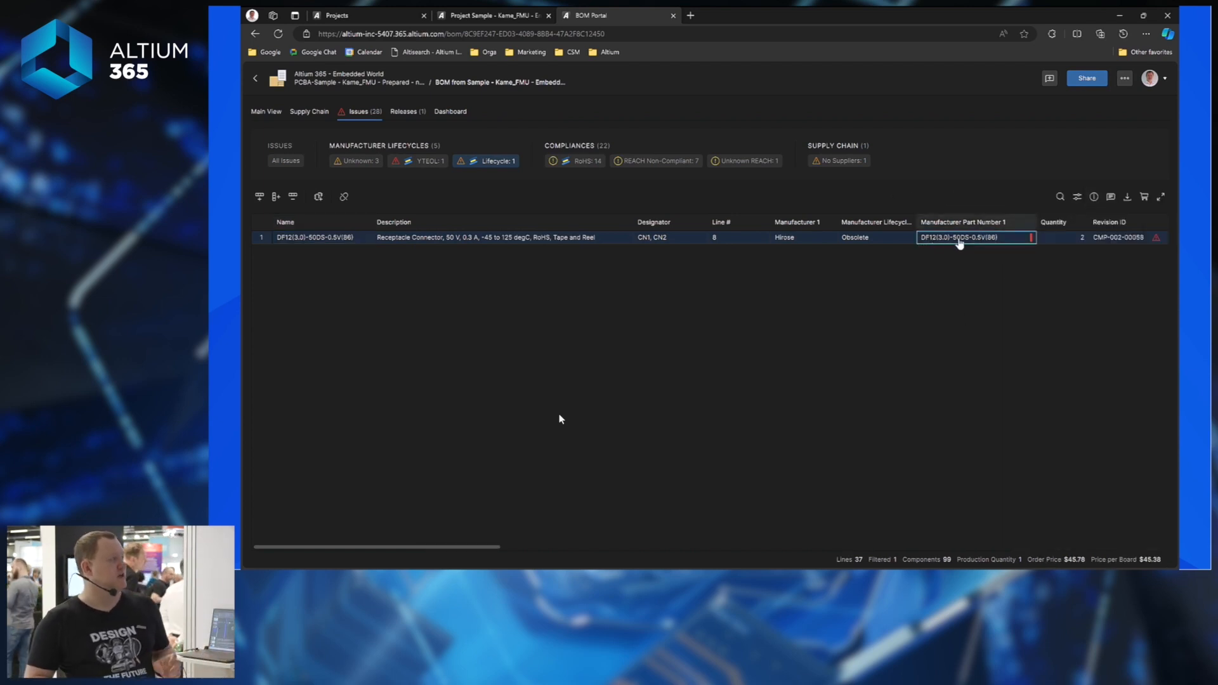
{"action": "left_click", "coordinate": [960, 242]}
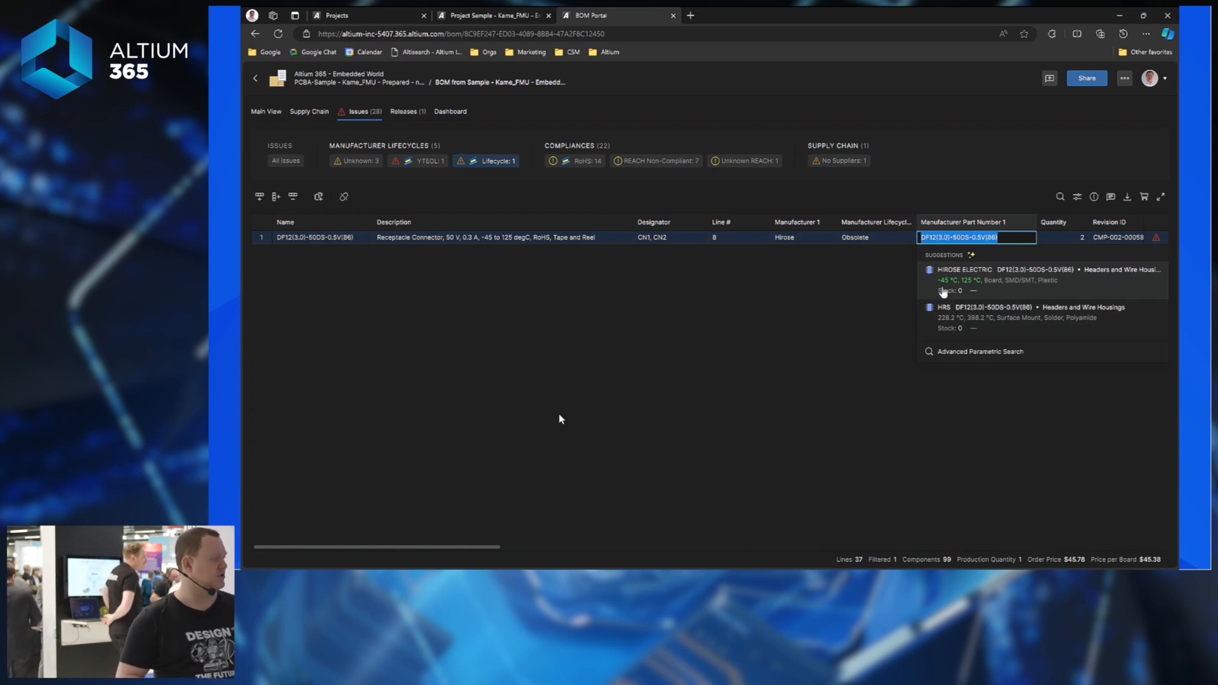
Replace the obsolete connector with SiliconExpert alternate DF12NB(3.0)-50DS-0.5V(51), then show all issues.
{"action": "left_click", "coordinate": [978, 352]}
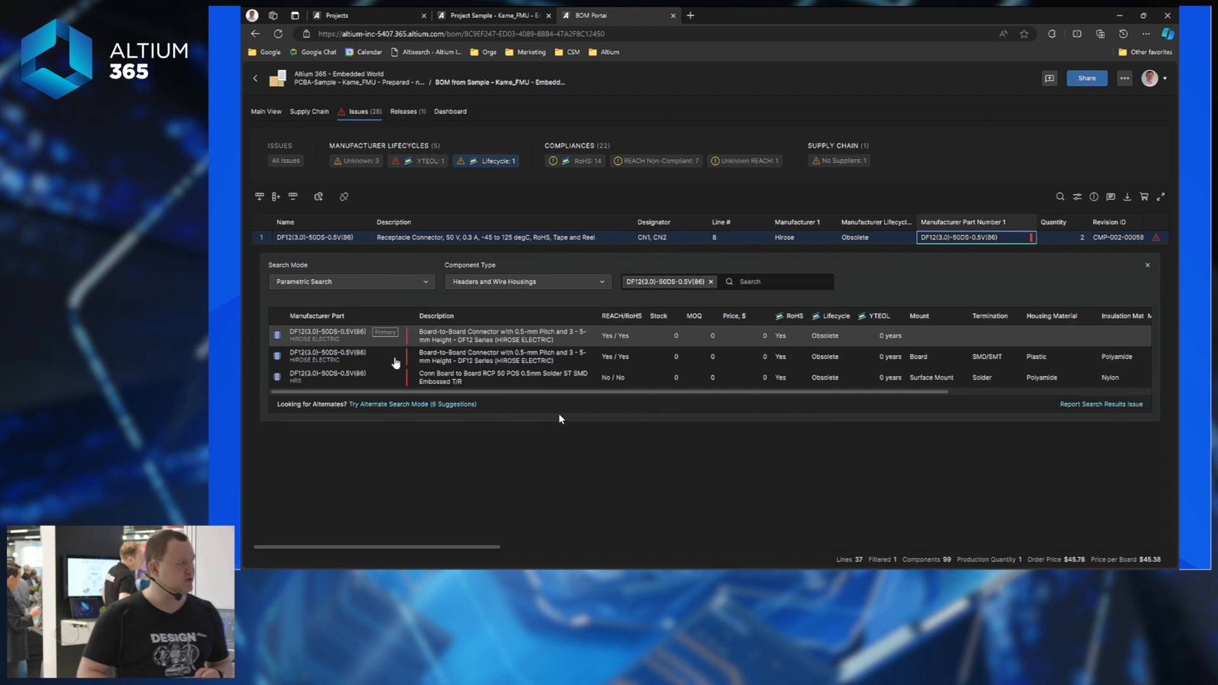
{"action": "left_click", "coordinate": [407, 406]}
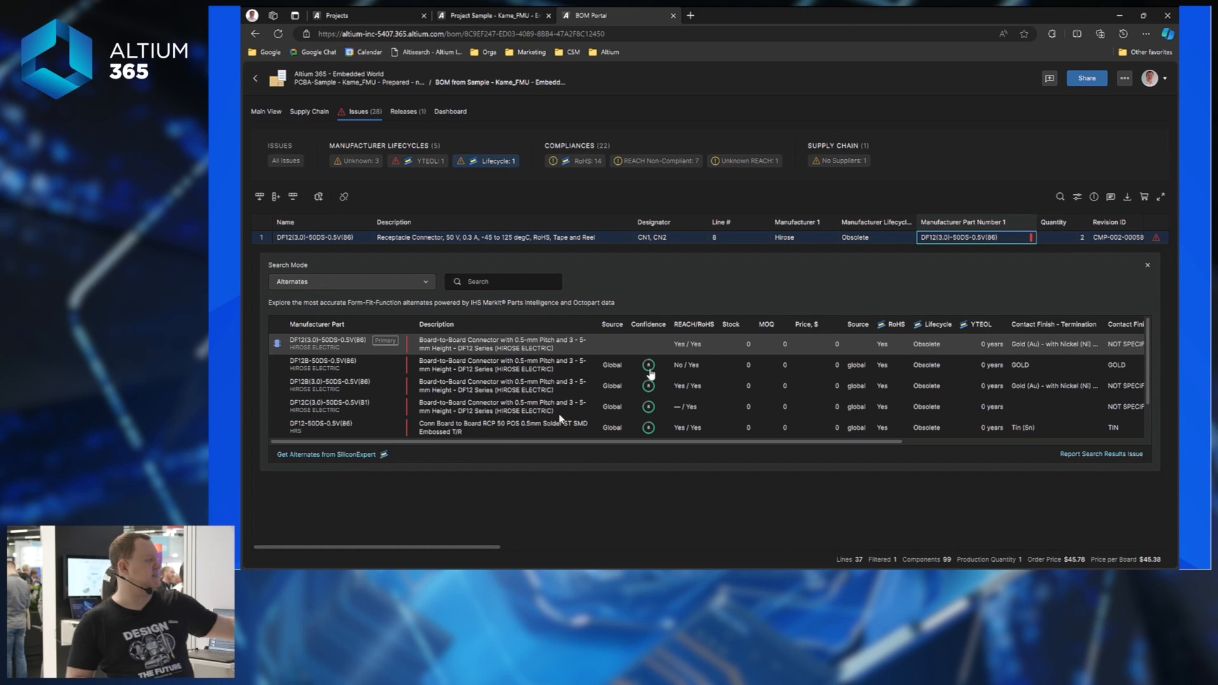
{"action": "left_click", "coordinate": [360, 456]}
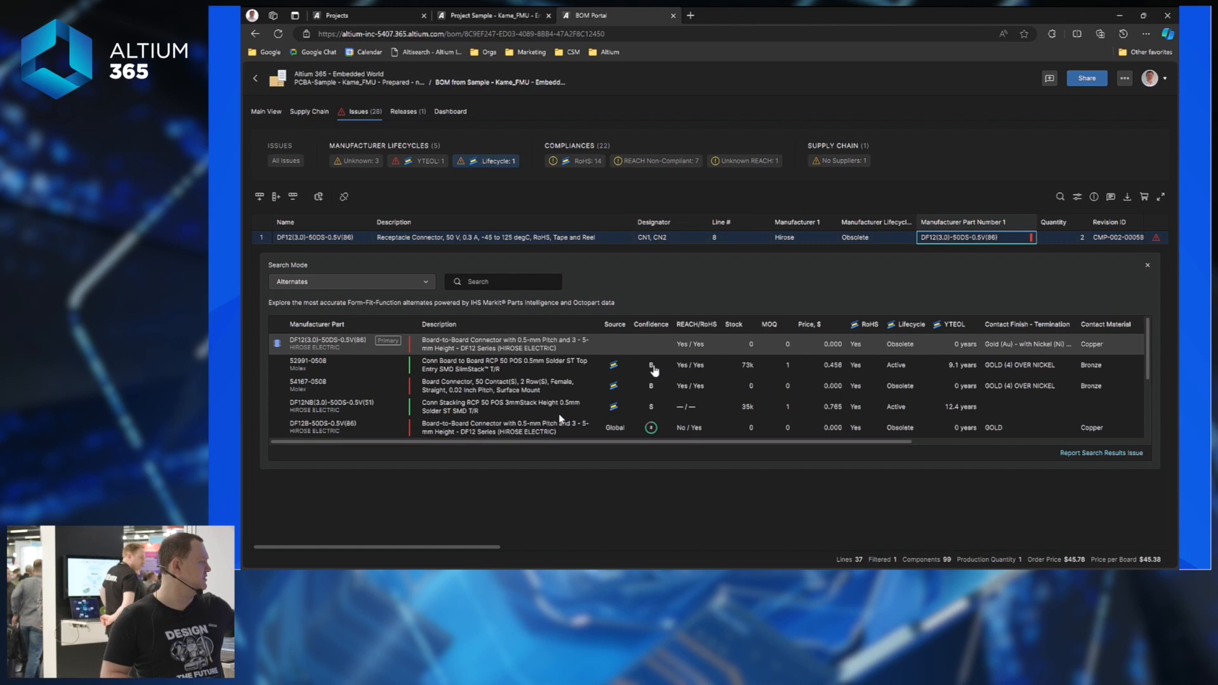
{"action": "mouse_move", "coordinate": [653, 371]}
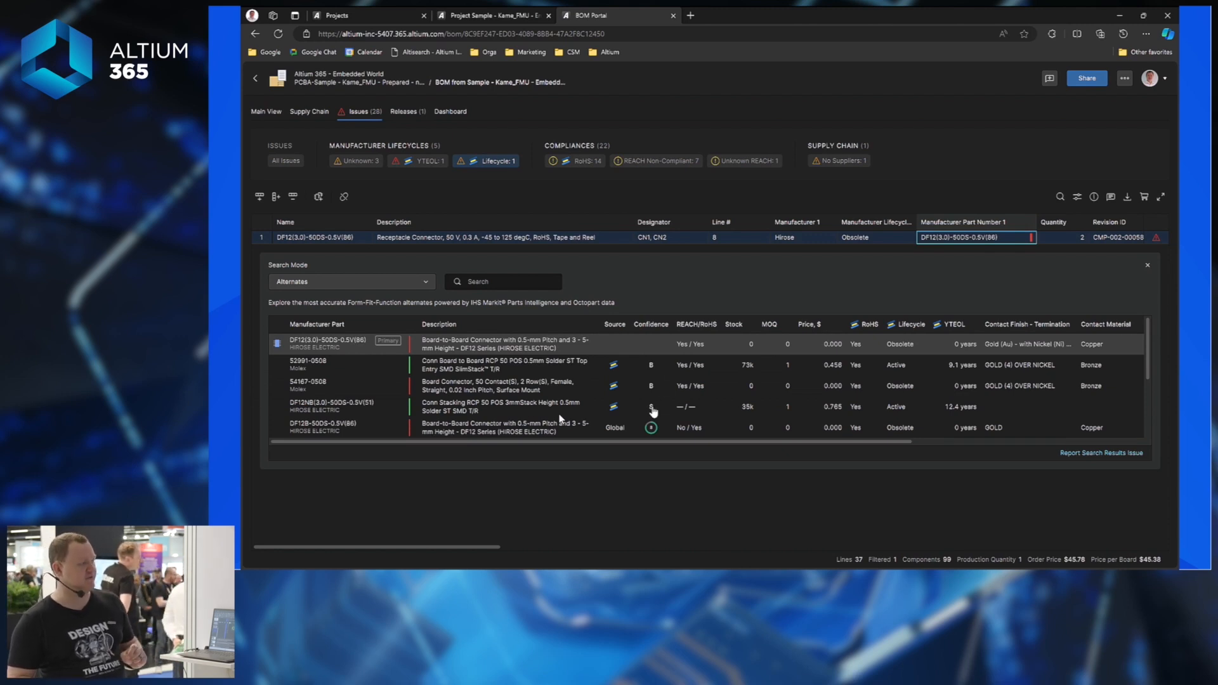
{"action": "left_click", "coordinate": [515, 409]}
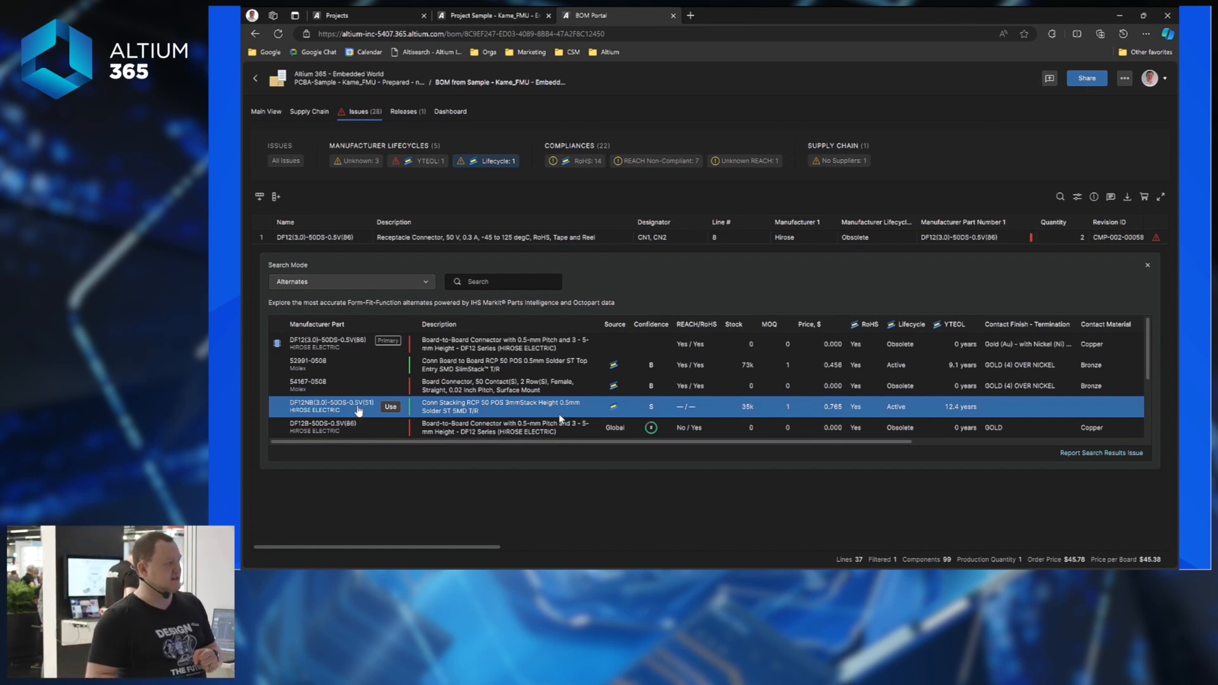
{"action": "left_click", "coordinate": [390, 408]}
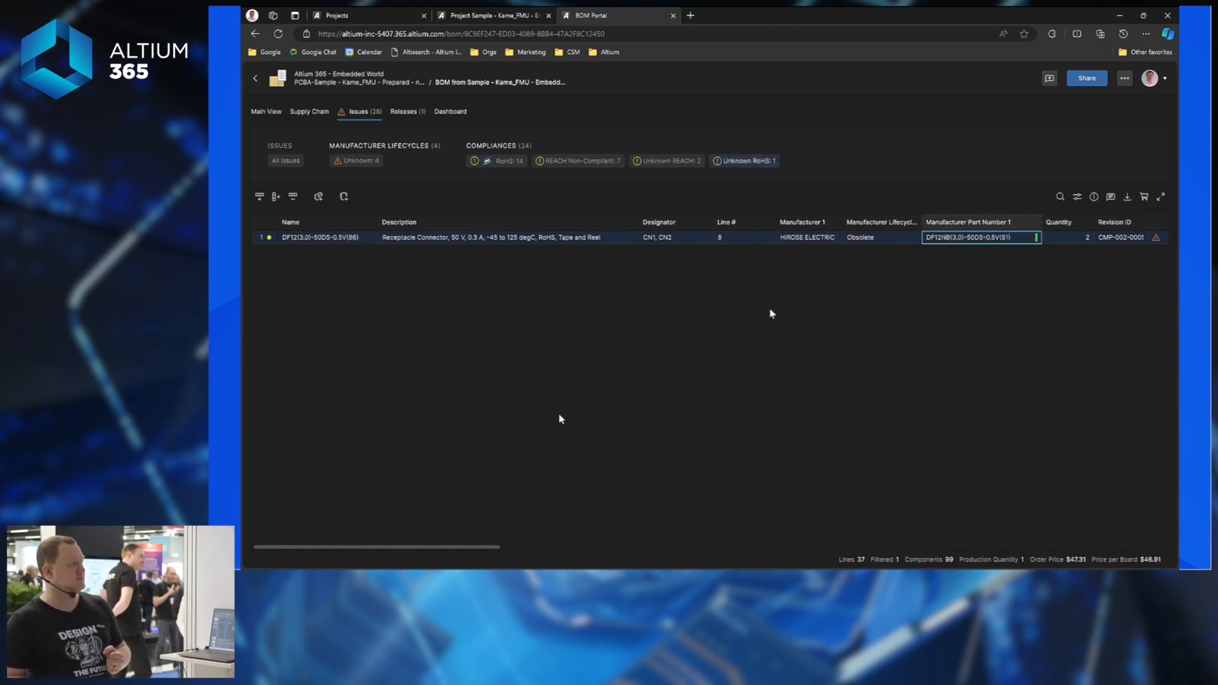
{"action": "left_click", "coordinate": [286, 161]}
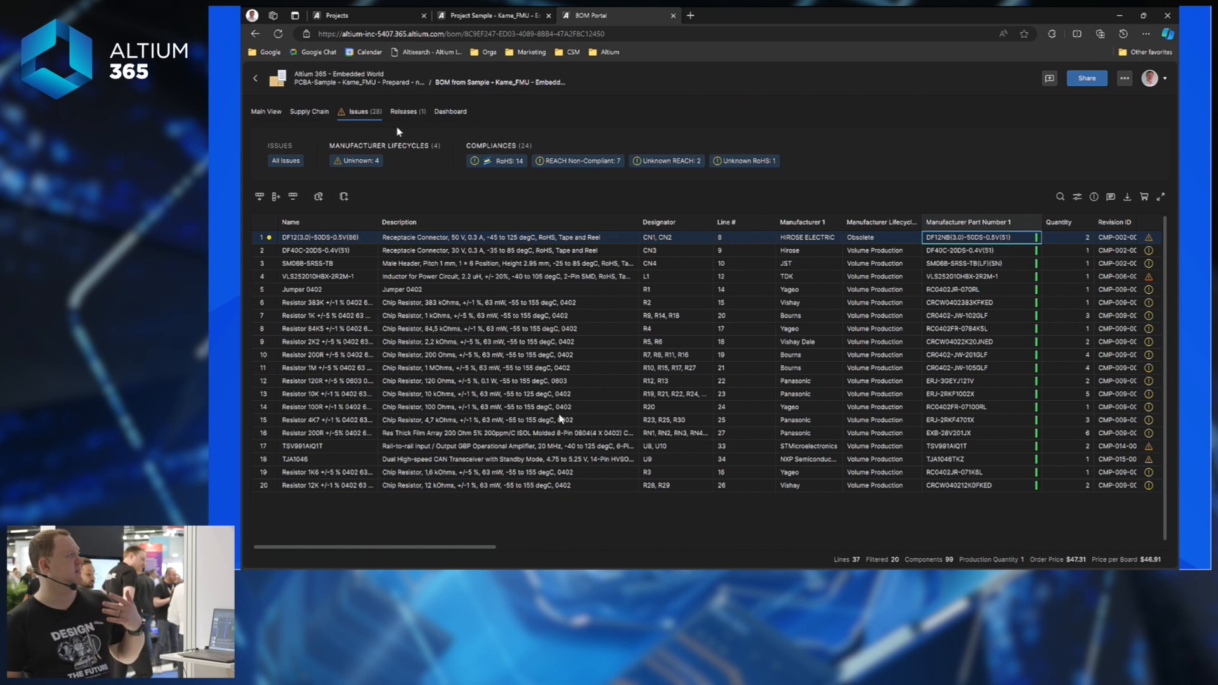
Price the BOM for 10 boards in the Supply Chain view, giving a $417.8 total.
{"action": "left_click", "coordinate": [310, 115]}
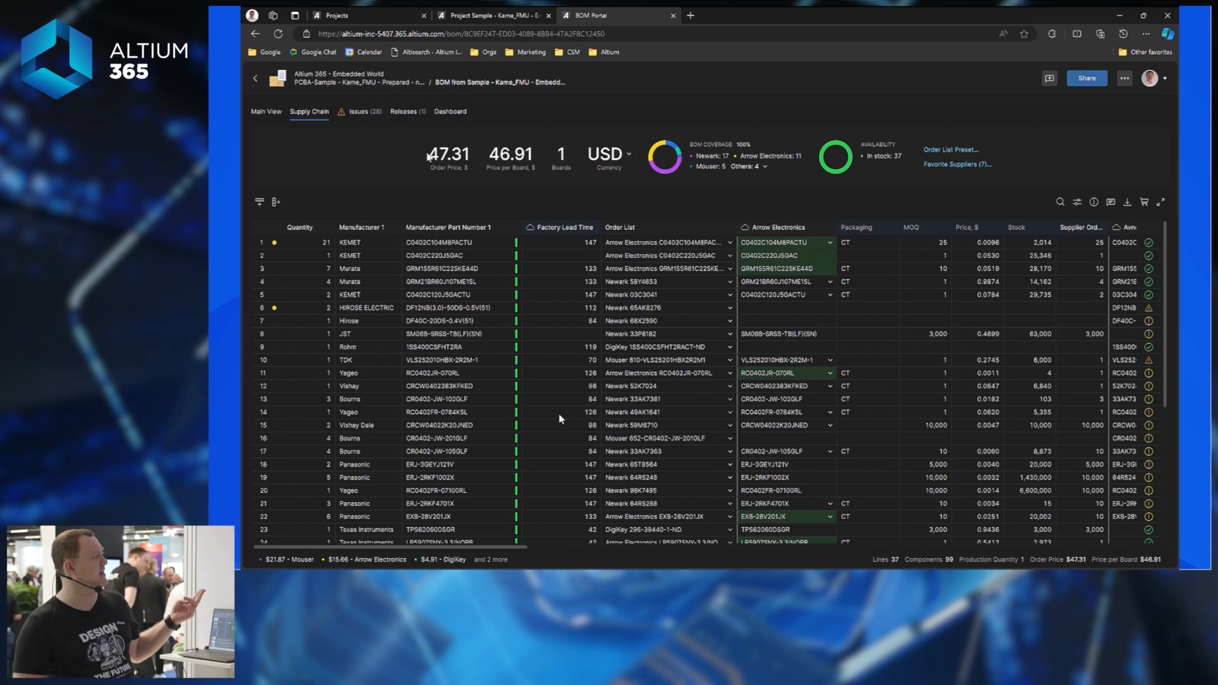
{"action": "left_click", "coordinate": [562, 157]}
{"action": "type", "text": "0"}
{"action": "key", "text": "Return"}
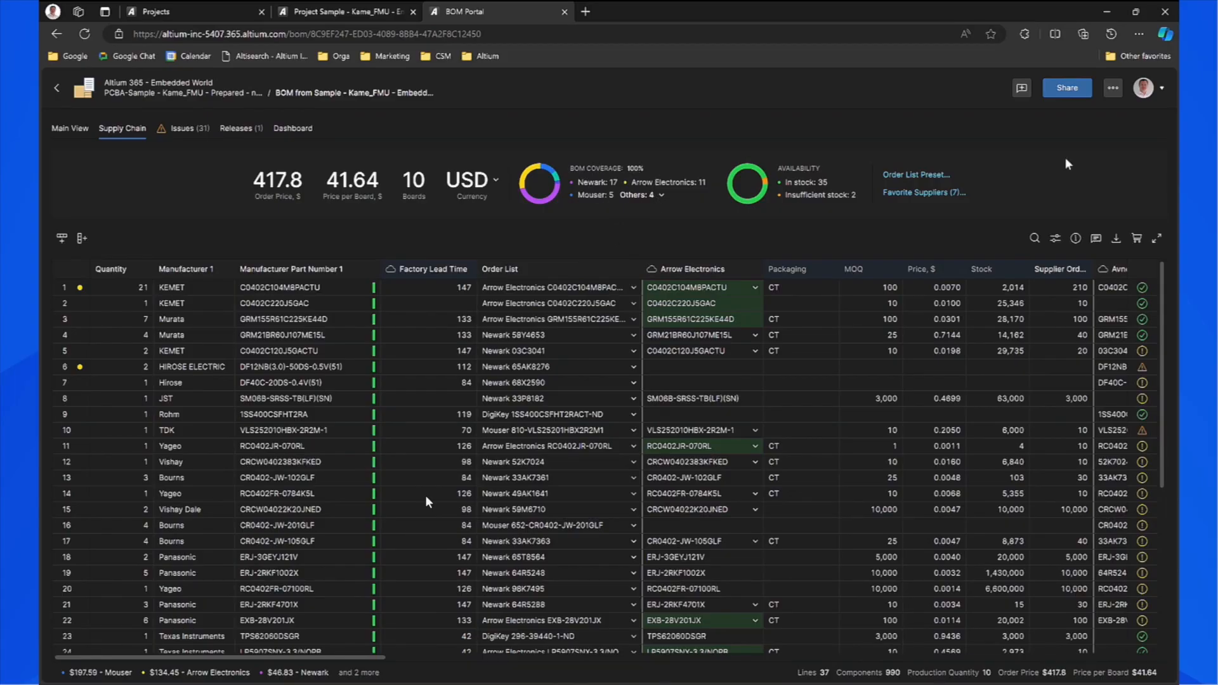
{"action": "left_click", "coordinate": [930, 177]}
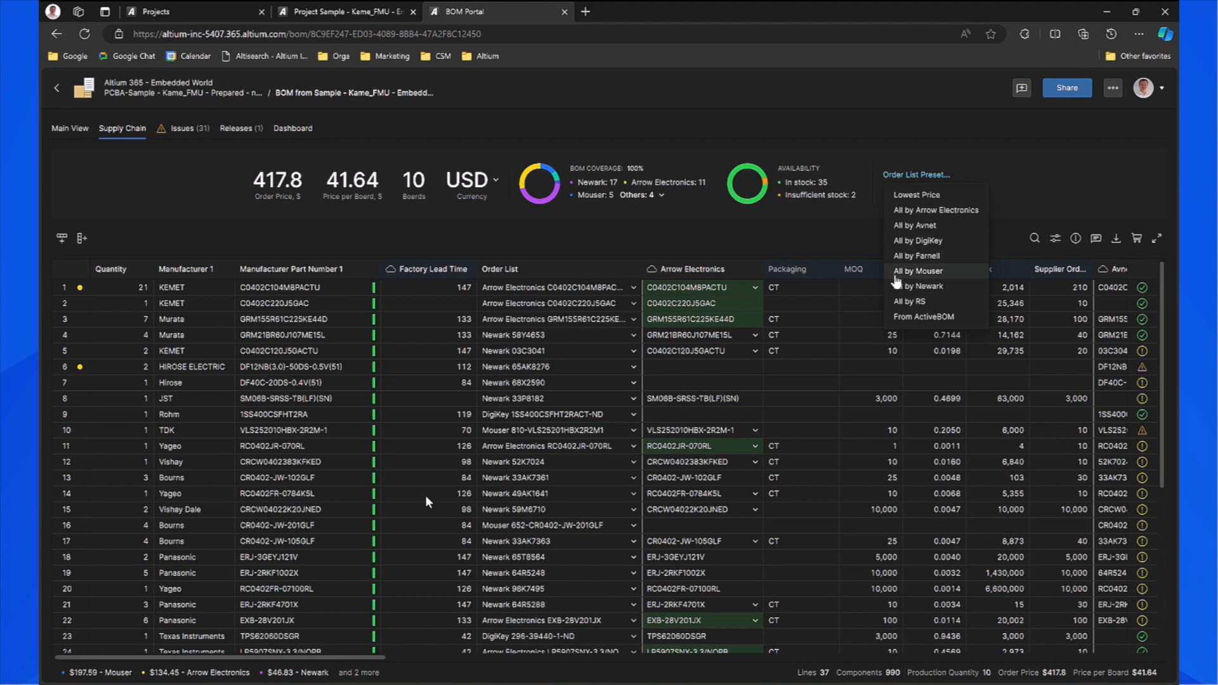
Apply the All by Mouser order-list preset.
{"action": "left_click", "coordinate": [919, 272]}
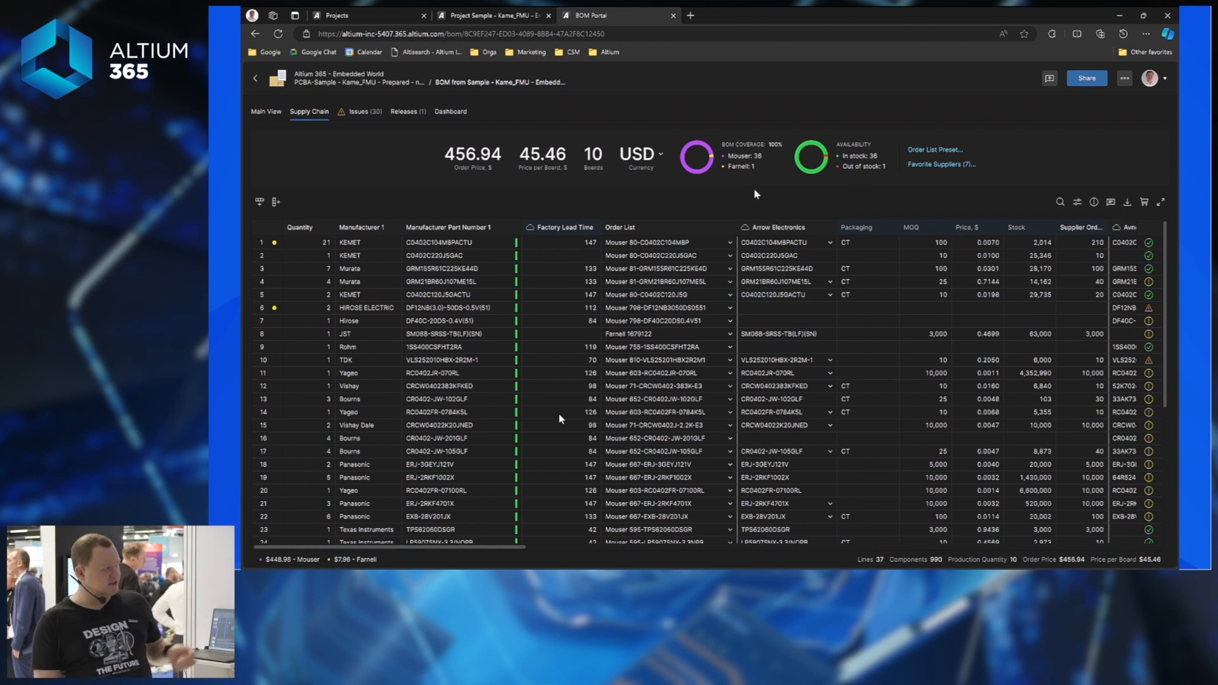
Source the out-of-stock Murata capacitor from Newark and clear the out-of-stock filter.
{"action": "left_click", "coordinate": [857, 168]}
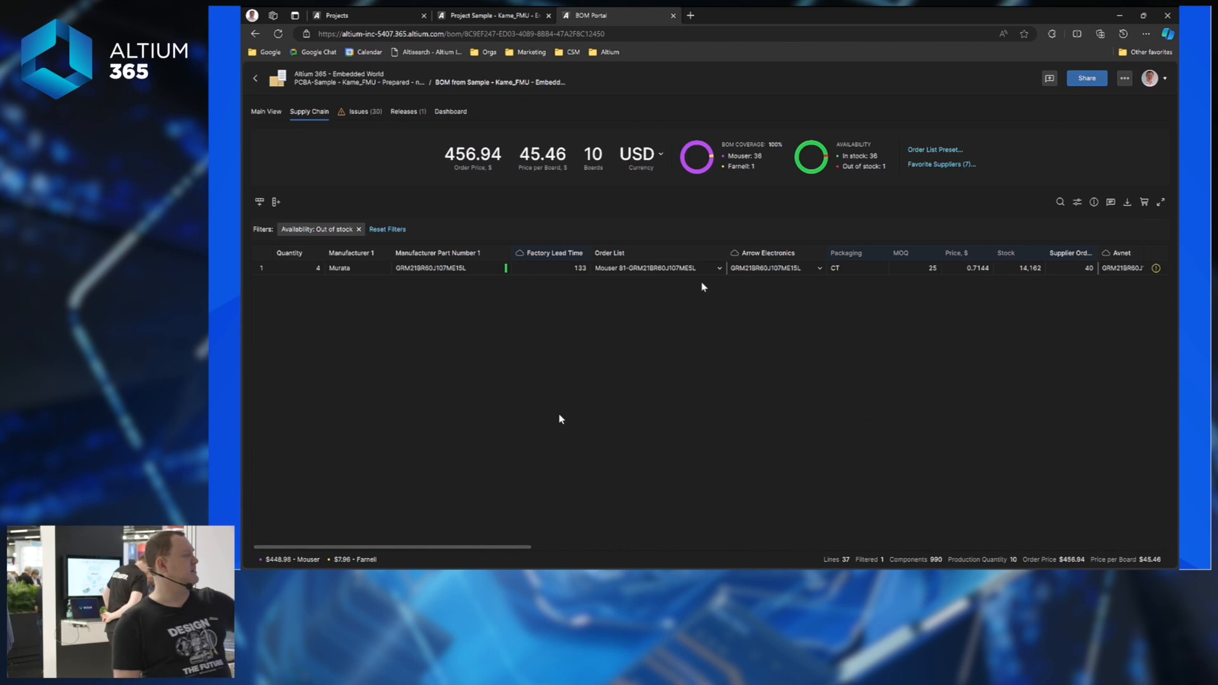
{"action": "left_click", "coordinate": [719, 269]}
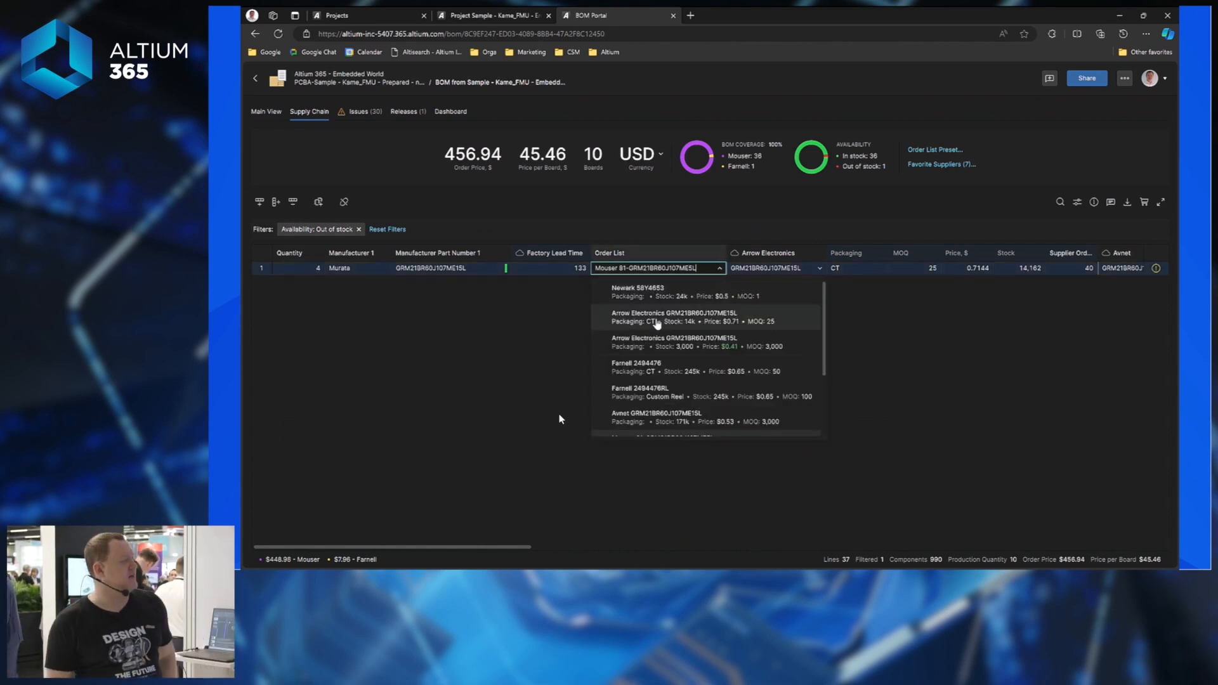
{"action": "scroll", "coordinate": [660, 349], "scroll_direction": "down", "scroll_amount": 3}
{"action": "scroll", "coordinate": [663, 370], "scroll_direction": "down", "scroll_amount": 1}
{"action": "scroll", "coordinate": [666, 374], "scroll_direction": "up", "scroll_amount": 3}
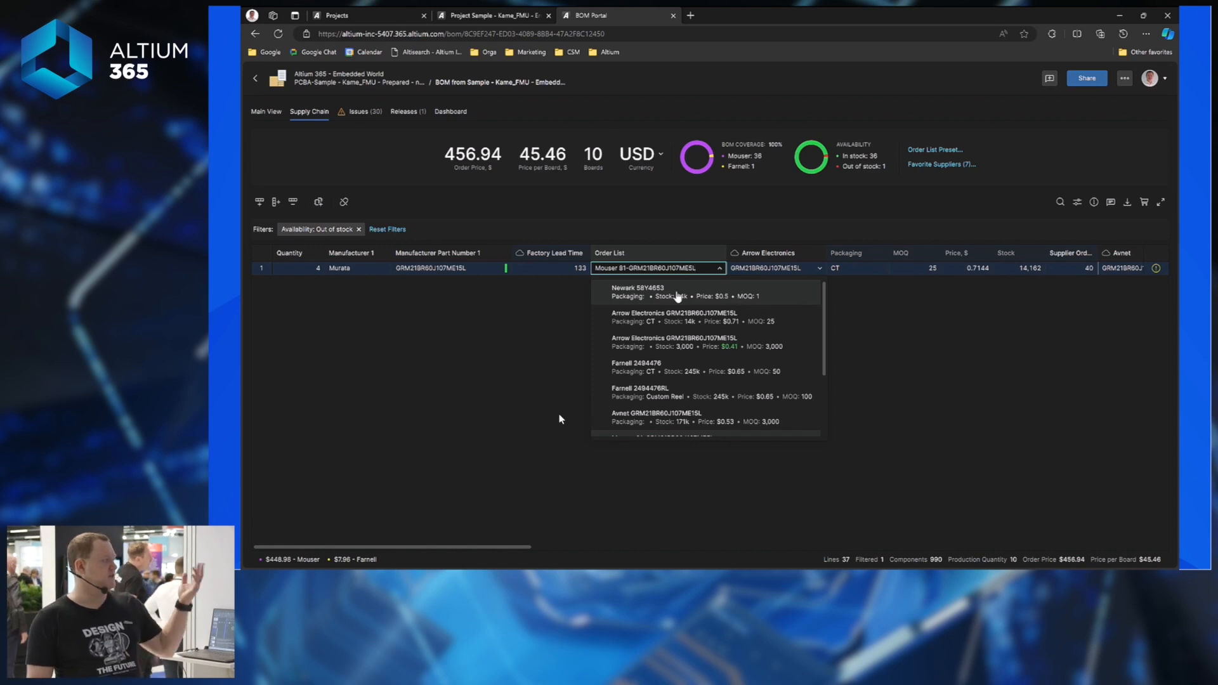
{"action": "left_click", "coordinate": [751, 299]}
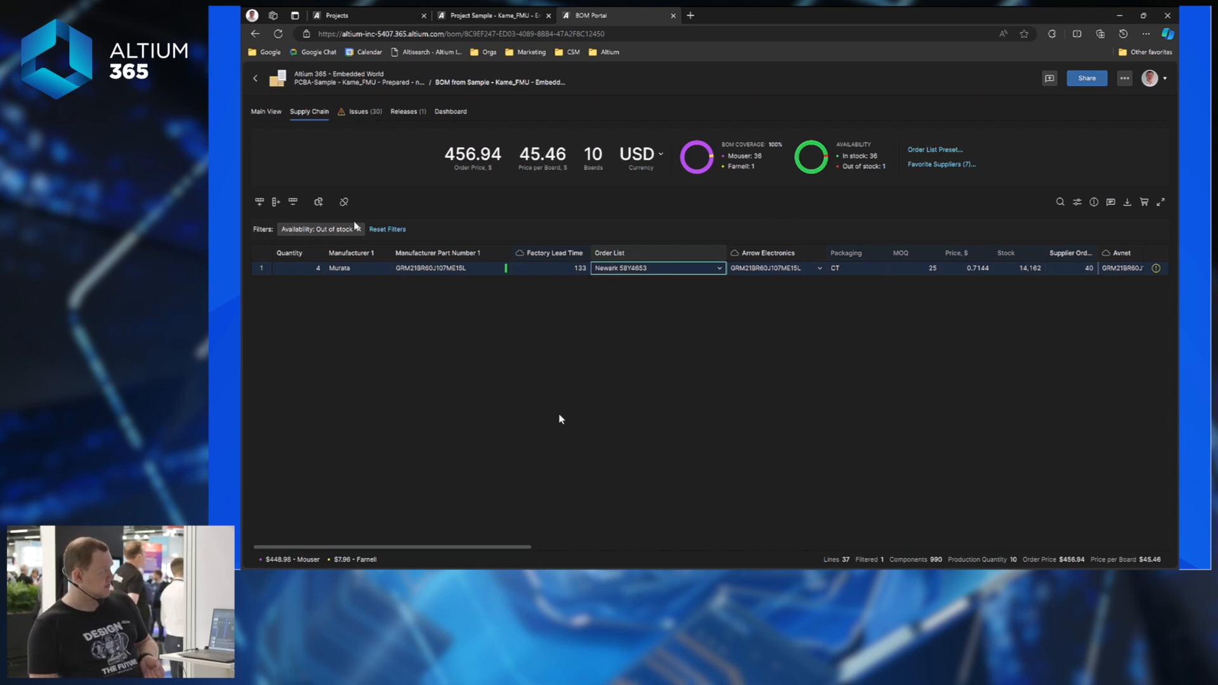
{"action": "left_click", "coordinate": [387, 229]}
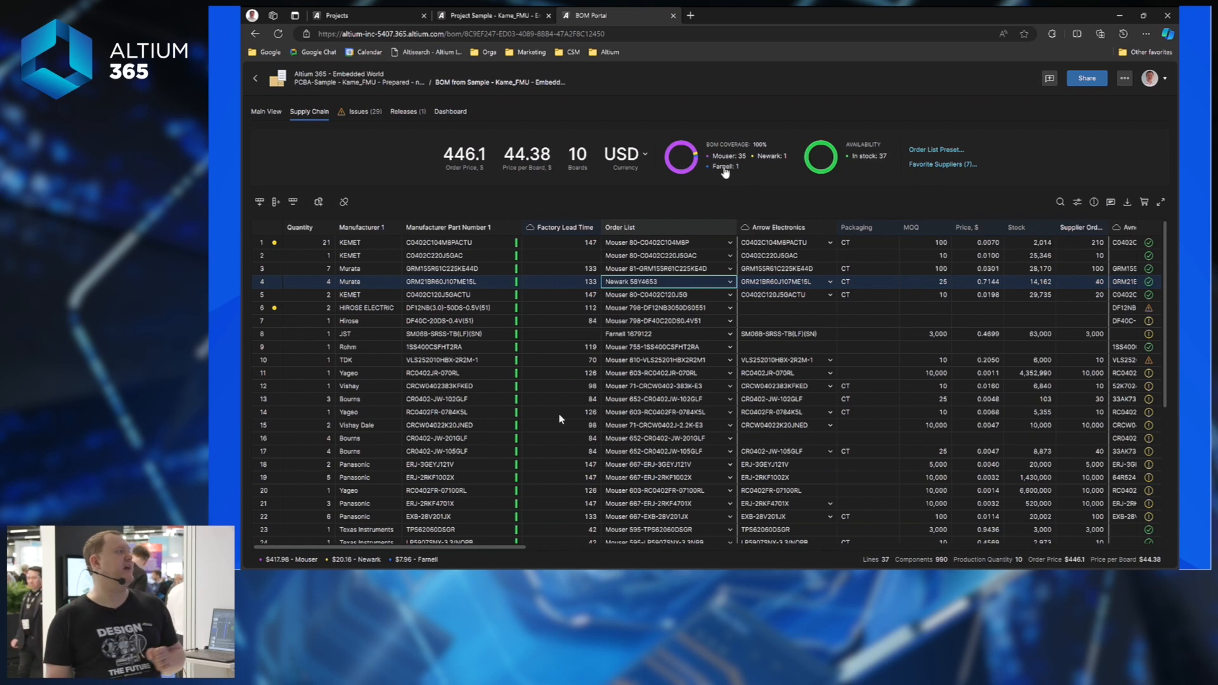
Switch the Farnell-sourced JST header to Newark and clear the Farnell filter.
{"action": "left_click", "coordinate": [724, 167]}
{"action": "left_click", "coordinate": [719, 269]}
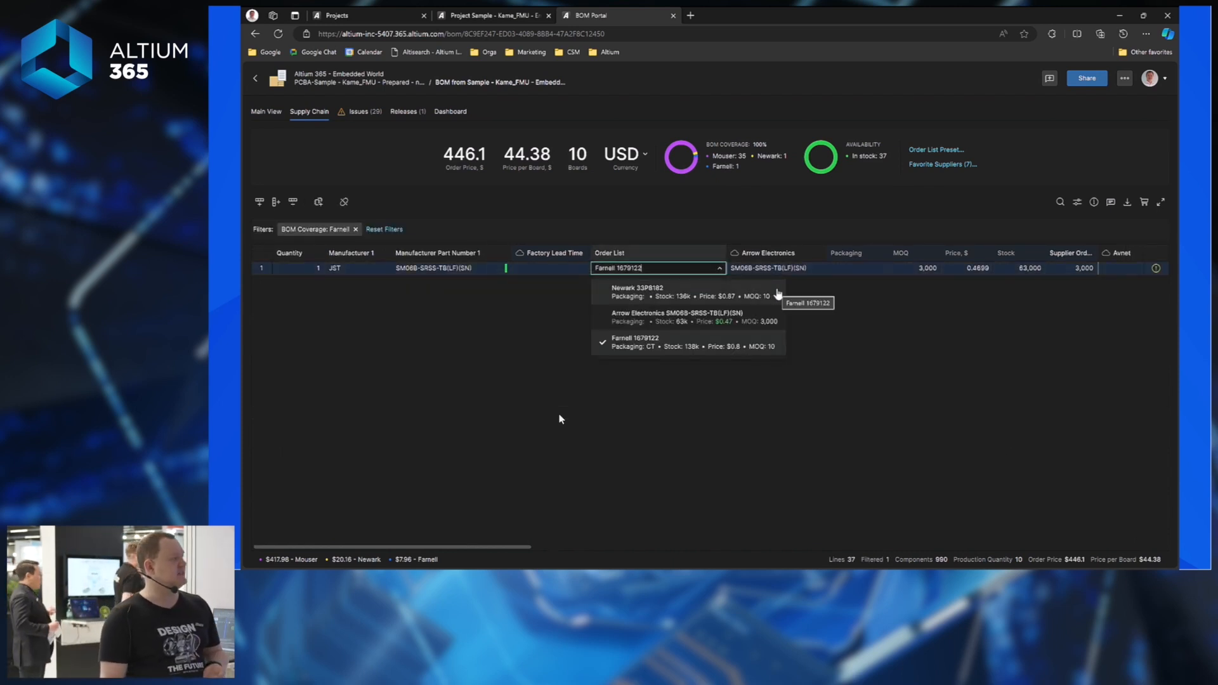
{"action": "left_click", "coordinate": [644, 293]}
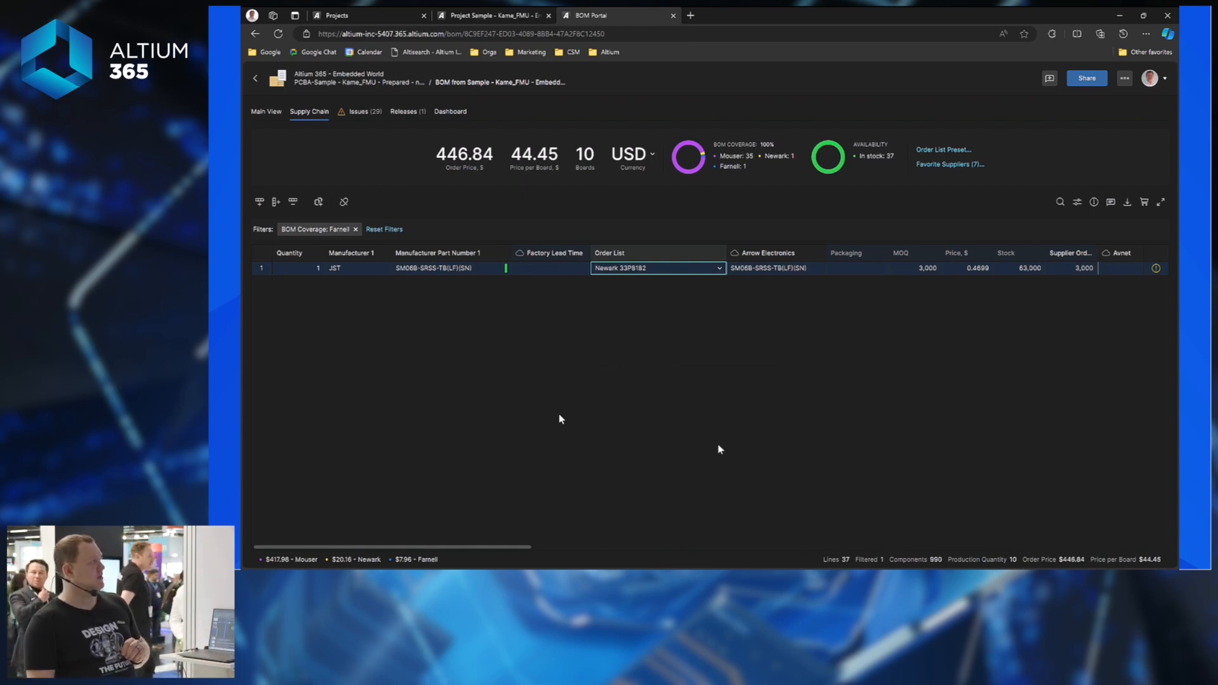
{"action": "left_click", "coordinate": [355, 229]}
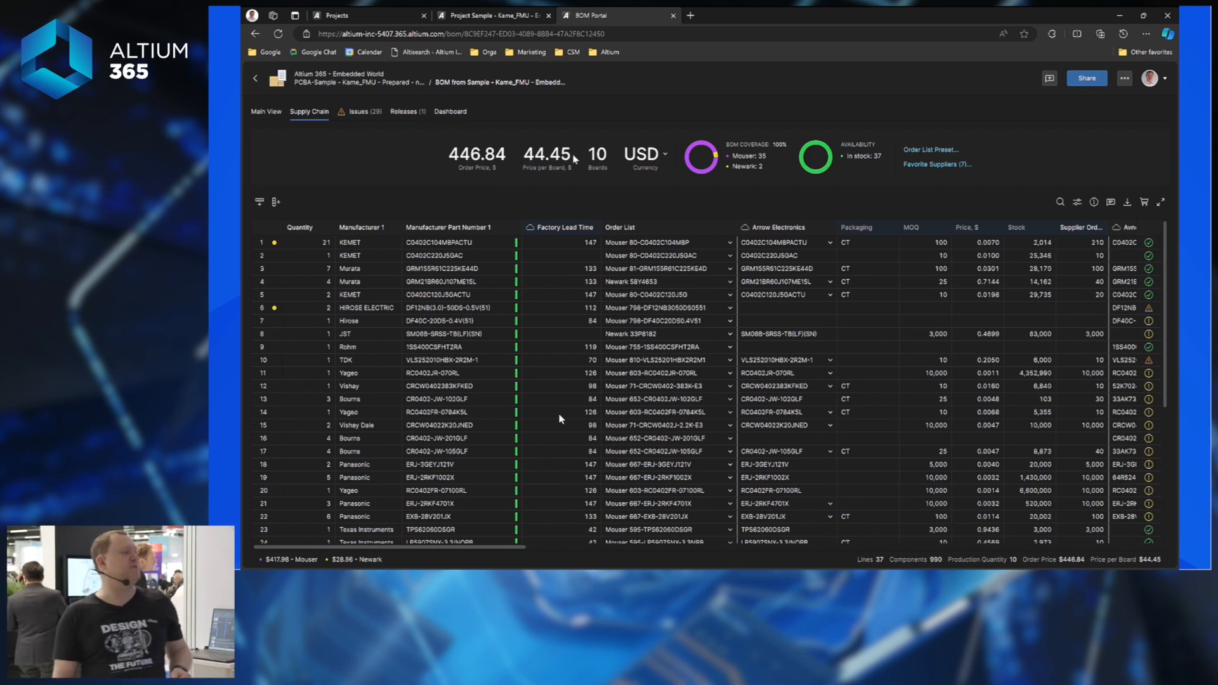
Highlight the $446.84 order price, then open the Buy with Octocart panel for all suppliers.
{"action": "left_click_drag", "start_coordinate": [447, 159], "coordinate": [506, 159]}
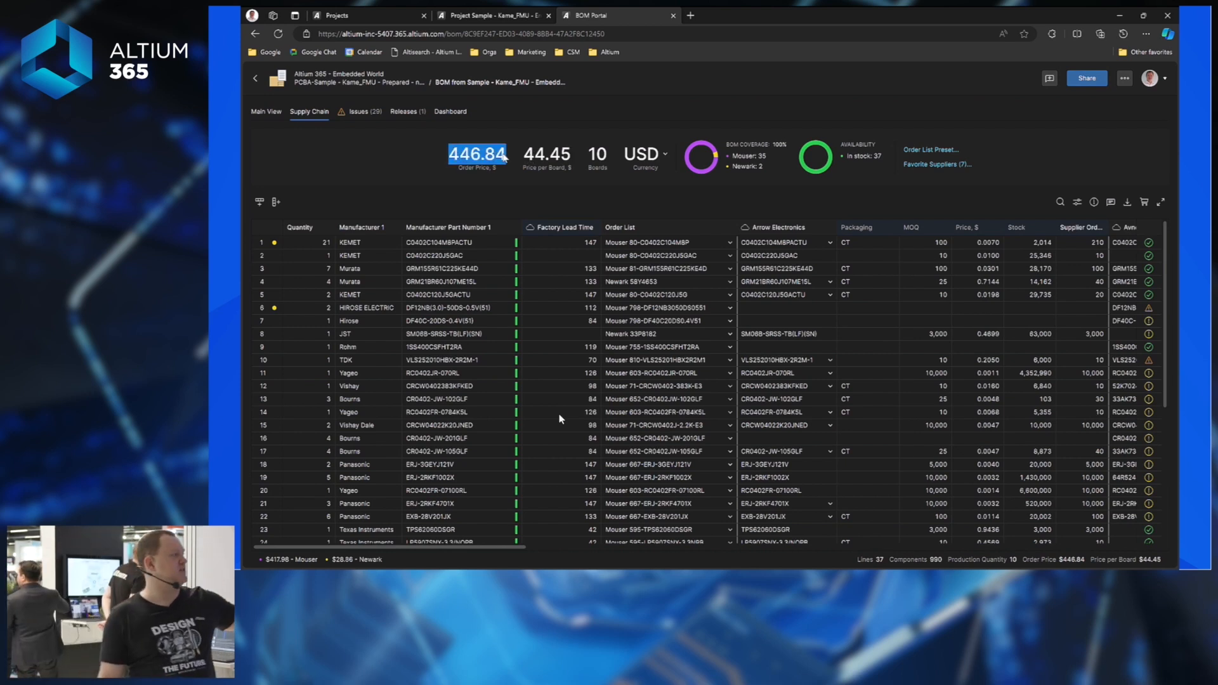
{"action": "left_click", "coordinate": [507, 166]}
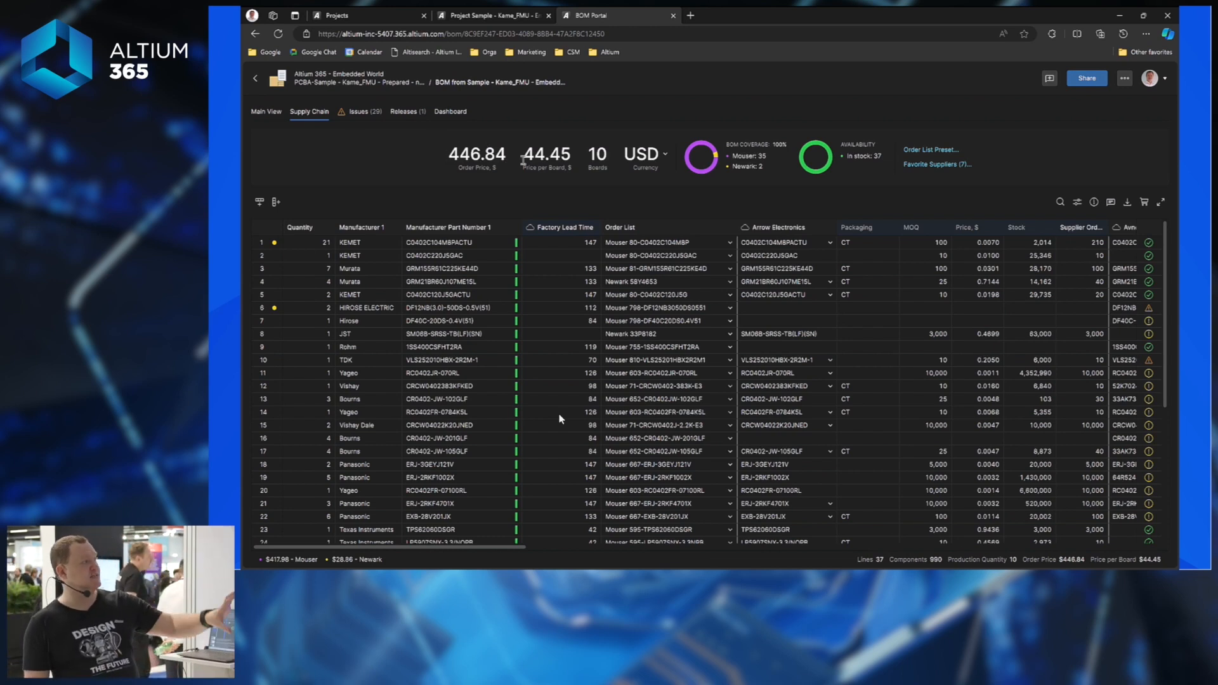
{"action": "left_click_drag", "start_coordinate": [447, 159], "coordinate": [511, 160]}
{"action": "left_click", "coordinate": [508, 186]}
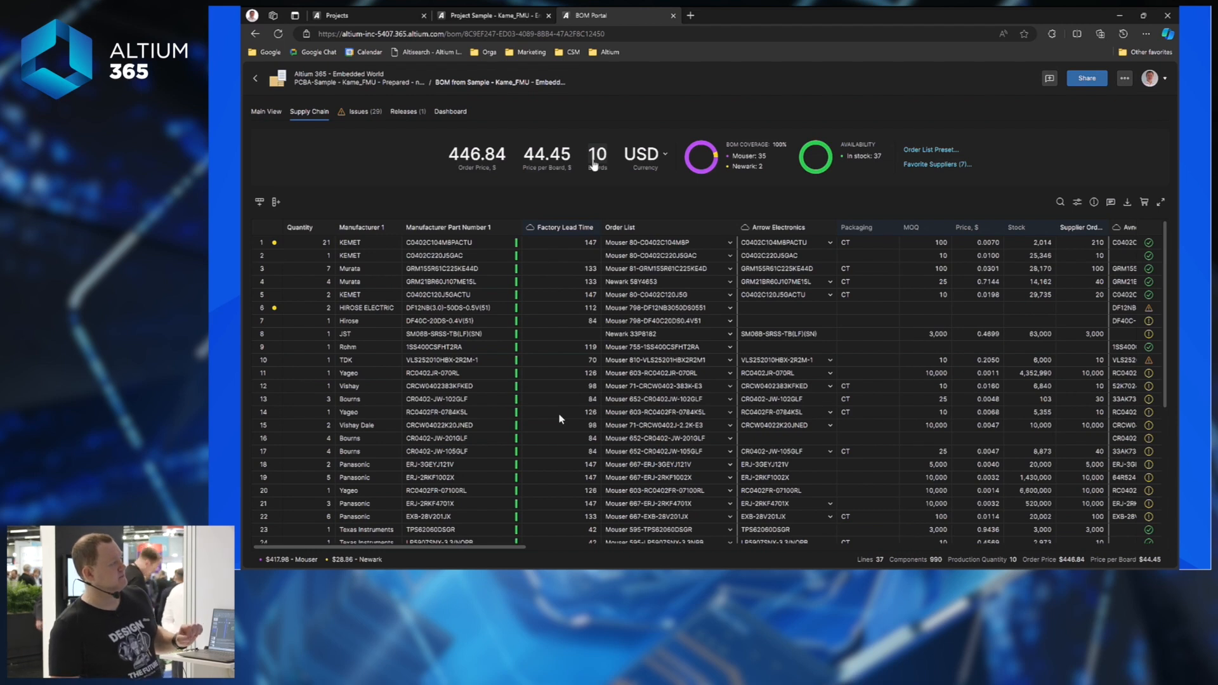
{"action": "left_click", "coordinate": [1146, 202]}
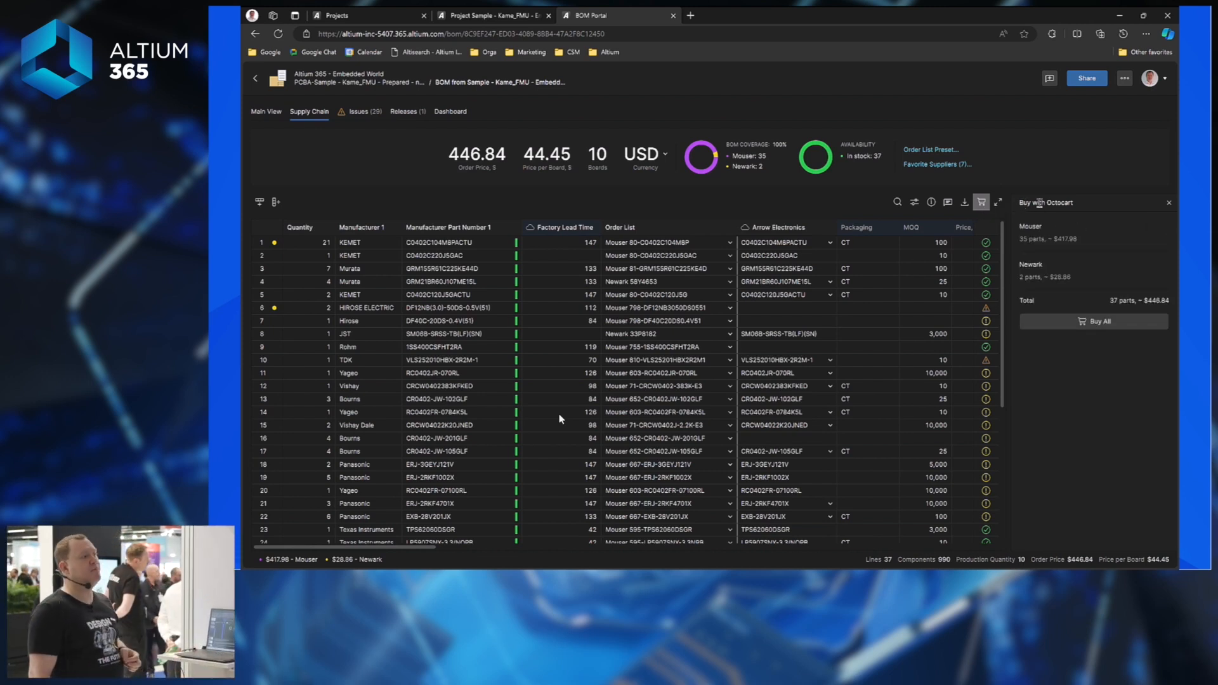
{"action": "mouse_move", "coordinate": [1046, 238]}
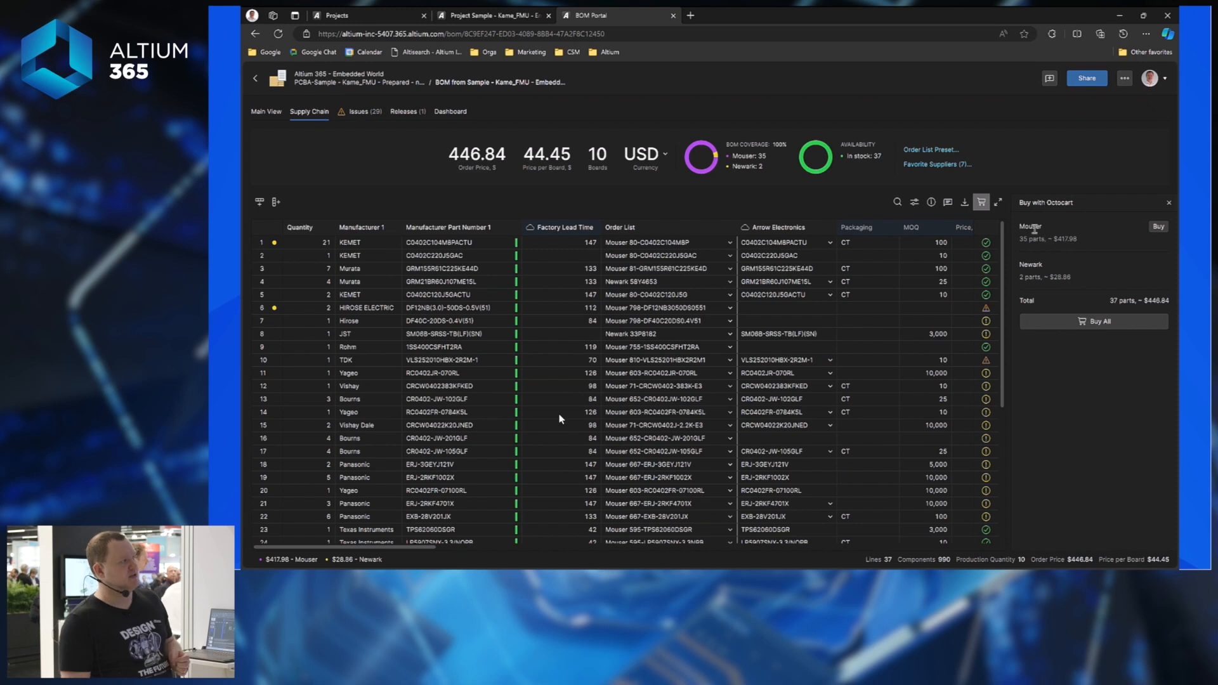
Buy all parts into the supplier carts, review Newark's $28.86 cart, then view Mouser's basket.
{"action": "left_click", "coordinate": [1087, 323]}
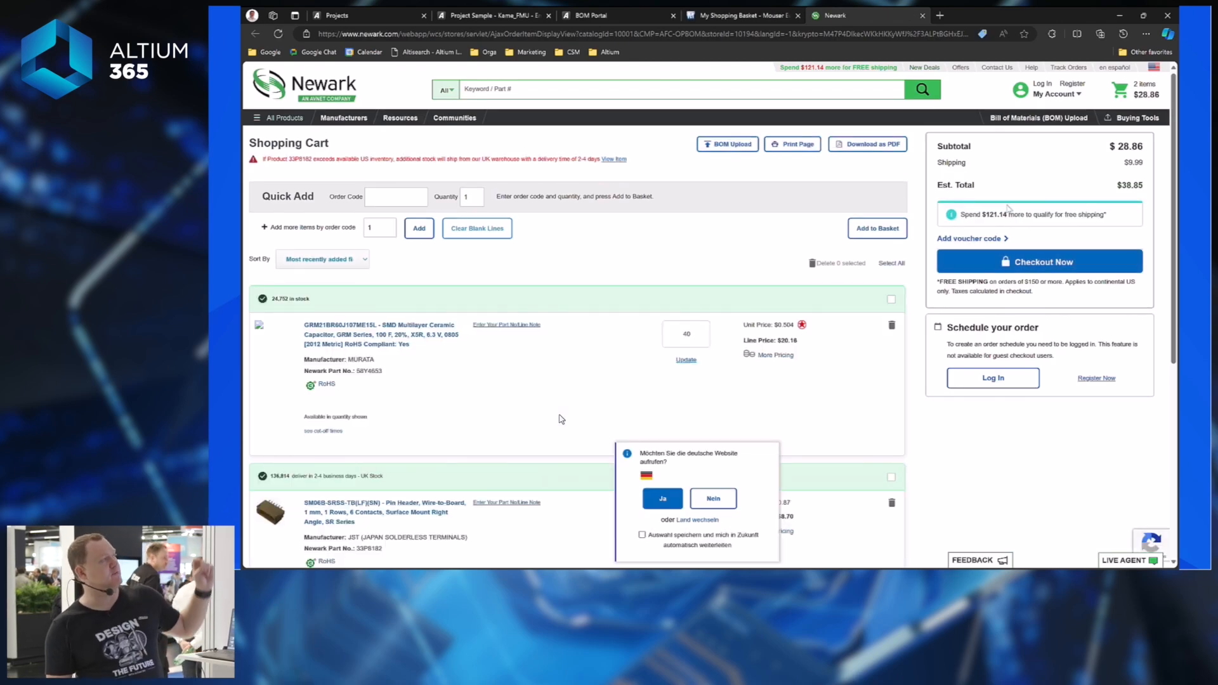
{"action": "scroll", "coordinate": [768, 404], "scroll_direction": "down", "scroll_amount": 1}
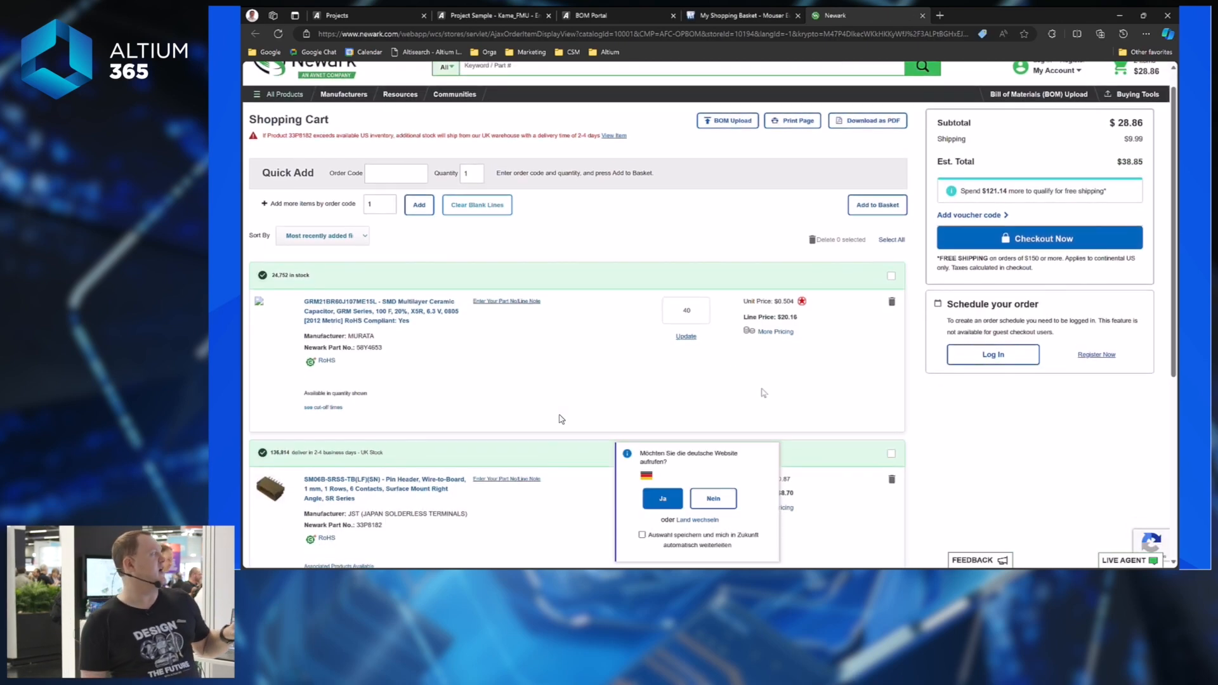
{"action": "scroll", "coordinate": [762, 380], "scroll_direction": "down", "scroll_amount": 2}
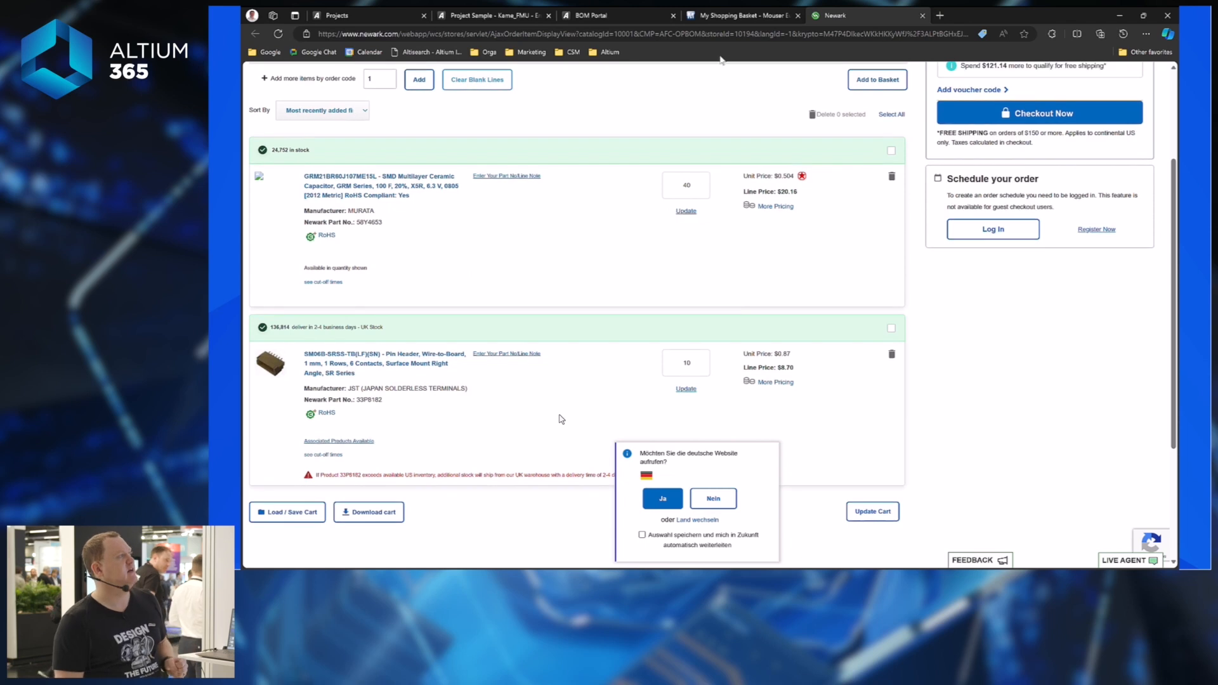
{"action": "left_click", "coordinate": [742, 19]}
Dismiss the location prompt, confirm the 35-line Mouser basket totals 390,33 €, and return to BOM Portal.
{"action": "left_click", "coordinate": [816, 221]}
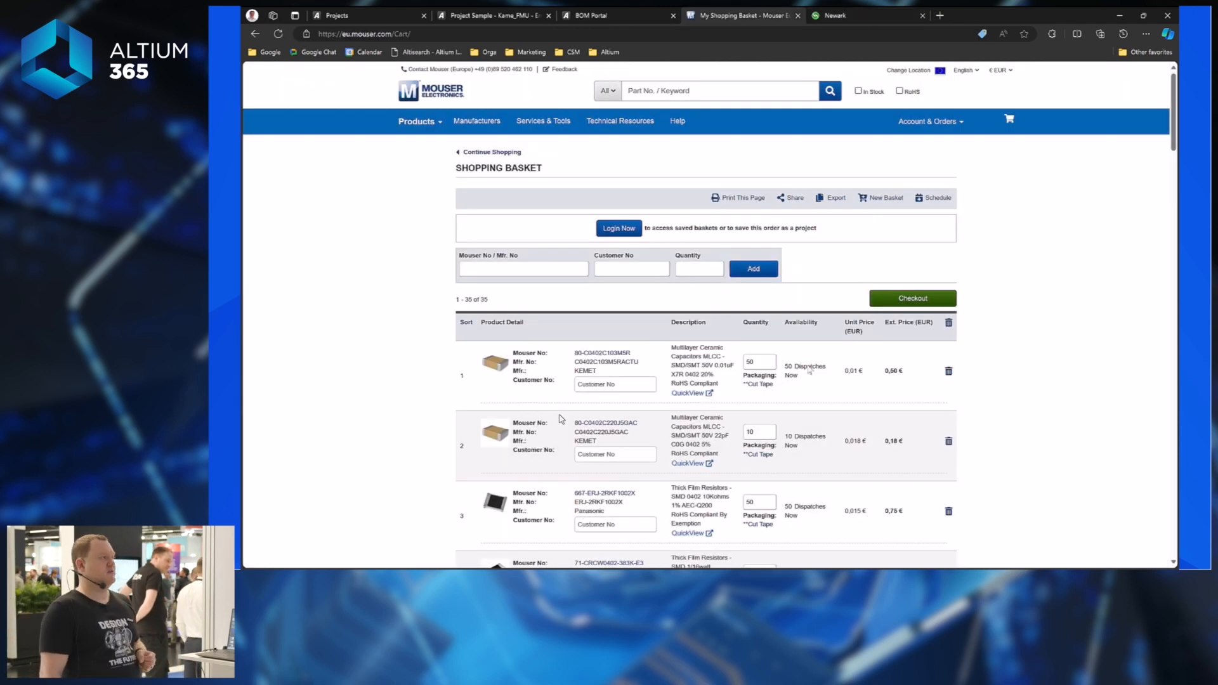
{"action": "scroll", "coordinate": [818, 365], "scroll_direction": "down", "scroll_amount": 5}
{"action": "scroll", "coordinate": [818, 368], "scroll_direction": "down", "scroll_amount": 20}
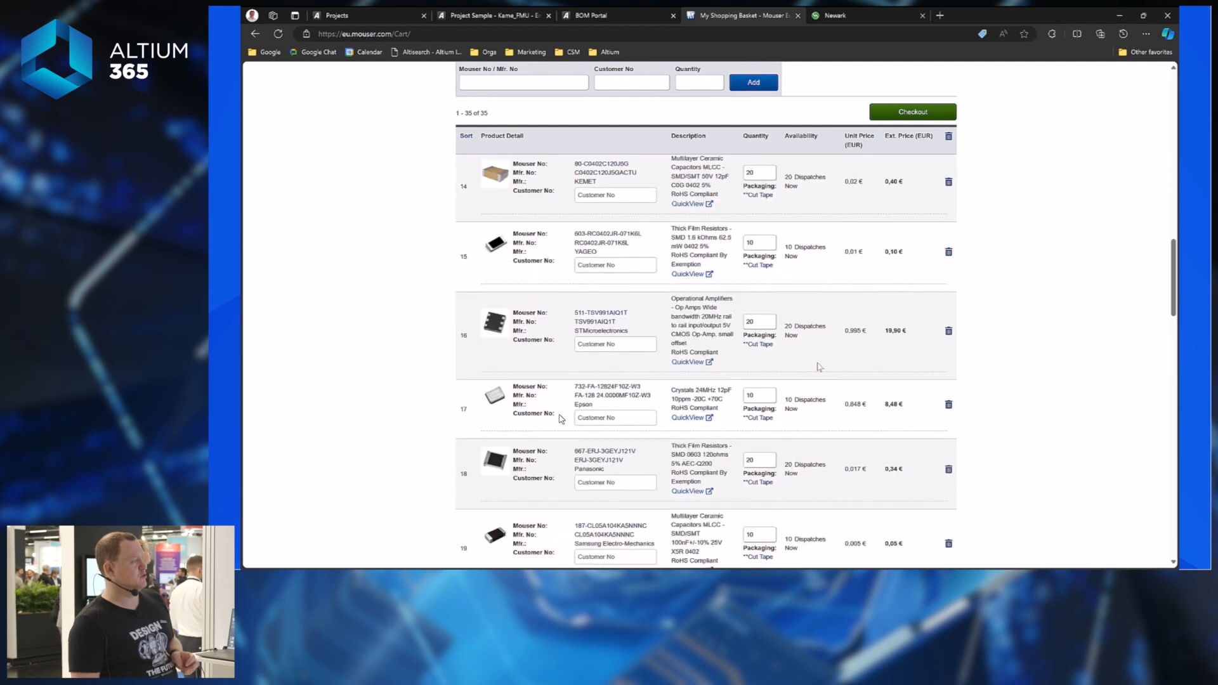
{"action": "scroll", "coordinate": [914, 303], "scroll_direction": "up", "scroll_amount": 1}
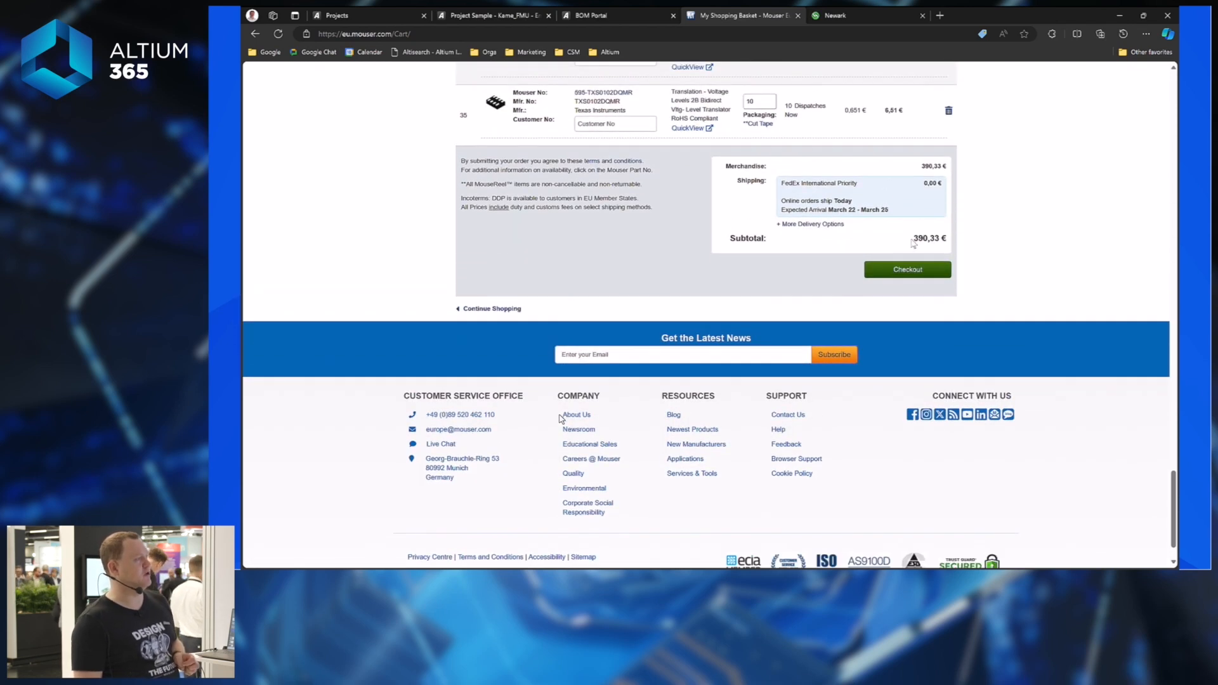
{"action": "left_click_drag", "start_coordinate": [914, 239], "coordinate": [947, 240]}
{"action": "left_click", "coordinate": [619, 19]}
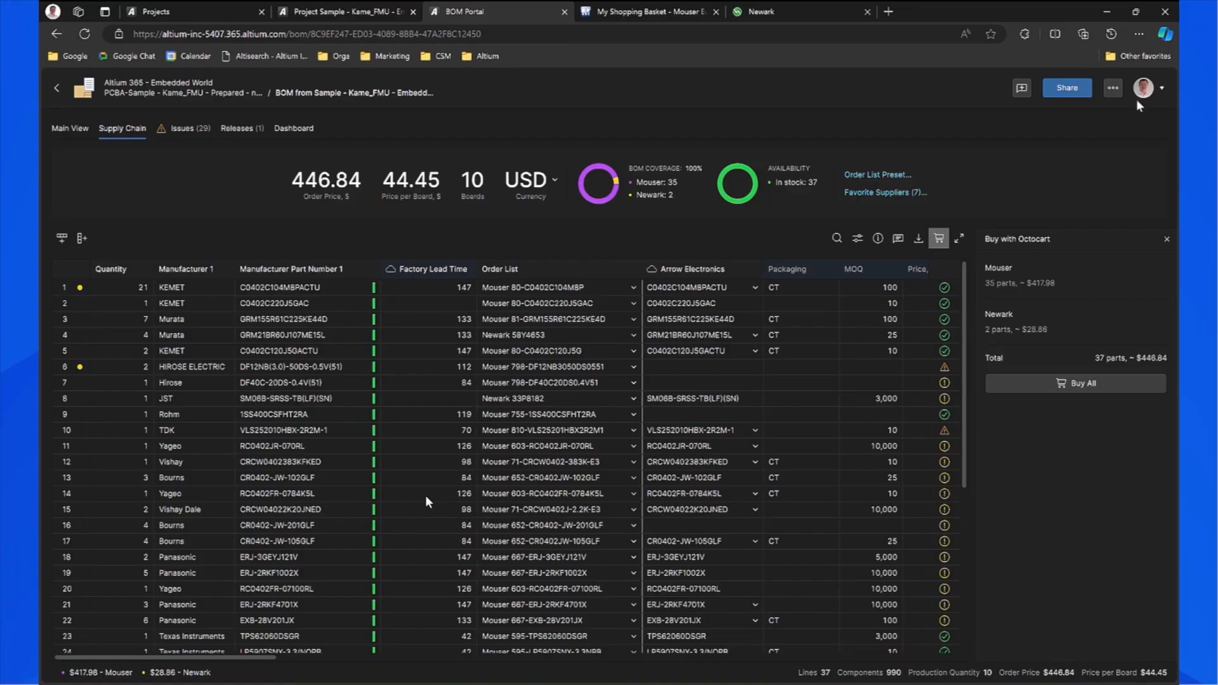
Release the BOM as BOM-001-0016-2 with the release note 'Rev 2' and view the Releases list.
{"action": "left_click", "coordinate": [1125, 78]}
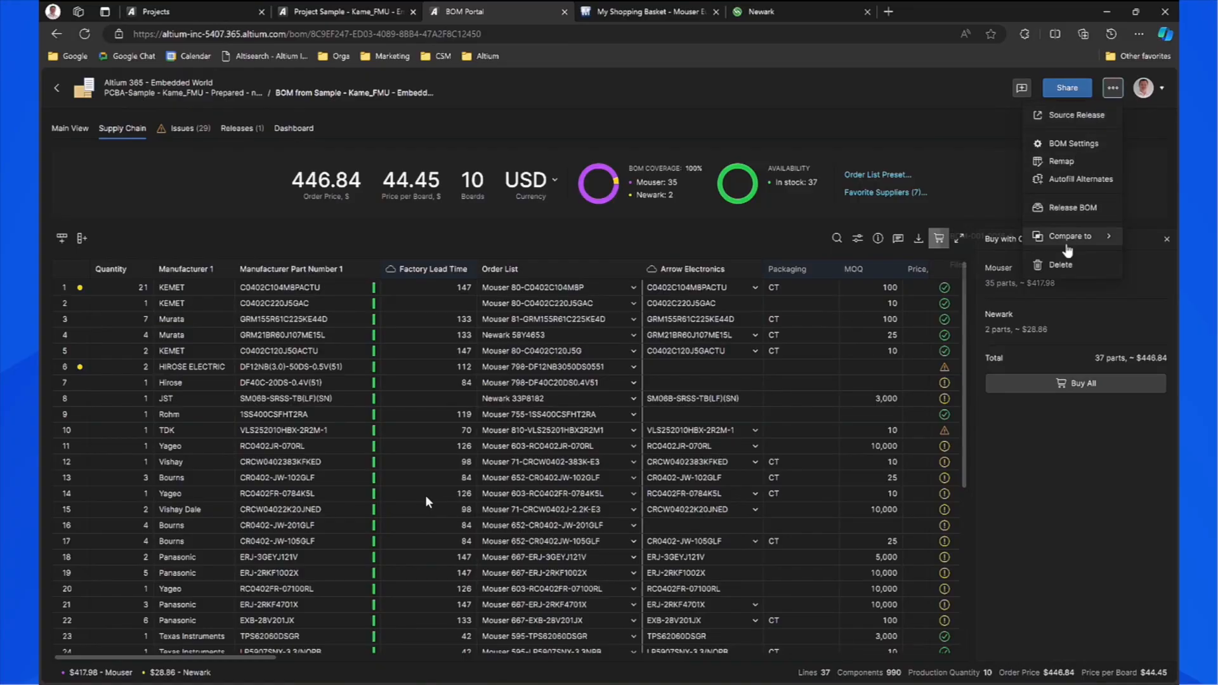
{"action": "left_click", "coordinate": [1072, 208]}
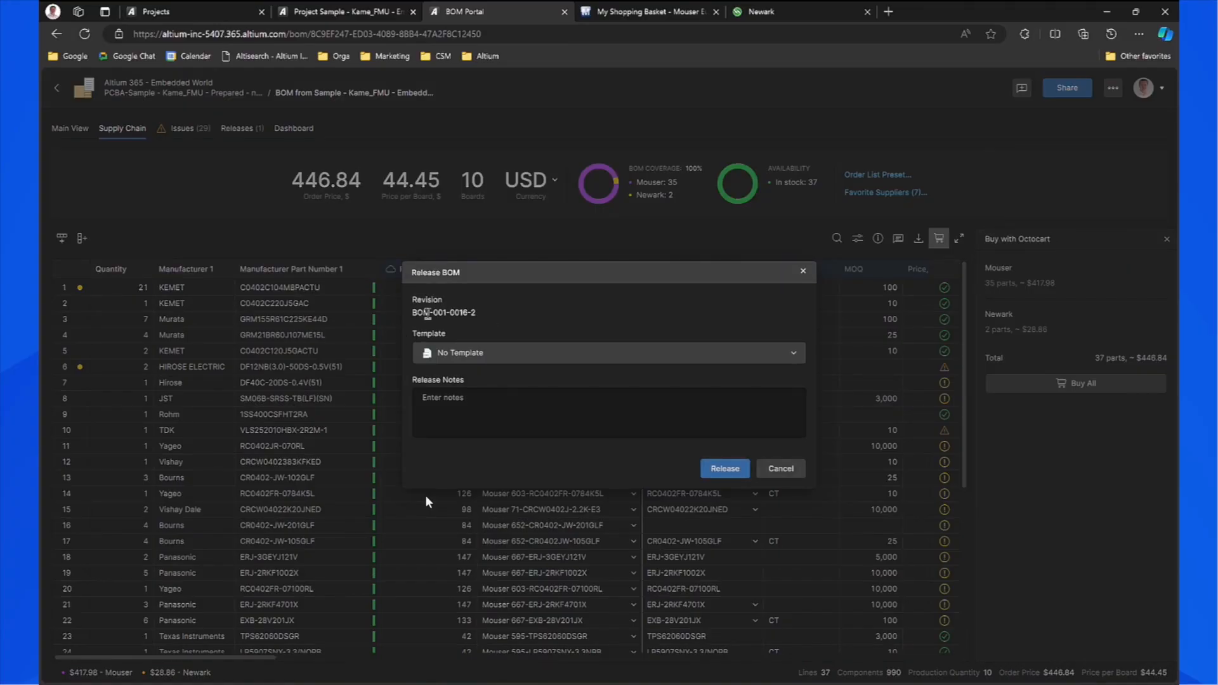
{"action": "left_click", "coordinate": [511, 402]}
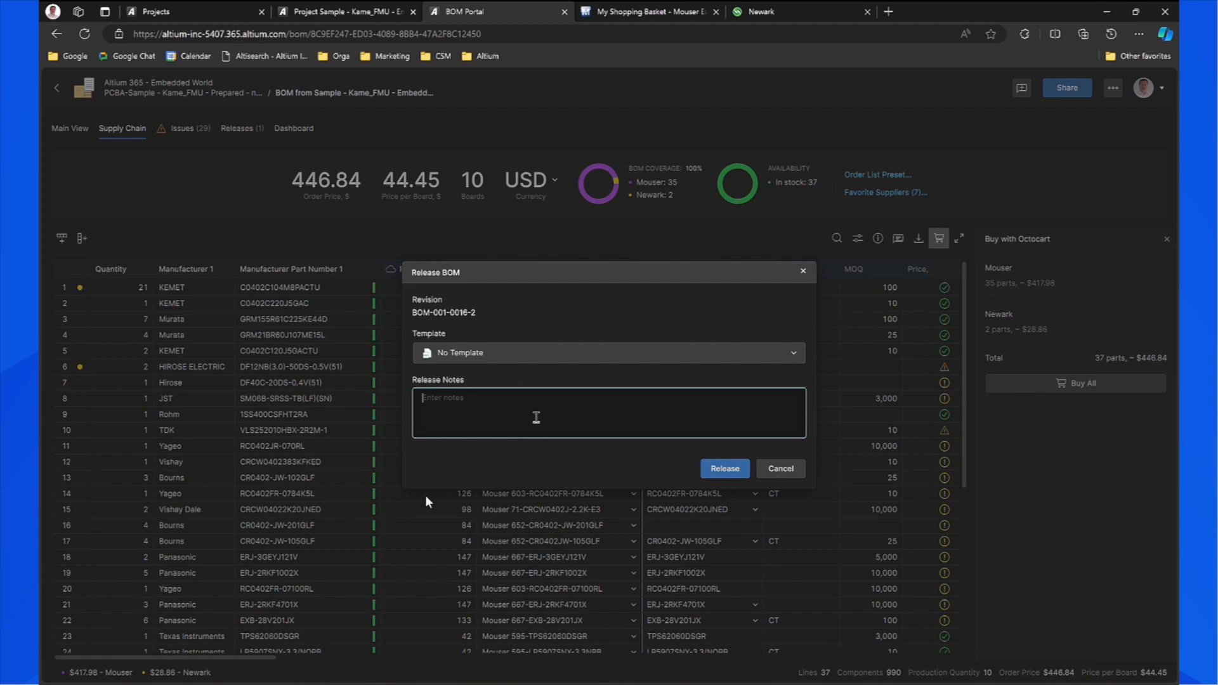
{"action": "type", "text": "Rev 2"}
{"action": "left_click", "coordinate": [724, 468]}
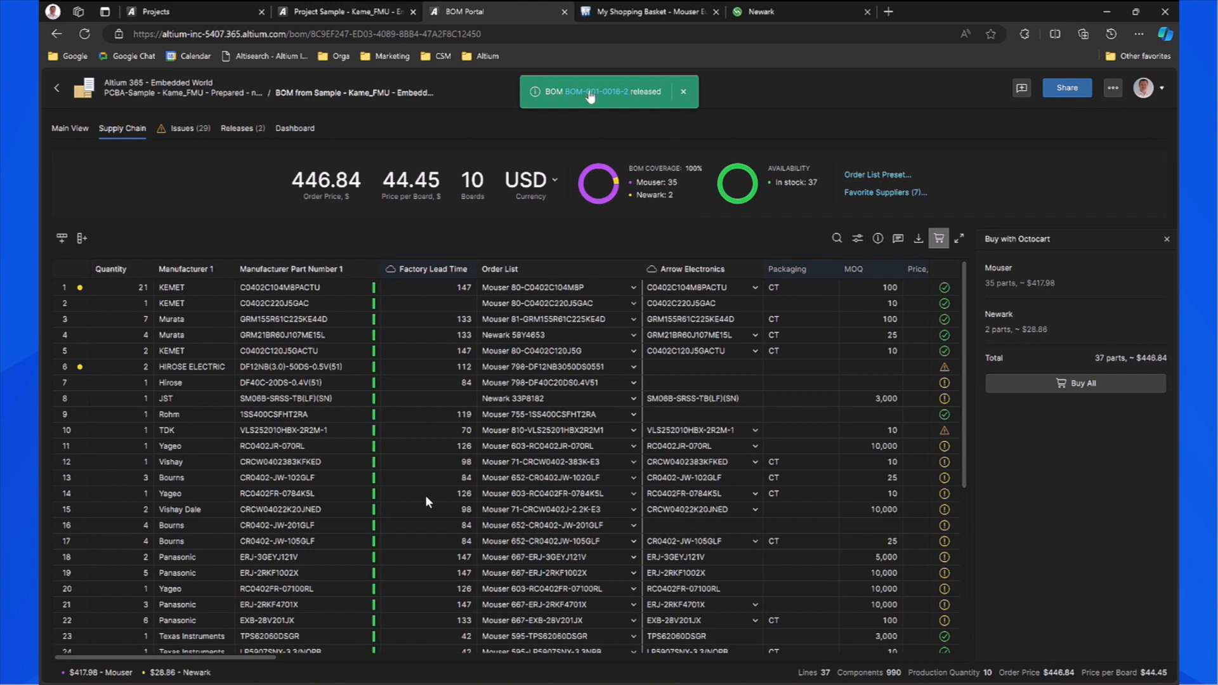
{"action": "left_click", "coordinate": [236, 129]}
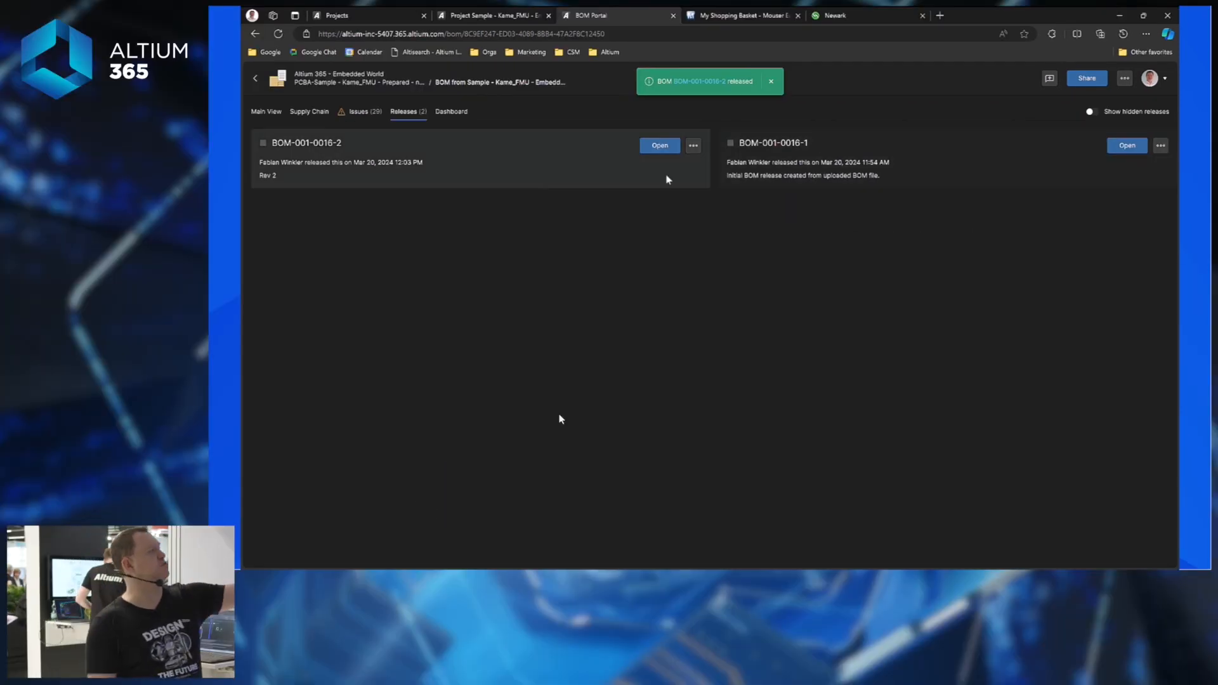
Compare release BOM-001-0016-2 against BOM-001-0016-1 in a new tab.
{"action": "left_click", "coordinate": [693, 145]}
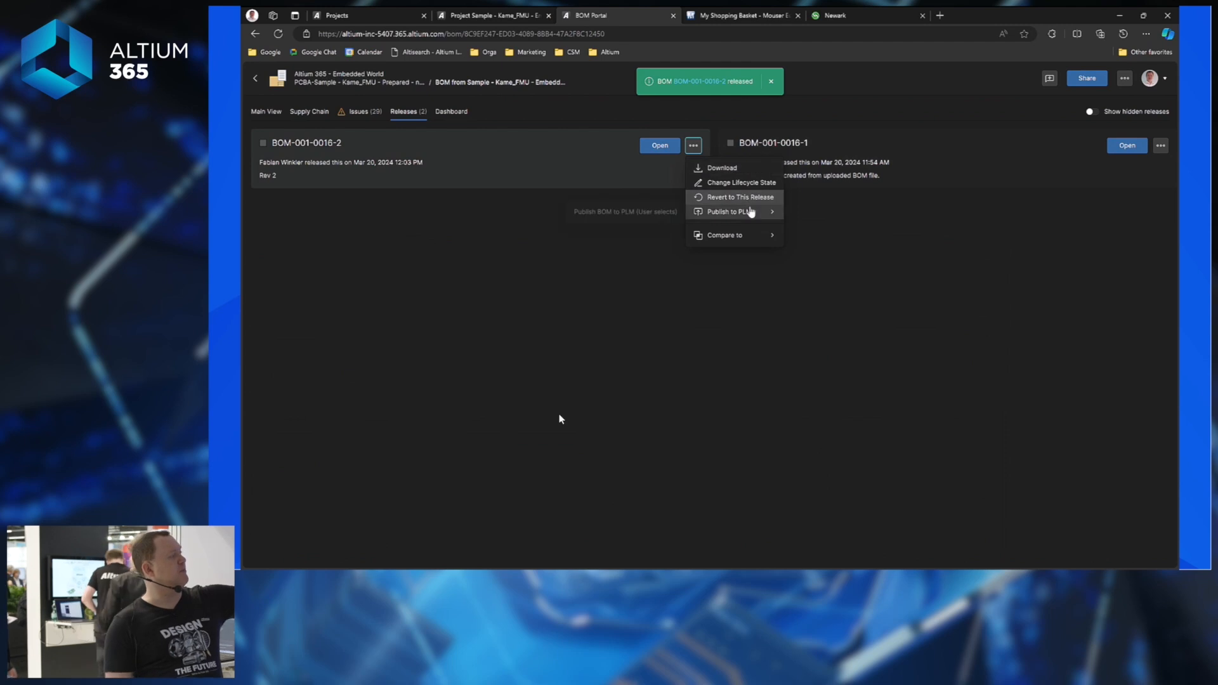
{"action": "mouse_move", "coordinate": [744, 236]}
{"action": "left_click", "coordinate": [665, 261]}
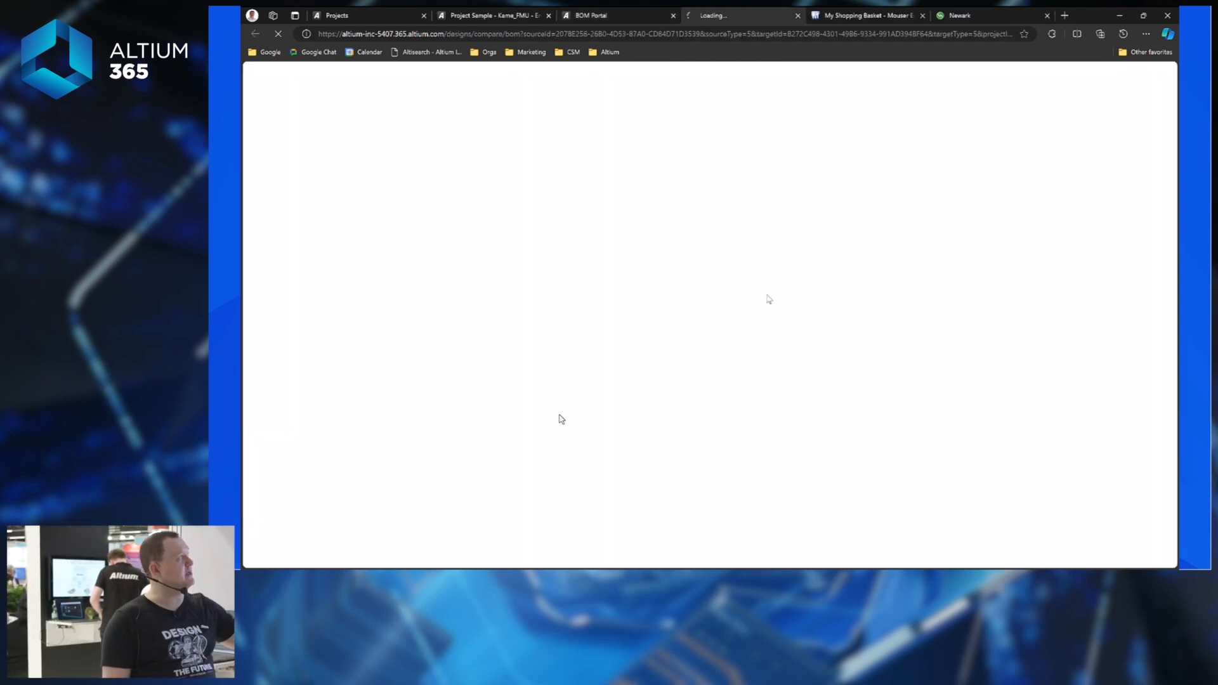
Change BOM-001-0016-1's lifecycle state to Obsolete and confirm it is hidden from Releases.
{"action": "left_click", "coordinate": [605, 19]}
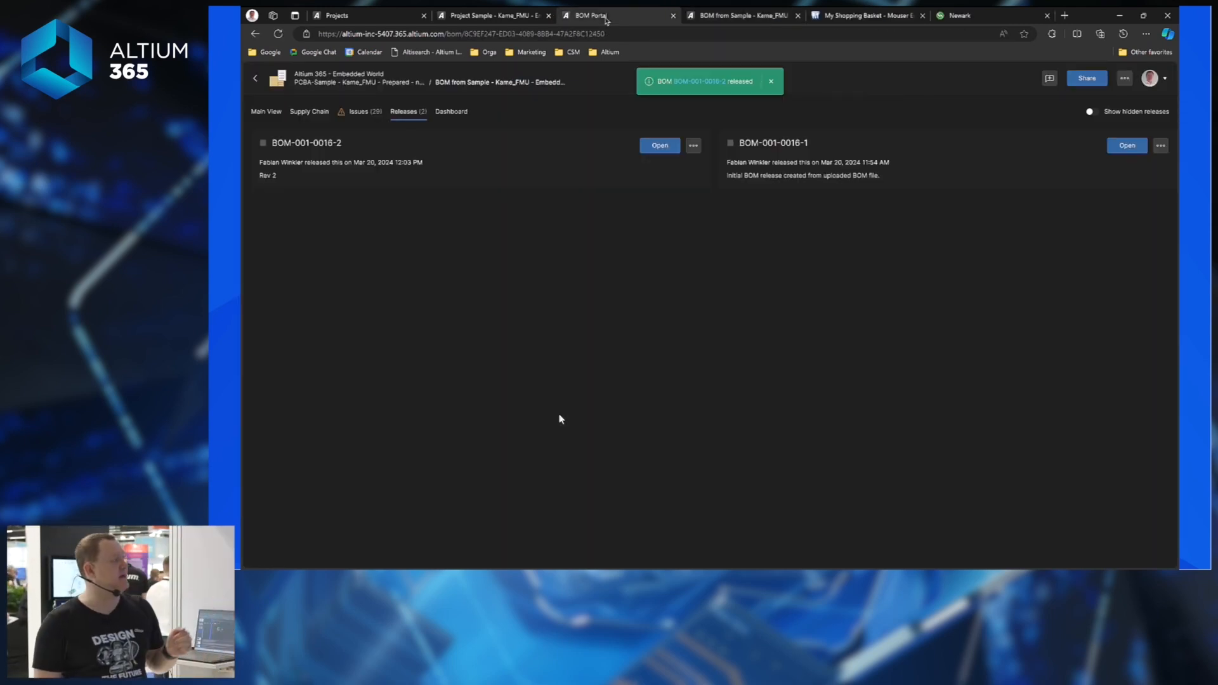
{"action": "left_click", "coordinate": [1162, 146]}
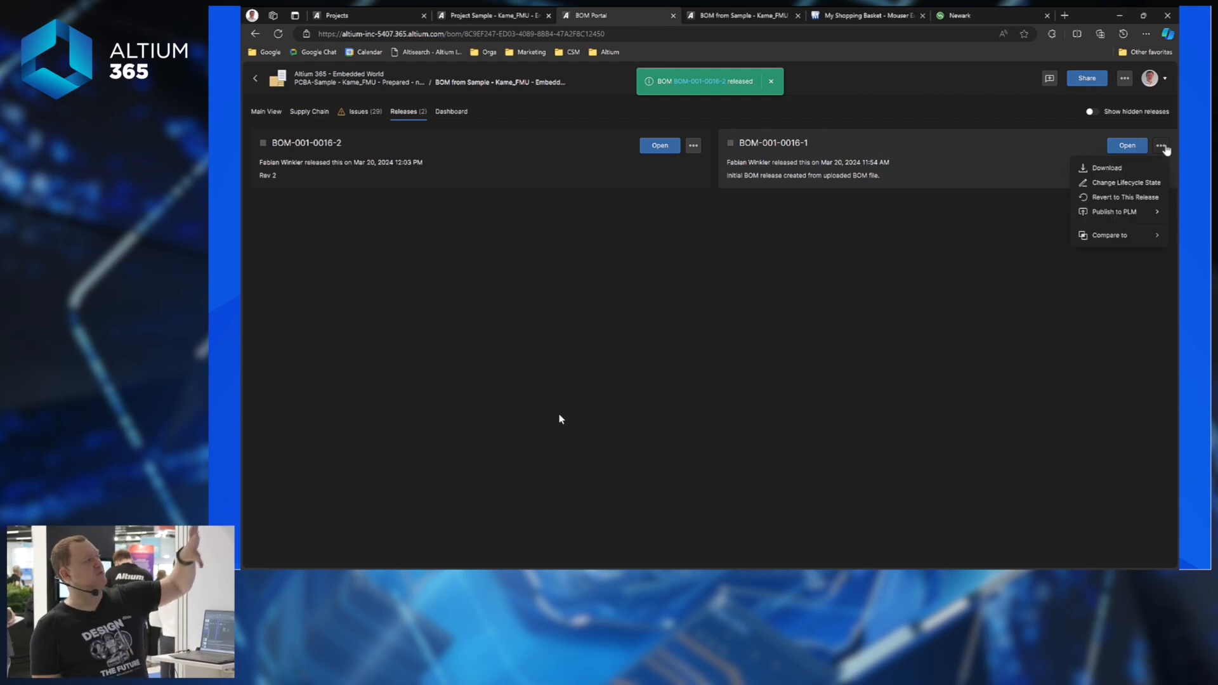
{"action": "left_click", "coordinate": [1133, 184]}
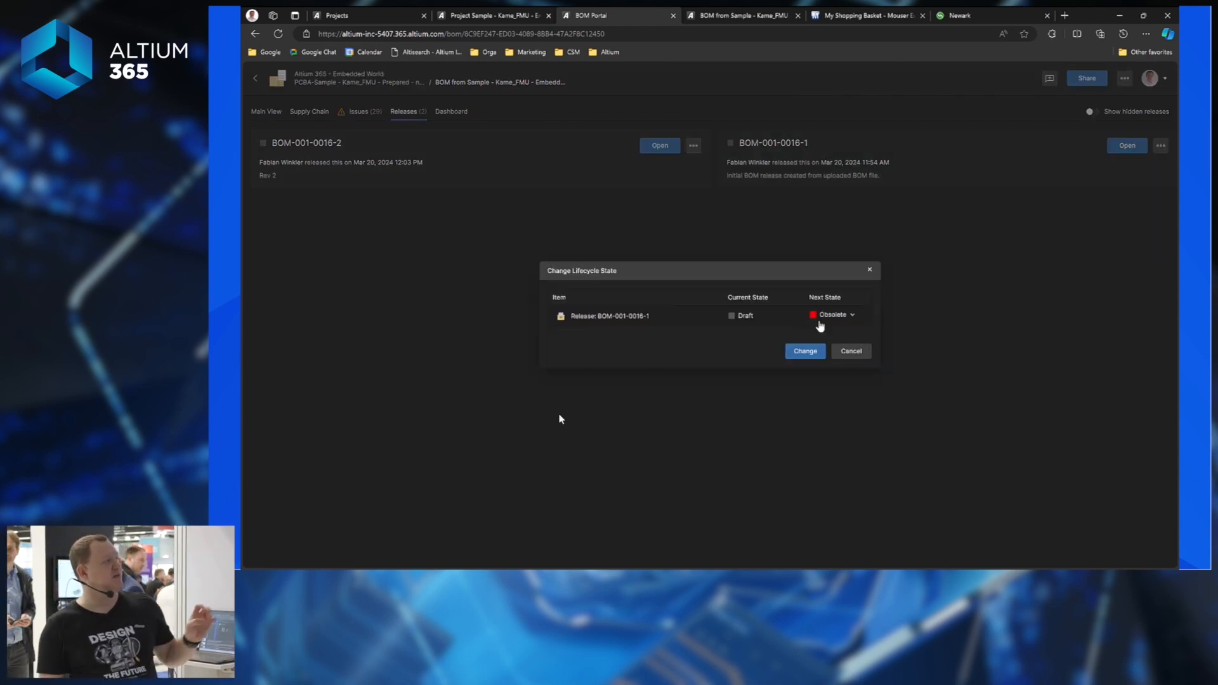
{"action": "left_click", "coordinate": [812, 354]}
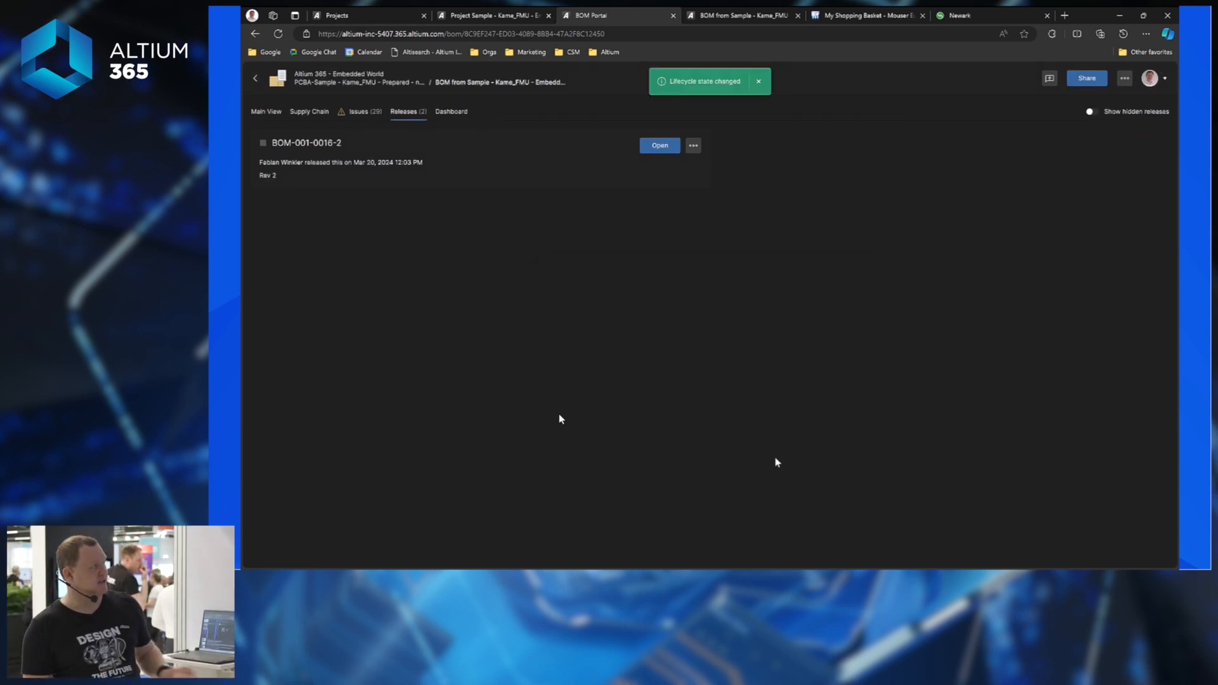
{"action": "left_click", "coordinate": [1091, 112]}
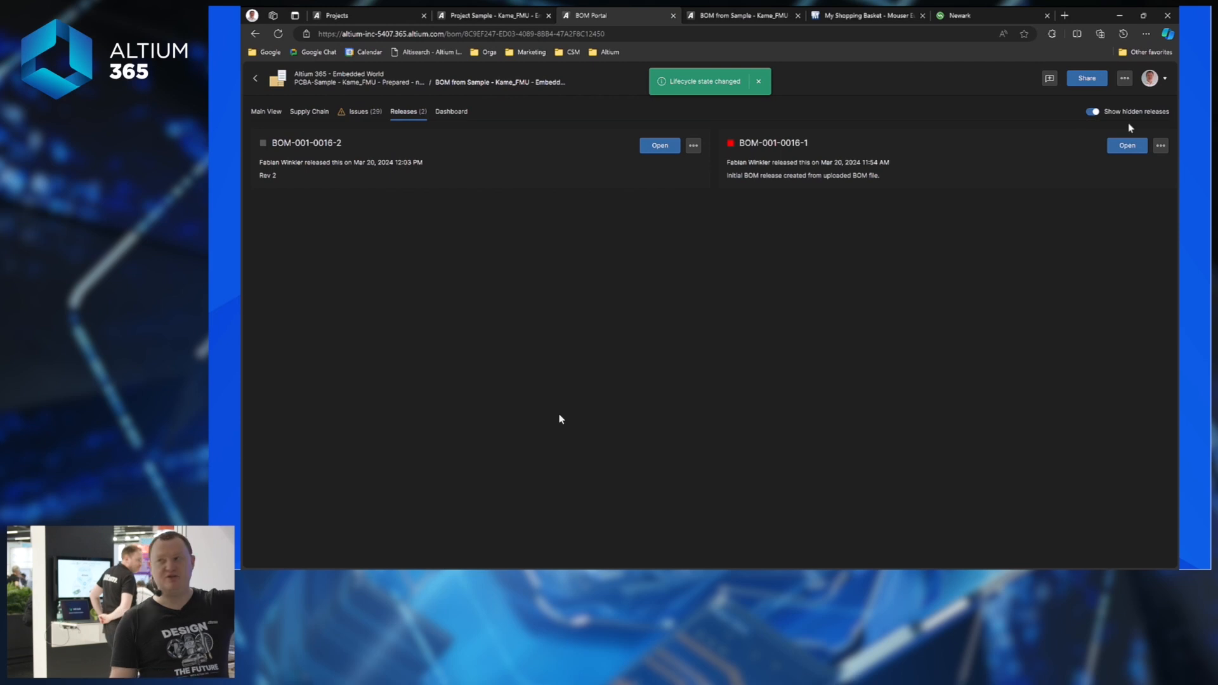
{"action": "left_click", "coordinate": [1091, 112]}
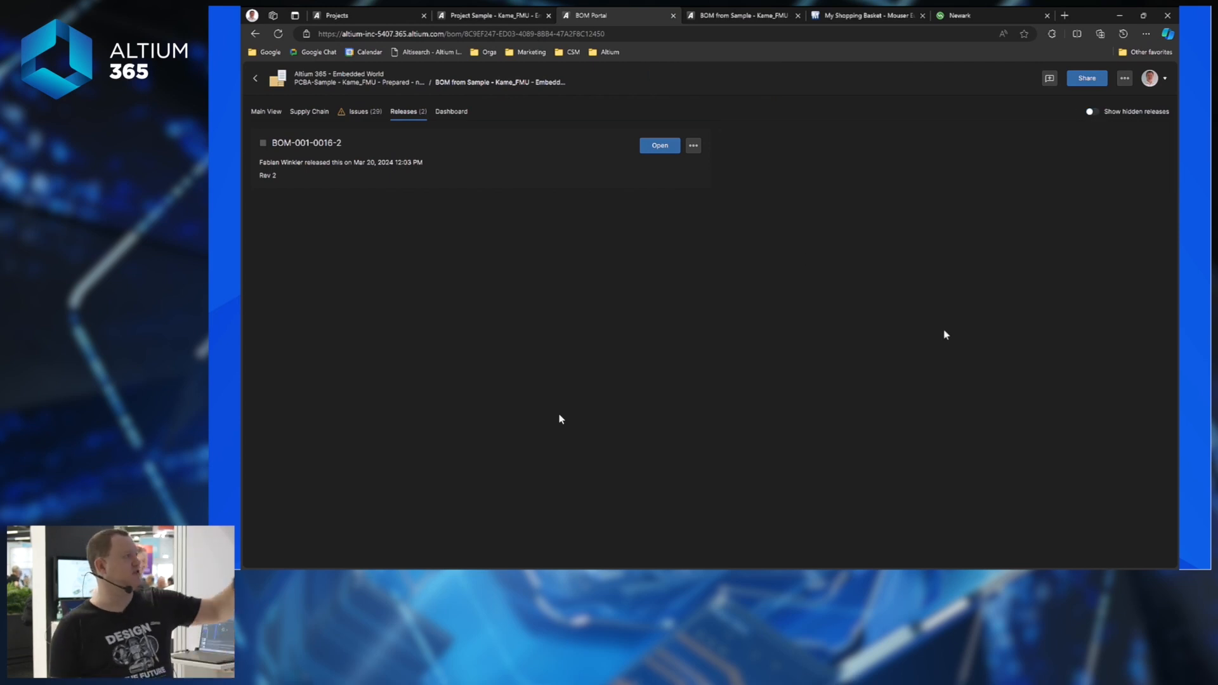
Autofill alternates with 2 required per BOM item, then browse the added alternates like the 22 pF Murata part.
{"action": "left_click", "coordinate": [273, 114]}
{"action": "left_click", "coordinate": [1124, 79]}
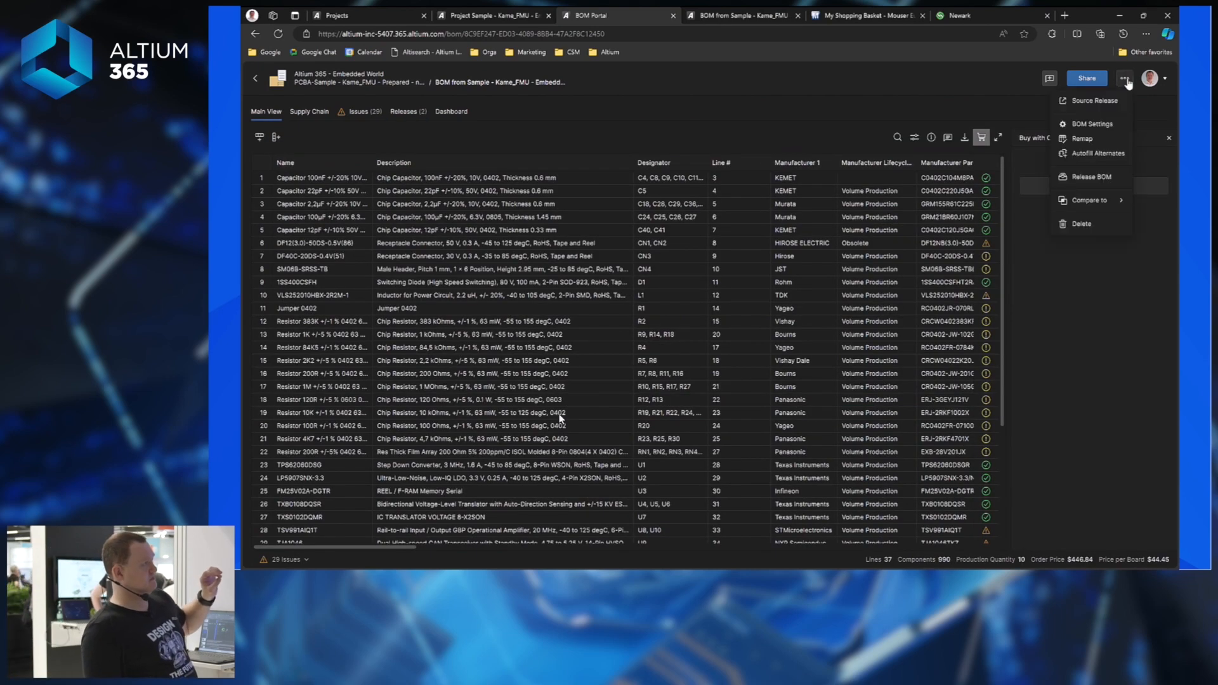
{"action": "left_click", "coordinate": [1098, 153]}
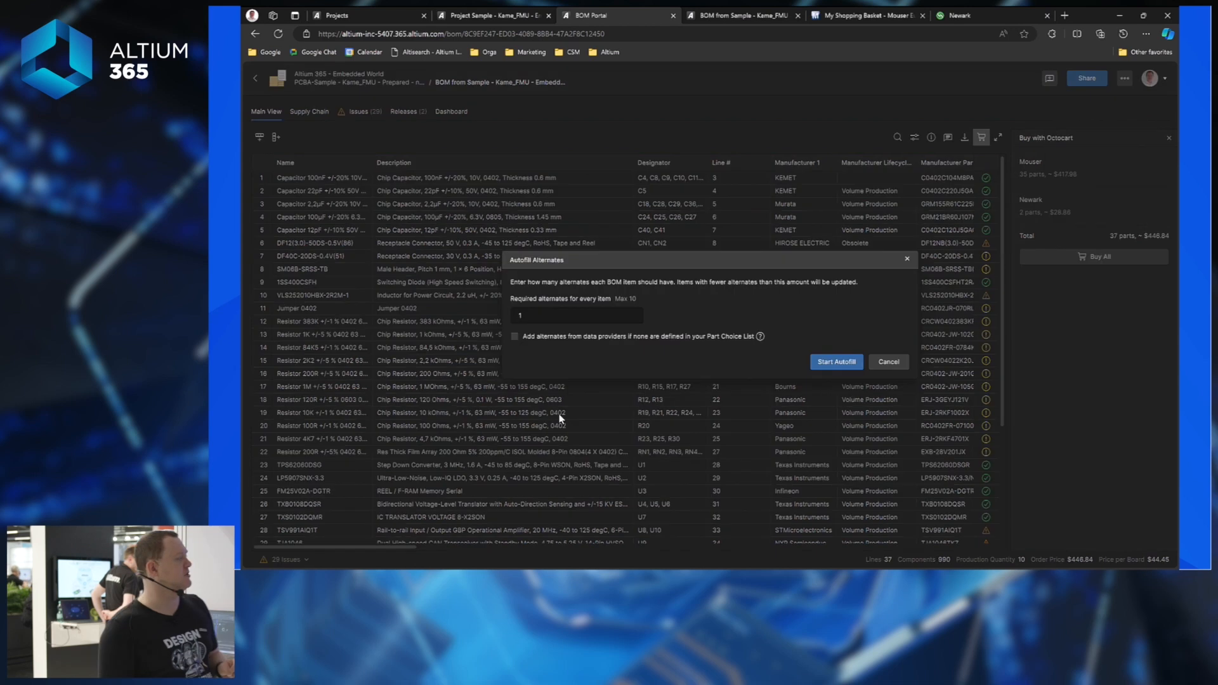
{"action": "left_click", "coordinate": [614, 315]}
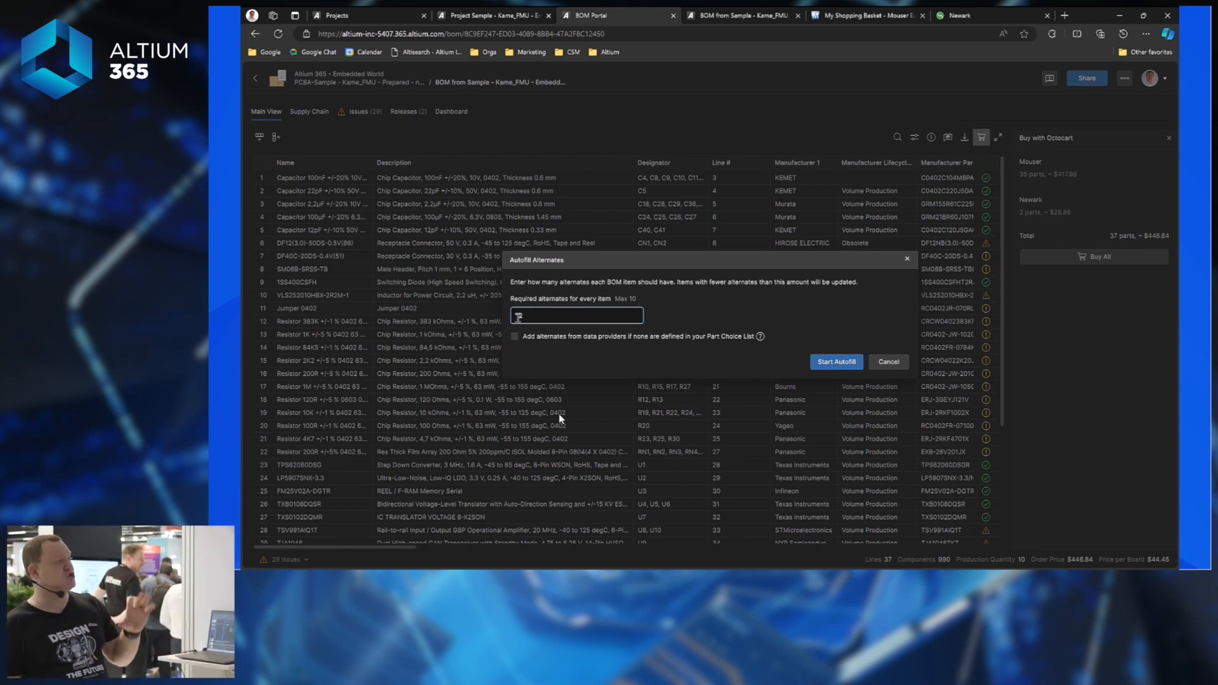
{"action": "left_click", "coordinate": [548, 361]}
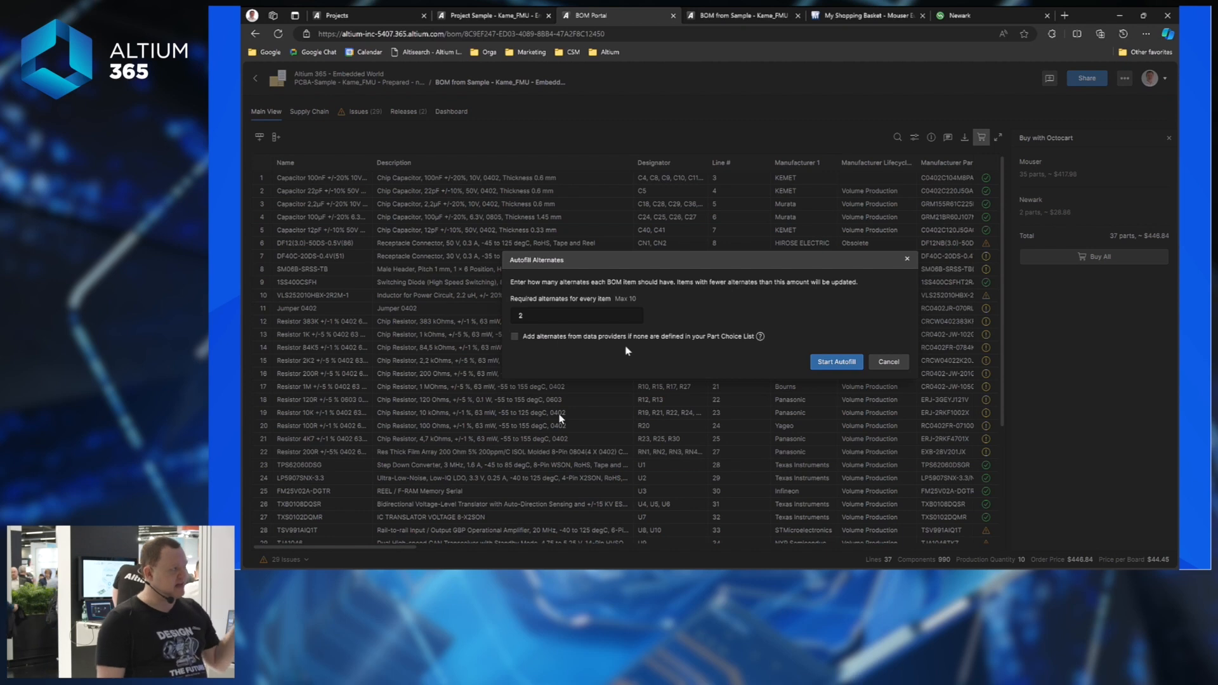
{"action": "left_click", "coordinate": [515, 337]}
{"action": "left_click", "coordinate": [514, 337]}
{"action": "left_click", "coordinate": [849, 365]}
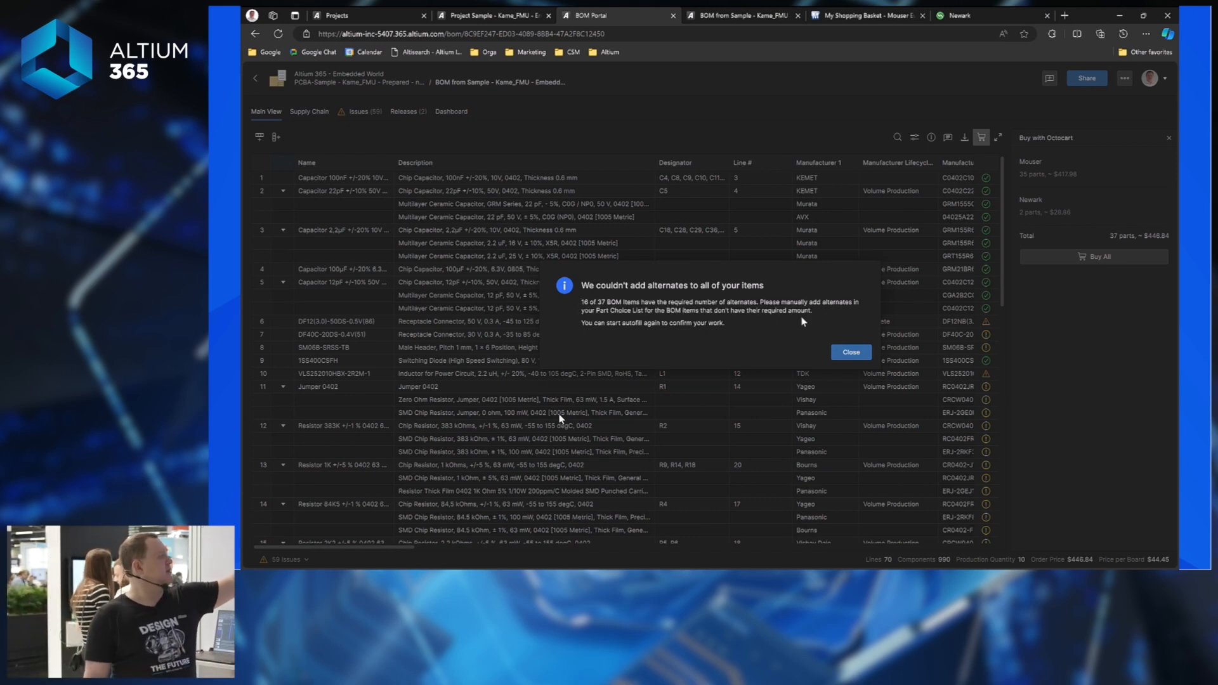
{"action": "left_click", "coordinate": [851, 352]}
{"action": "left_click", "coordinate": [448, 205]}
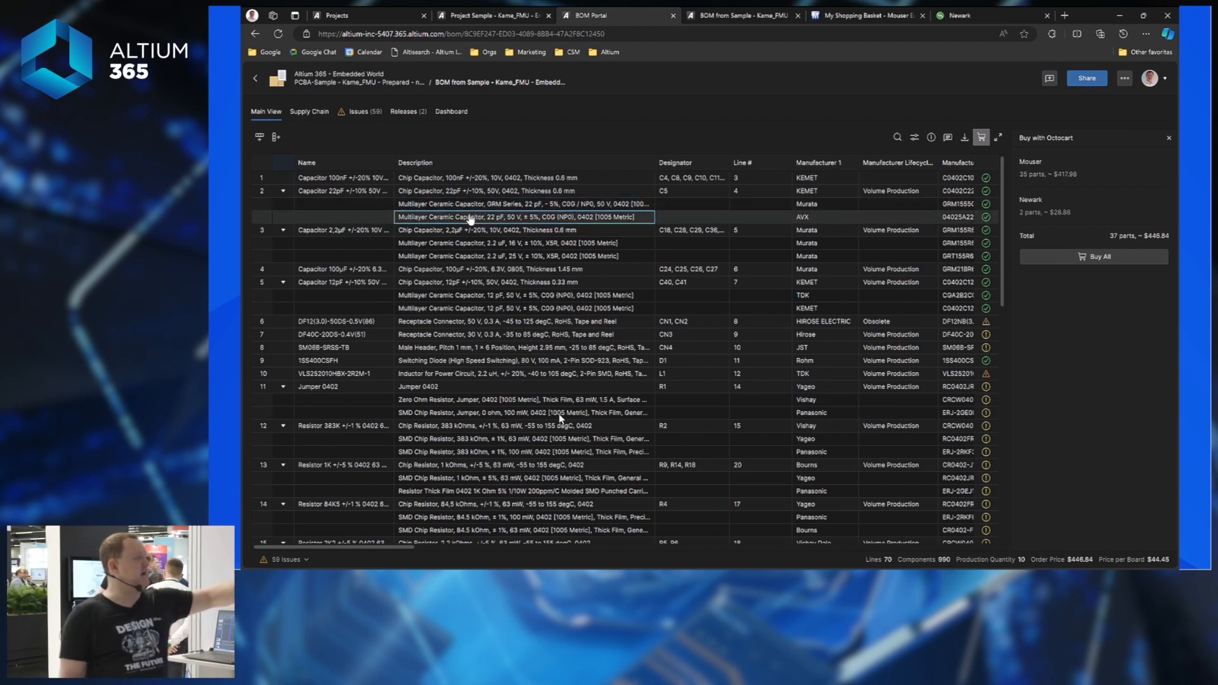
{"action": "key", "text": "Down"}
{"action": "key", "text": "Down"}
{"action": "key", "text": "Down"}
{"action": "key", "text": "Down"}
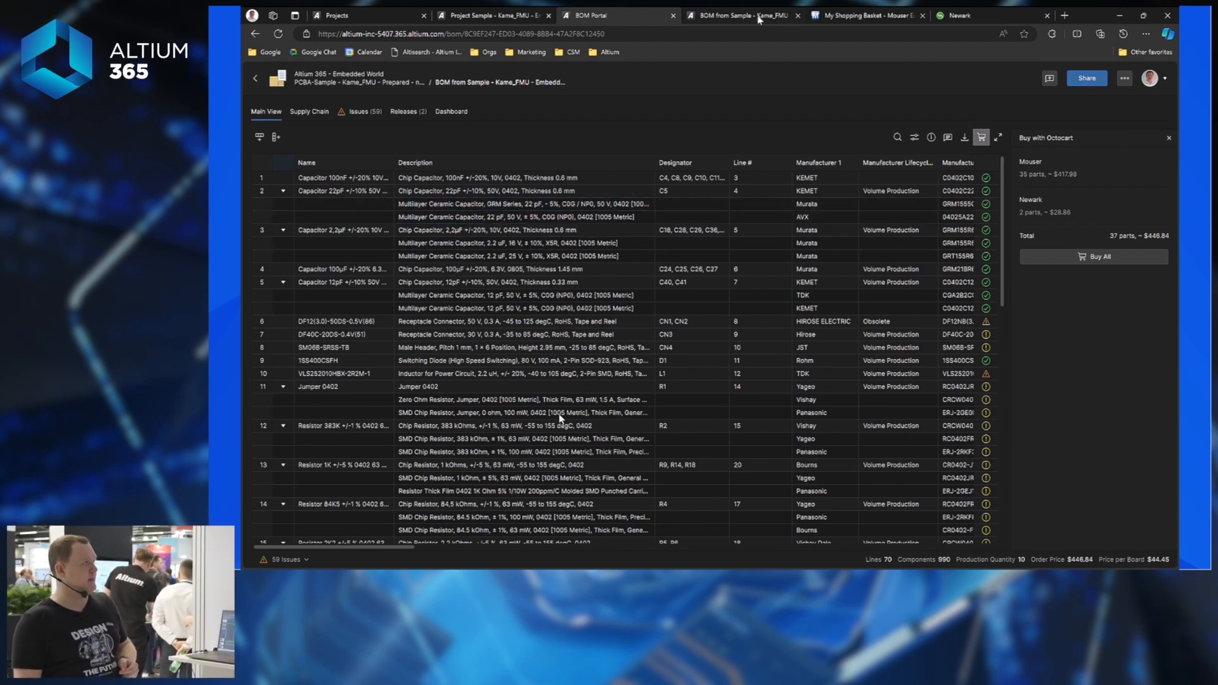
Review the BOM-001-0016-1 vs BOM-001-0016-2 comparison table, scrolling right, then close it.
{"action": "left_click", "coordinate": [759, 19]}
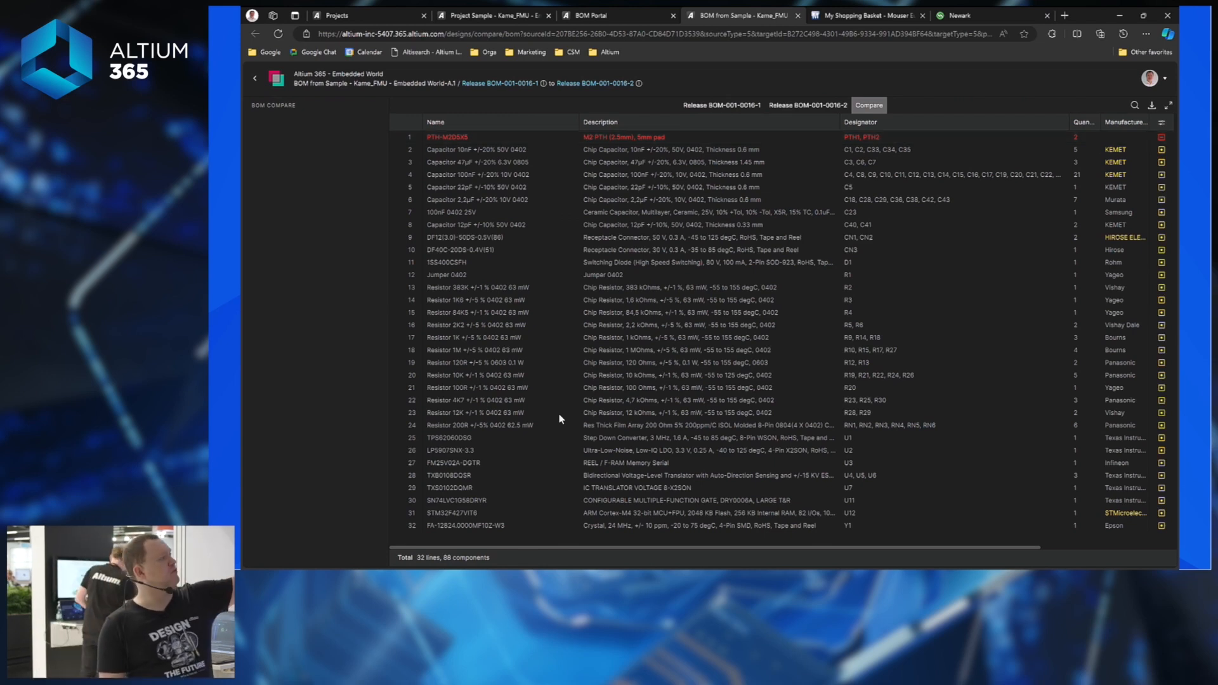
{"action": "scroll", "coordinate": [934, 537], "scroll_direction": "right", "scroll_amount": 3}
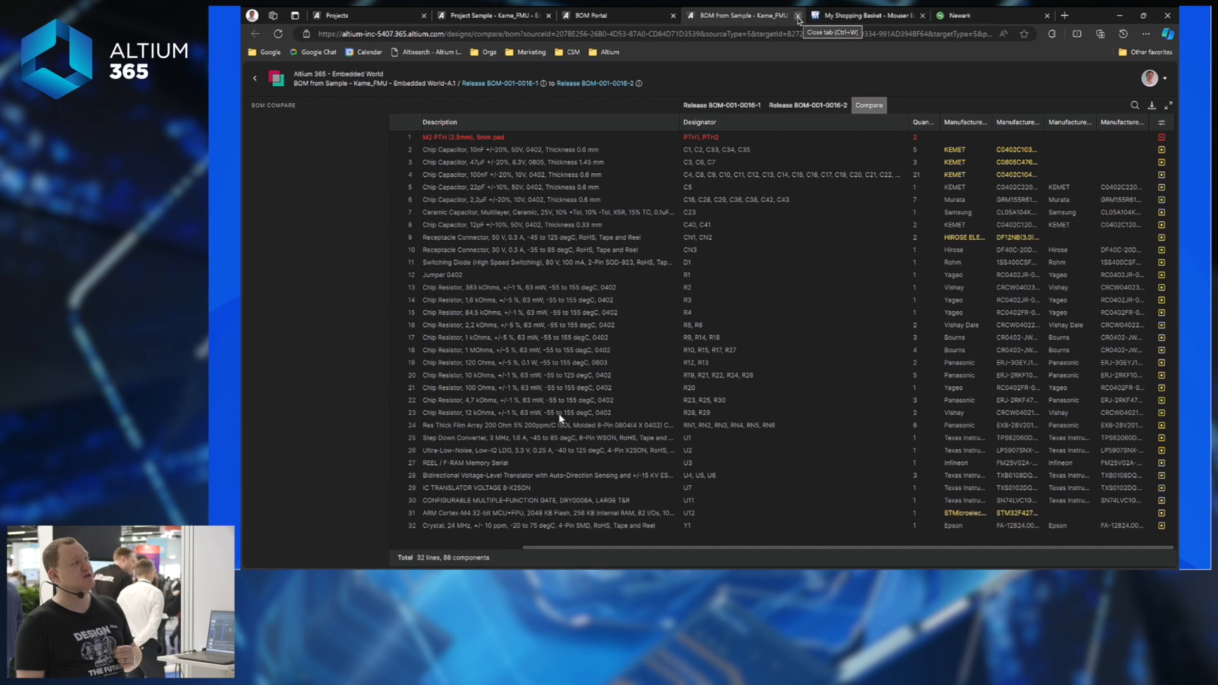
{"action": "left_click", "coordinate": [798, 16]}
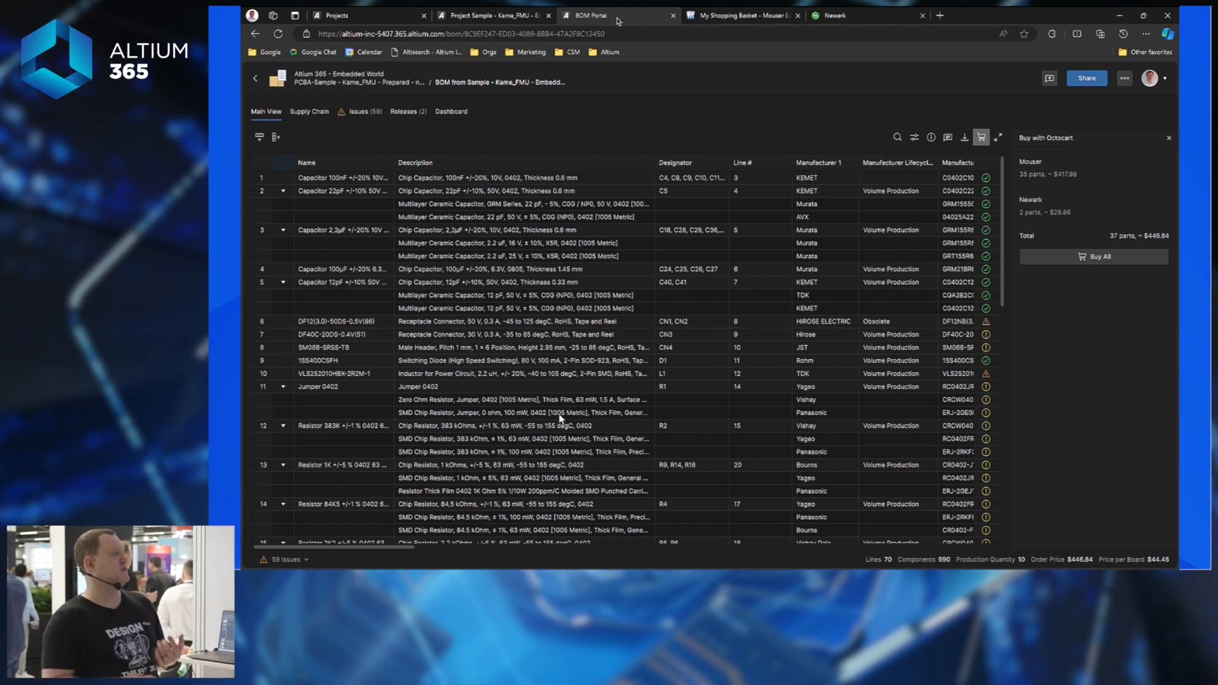
Launch the Kame_FMU project's Assembly Assistant showing the 3D KAME FMU rev.2 board.
{"action": "left_click", "coordinate": [520, 23]}
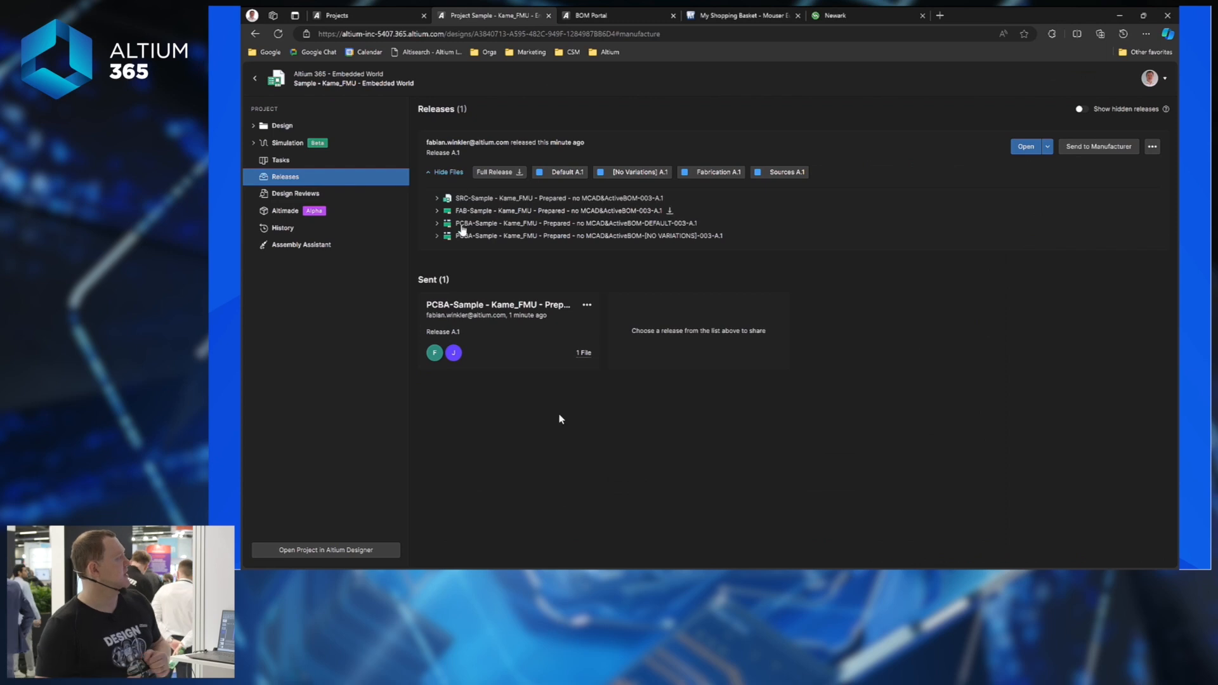
{"action": "left_click", "coordinate": [290, 247]}
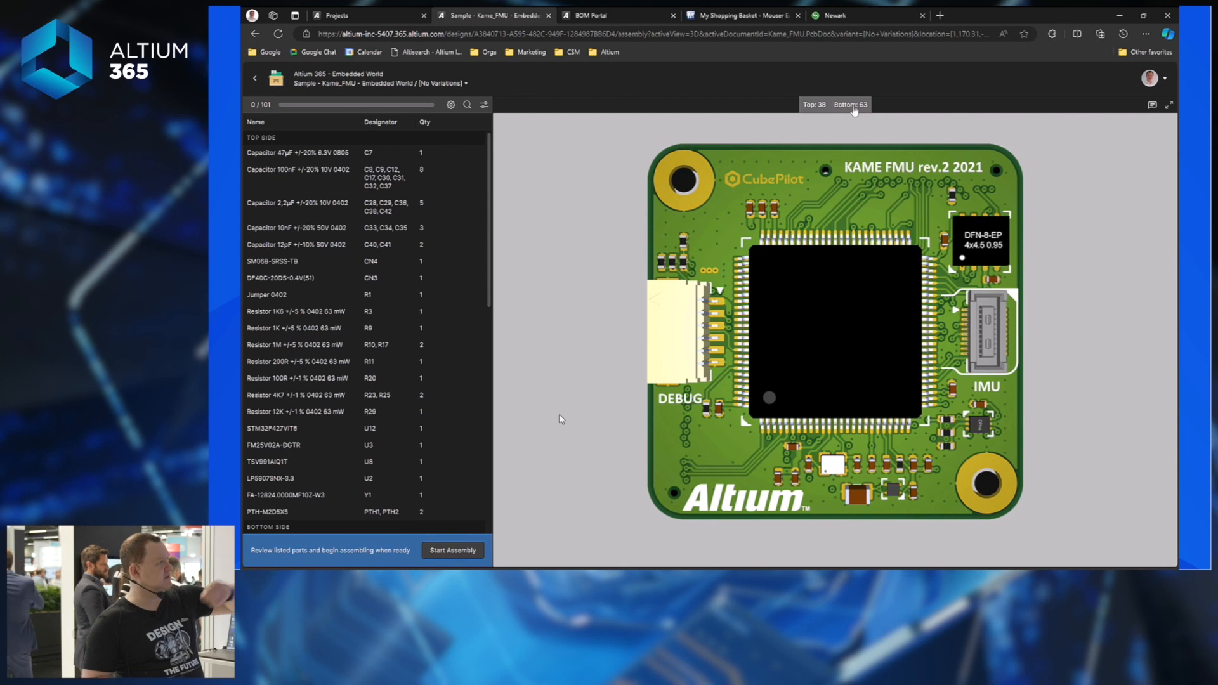
Start the guided board assembly and mark capacitor C7 as placed.
{"action": "left_click", "coordinate": [450, 105]}
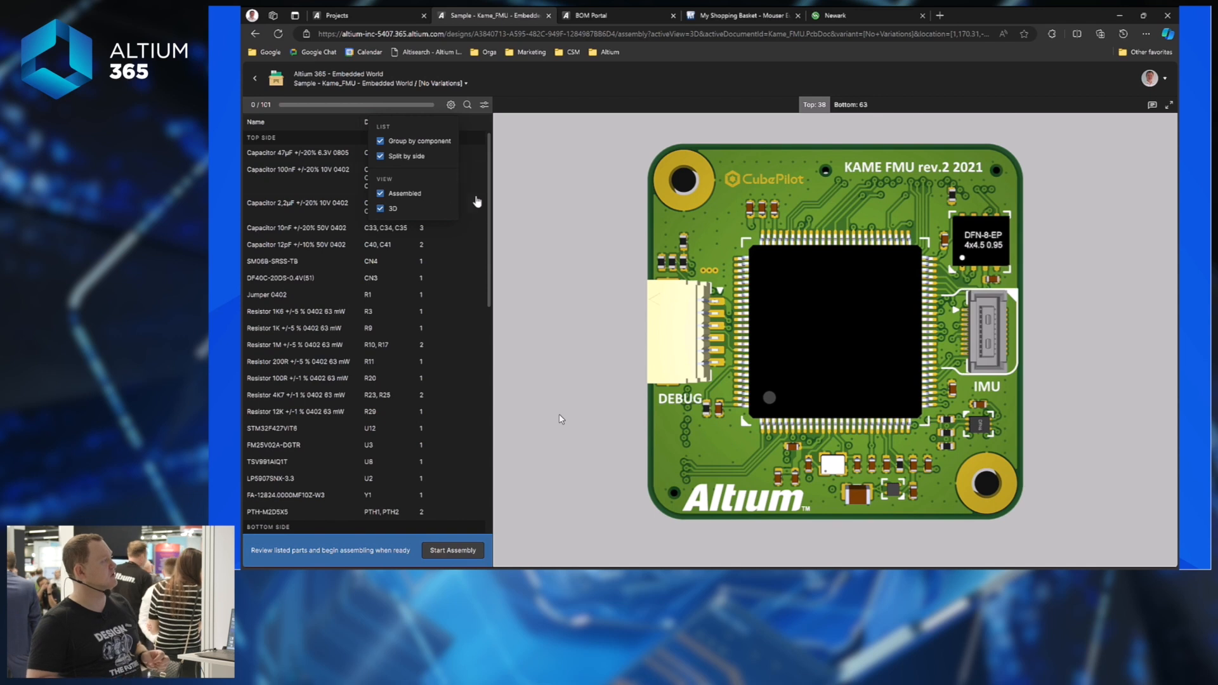
{"action": "left_click", "coordinate": [488, 182]}
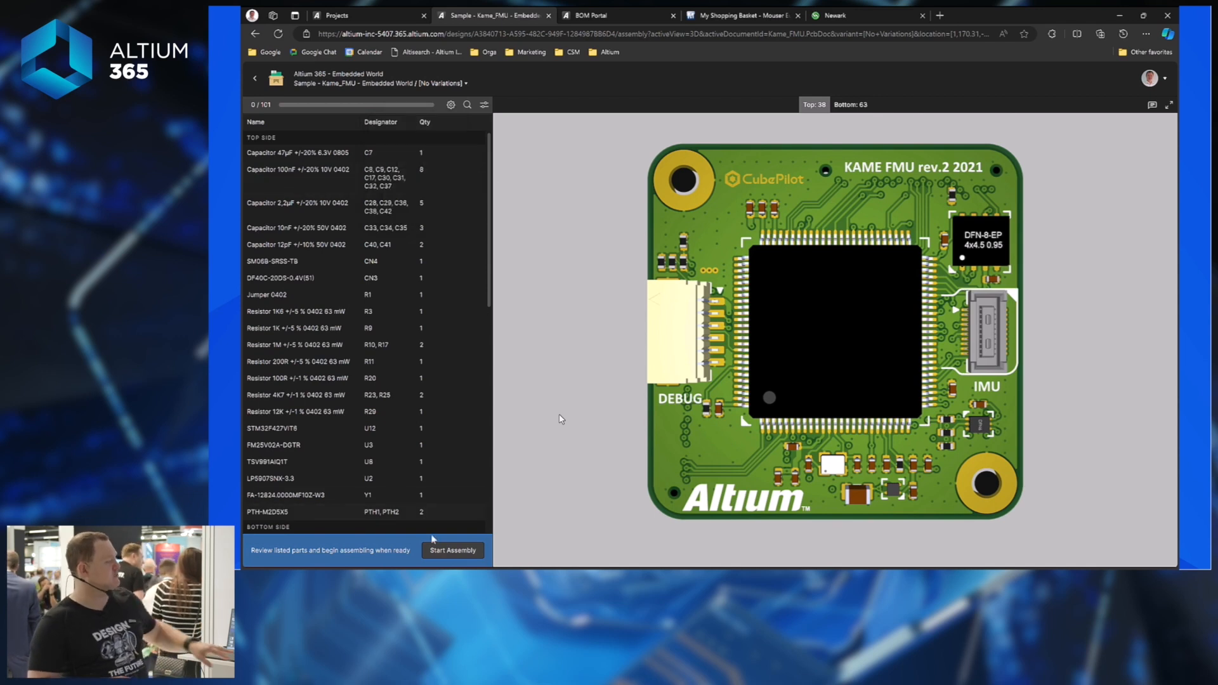
{"action": "left_click", "coordinate": [456, 552]}
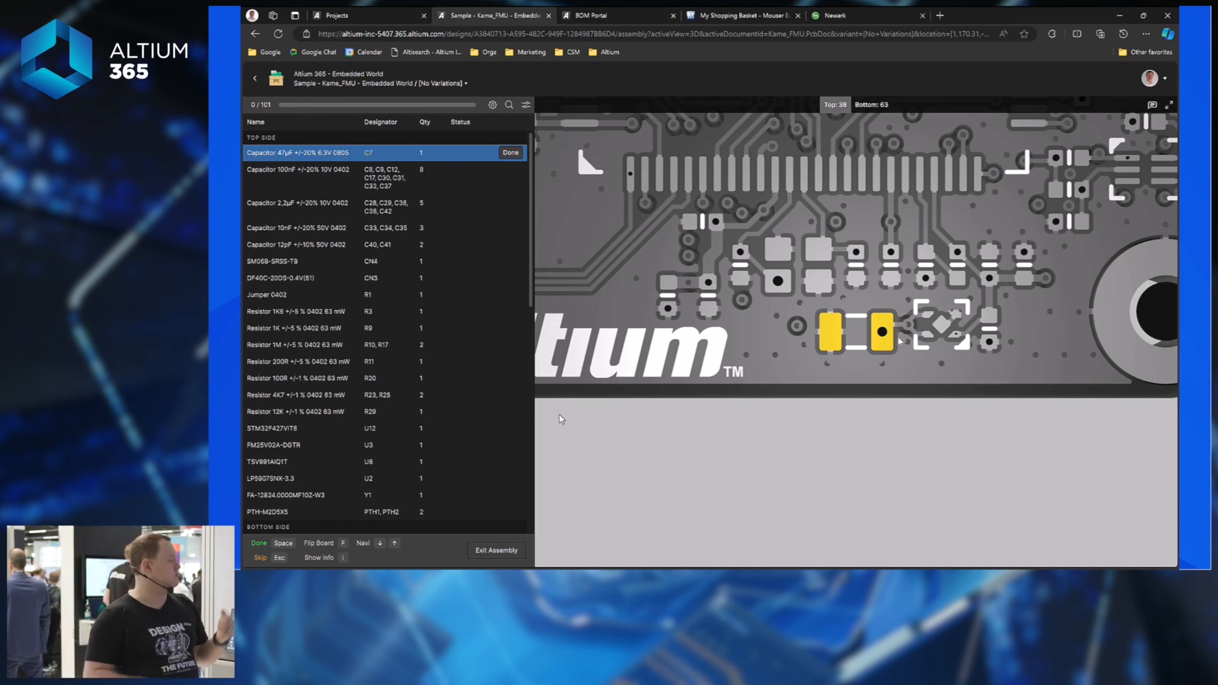
{"action": "left_click", "coordinate": [511, 153]}
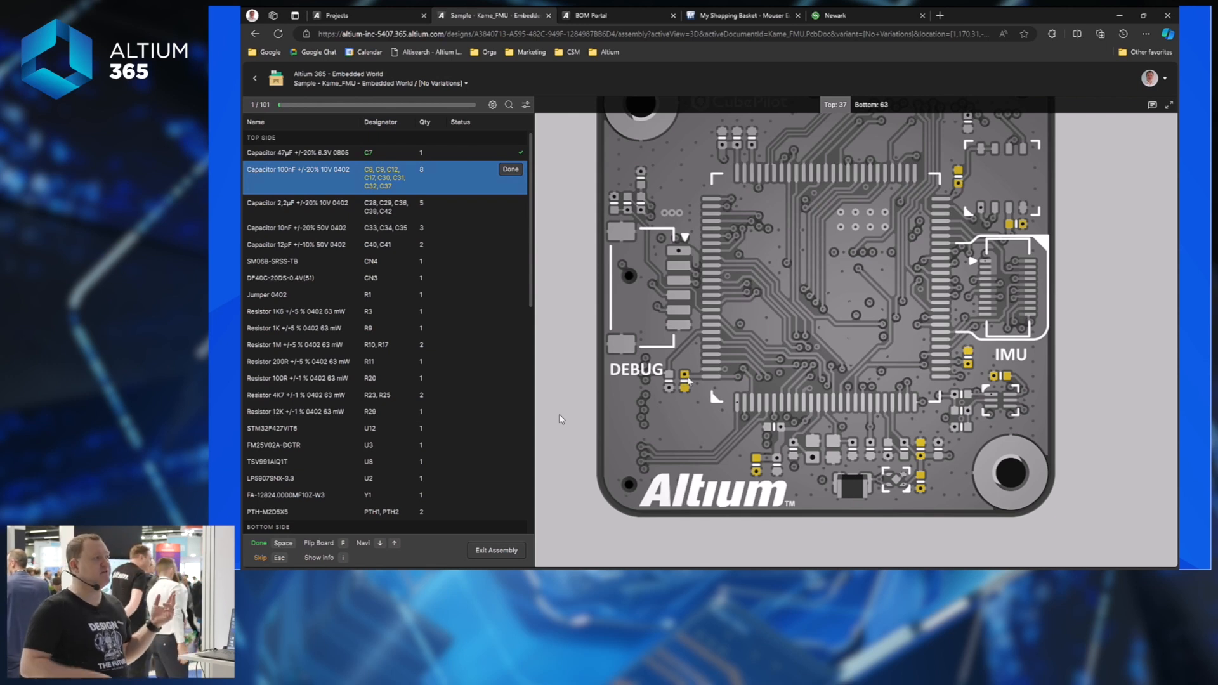
Mark the remaining capacitor, connector, jumper and resistor lines placed until 101/101 Assembly Completed.
{"action": "key", "text": "space"}
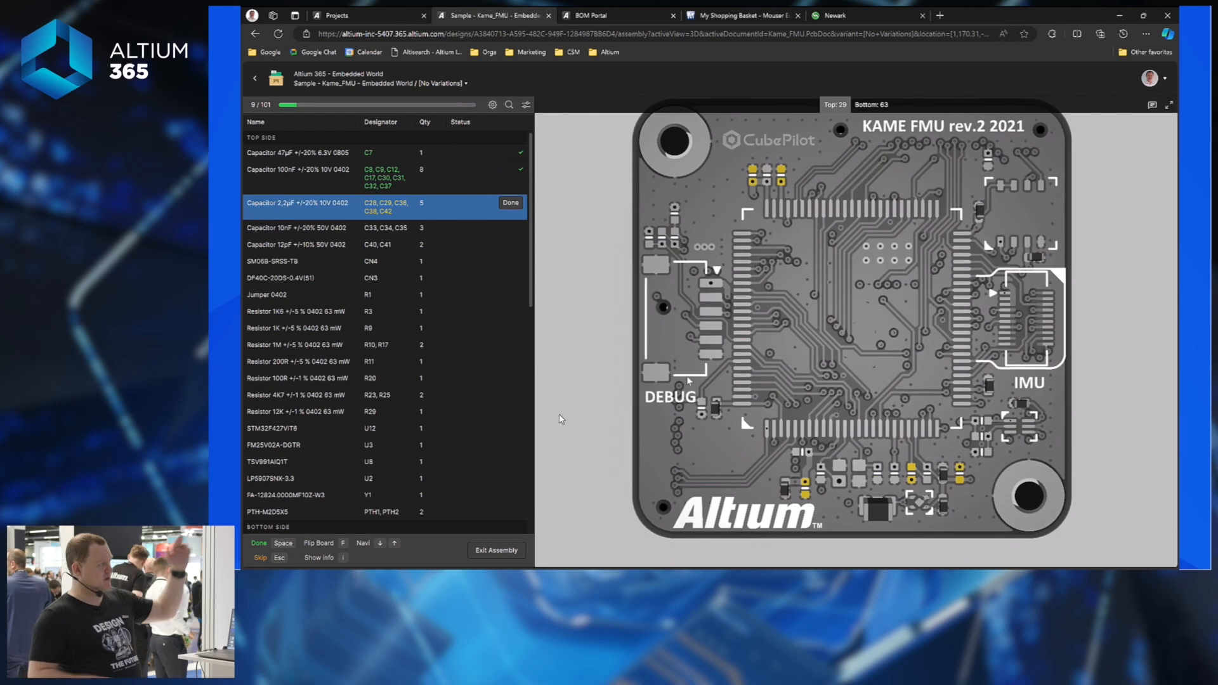
{"action": "key", "text": "space"}
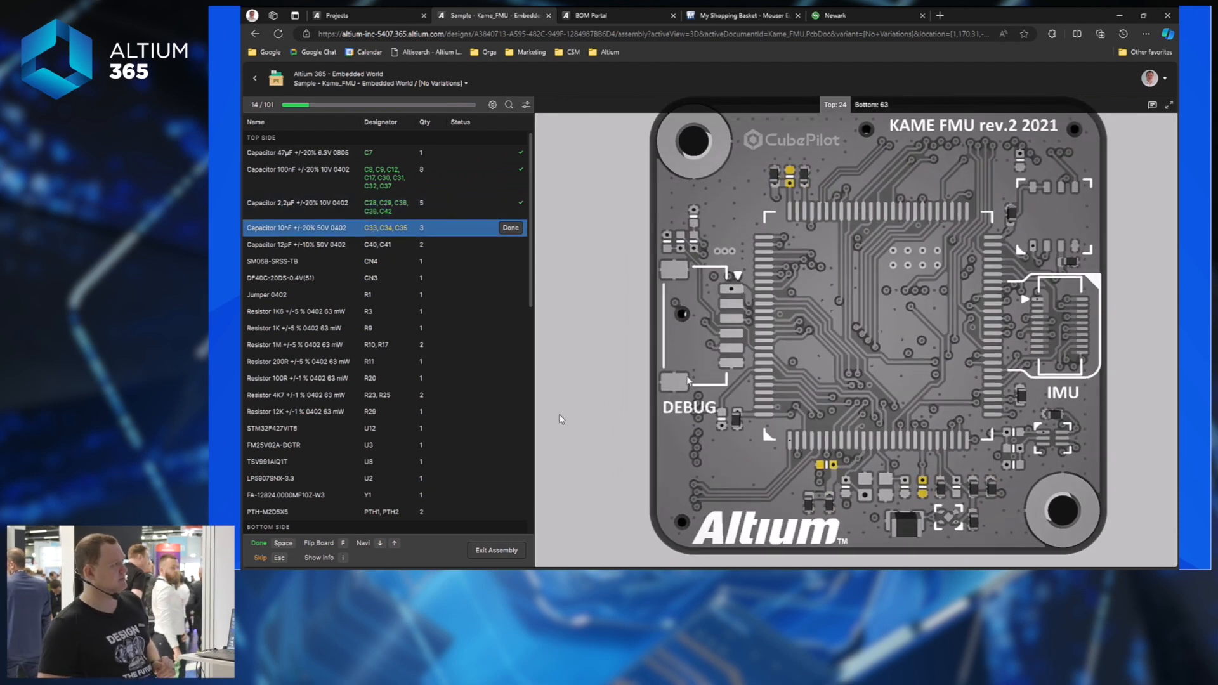
{"action": "key", "text": "space"}
{"action": "key", "text": "space"}
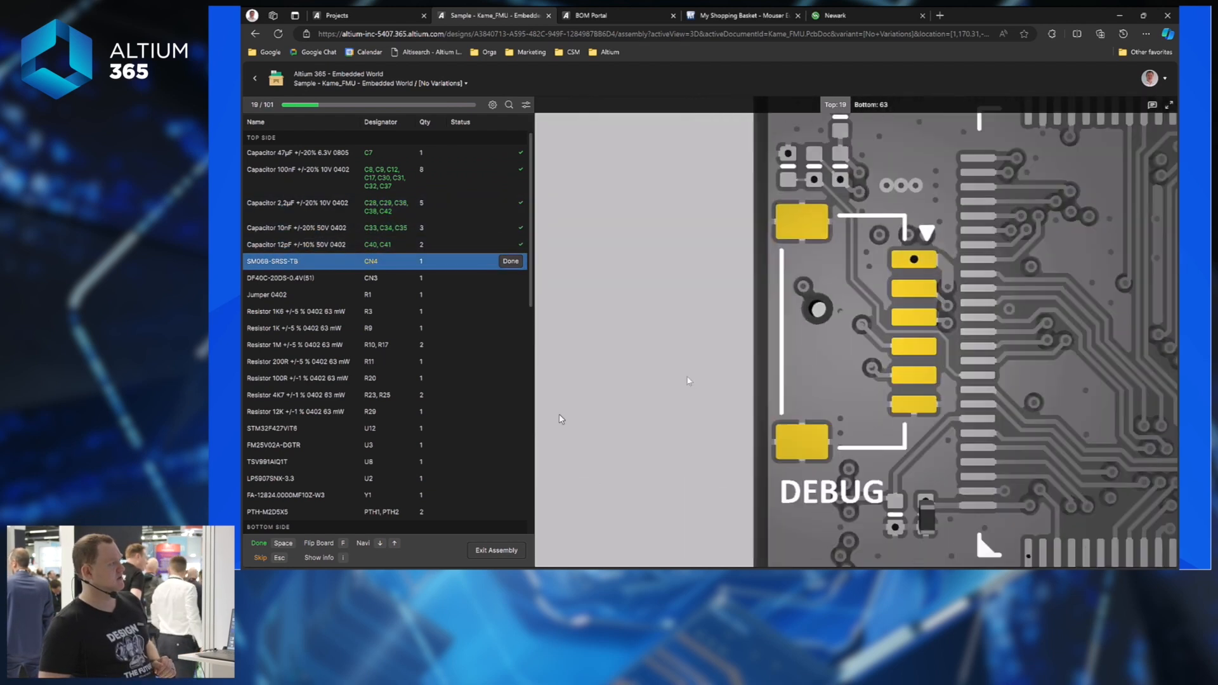
{"action": "key", "text": "space"}
{"action": "key", "text": "space"}
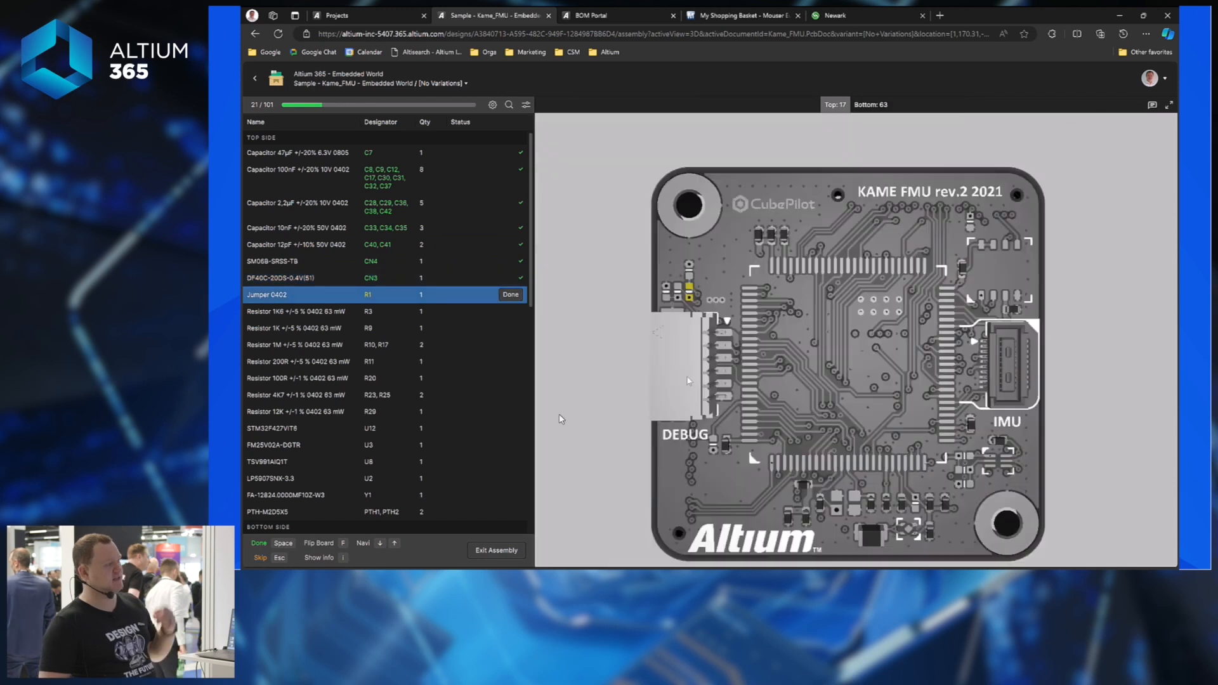
{"action": "key", "text": "space"}
{"action": "key", "text": "space"}
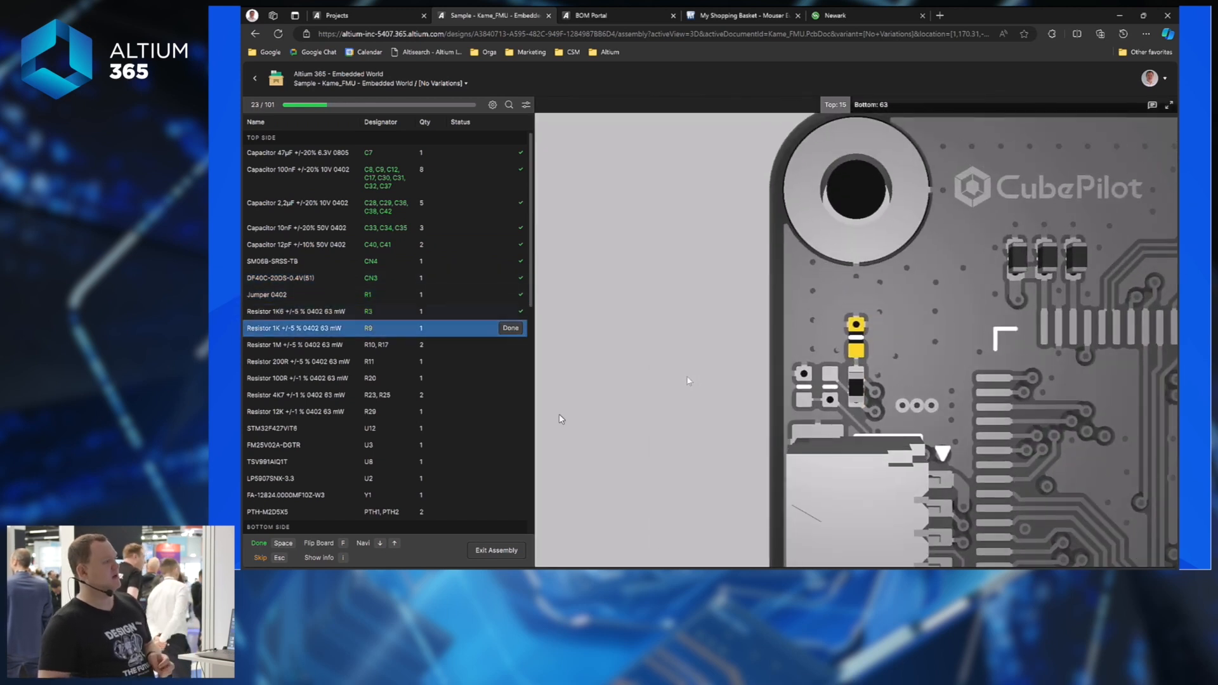
{"action": "key", "text": "space"}
{"action": "key", "text": "space"}
{"action": "key", "text": "space"}
{"action": "key", "text": "space"}
{"action": "key", "text": "space"}
{"action": "key", "text": "space"}
{"action": "key", "text": "space"}
{"action": "key", "text": "space"}
{"action": "key", "text": "space"}
{"action": "key", "text": "space"}
{"action": "key", "text": "space"}
{"action": "key", "text": "space"}
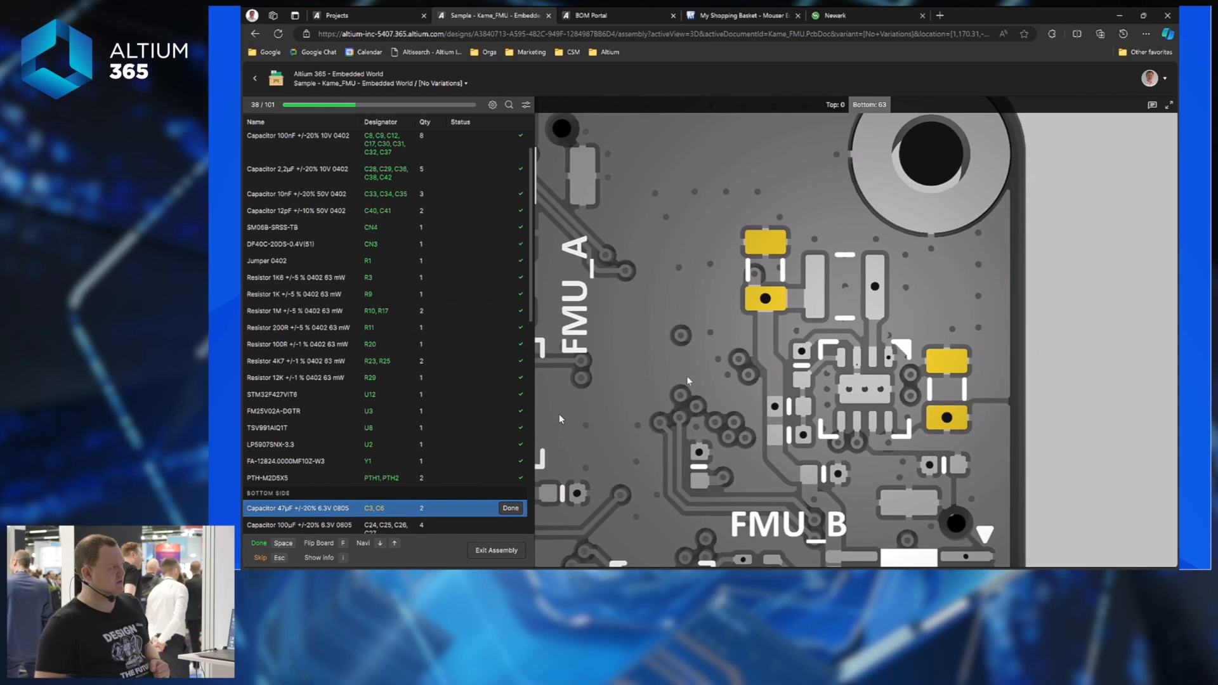
{"action": "key", "text": "space"}
{"action": "key", "text": "space"}
{"action": "key", "text": "space"}
{"action": "key", "text": "space"}
{"action": "key", "text": "space"}
{"action": "key", "text": "space"}
{"action": "key", "text": "space"}
{"action": "key", "text": "space"}
{"action": "key", "text": "space"}
{"action": "key", "text": "space"}
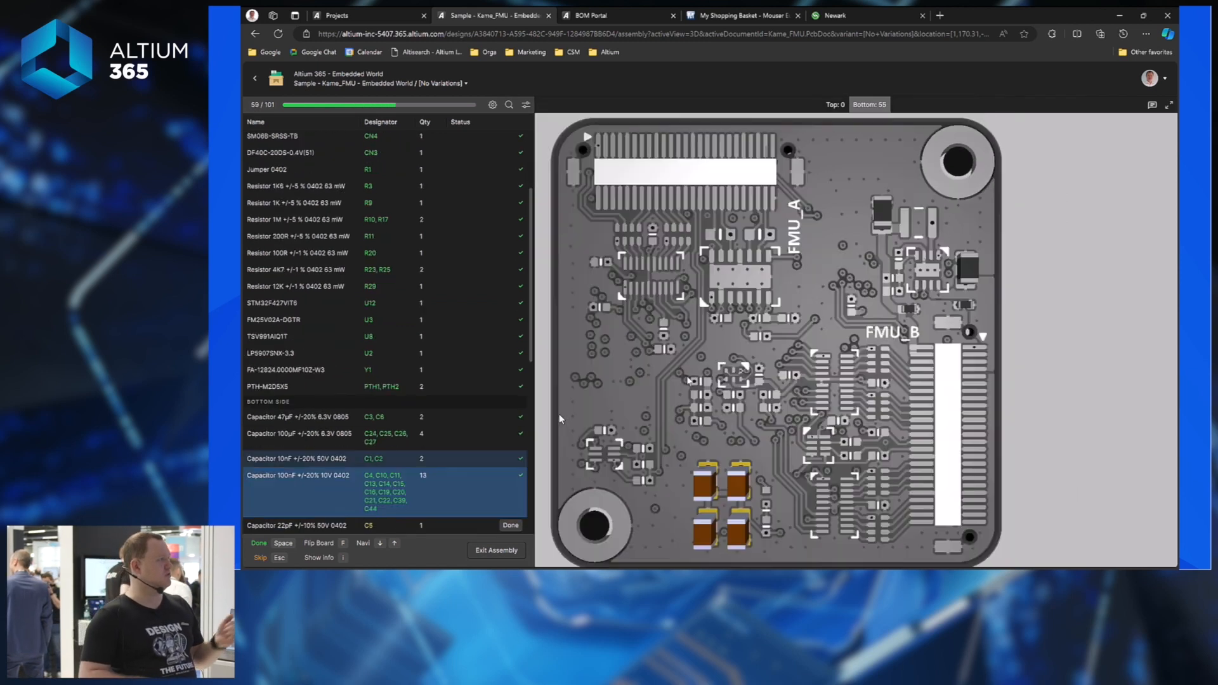
{"action": "key", "text": "space"}
{"action": "key", "text": "space"}
{"action": "key", "text": "space"}
{"action": "key", "text": "space"}
{"action": "key", "text": "space"}
{"action": "key", "text": "space"}
{"action": "key", "text": "space"}
{"action": "key", "text": "space"}
{"action": "key", "text": "space"}
{"action": "key", "text": "space"}
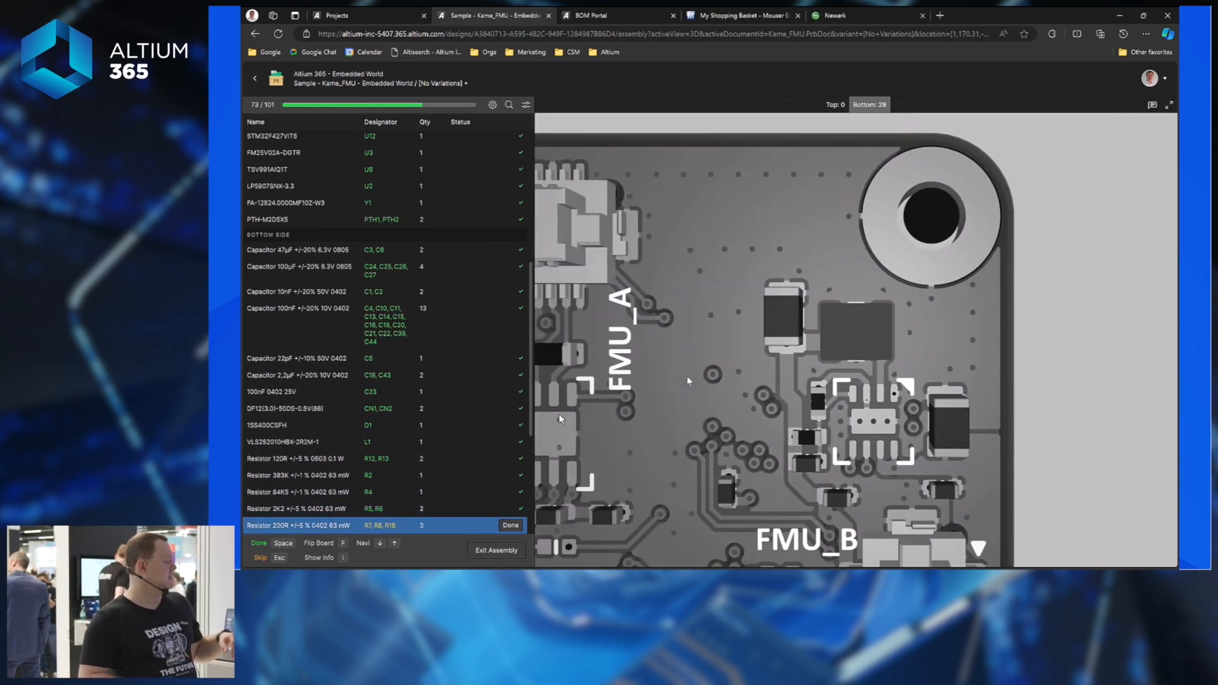
{"action": "key", "text": "space"}
{"action": "key", "text": "space"}
{"action": "key", "text": "space"}
{"action": "key", "text": "space"}
{"action": "key", "text": "space"}
{"action": "key", "text": "space"}
{"action": "key", "text": "space"}
{"action": "key", "text": "space"}
{"action": "key", "text": "space"}
{"action": "key", "text": "space"}
{"action": "key", "text": "space"}
{"action": "key", "text": "space"}
{"action": "key", "text": "space"}
{"action": "key", "text": "space"}
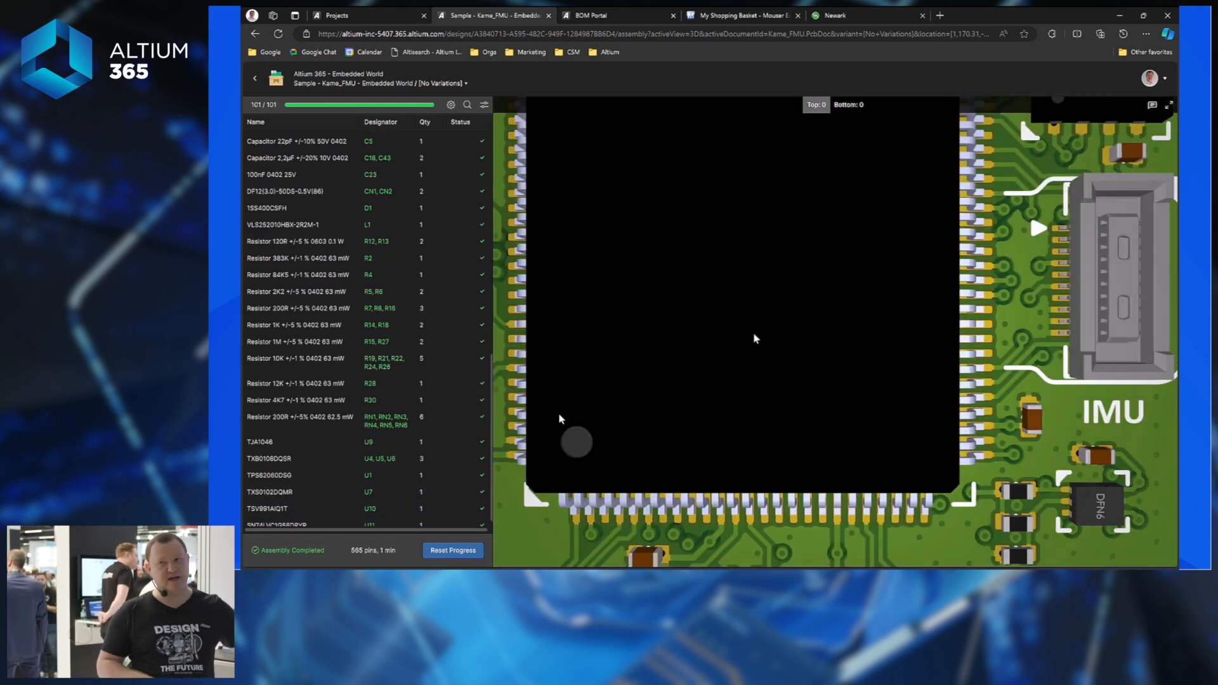
{"action": "scroll", "coordinate": [789, 324], "scroll_direction": "down", "scroll_amount": 6}
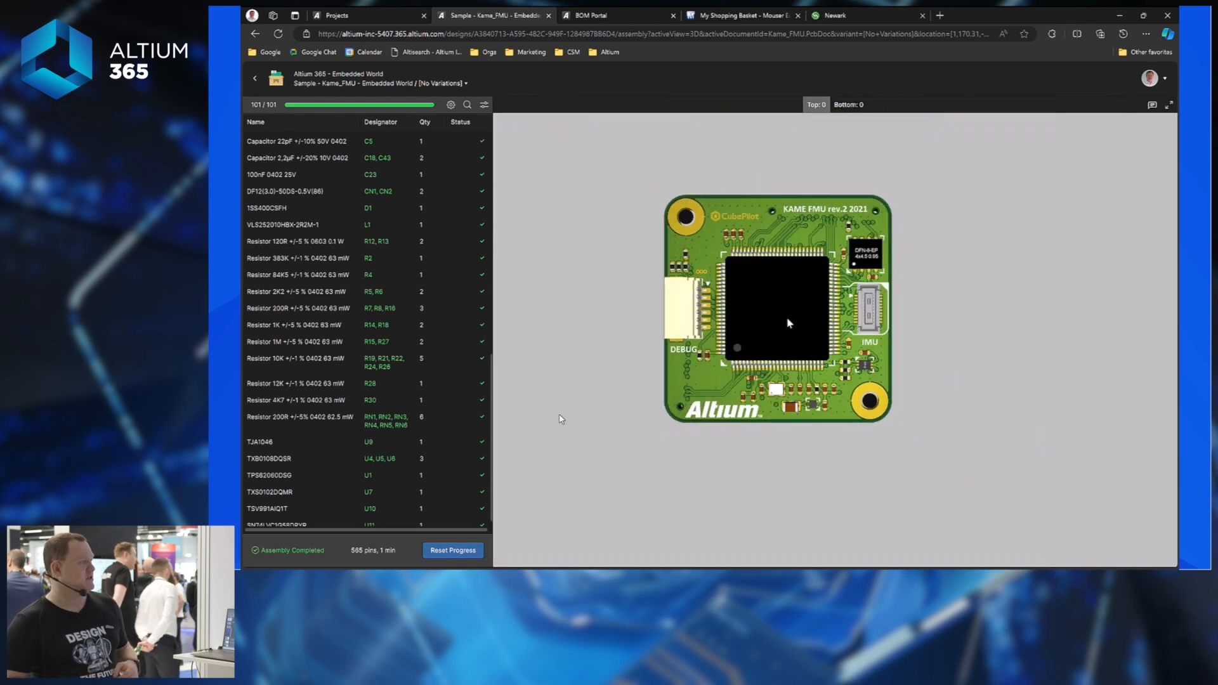
{"action": "scroll", "coordinate": [789, 323], "scroll_direction": "up", "scroll_amount": 1}
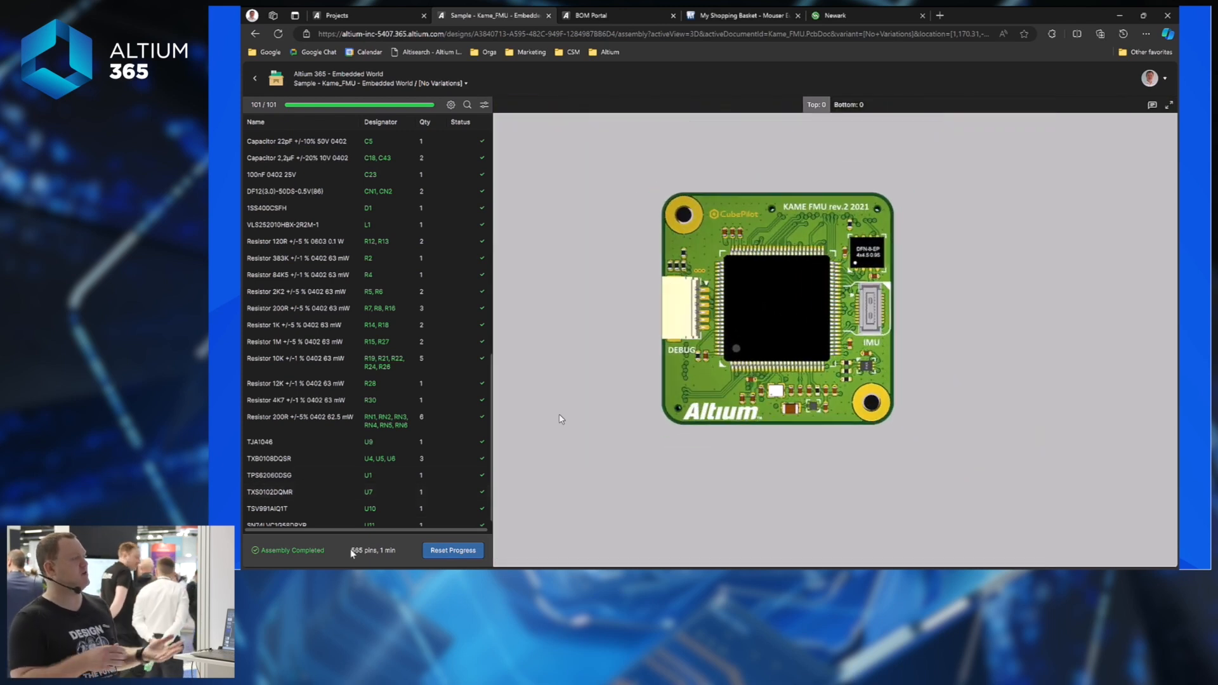
{"action": "left_click_drag", "start_coordinate": [351, 551], "coordinate": [396, 550]}
{"action": "left_click", "coordinate": [382, 550]}
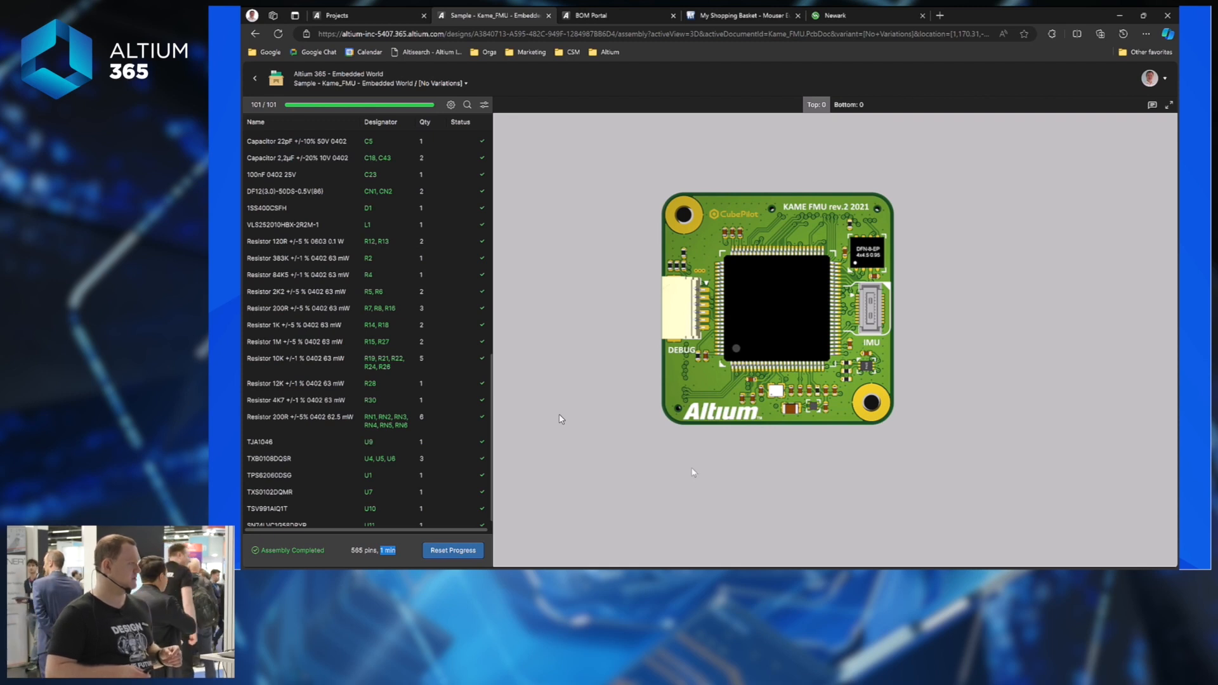
Go from Projects to Components and open the Library Health dashboard (688 components, 36 unhealthy).
{"action": "left_click", "coordinate": [393, 15]}
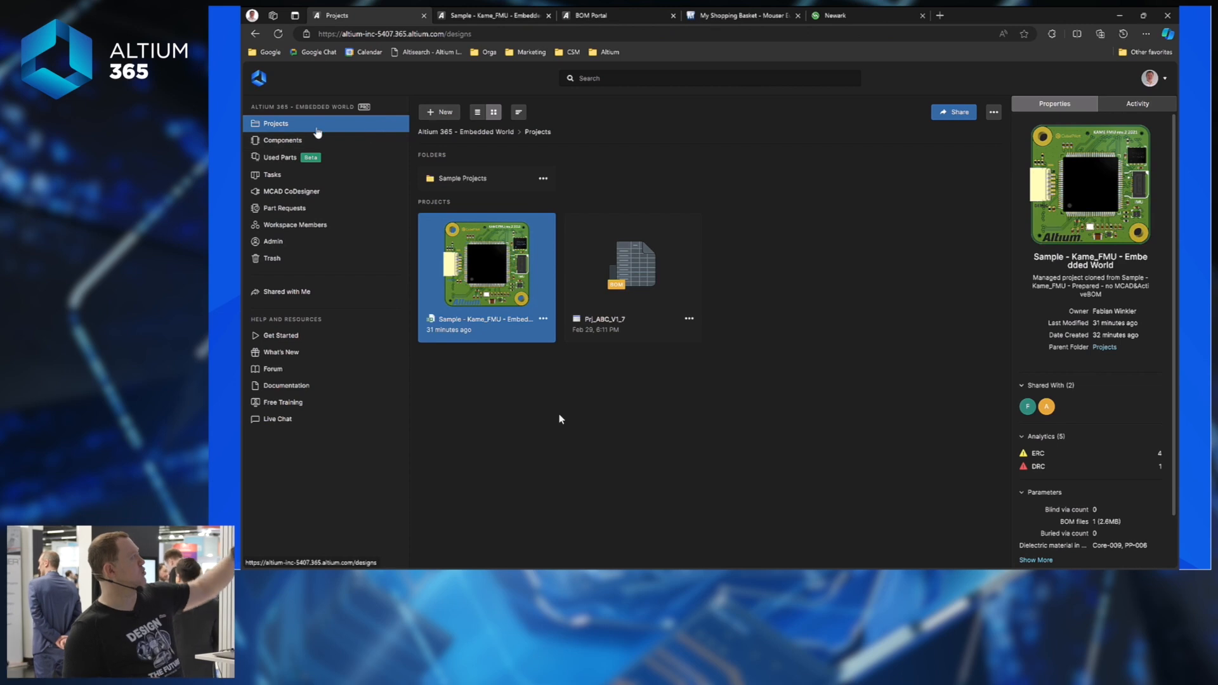
{"action": "left_click", "coordinate": [279, 140]}
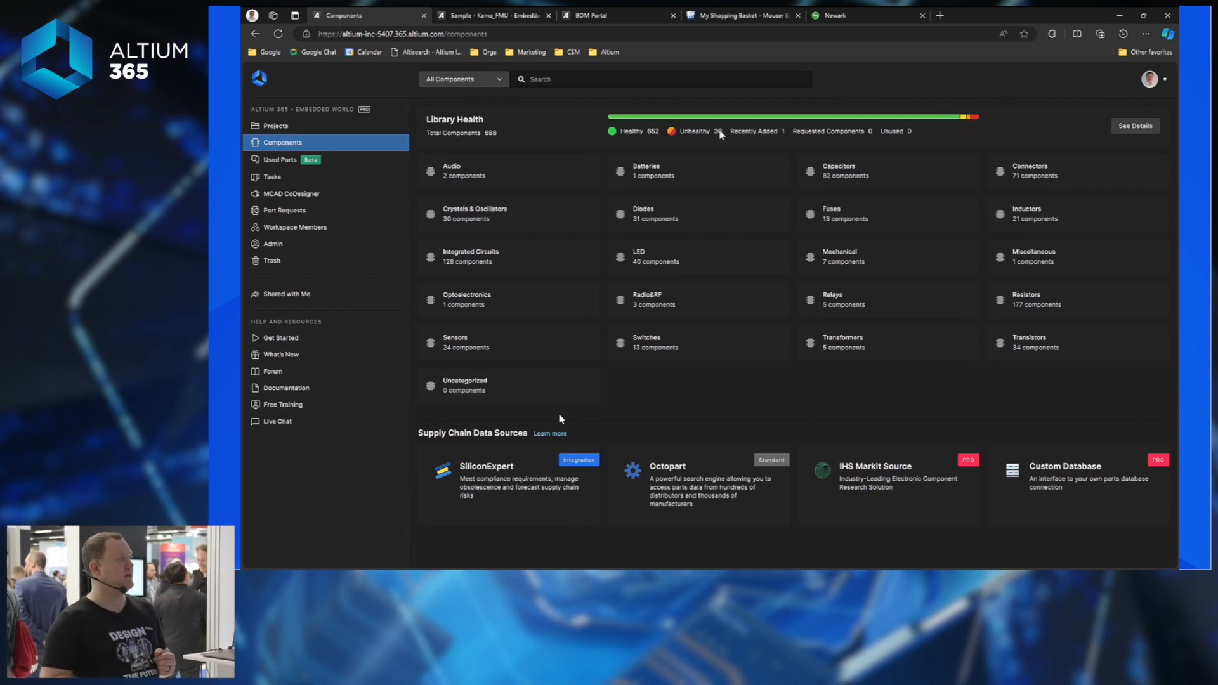
{"action": "left_click", "coordinate": [989, 119]}
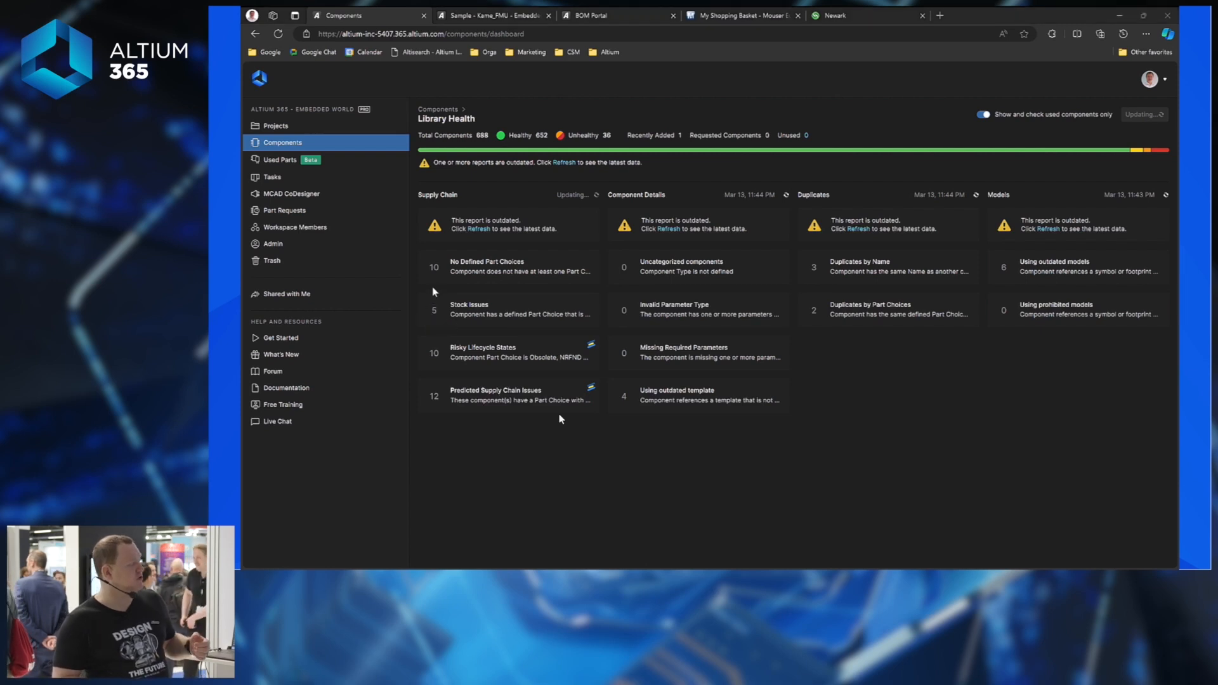
Open the Risky Lifecycle States report and inspect the 680pF capacitor's issues and lifecycle state.
{"action": "left_click", "coordinate": [487, 356]}
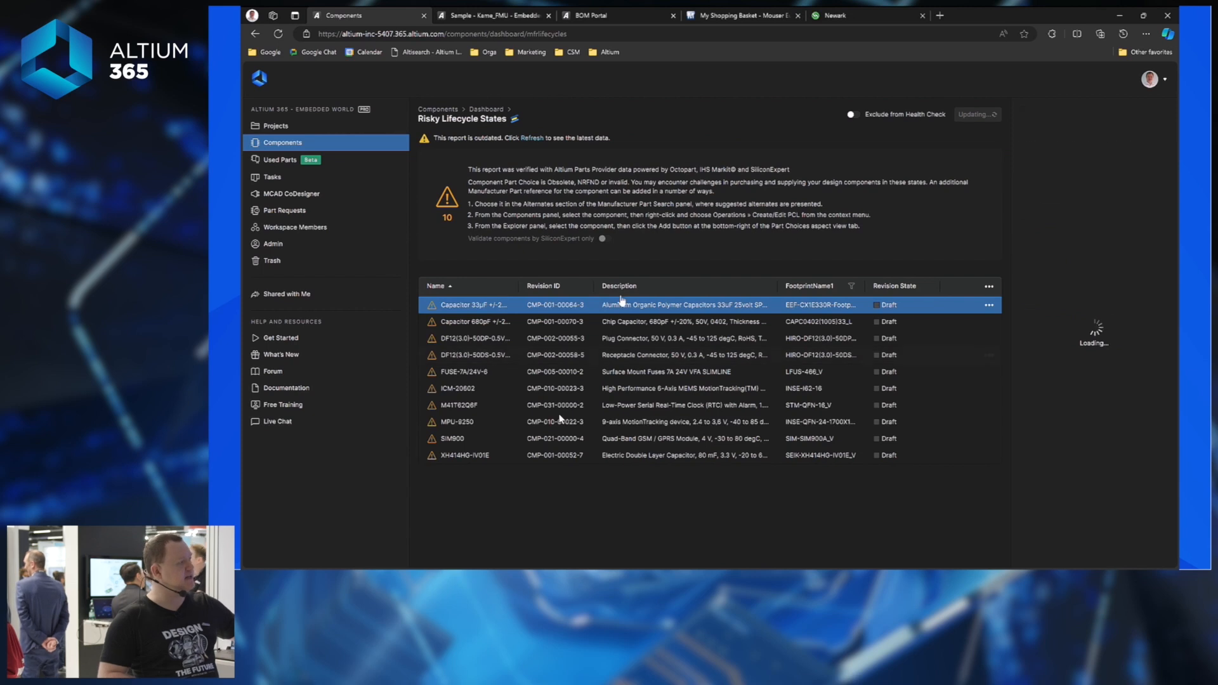
{"action": "left_click", "coordinate": [595, 322]}
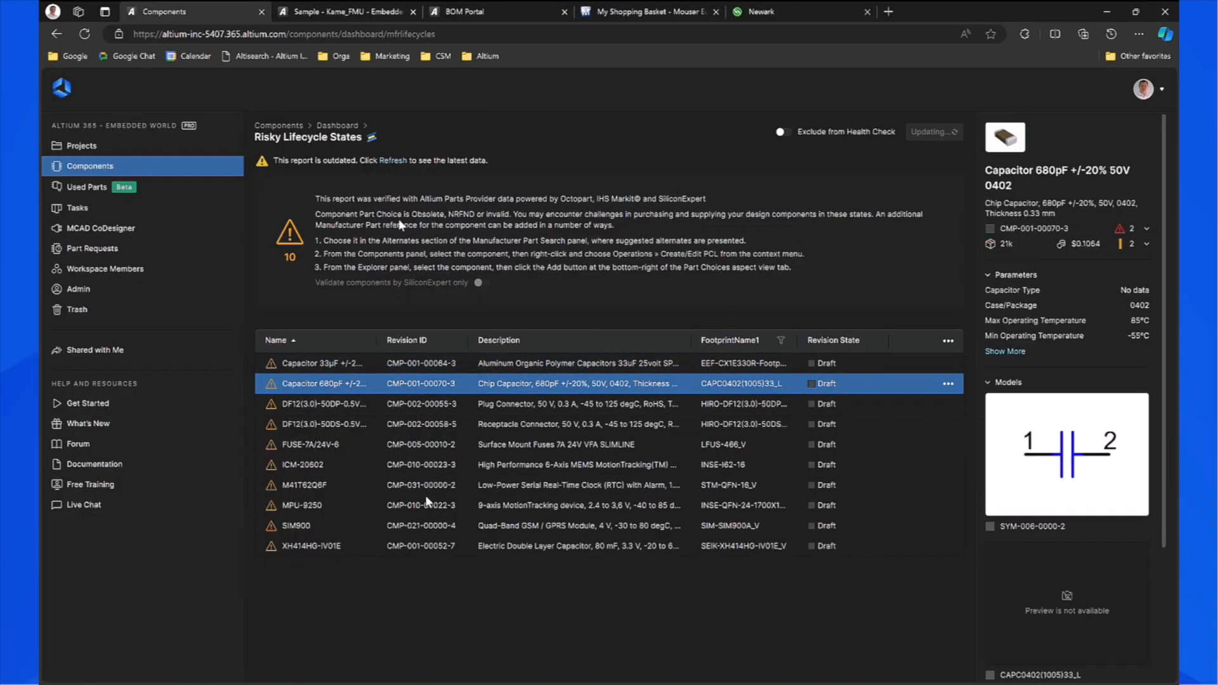
{"action": "left_click", "coordinate": [1147, 229]}
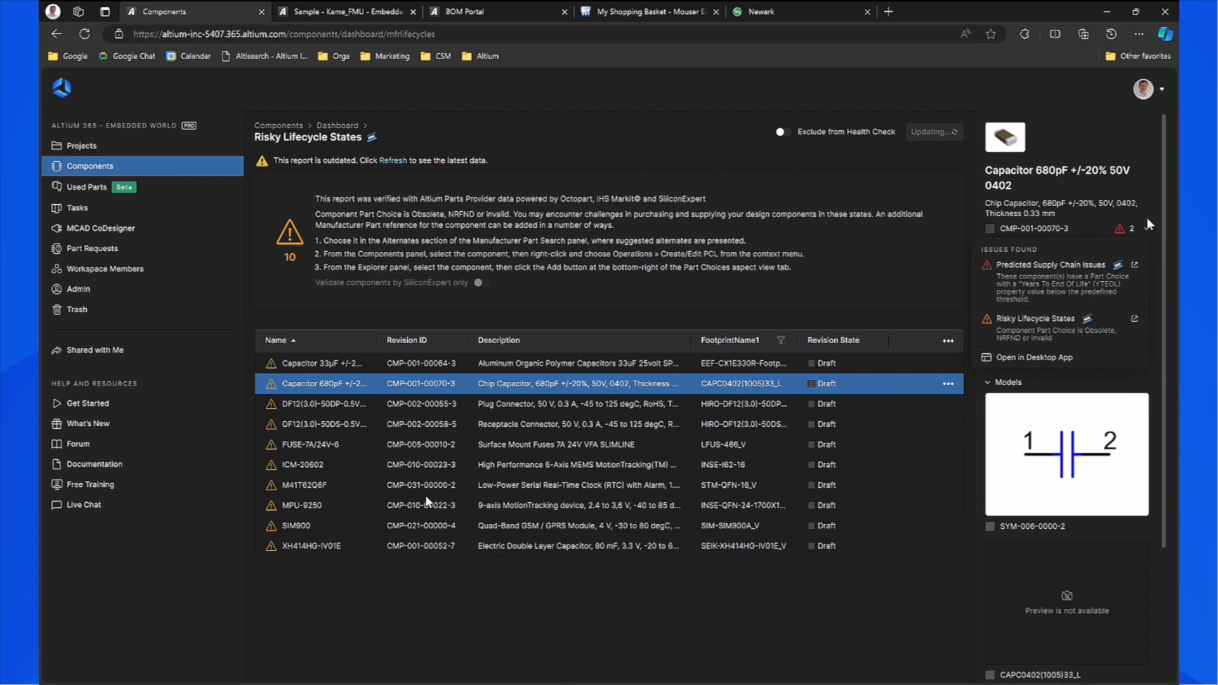
{"action": "left_click", "coordinate": [1144, 231]}
{"action": "left_click", "coordinate": [1145, 246]}
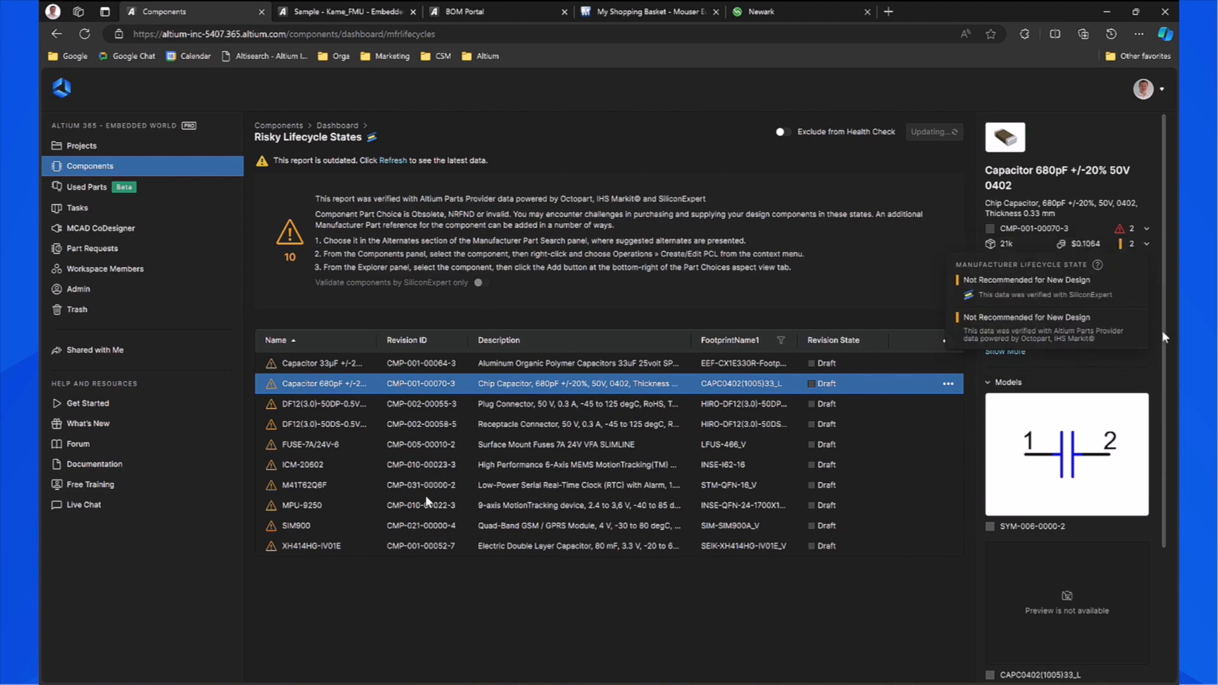
{"action": "left_click_drag", "start_coordinate": [1164, 269], "coordinate": [1164, 464]}
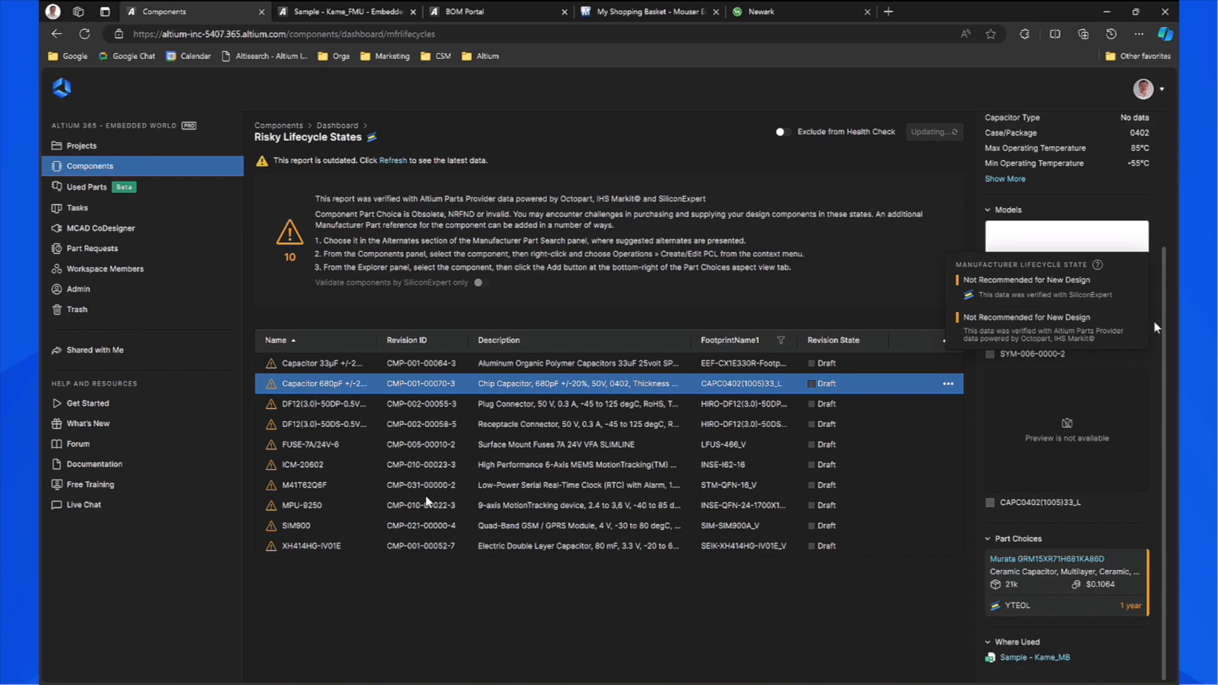
{"action": "left_click", "coordinate": [1147, 208]}
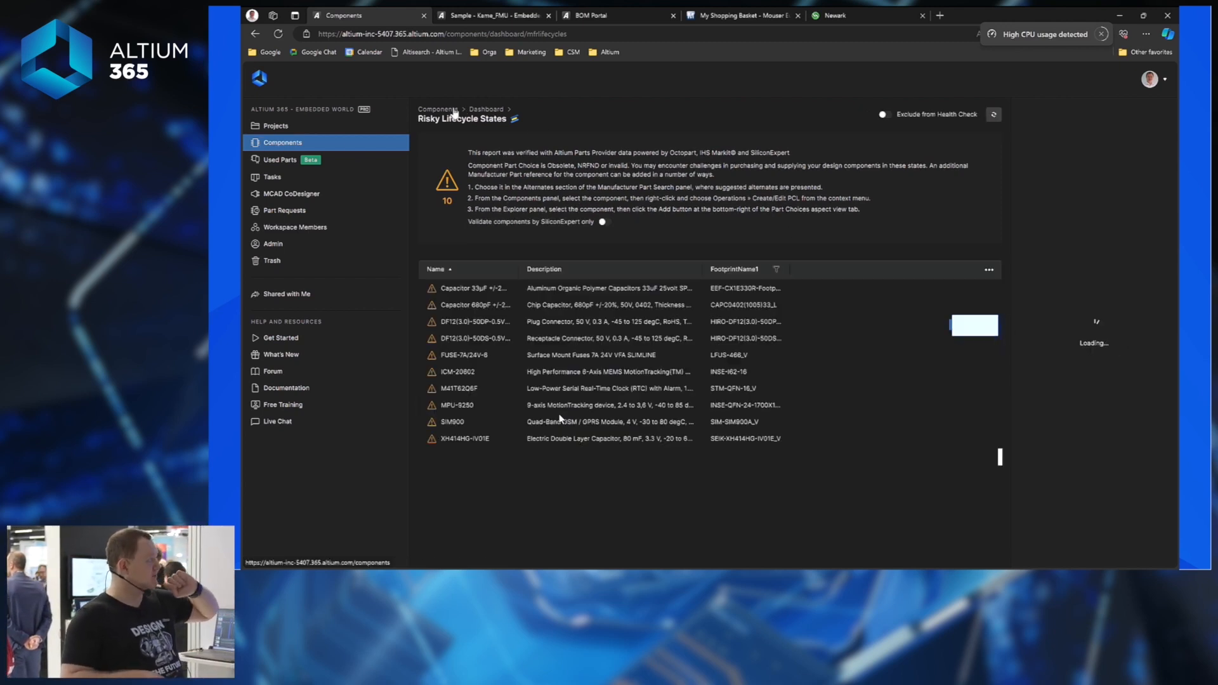
Open the Predicted Supply Chain Issues report from the dashboard and the 33µF capacitor's row actions.
{"action": "left_click", "coordinate": [488, 109]}
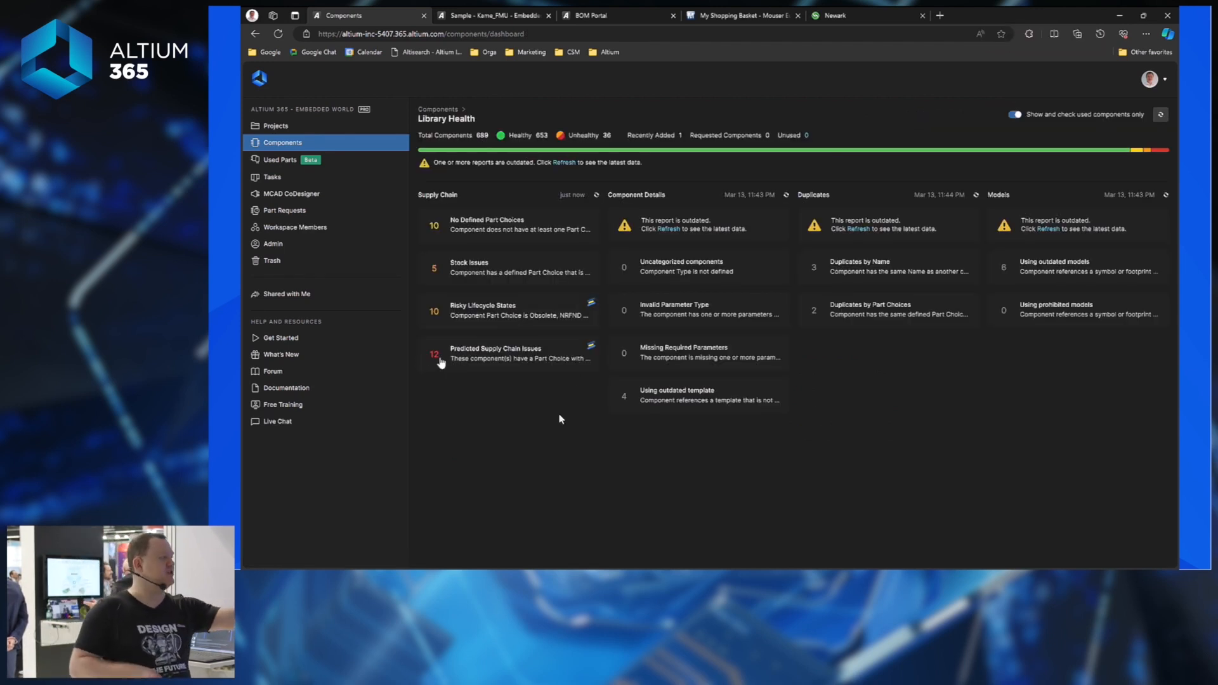
{"action": "left_click", "coordinate": [511, 364]}
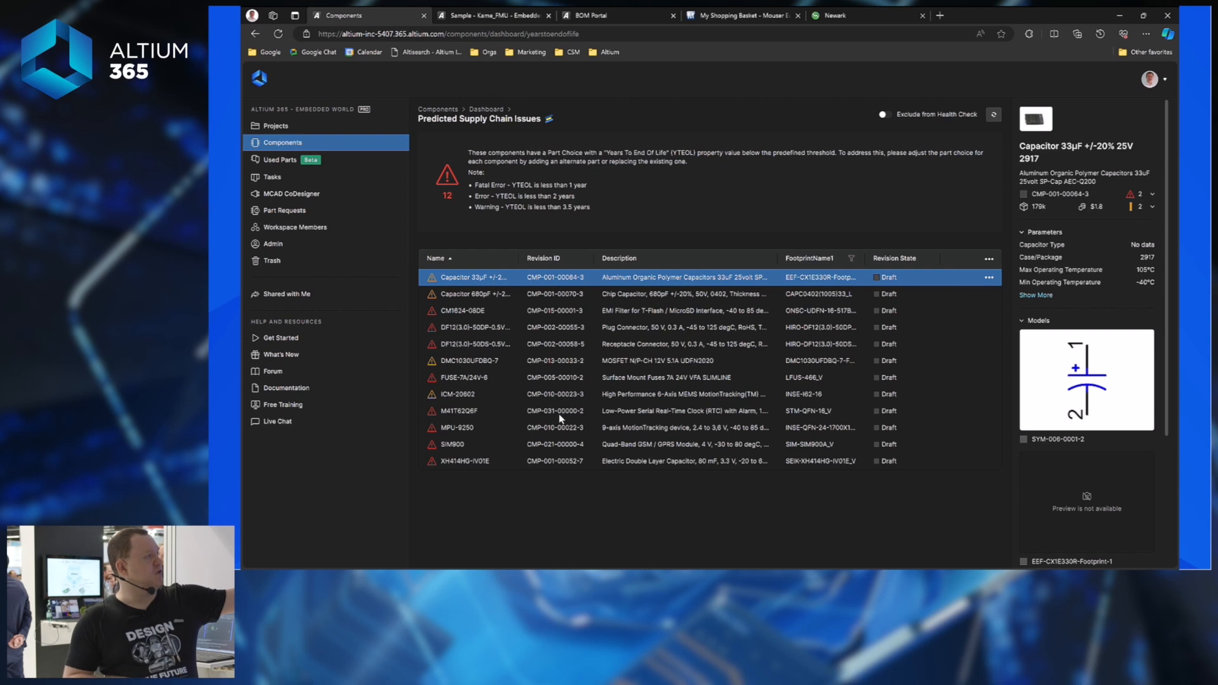
{"action": "left_click_drag", "start_coordinate": [1166, 214], "coordinate": [1168, 359]}
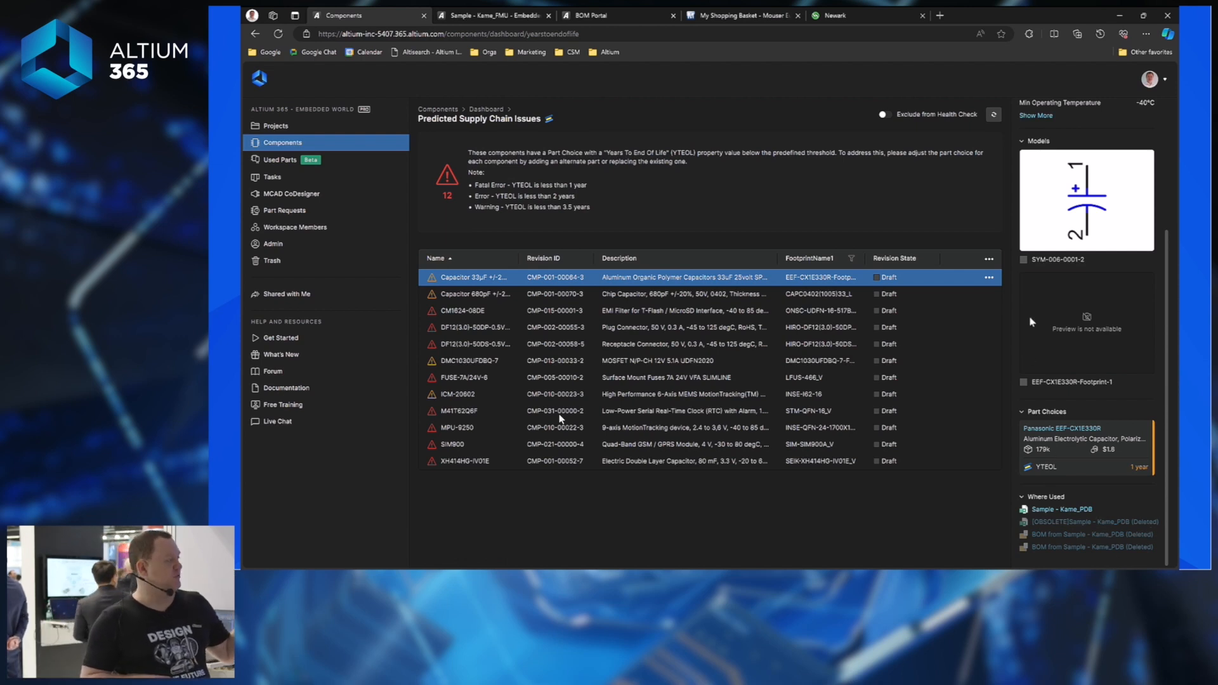
{"action": "left_click", "coordinate": [988, 280]}
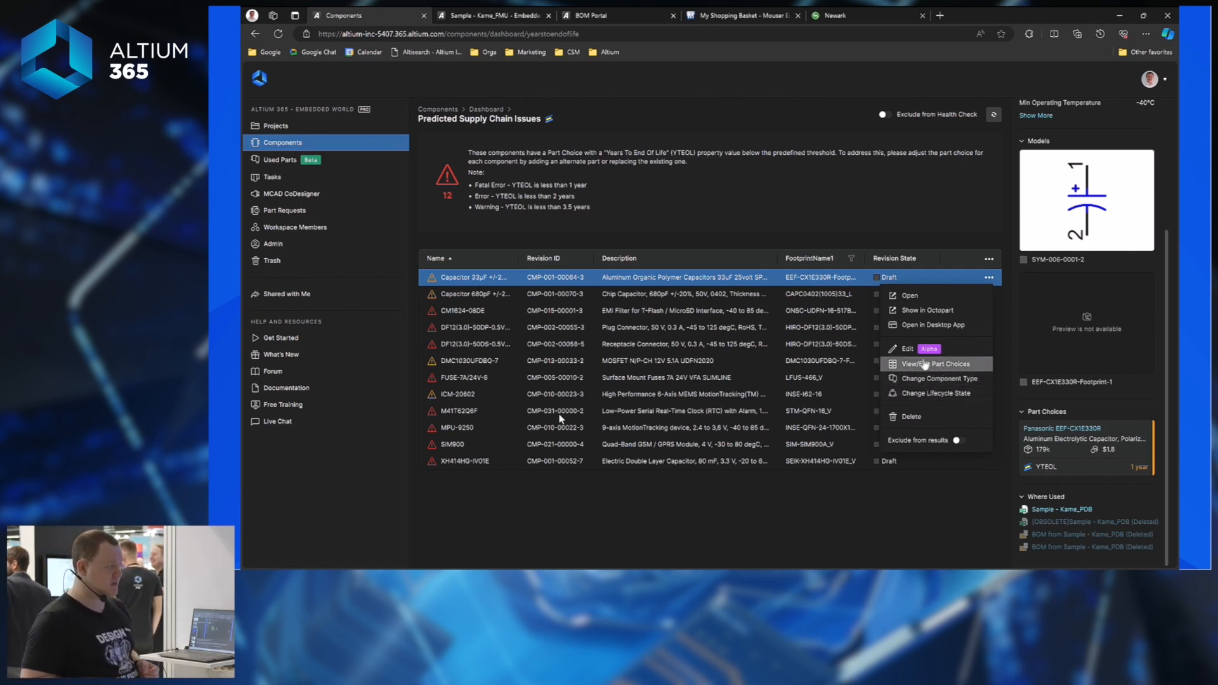
Search alternate 33µF tantalum part choices for the 25V 2917 capacitor and review stock and prices.
{"action": "left_click", "coordinate": [976, 364]}
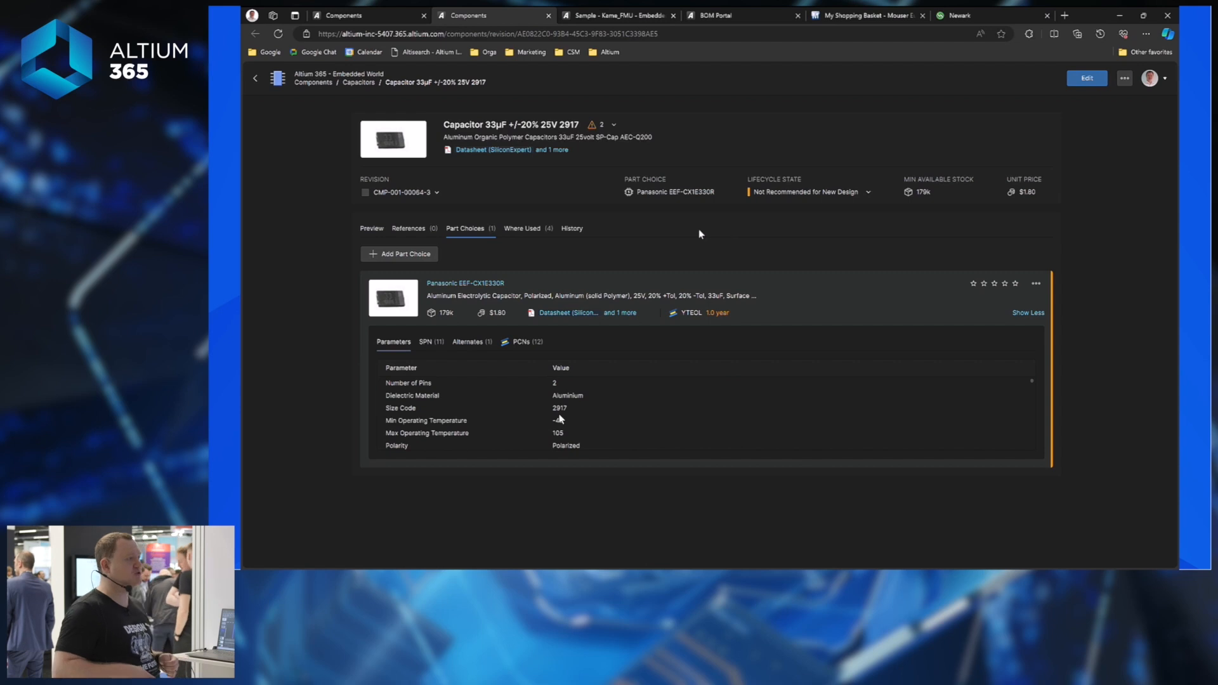
{"action": "left_click", "coordinate": [406, 254]}
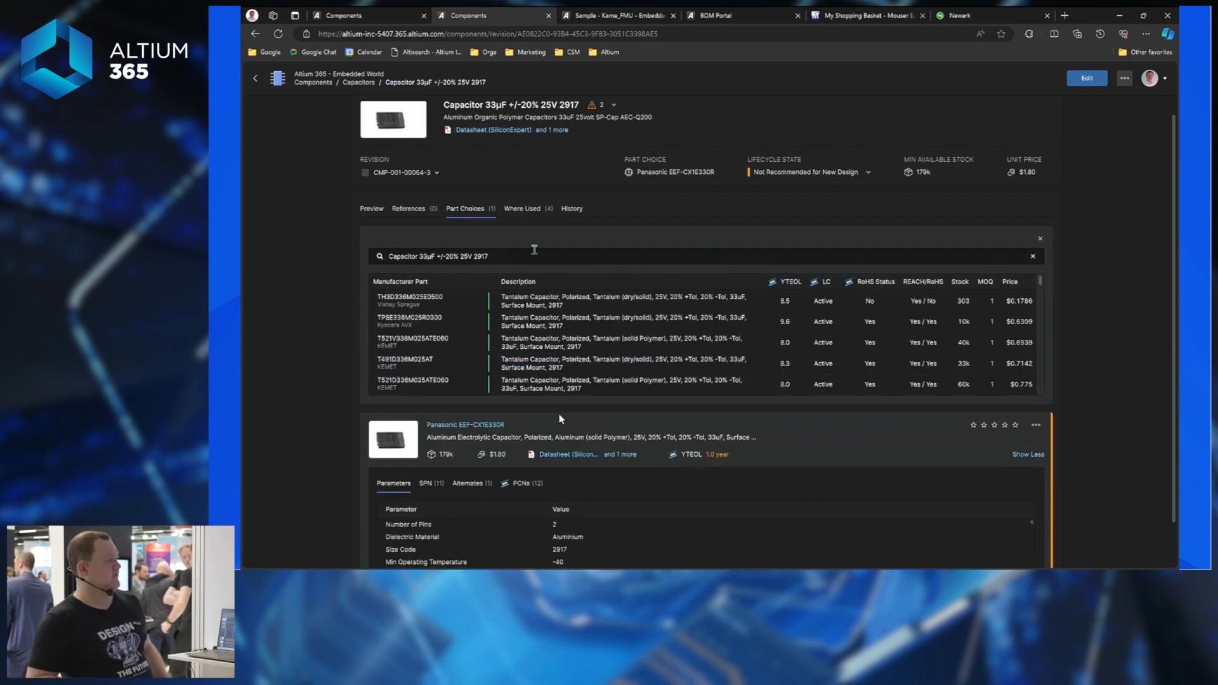
{"action": "mouse_move", "coordinate": [406, 310]}
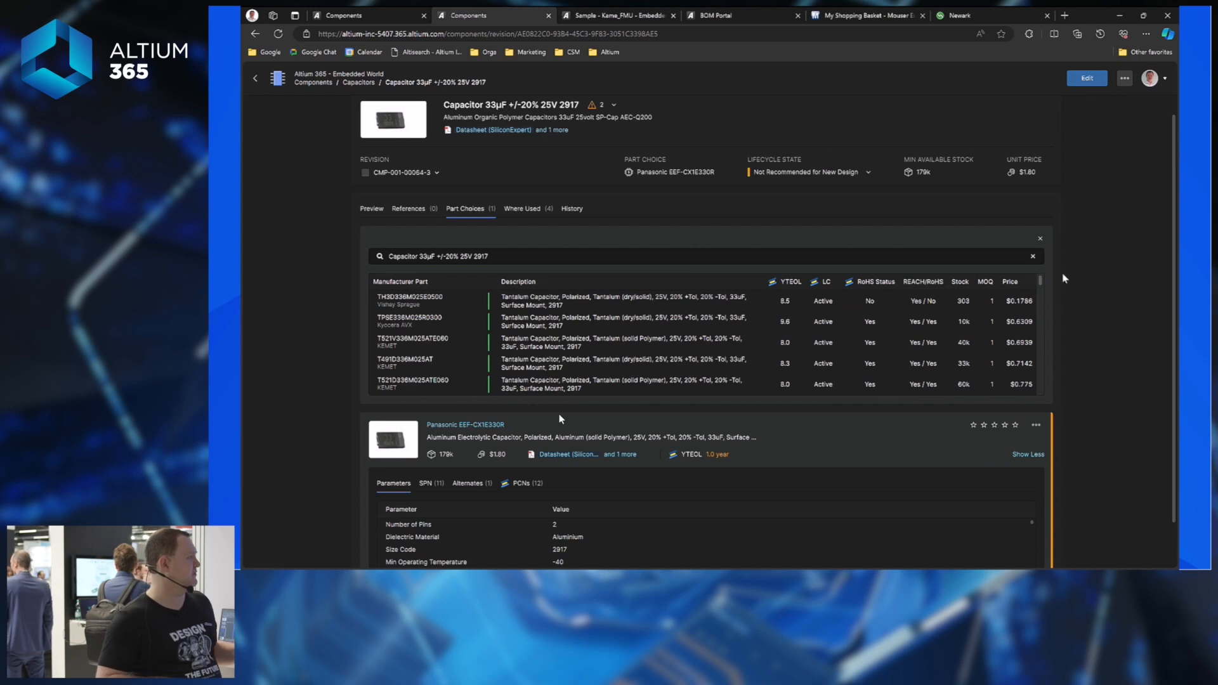
{"action": "left_click_drag", "start_coordinate": [1041, 285], "coordinate": [1045, 309]}
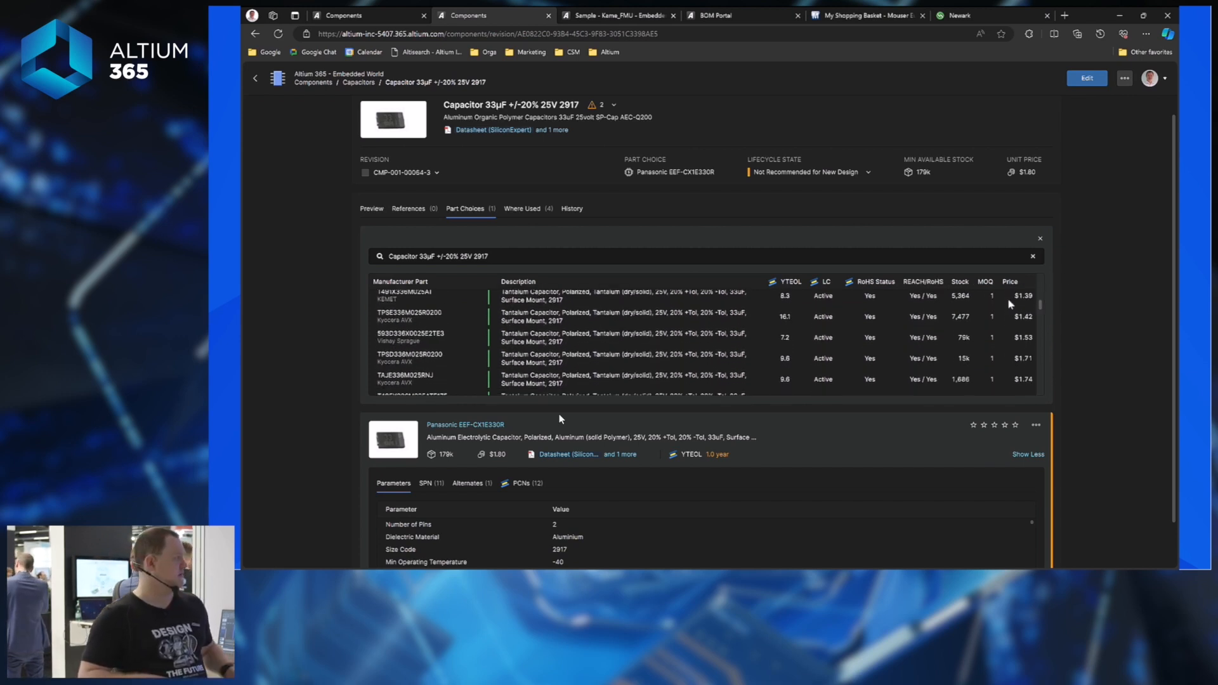